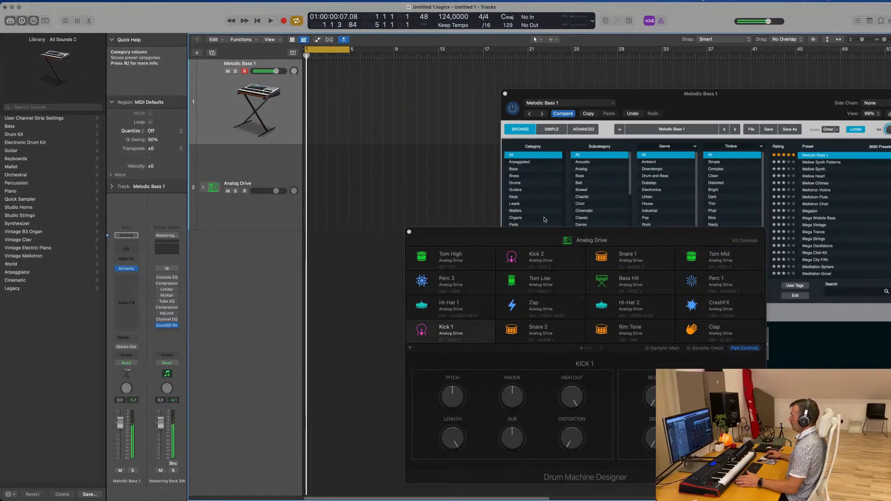
# Select the Analog Drive track and expand it to show its individual drum subtracks
pyautogui.moveTo(624, 232); pyautogui.dragTo(606, 216)
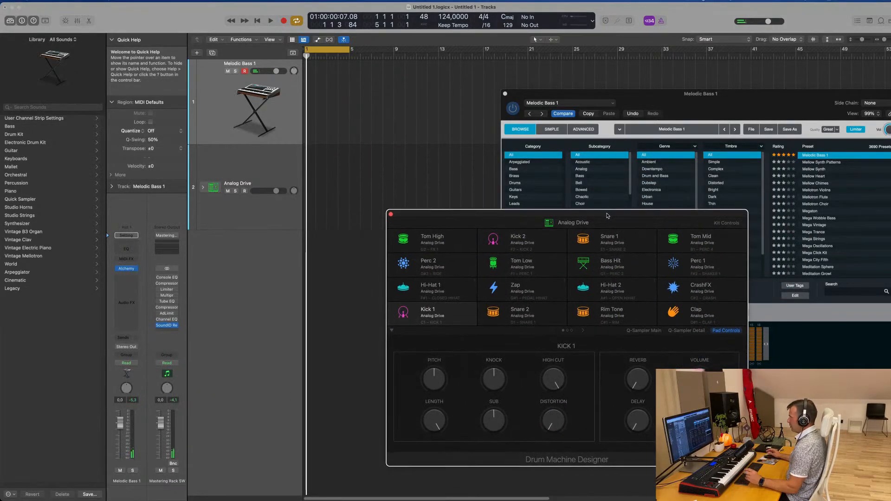
pyautogui.click(258, 171)
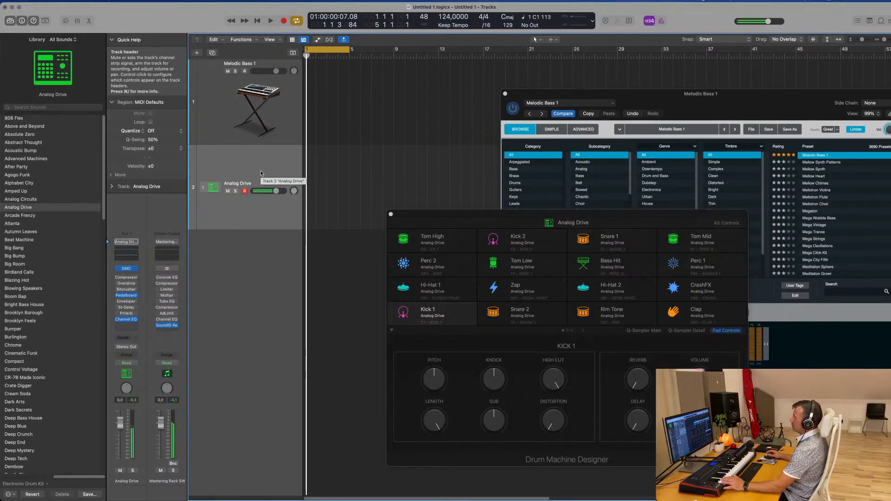
pyautogui.click(202, 188)
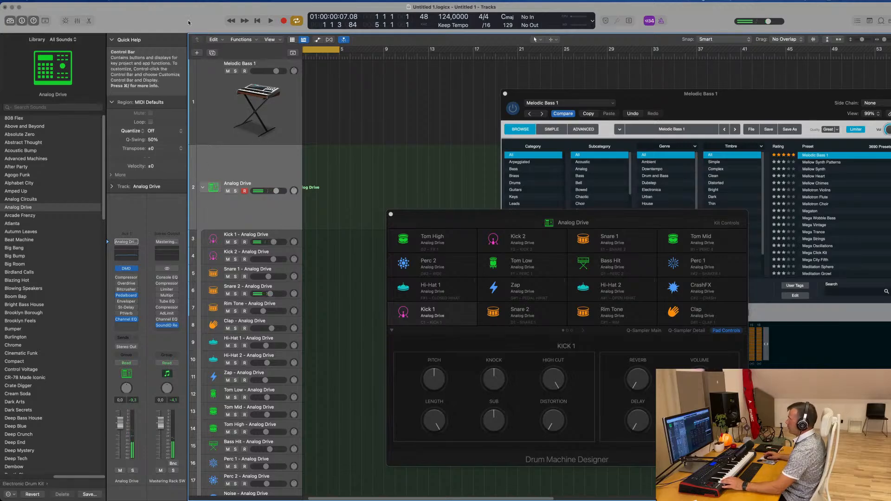
# Extend the cycle area to bar 9 and record a kick and snare pattern on the Analog Drive track
pyautogui.hscroll(-1, 342, 74)
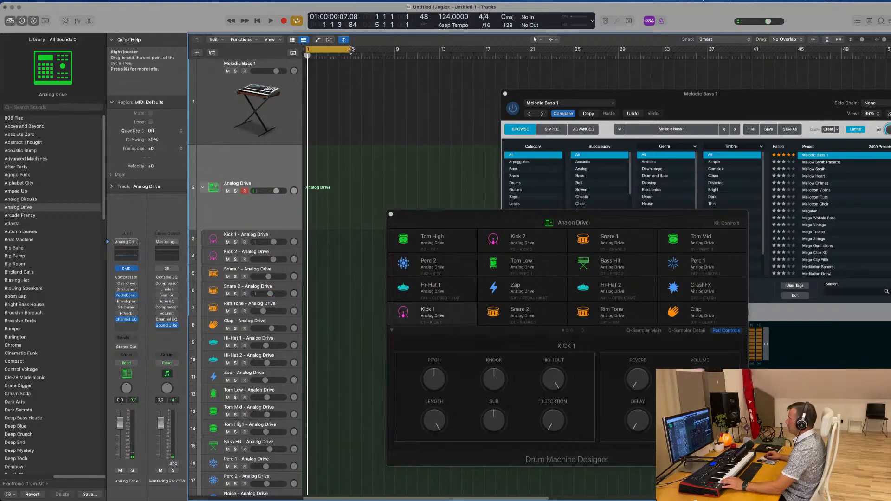
pyautogui.moveTo(351, 52); pyautogui.dragTo(394, 53)
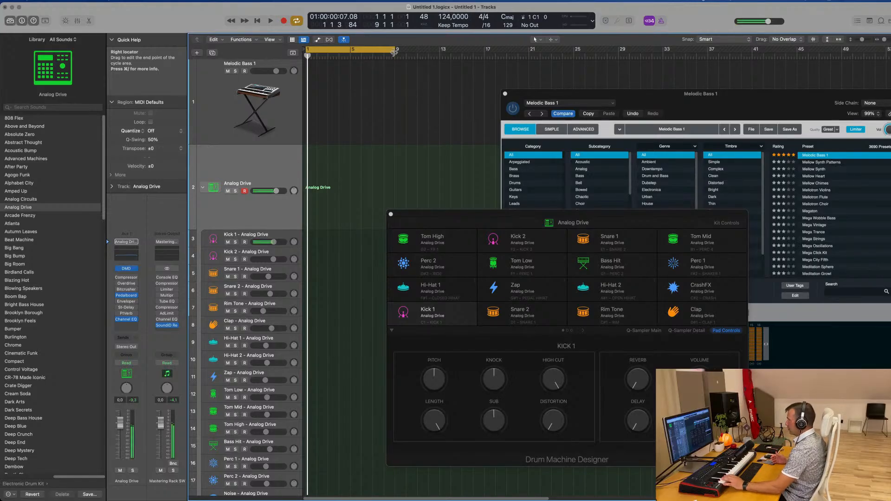
pyautogui.press('space')
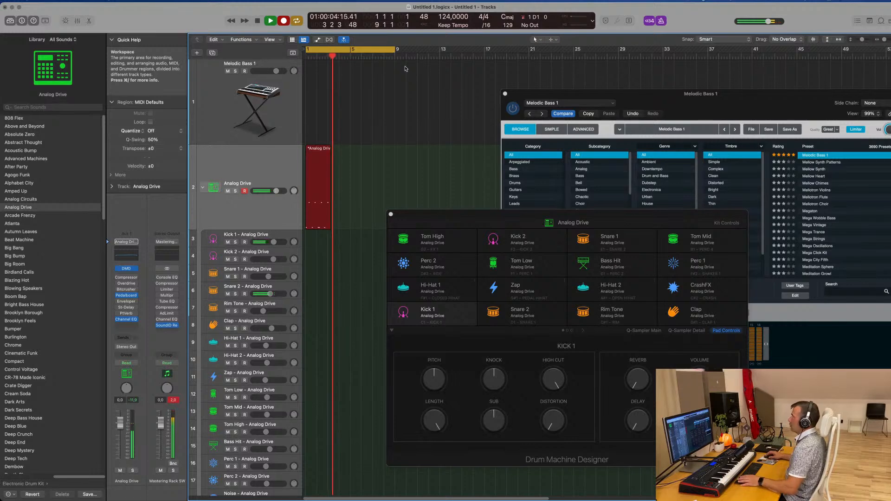
pyautogui.press('space')
# Open the recorded Analog Drive region in the Piano Roll, play it back, and move the Drum Machine Designer window off the notes
pyautogui.doubleClick(320, 147)
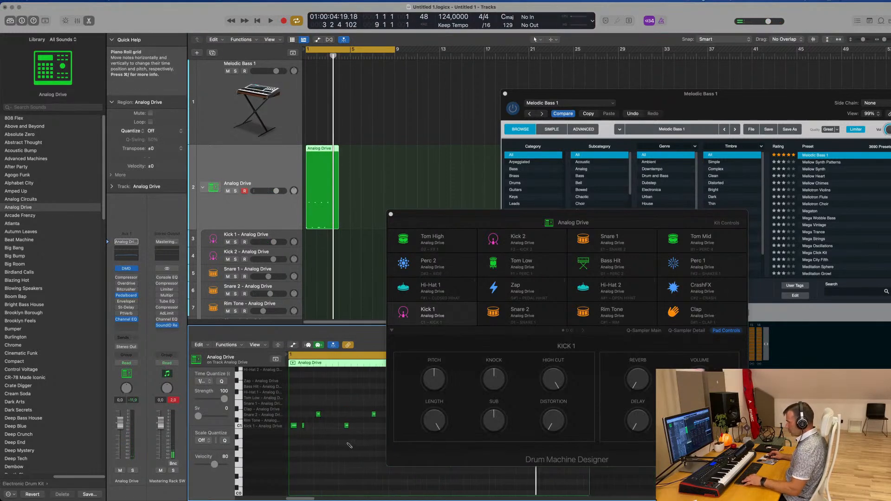
pyautogui.press('space')
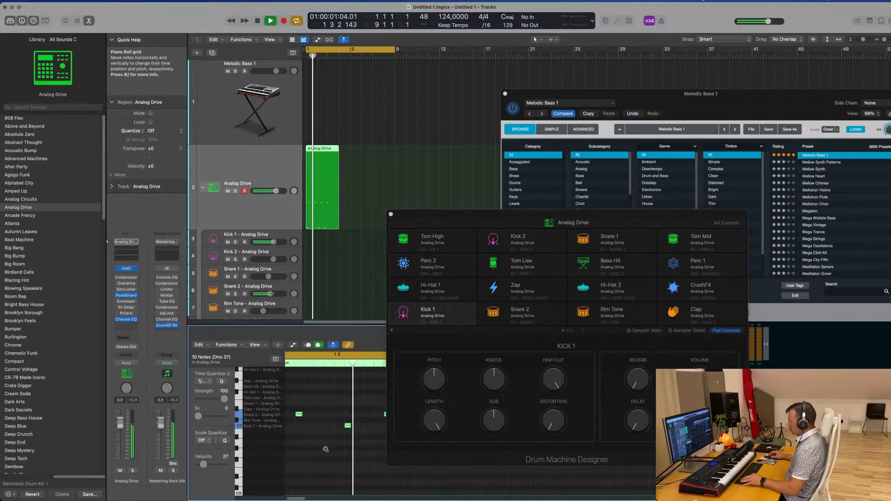
pyautogui.hscroll(-2, 326, 450)
pyautogui.moveTo(457, 217); pyautogui.dragTo(678, 190)
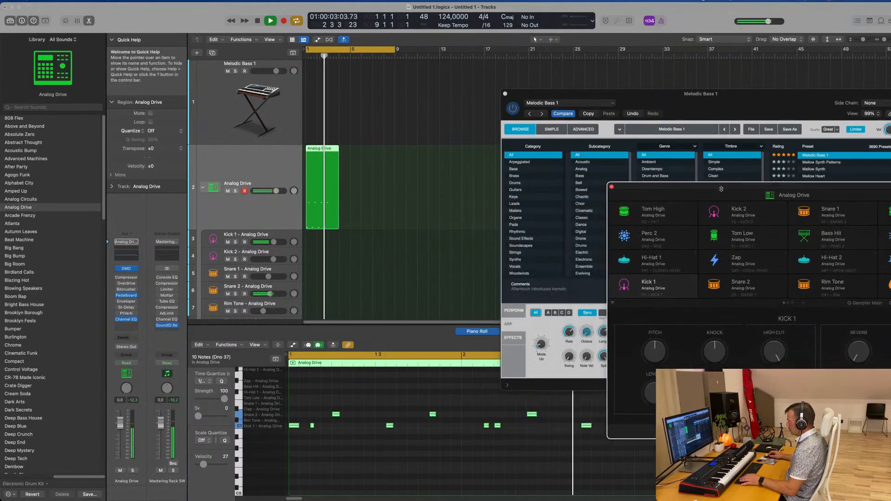
pyautogui.press('space')
# Move the second Kick 1 note to position 1 1 4 1, lengthen it slightly, and audition the pattern
pyautogui.click(312, 426)
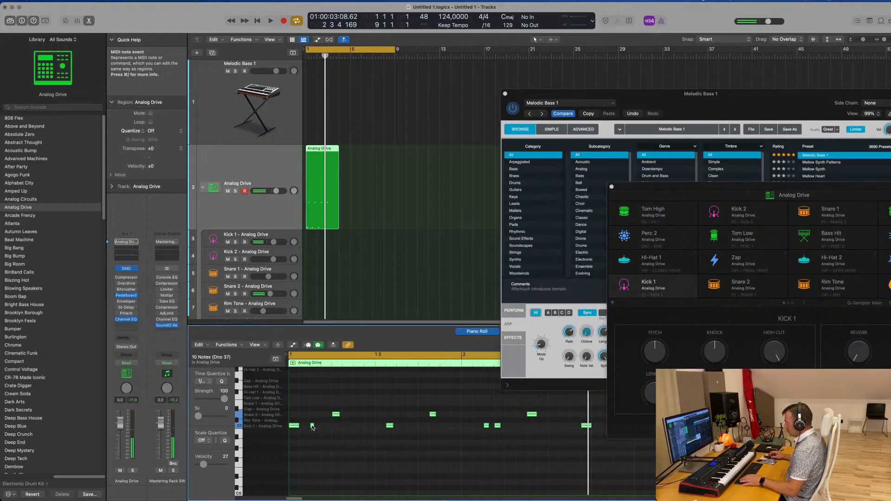
pyautogui.click(313, 426)
pyautogui.moveTo(313, 426); pyautogui.dragTo(325, 427)
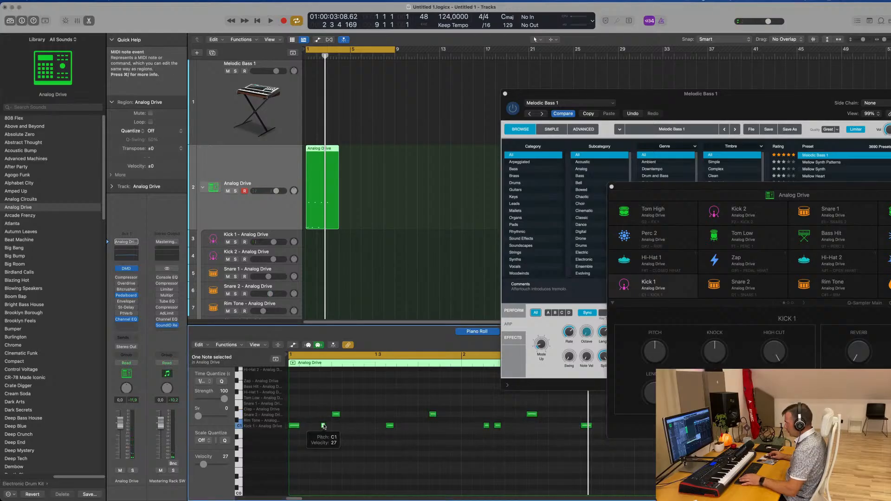
pyautogui.moveTo(324, 426); pyautogui.dragTo(326, 426)
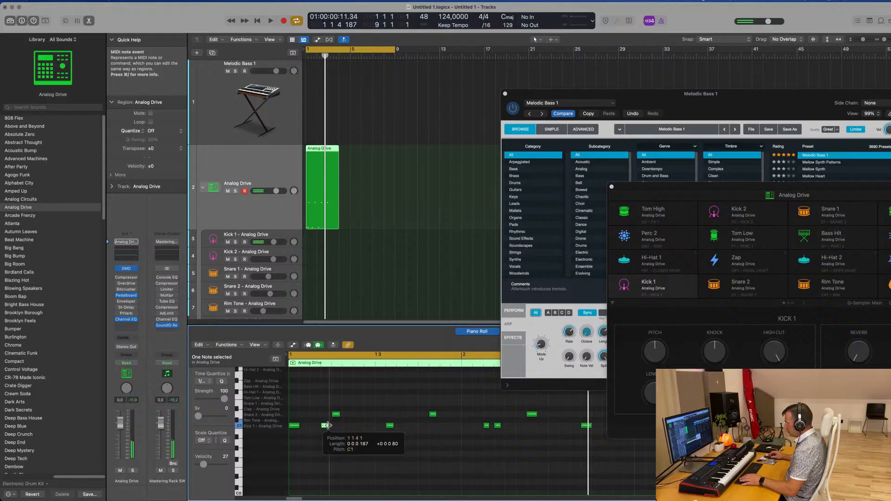
pyautogui.press('space')
pyautogui.press('space')
pyautogui.press('space')
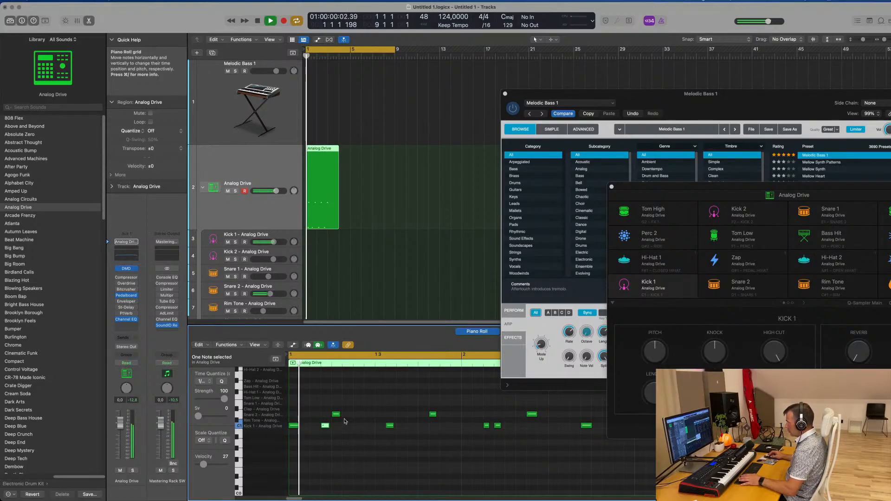
pyautogui.press('space')
# Try the Piano Roll's automation display and Collapse Mode to show only the lanes that contain notes
pyautogui.scroll(-1, 320, 441)
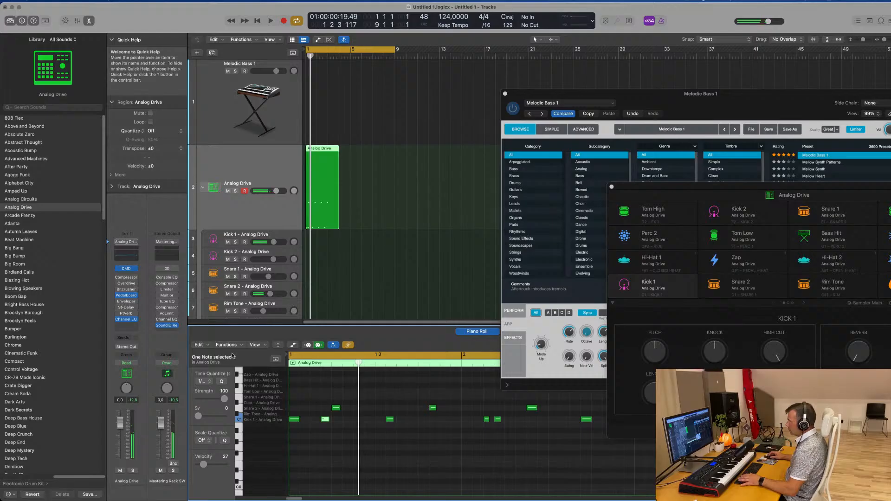
pyautogui.click(293, 345)
pyautogui.click(293, 345)
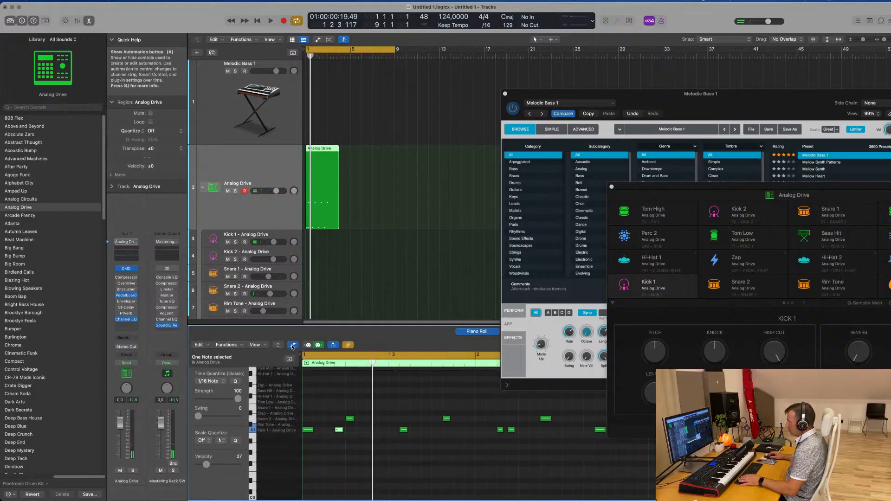
pyautogui.click(279, 346)
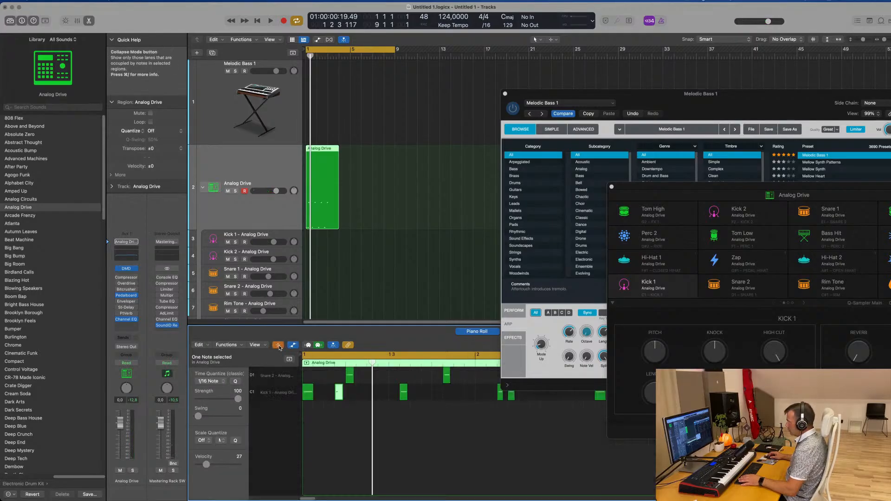
pyautogui.click(278, 345)
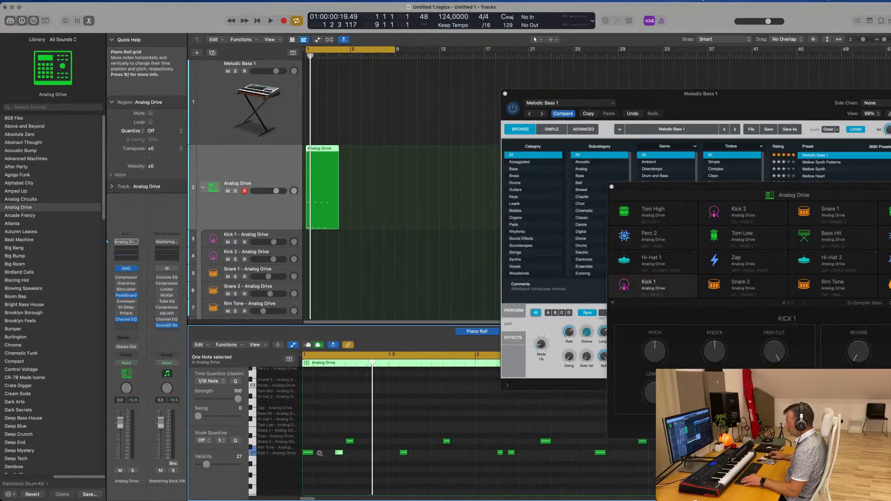
pyautogui.scroll(-3, 319, 453)
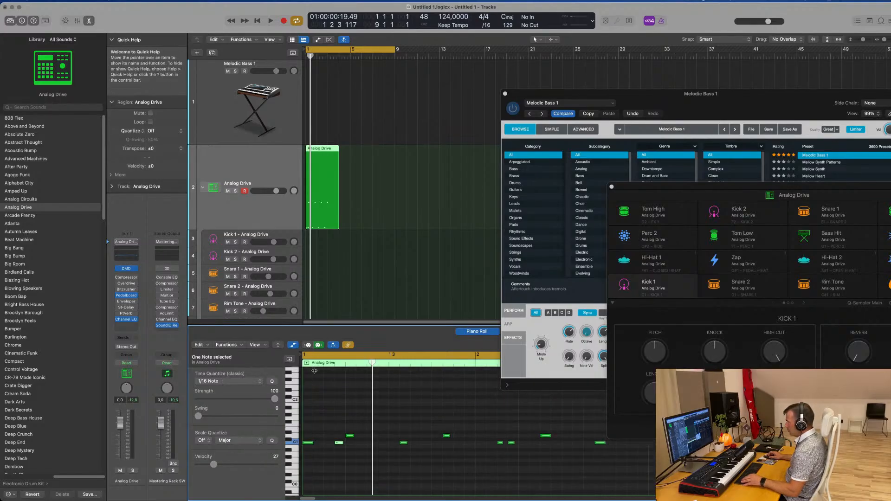
pyautogui.scroll(3, 388, 426)
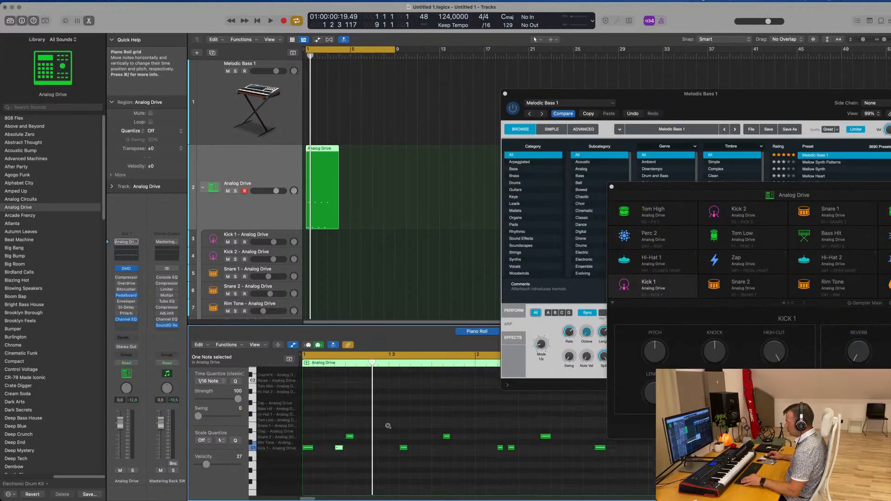
pyautogui.click(279, 346)
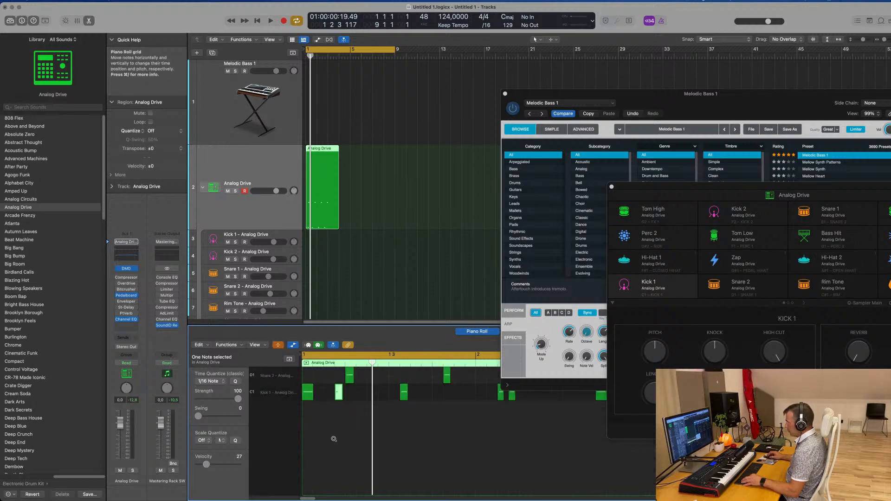
pyautogui.scroll(-2, 333, 439)
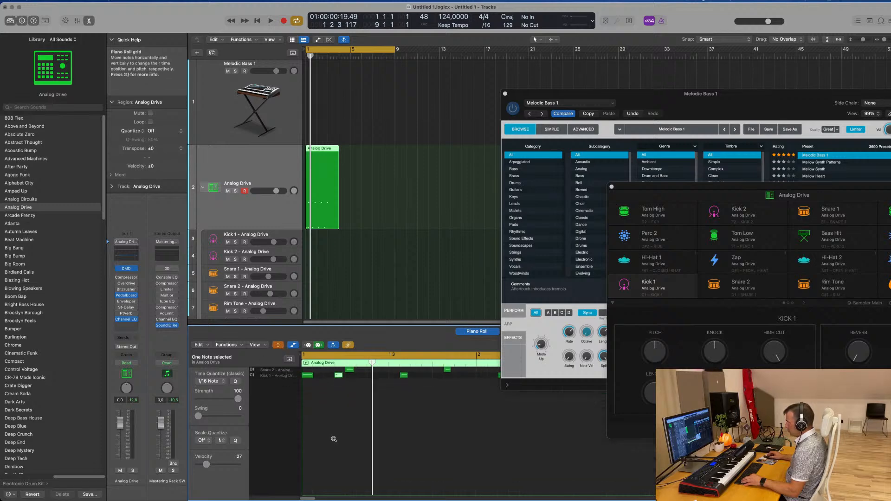
# Check the Piano Roll's view options and restore the full set of drum lanes by leaving Collapse Mode
pyautogui.click(255, 345)
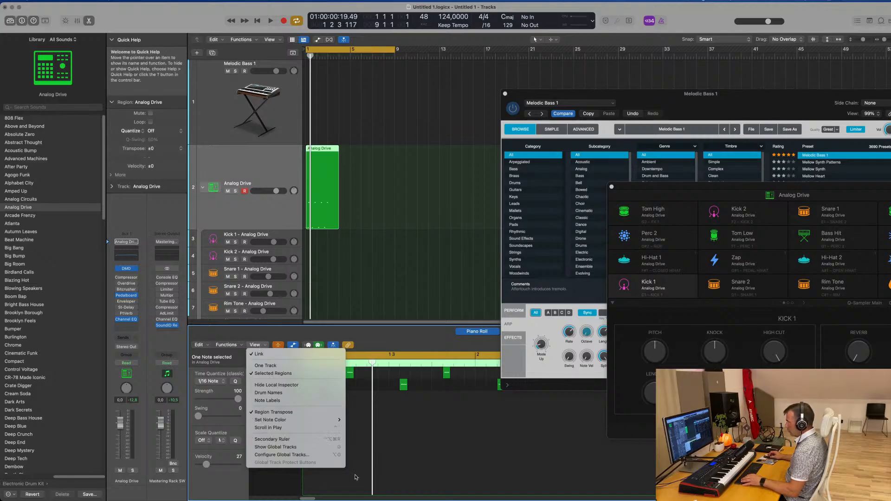
pyautogui.click(401, 406)
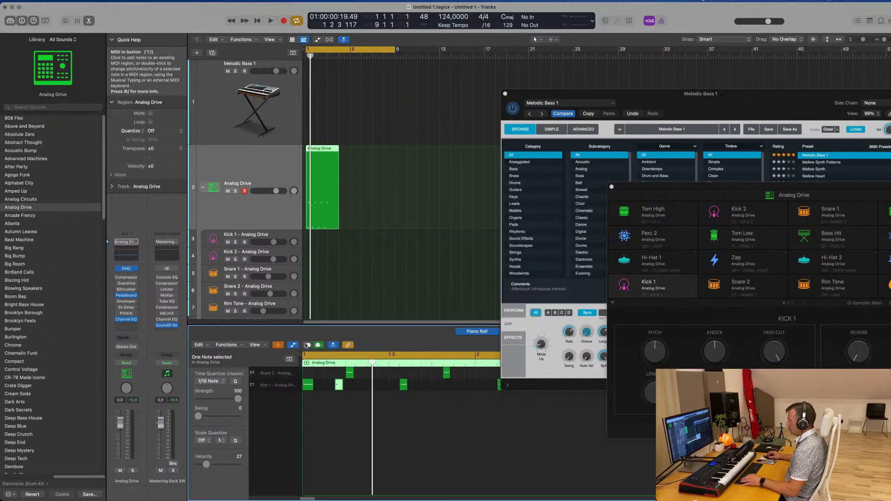
pyautogui.click(309, 346)
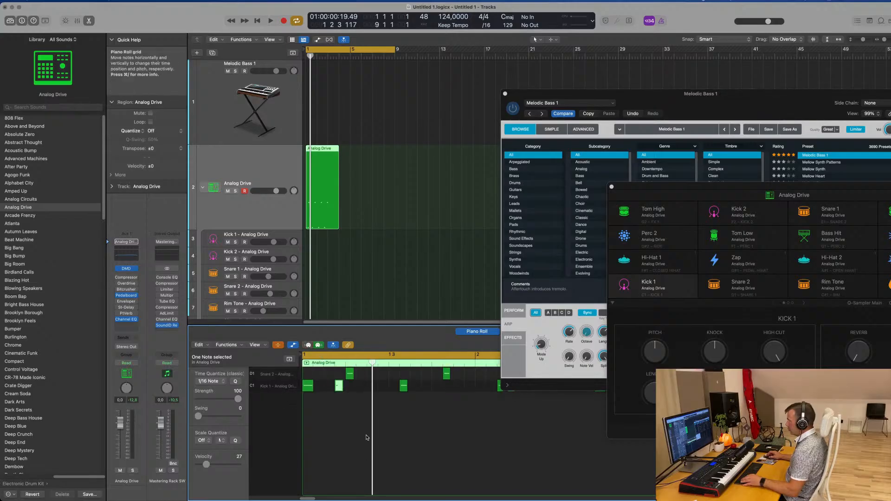
pyautogui.click(278, 346)
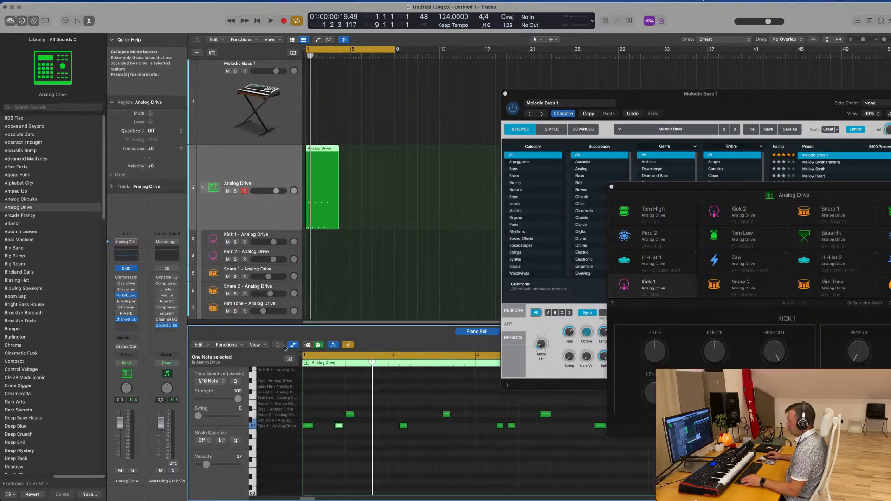
pyautogui.click(277, 345)
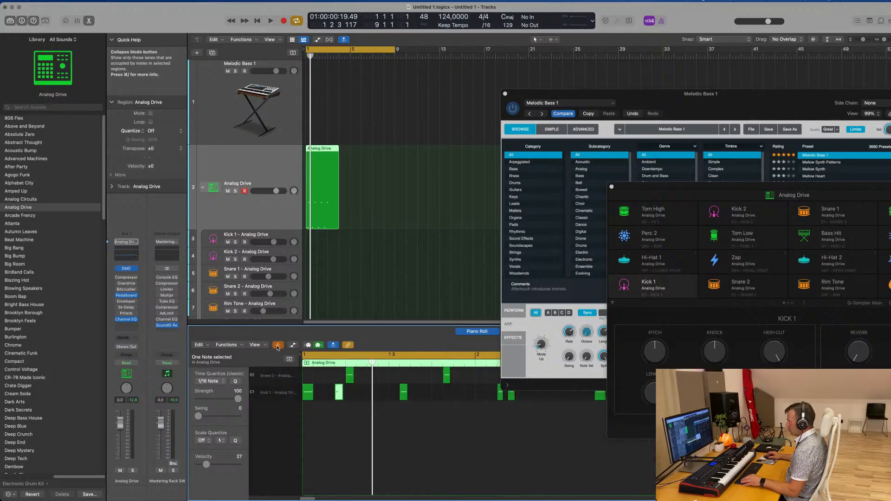
pyautogui.click(278, 346)
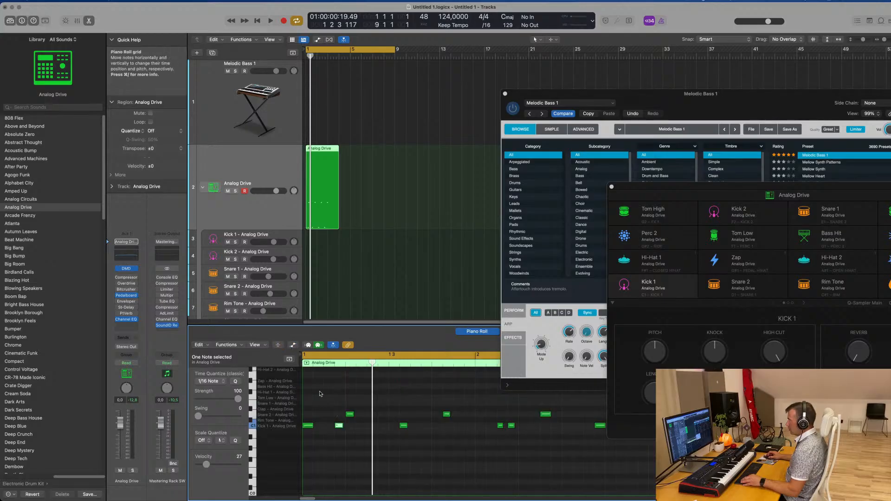
# Briefly play the pattern, show and hide the global tracks in the Piano Roll, and look over the drum lanes
pyautogui.press('space')
pyautogui.click(289, 360)
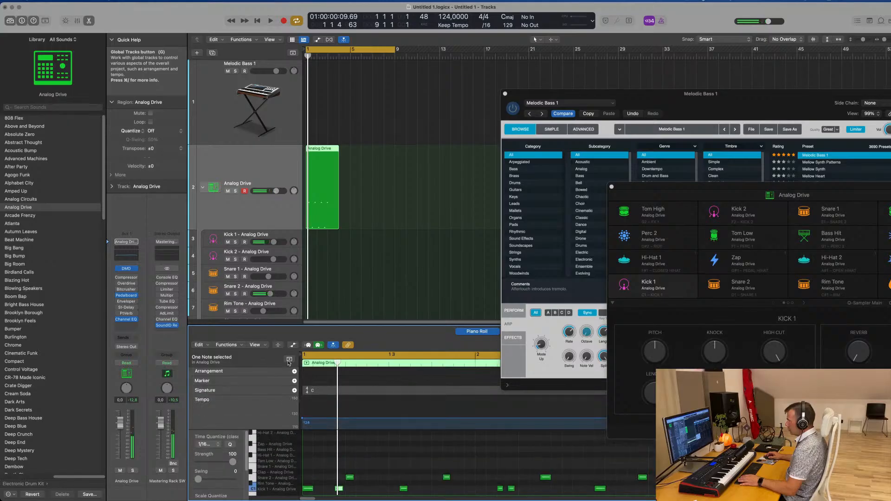
pyautogui.click(288, 360)
pyautogui.scroll(-3, 282, 461)
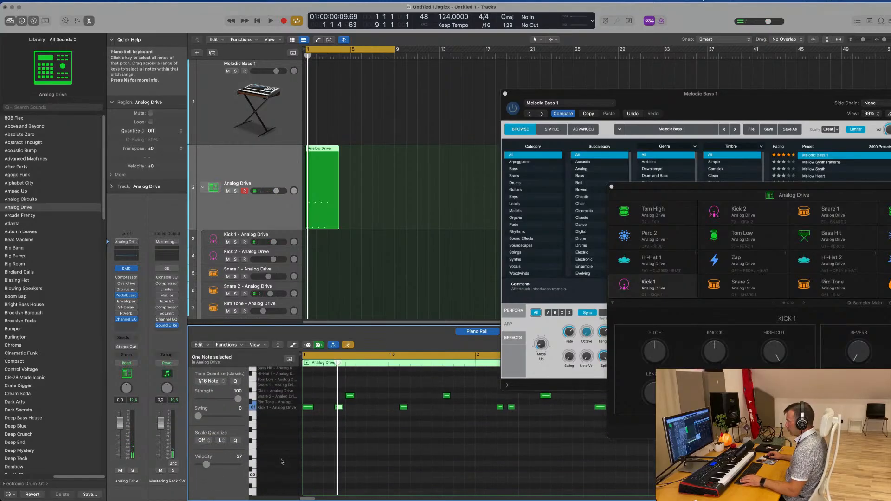
pyautogui.scroll(5, 287, 440)
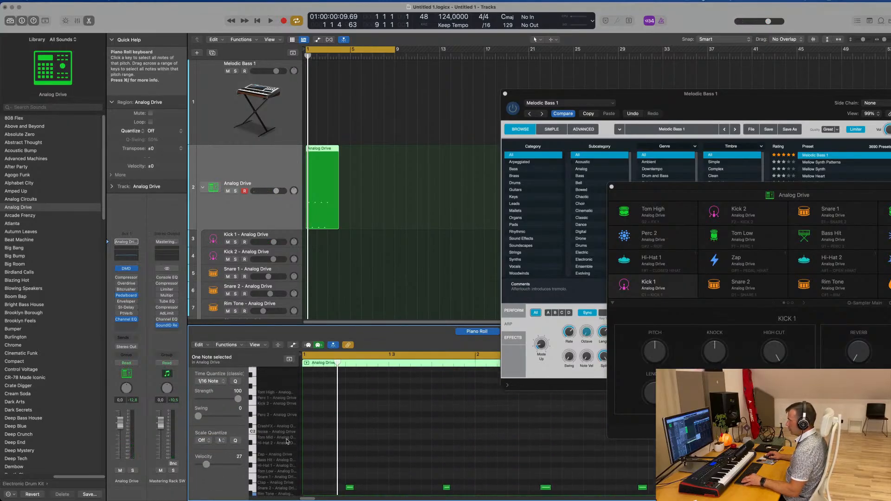
# Play back the Analog Drive region and check its kick and snare notes in the Piano Roll
pyautogui.press('space')
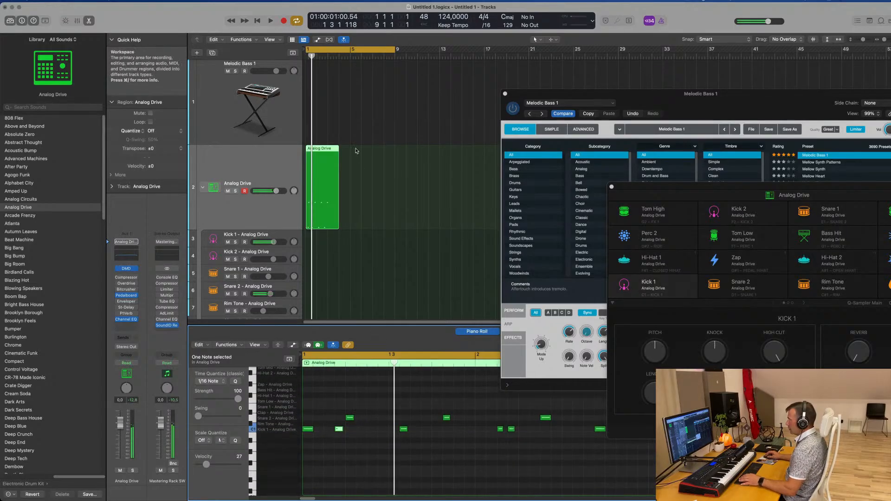
pyautogui.click(351, 306)
pyautogui.click(340, 147)
pyautogui.press('space')
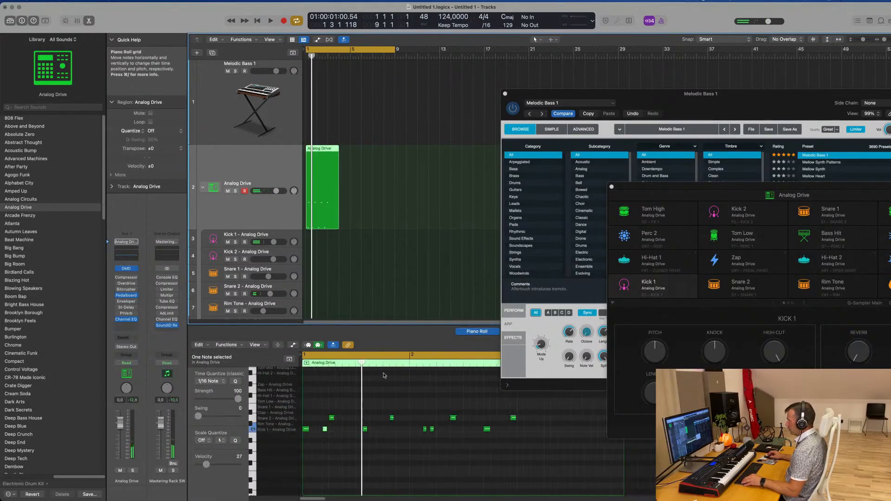
pyautogui.scroll(5, 331, 416)
pyautogui.hscroll(-3, 378, 450)
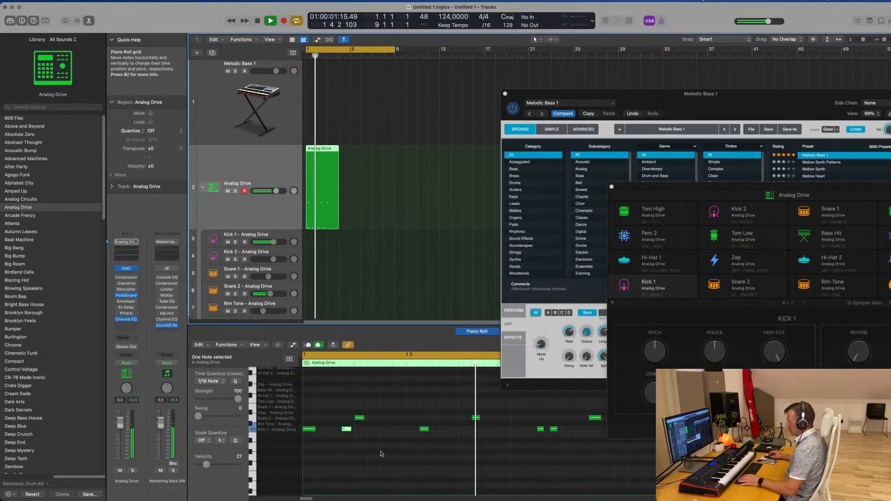
# Stop playback and collapse the Piano Roll to only the Snare 2 and Kick 1 lanes
pyautogui.press('space')
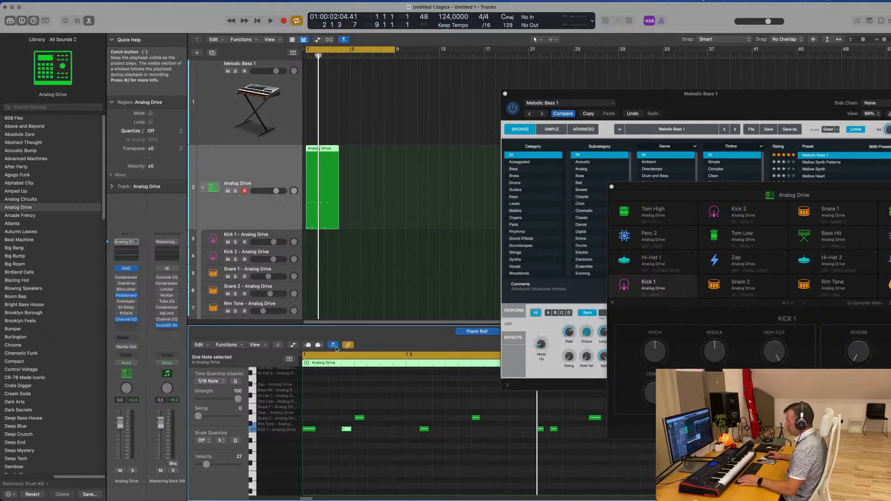
pyautogui.click(277, 346)
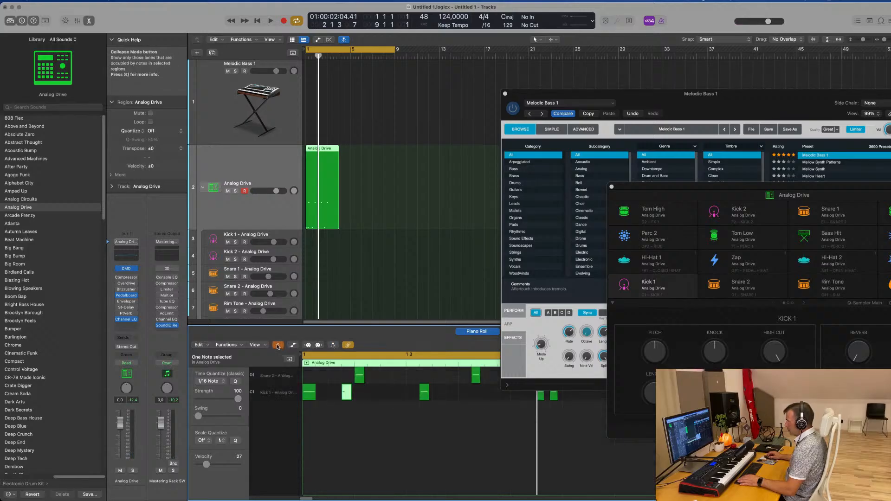
# Show the Piano Roll's global tracks and automation area, and leave Collapse Mode to restore all drum lanes
pyautogui.click(263, 344)
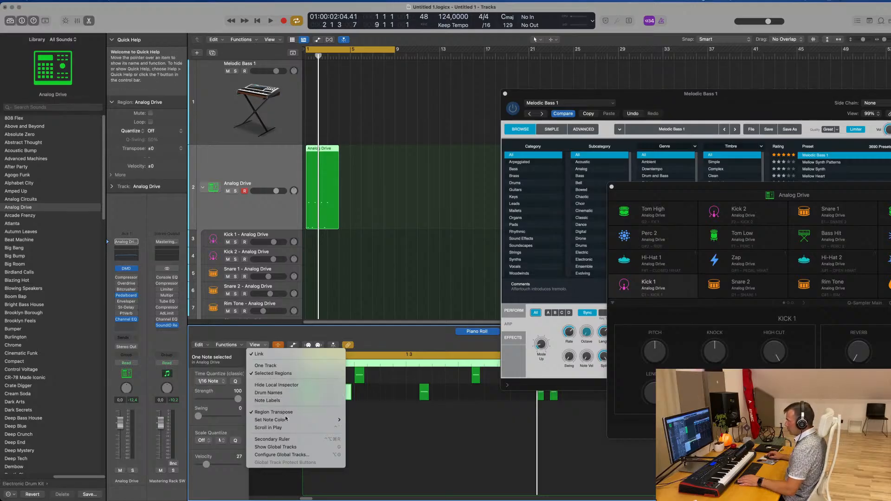
pyautogui.click(377, 414)
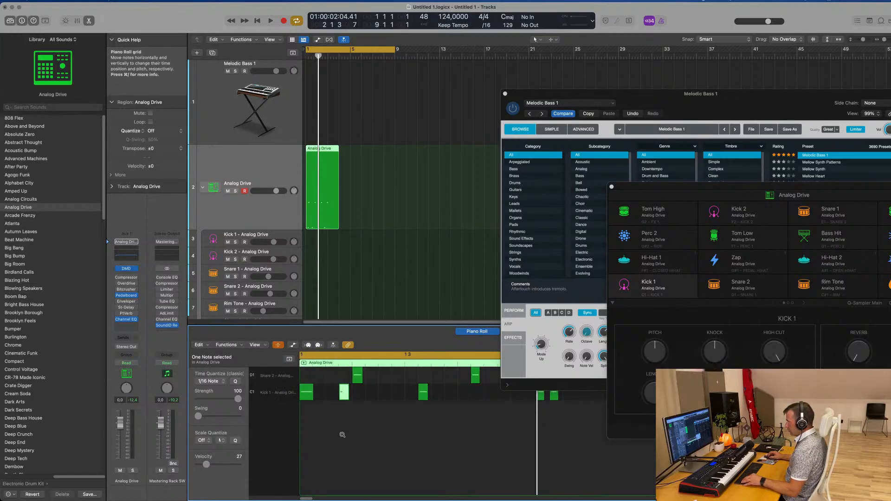
pyautogui.click(289, 360)
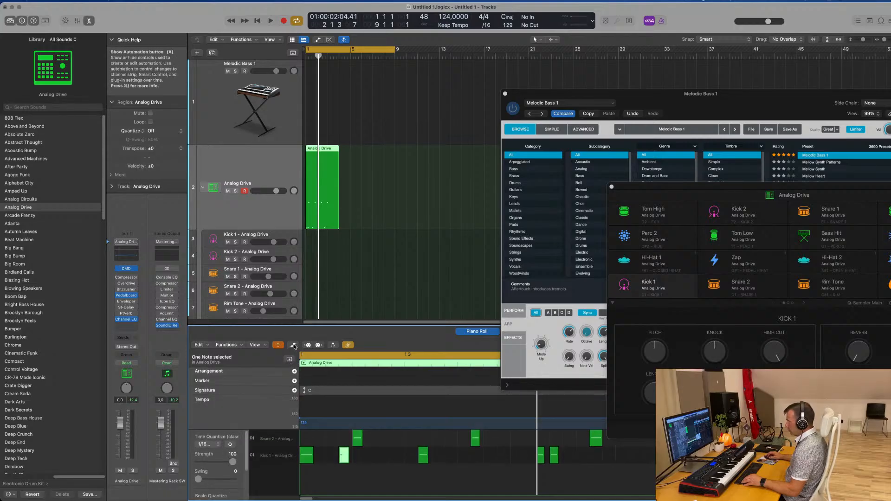
pyautogui.click(293, 345)
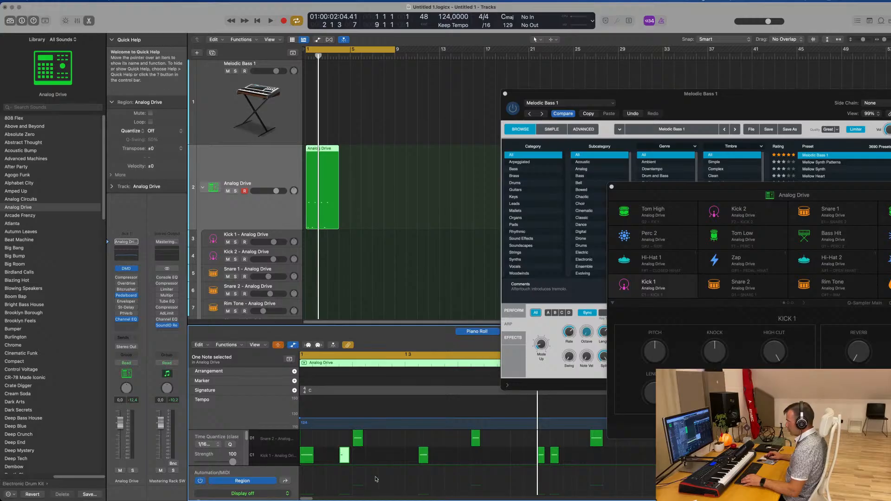
pyautogui.click(278, 345)
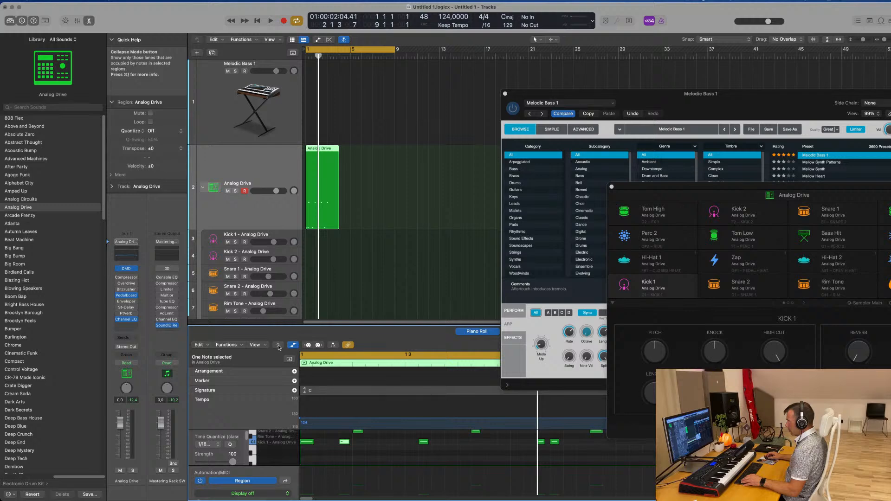
pyautogui.click(292, 346)
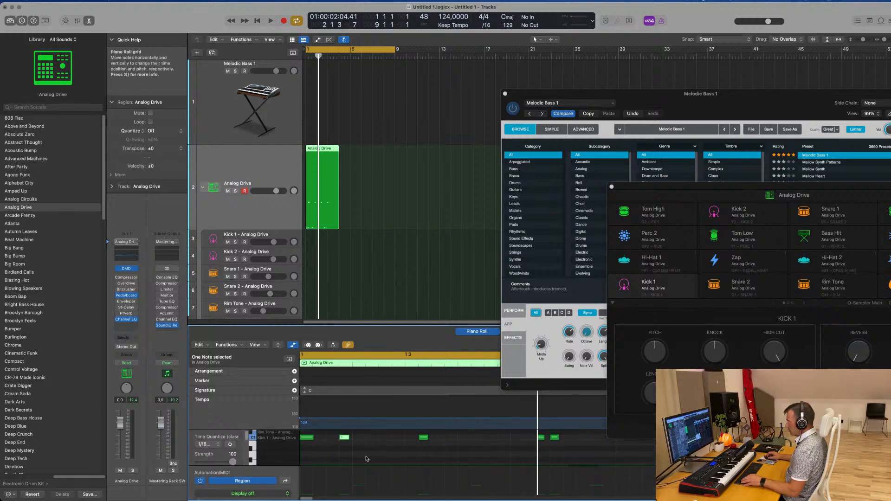
# Enlarge the Piano Roll area upward and bring the Kick 1 and Snare 2 notes into view
pyautogui.click(344, 437)
pyautogui.scroll(-2, 343, 484)
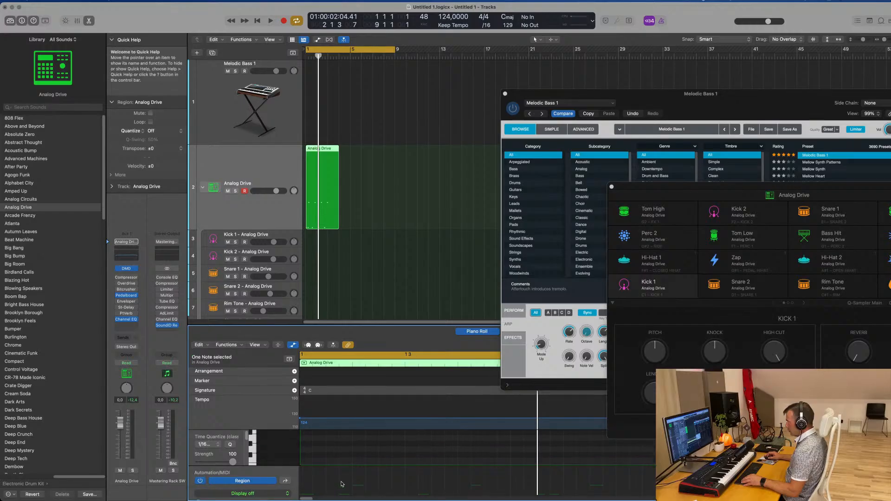
pyautogui.click(356, 457)
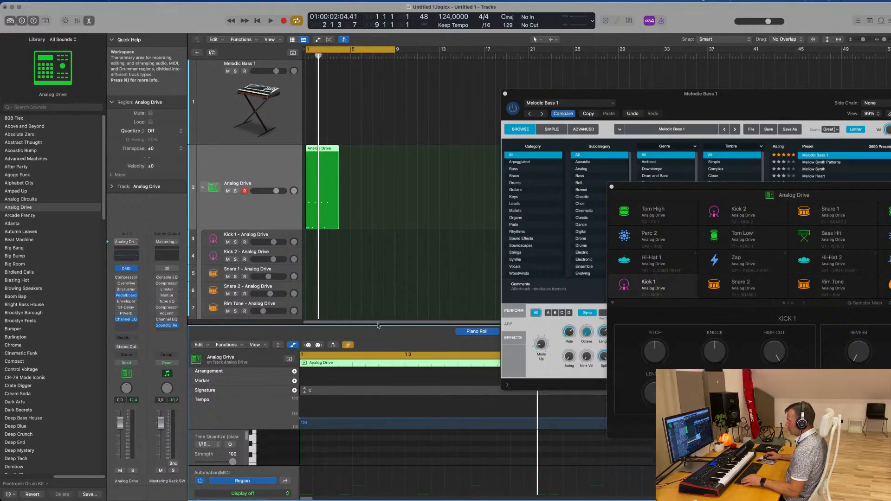
pyautogui.moveTo(377, 326); pyautogui.dragTo(376, 192)
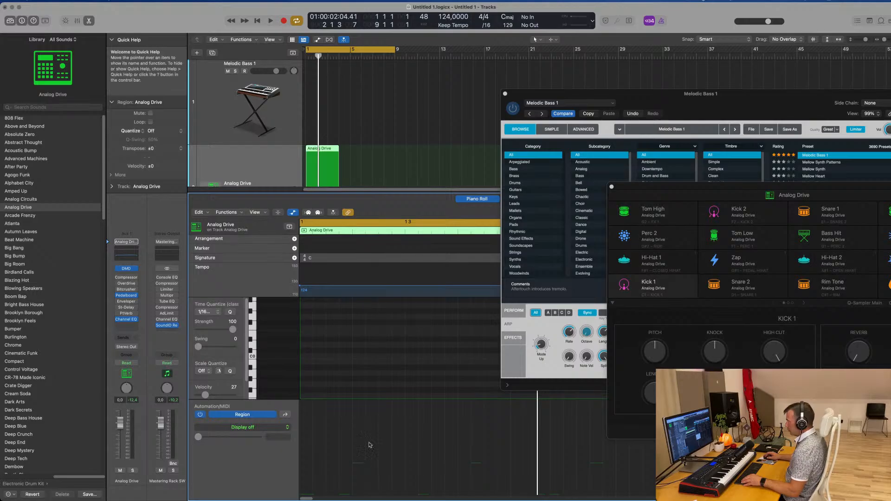
pyautogui.click(344, 316)
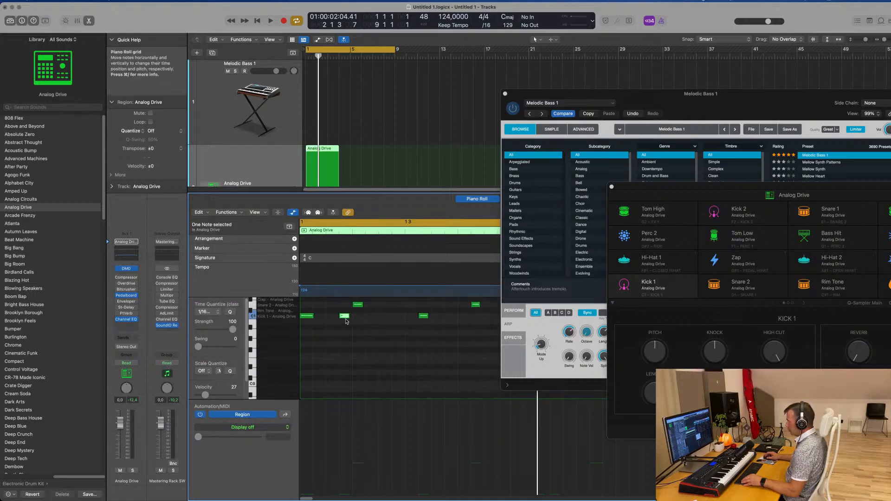
pyautogui.click(356, 306)
# Play back the Analog Drive pattern and look over its notes across all bars
pyautogui.press('space')
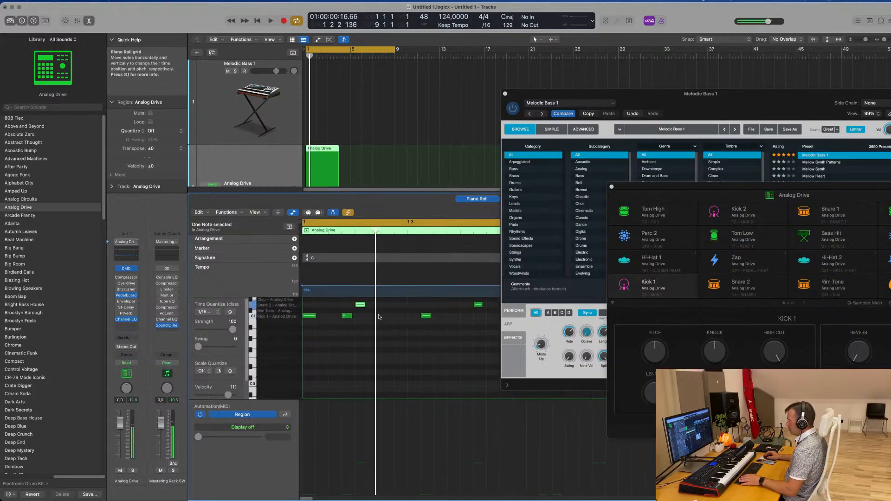
pyautogui.scroll(-2, 368, 142)
pyautogui.scroll(-5, 364, 138)
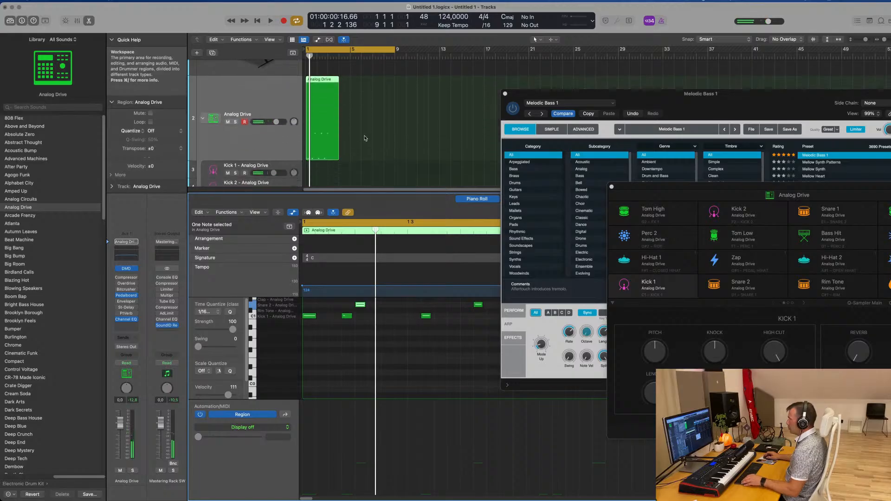
pyautogui.press('space')
pyautogui.scroll(-5, 394, 312)
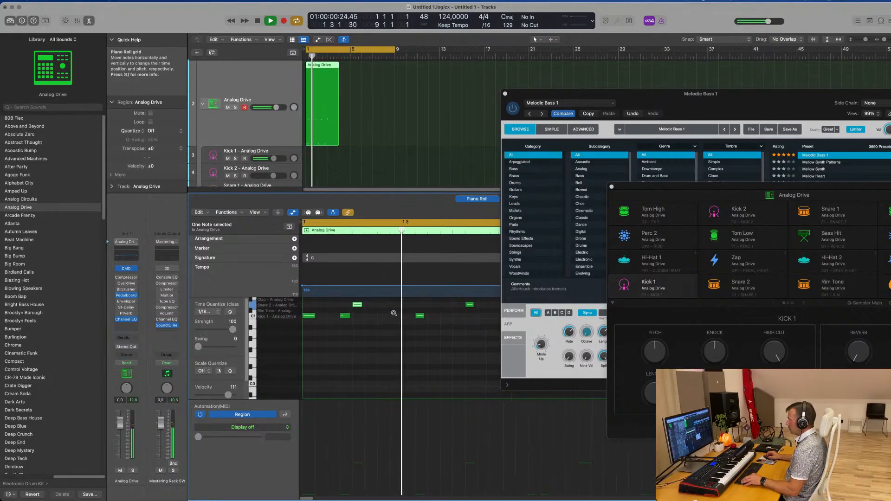
pyautogui.scroll(-2, 405, 324)
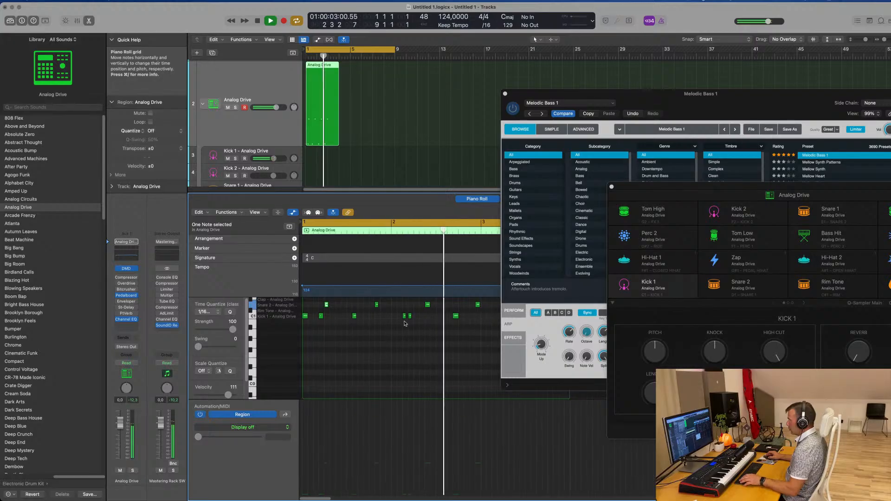
# Move the first Kick 1 note of bar 2 slightly earlier and play the pattern to check it
pyautogui.press('space')
pyautogui.click(405, 320)
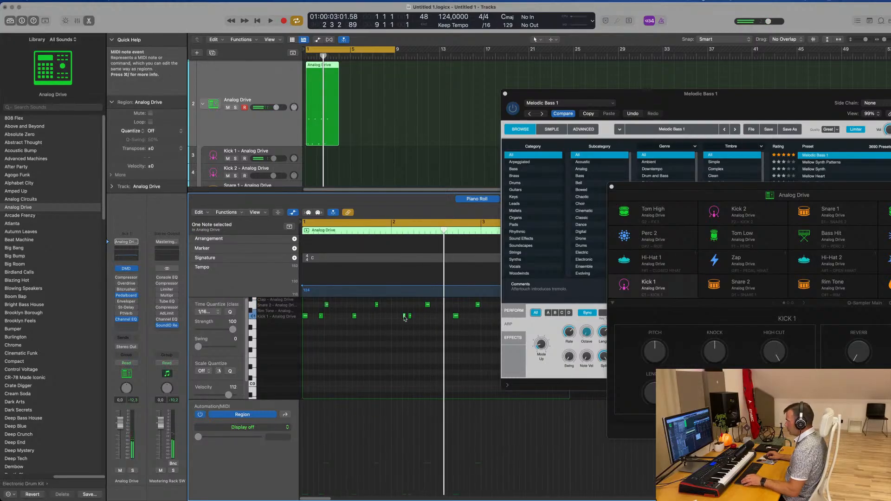
pyautogui.moveTo(404, 317); pyautogui.dragTo(398, 317)
pyautogui.press('space')
pyautogui.scroll(2, 396, 328)
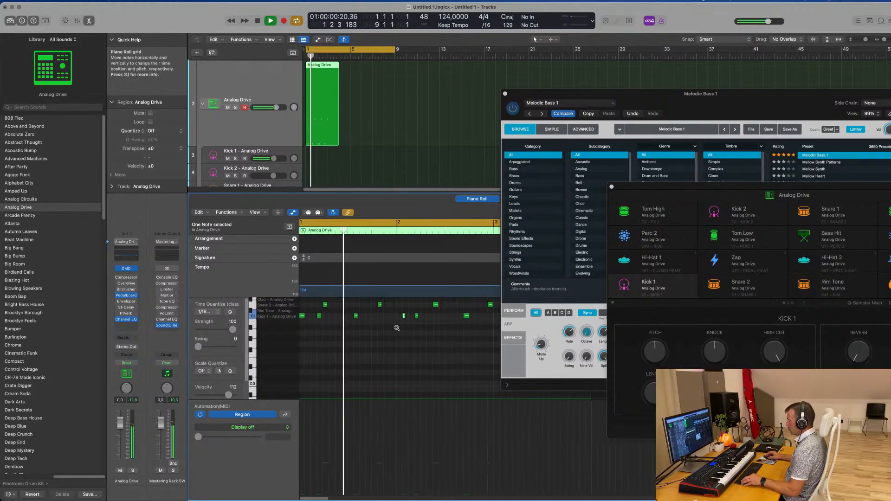
pyautogui.hscroll(2, 396, 328)
pyautogui.scroll(-2, 397, 327)
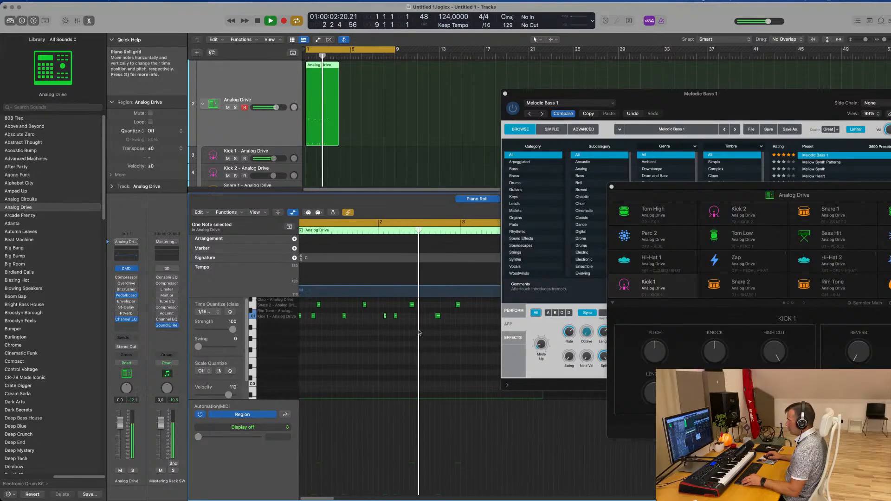
pyautogui.press('space')
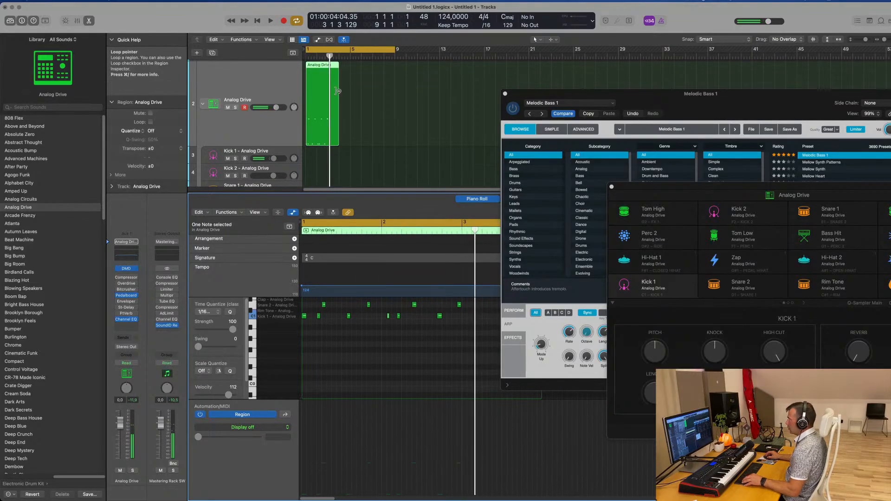
# Split the Analog Drive region at bar 3 and delete the part after it
pyautogui.scroll(5, 338, 91)
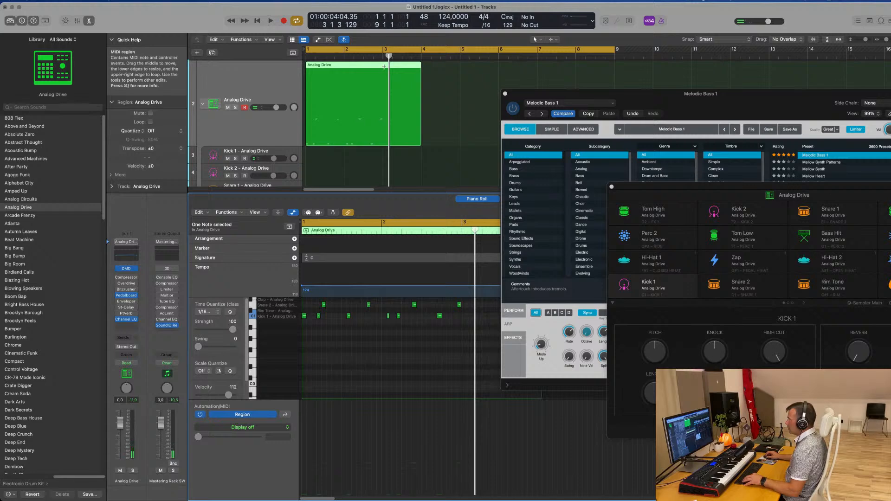
pyautogui.doubleClick(384, 66)
pyautogui.press('Delete')
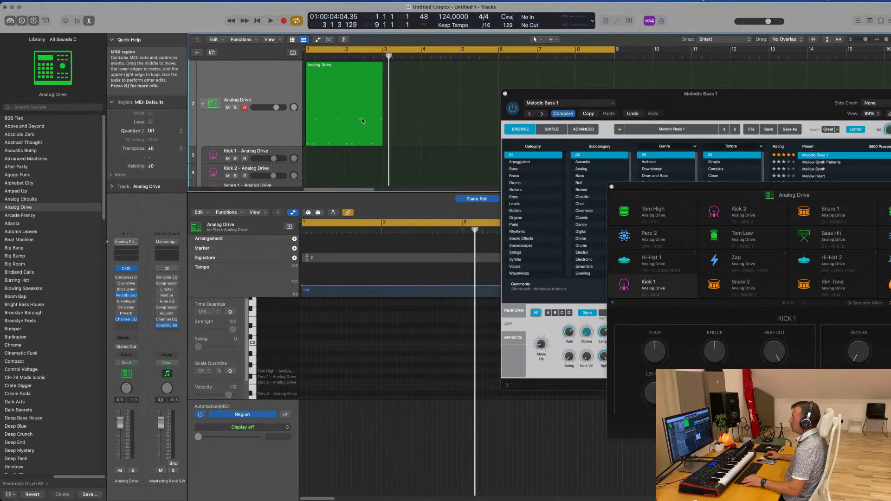
# Enlarge the Tracks area to show the kit's subtracks and copy the Analog Drive region onto the Kick 1 track
pyautogui.press('super+Up')
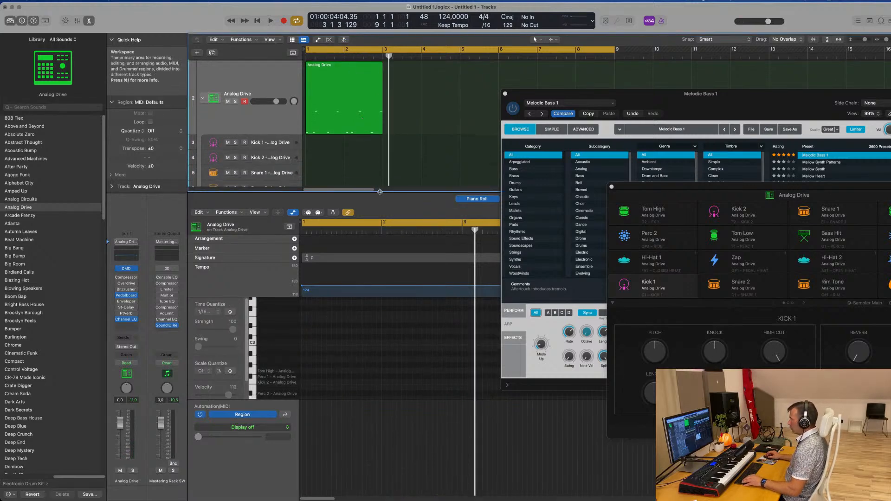
pyautogui.moveTo(380, 191); pyautogui.dragTo(380, 373)
pyautogui.click(334, 90)
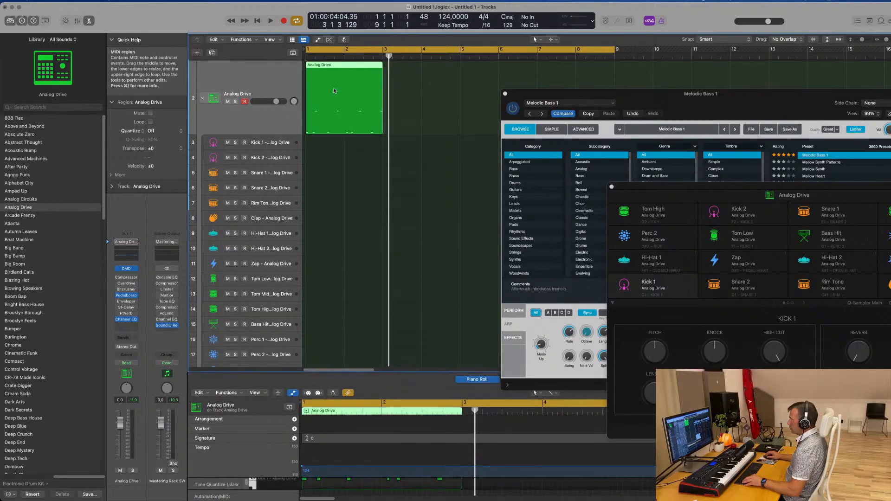
pyautogui.moveTo(334, 90); pyautogui.dragTo(334, 147)
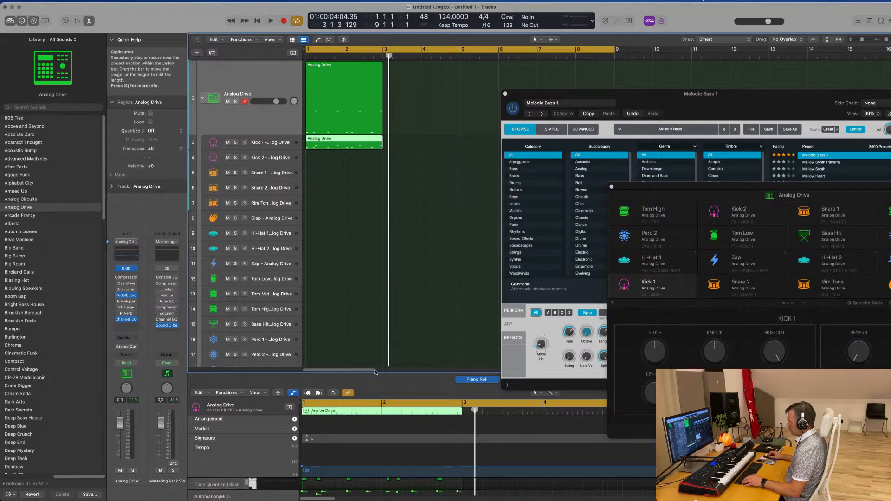
# Delete the snare notes from the Kick 1 region so only kicks remain, and briefly play it back
pyautogui.moveTo(376, 374); pyautogui.dragTo(371, 269)
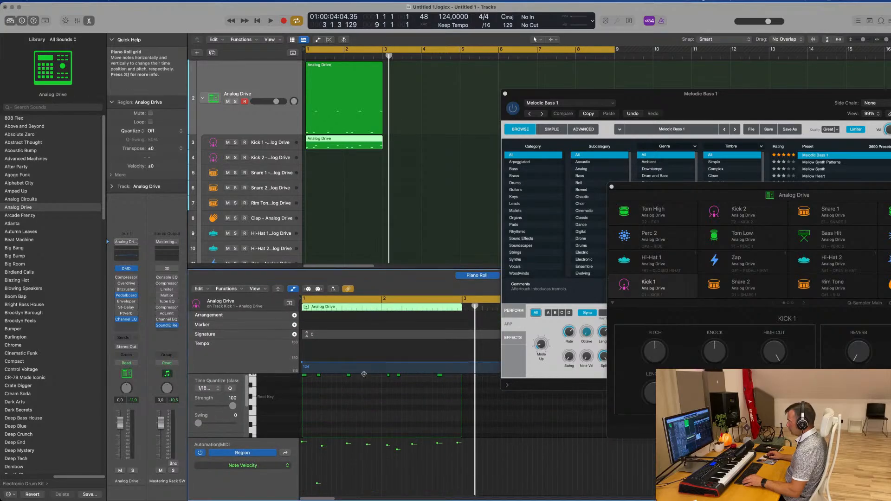
pyautogui.moveTo(321, 380); pyautogui.dragTo(463, 397)
pyautogui.press('Delete')
pyautogui.press('space')
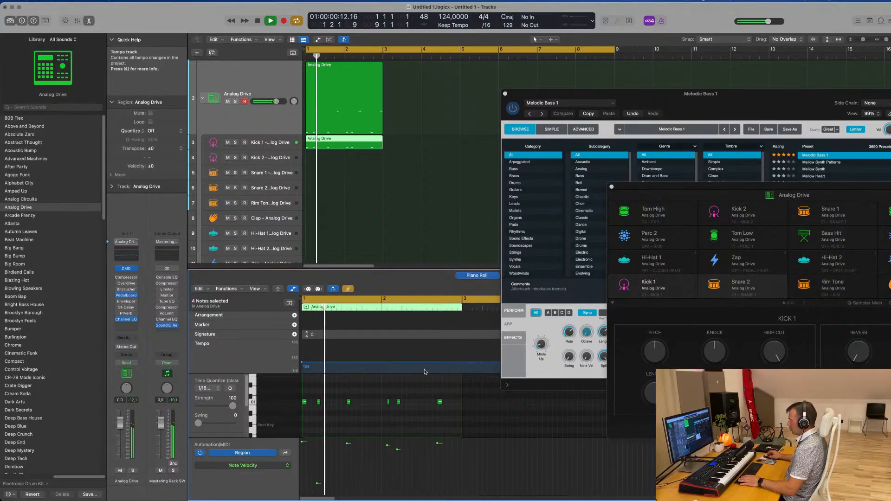
pyautogui.press('space')
# Copy the Analog Drive region to the Snare 1 track with only its snare notes, and delete the original region
pyautogui.click(359, 132)
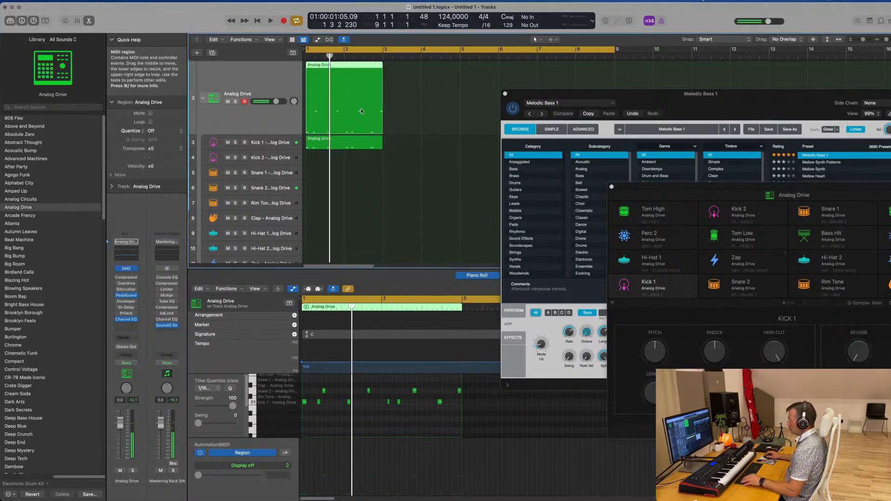
pyautogui.moveTo(361, 111); pyautogui.dragTo(361, 173)
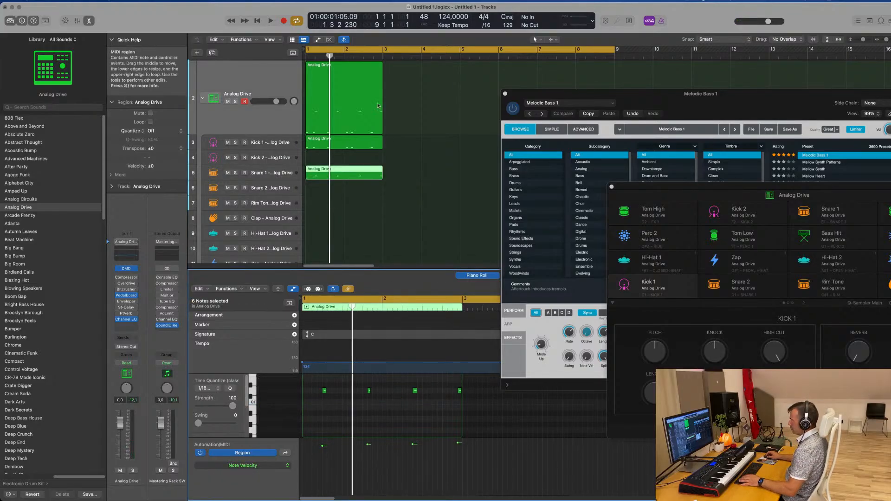
pyautogui.click(347, 87)
pyautogui.press('Delete')
# Raise the velocity of the second note in the Kick 1 region to about the first note's level
pyautogui.click(348, 143)
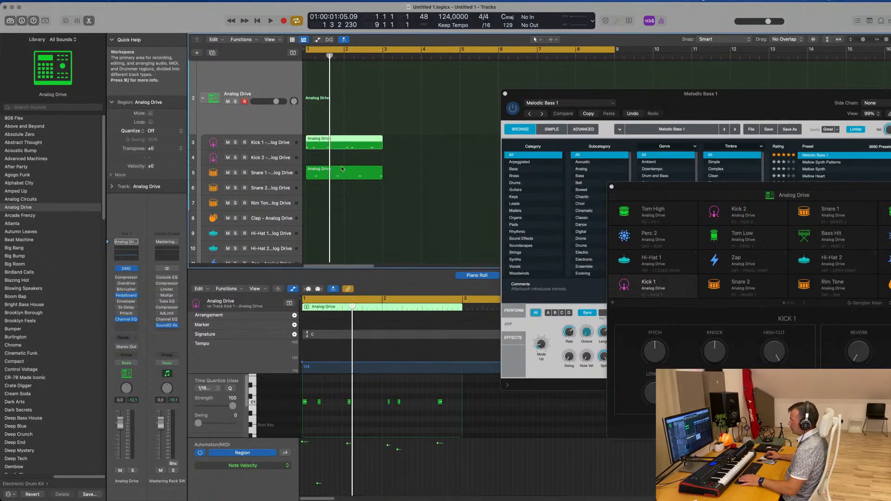
pyautogui.press('space')
pyautogui.press('space')
pyautogui.scroll(4, 352, 418)
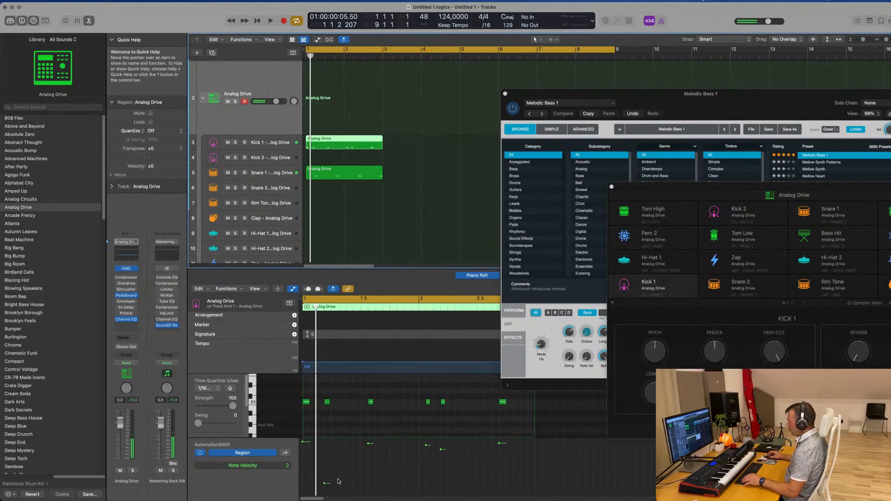
pyautogui.moveTo(324, 483); pyautogui.dragTo(323, 453)
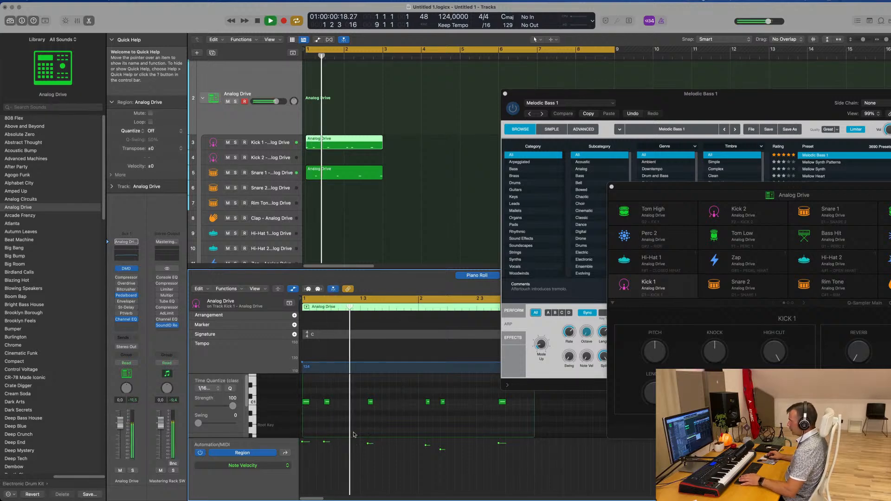
# Move the snare region from the Snare 1 track down to the Snare 2 track
pyautogui.click(344, 171)
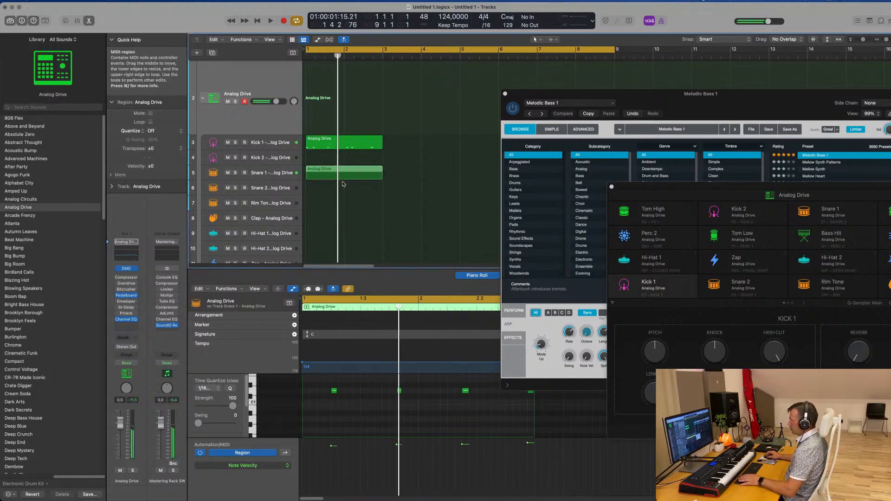
pyautogui.moveTo(343, 175); pyautogui.dragTo(344, 191)
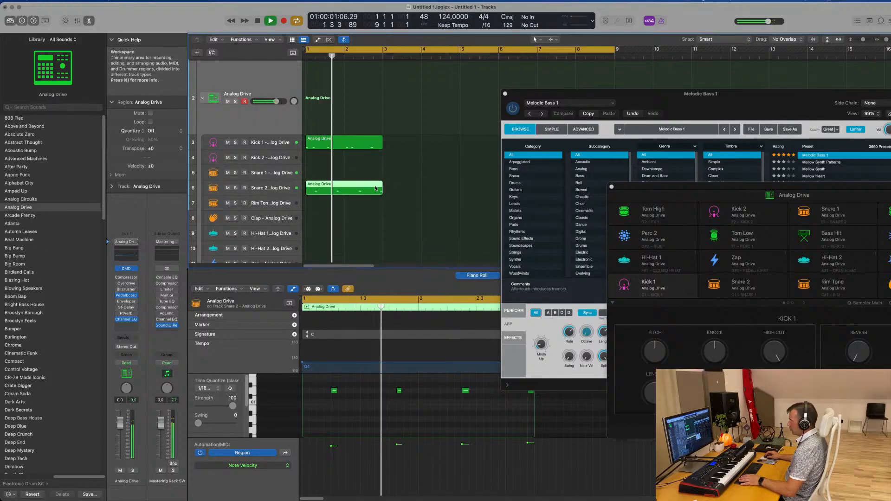
pyautogui.press('space')
# Transpose all four notes of the Snare 2 region up an octave while the pattern plays
pyautogui.click(355, 403)
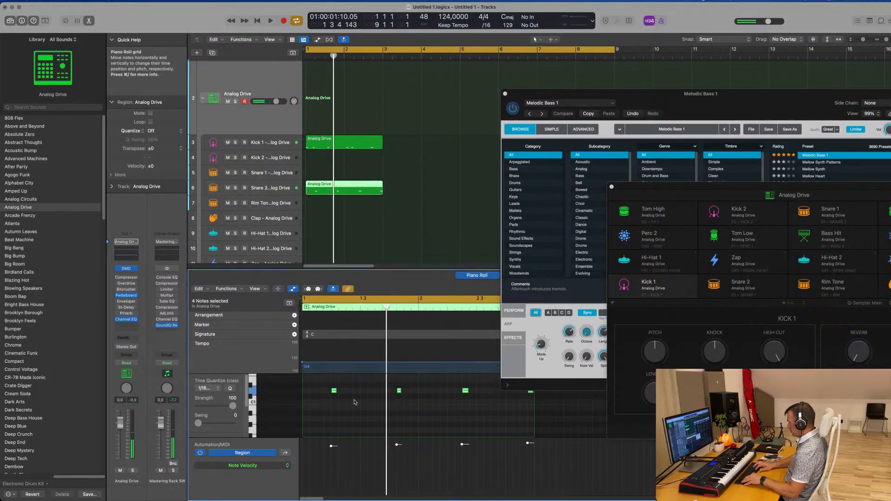
pyautogui.press('space')
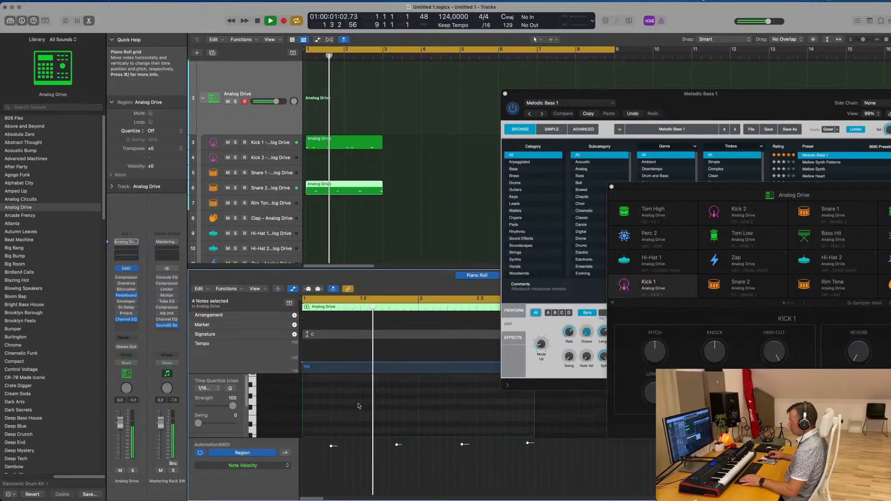
pyautogui.hotkey('alt', 'shift', 'Up')
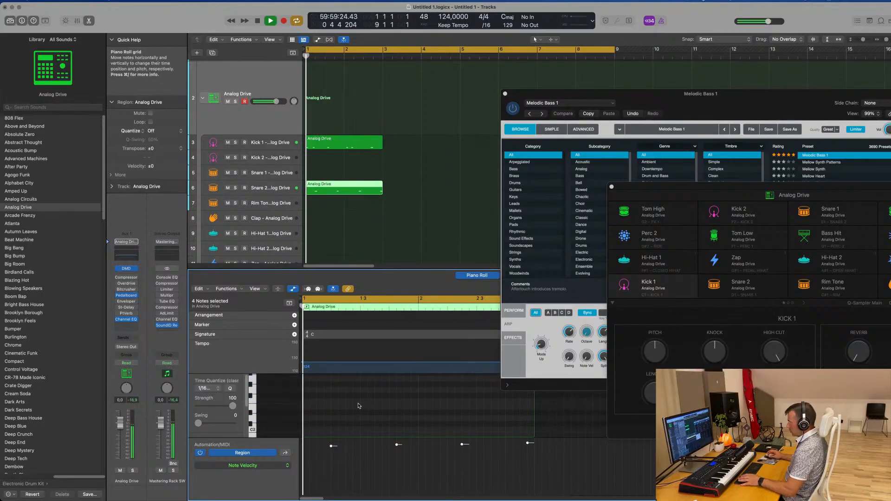
# Move the second, third and fourth notes of the Snare 2 region earlier, onto beats 1 4, 2 2 and 2 4
pyautogui.scroll(4, 359, 406)
pyautogui.scroll(-2, 360, 406)
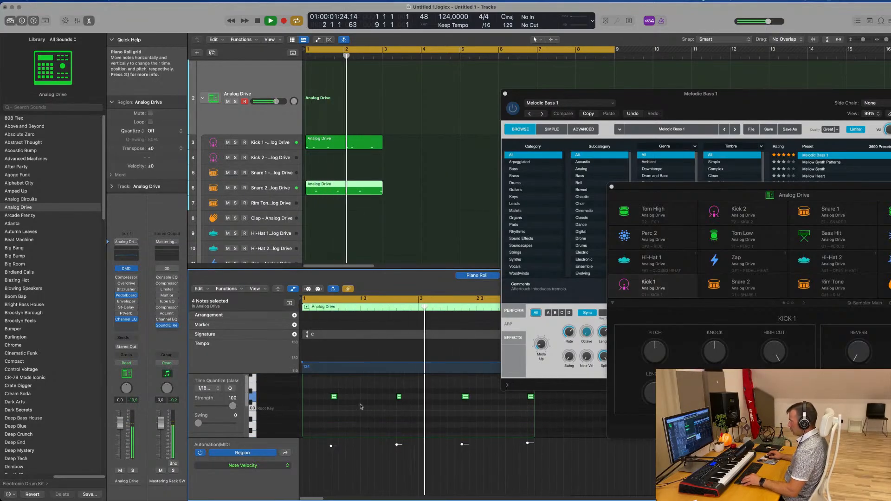
pyautogui.press('space')
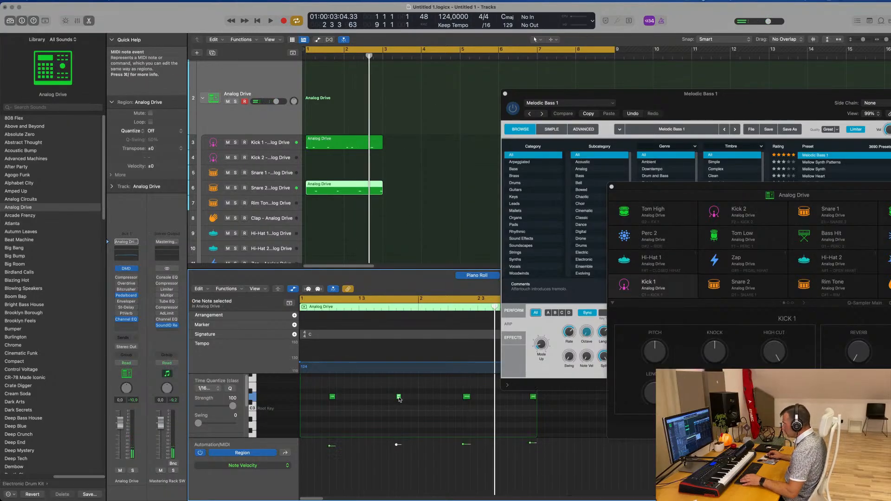
pyautogui.moveTo(399, 399); pyautogui.dragTo(391, 398)
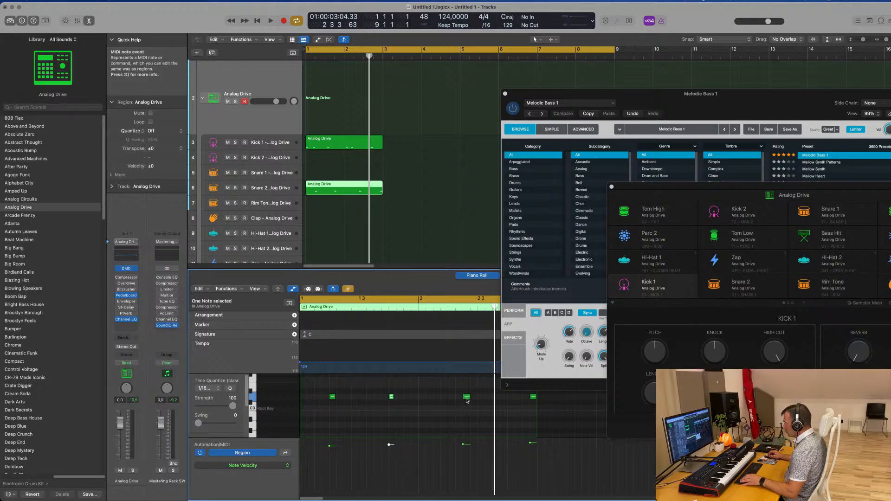
pyautogui.moveTo(467, 400); pyautogui.dragTo(453, 399)
pyautogui.press('space')
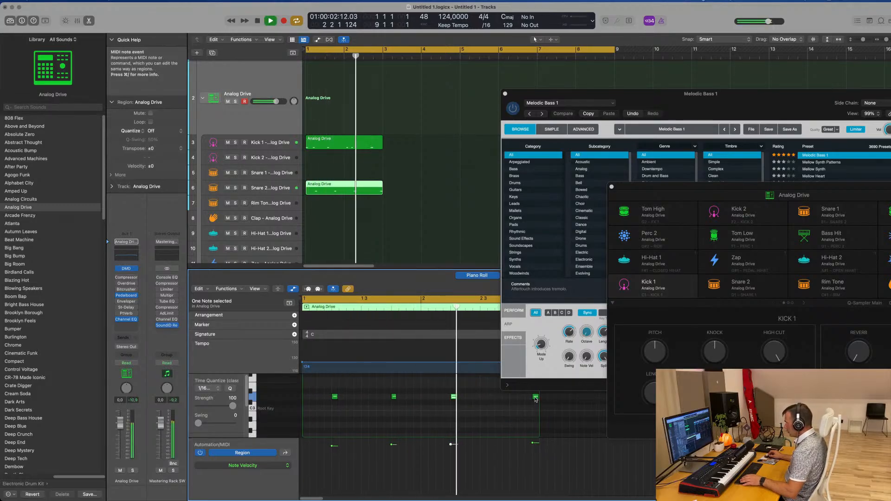
pyautogui.moveTo(535, 398); pyautogui.dragTo(513, 398)
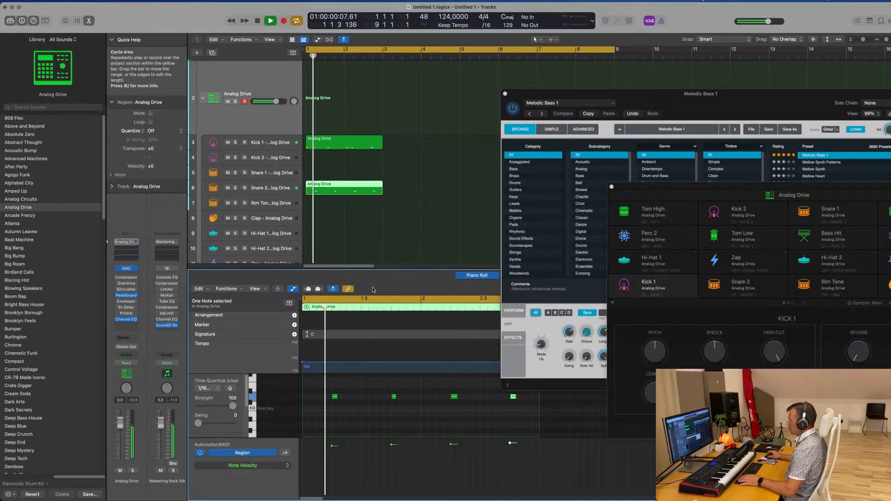
# Select all four notes of the Snare 2 region and check their grid position
pyautogui.click(326, 145)
pyautogui.click(346, 188)
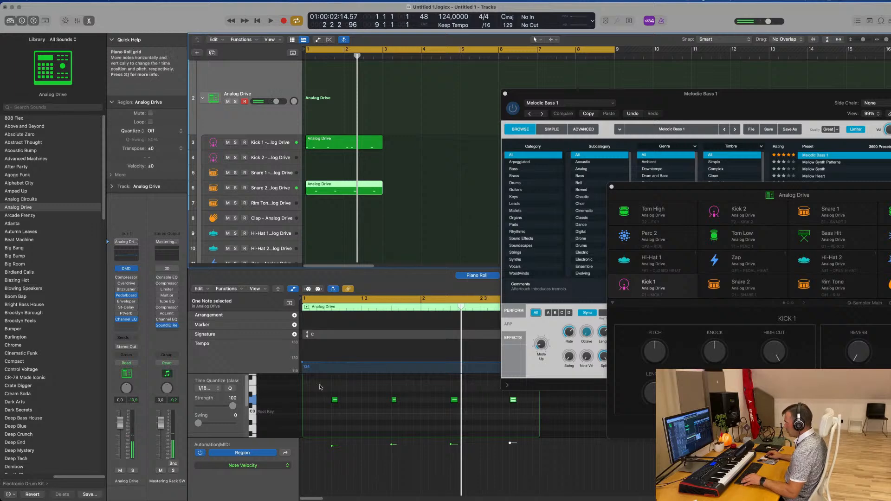
pyautogui.moveTo(320, 387); pyautogui.dragTo(537, 432)
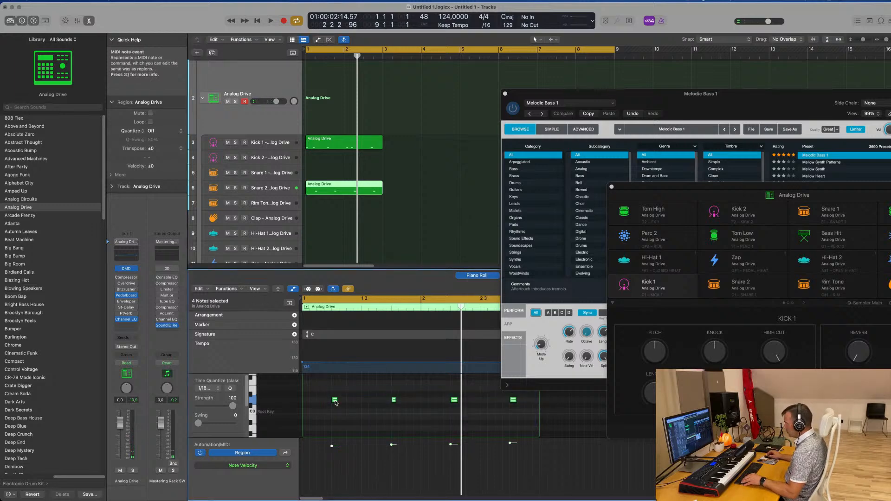
pyautogui.moveTo(335, 400); pyautogui.dragTo(340, 401)
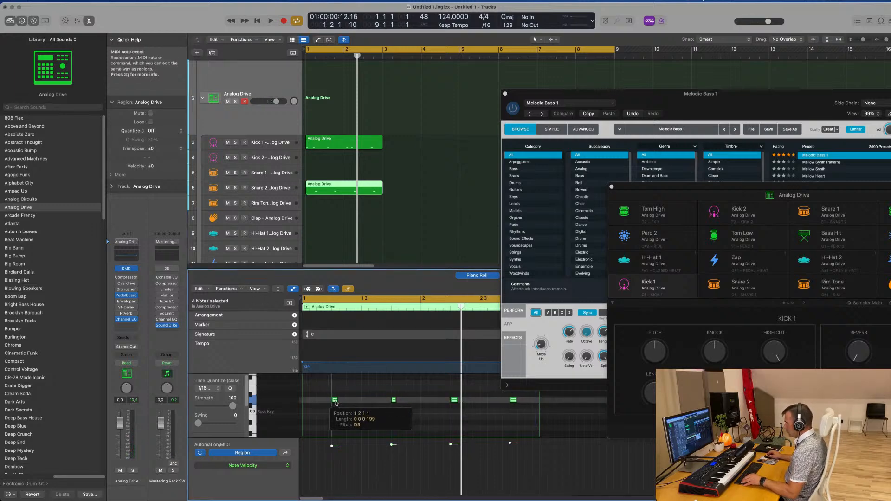
pyautogui.press('space')
pyautogui.press('space')
# Move the third note of the Kick 1 region one sixteenth earlier, to position 1 3 1 1
pyautogui.click(354, 144)
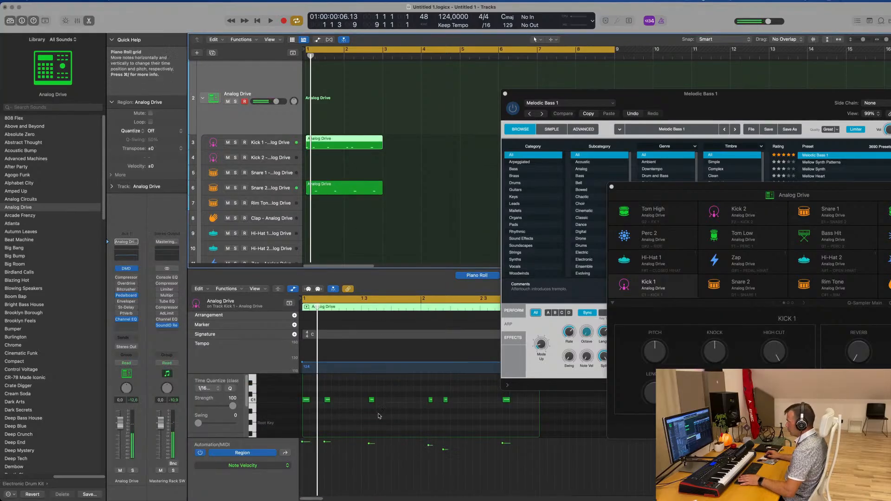
pyautogui.press('space')
pyautogui.press('space')
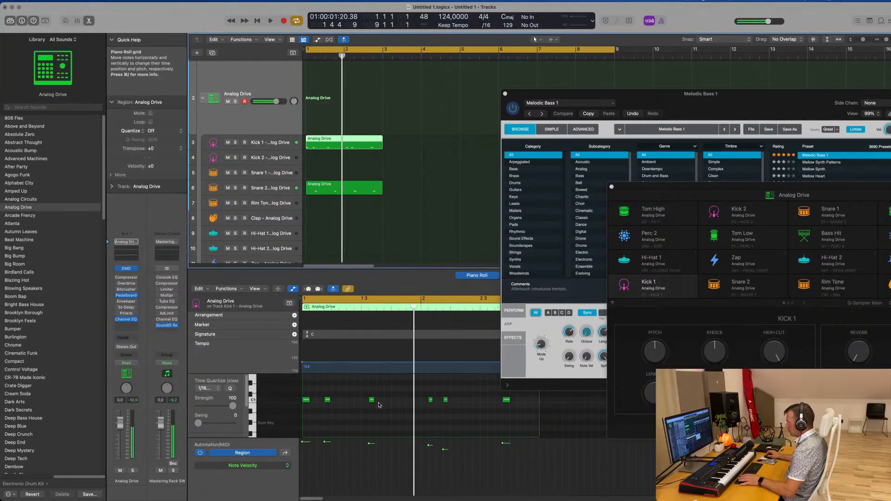
pyautogui.click(371, 400)
pyautogui.moveTo(364, 402); pyautogui.dragTo(363, 402)
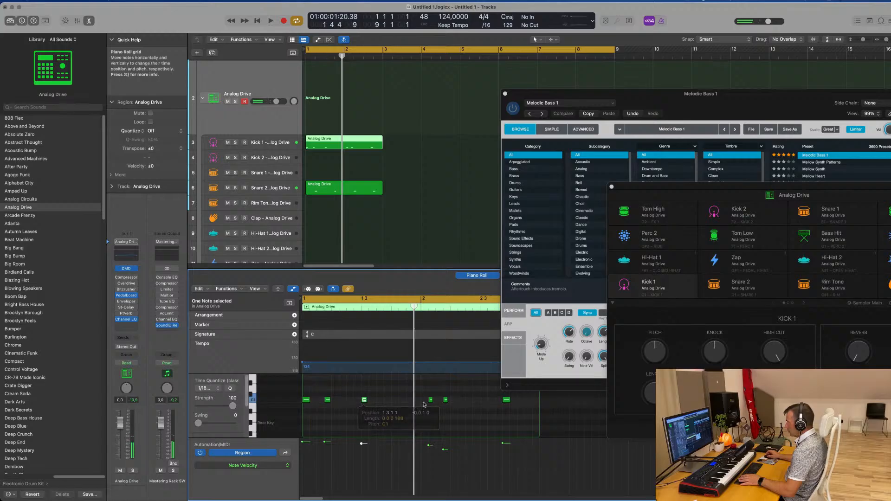
# Shift the fourth, fifth and last notes of the Kick 1 region one sixteenth earlier, with the fourth on 2 1 1 1
pyautogui.press('space')
pyautogui.press('space')
pyautogui.moveTo(427, 392)
pyautogui.mouseDown()
pyautogui.moveTo(470, 420)
pyautogui.moveTo(427, 403)
pyautogui.mouseUp()
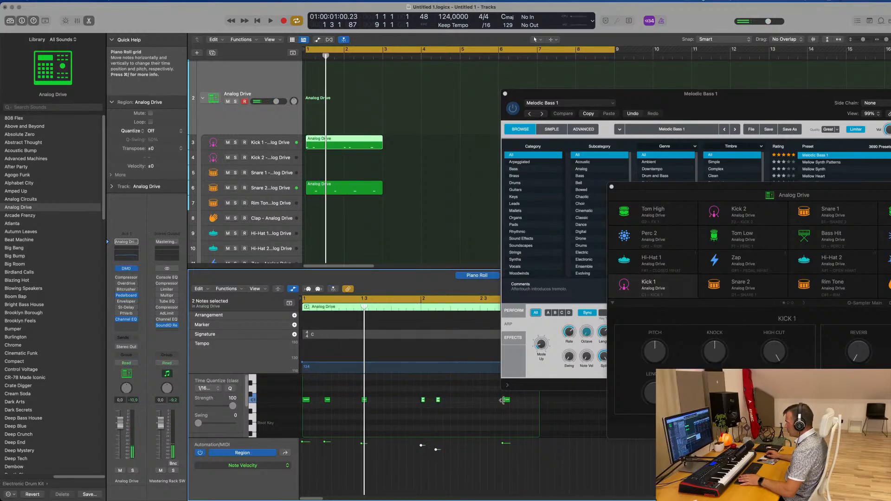
pyautogui.press('space')
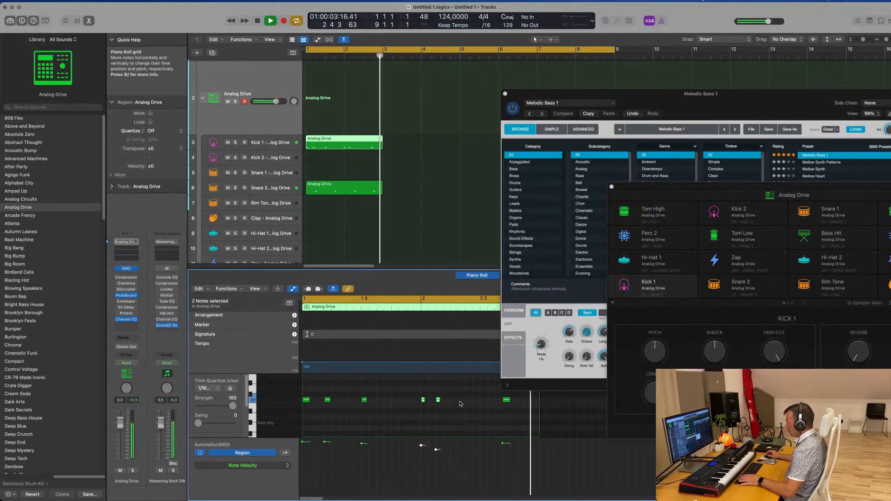
pyautogui.click(504, 401)
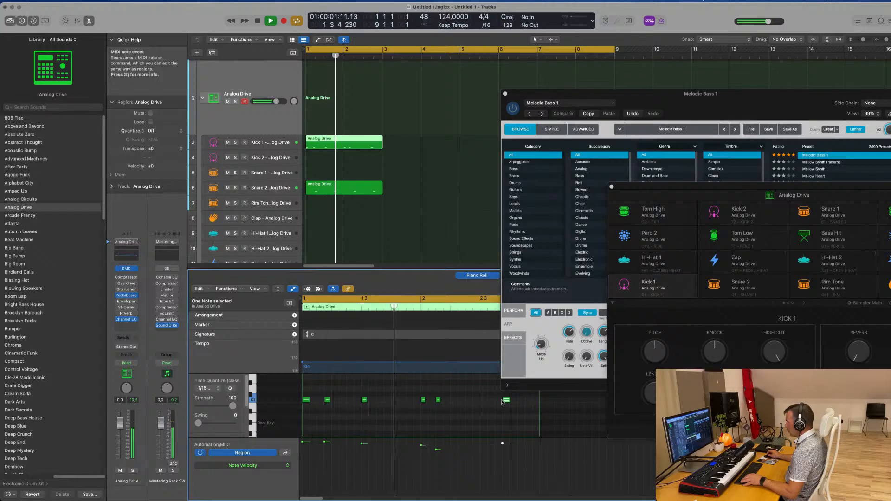
pyautogui.moveTo(503, 402); pyautogui.dragTo(497, 402)
pyautogui.click(469, 406)
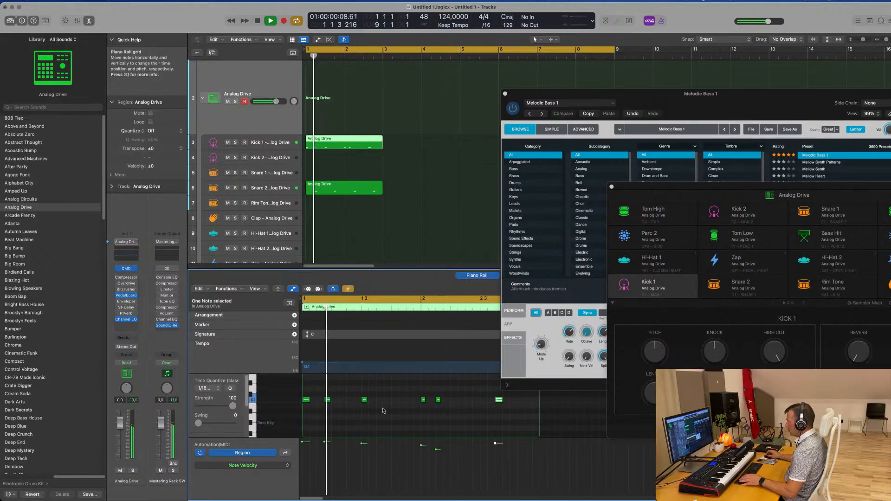
# Raise the fifth kick note's velocity to about the preceding note's level and lengthen the short kick notes to about a sixteenth
pyautogui.click(436, 448)
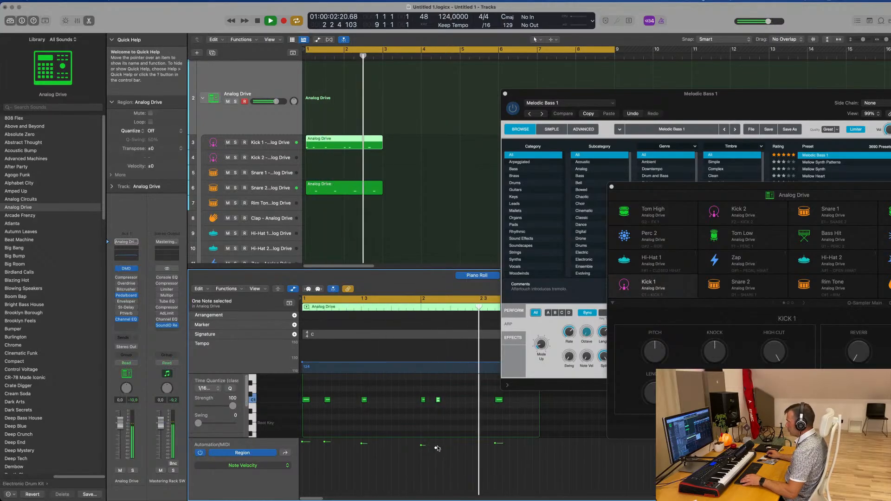
pyautogui.moveTo(436, 448); pyautogui.dragTo(436, 445)
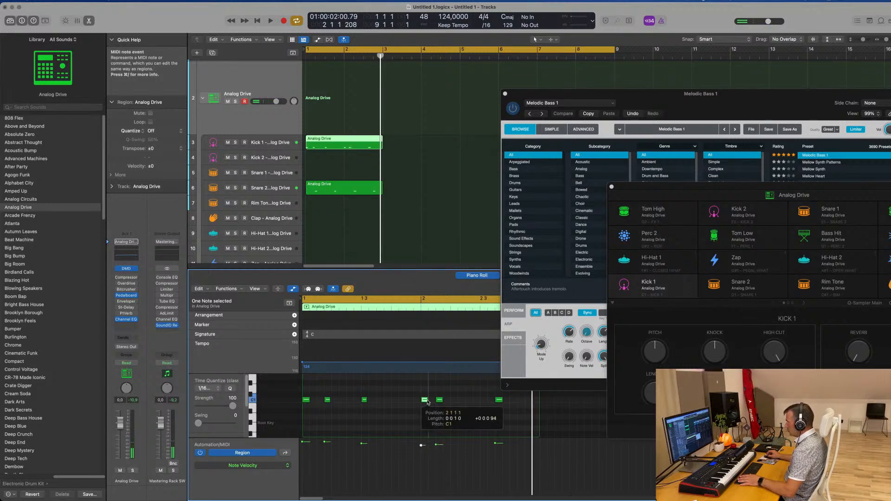
pyautogui.press('space')
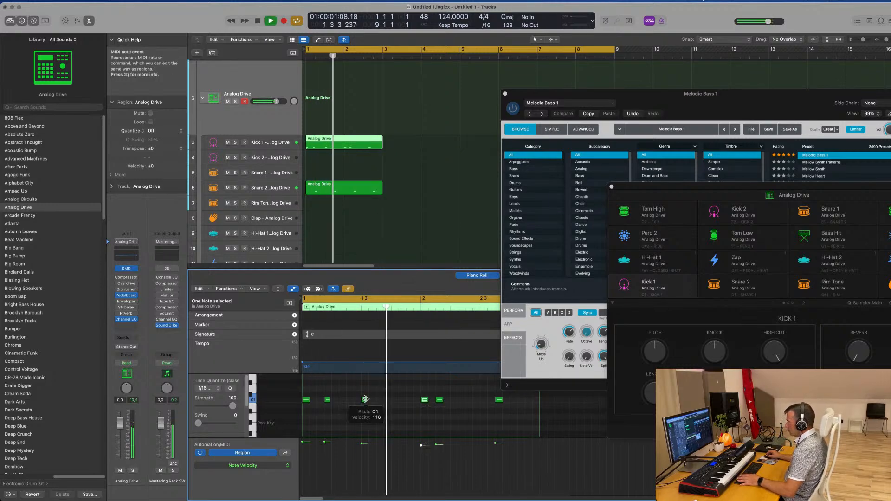
pyautogui.click(328, 399)
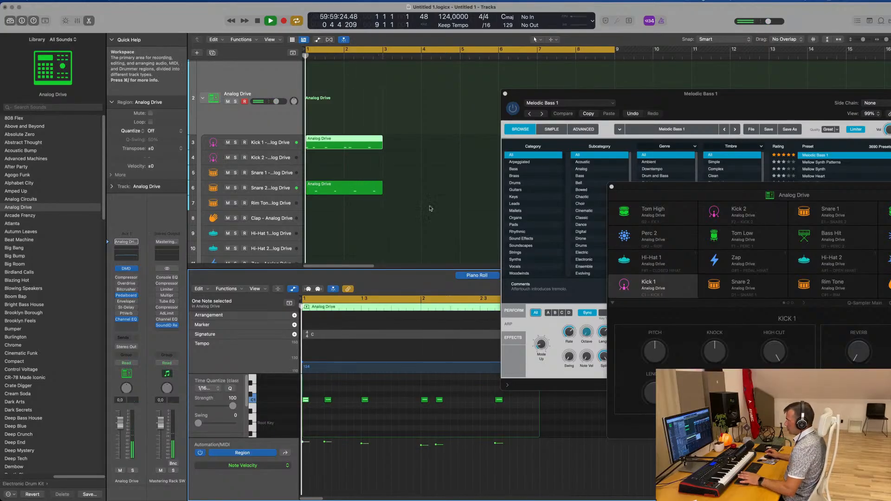
pyautogui.click(416, 185)
pyautogui.press('space')
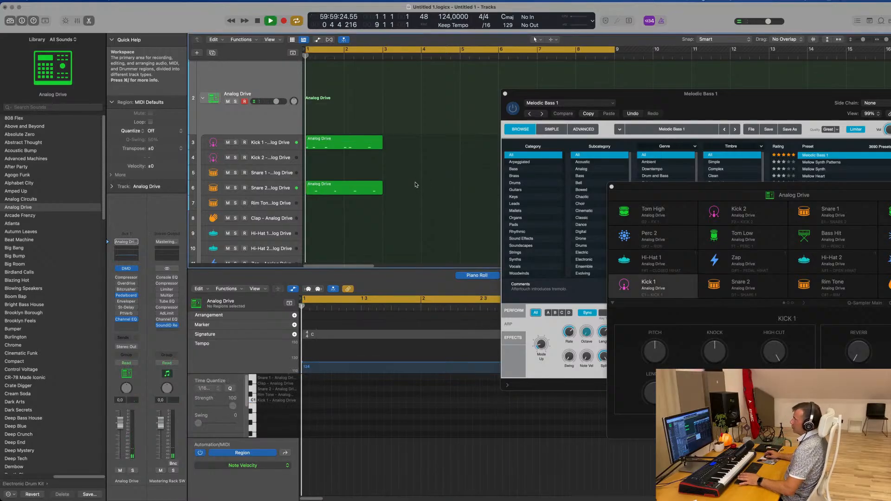
# Repeat the Kick 1 and Snare 2 regions once from bar 3 and move the Melodic Bass 1 window aside
pyautogui.click(357, 189)
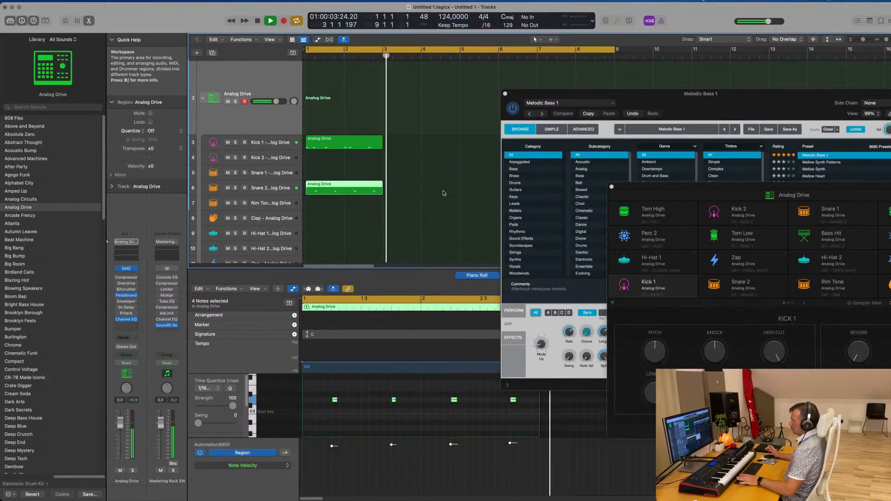
pyautogui.moveTo(408, 142); pyautogui.dragTo(356, 190)
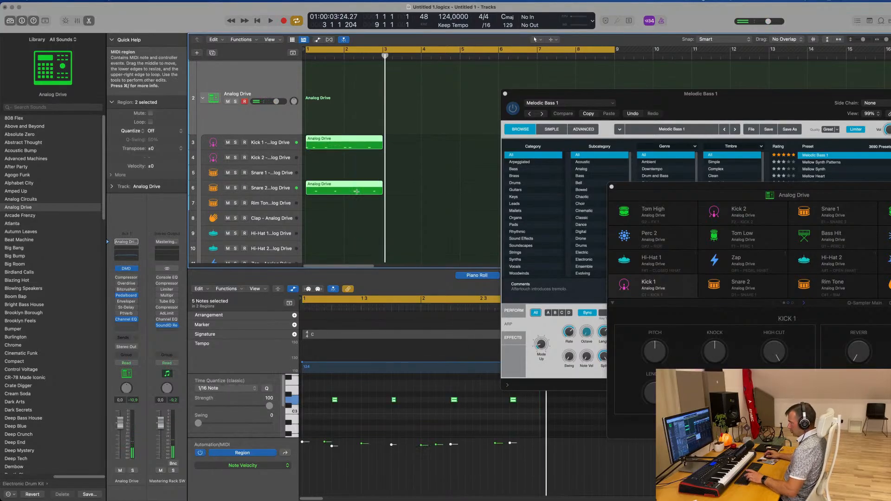
pyautogui.press('super+r')
pyautogui.moveTo(654, 96); pyautogui.dragTo(889, 111)
# Play back the four-bar kick and snare pattern and review its regions on the timeline
pyautogui.press('space')
pyautogui.scroll(-2, 456, 167)
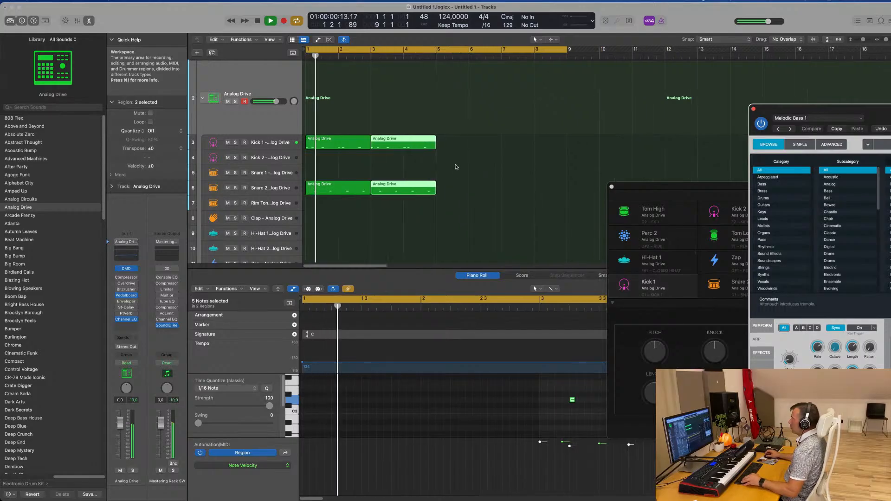
pyautogui.scroll(3, 459, 167)
pyautogui.hscroll(1, 458, 167)
pyautogui.hscroll(-1, 454, 168)
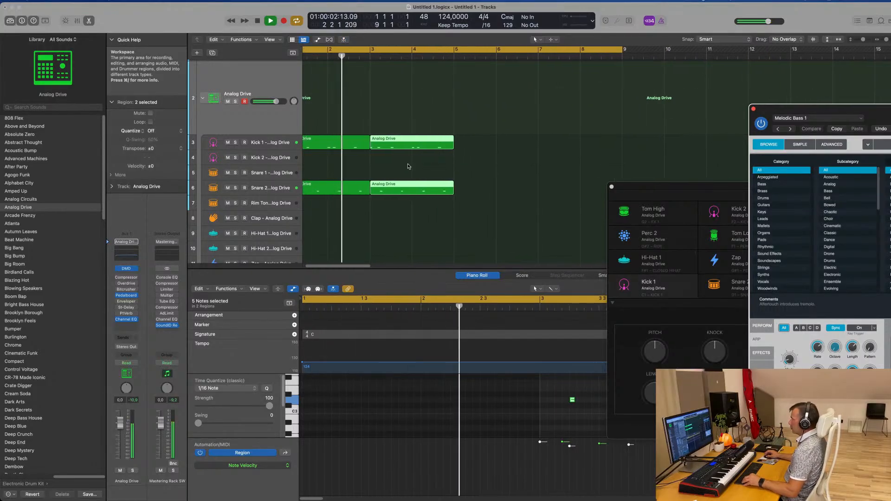
pyautogui.scroll(-2, 457, 168)
pyautogui.scroll(-1, 451, 170)
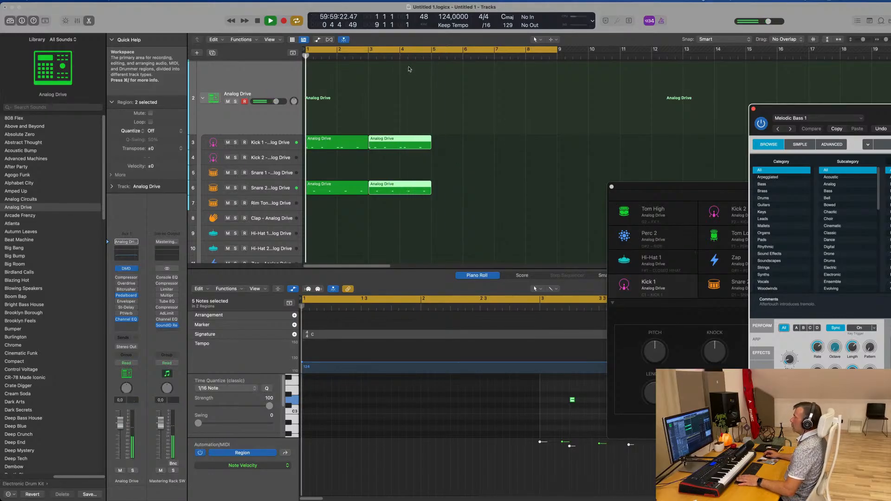
pyautogui.scroll(5, 410, 71)
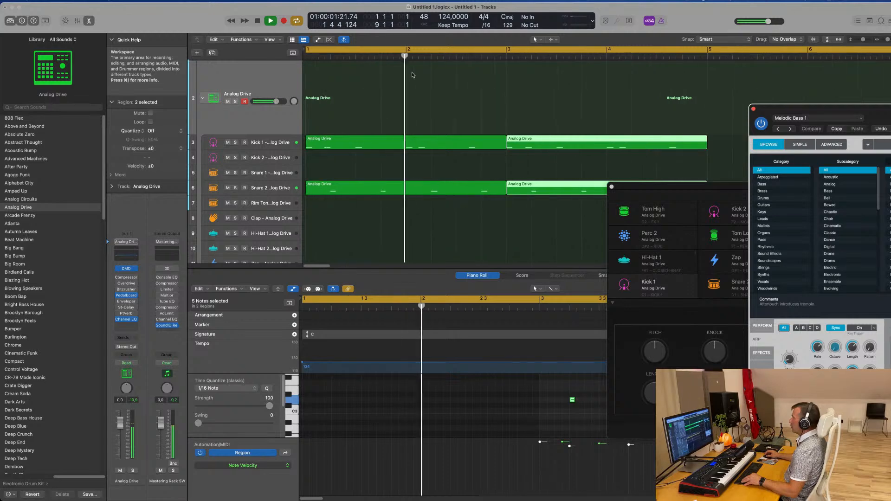
pyautogui.scroll(-1, 412, 75)
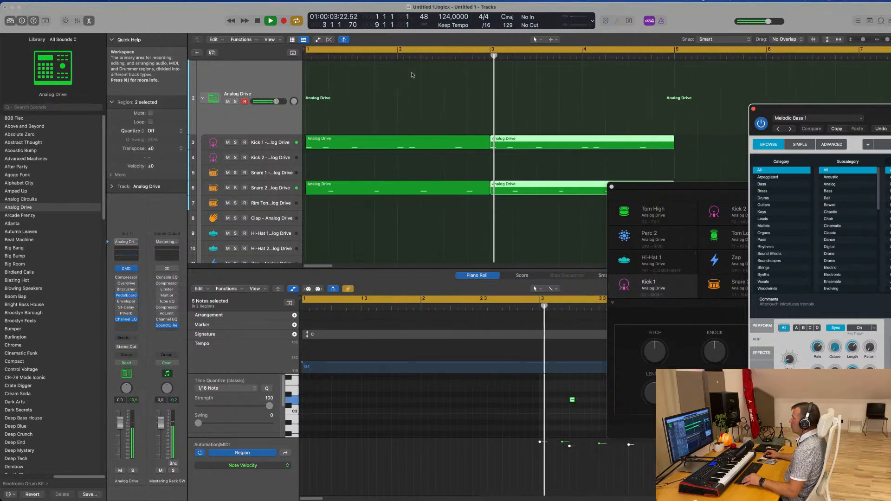
pyautogui.scroll(-1, 412, 76)
pyautogui.scroll(-3, 371, 83)
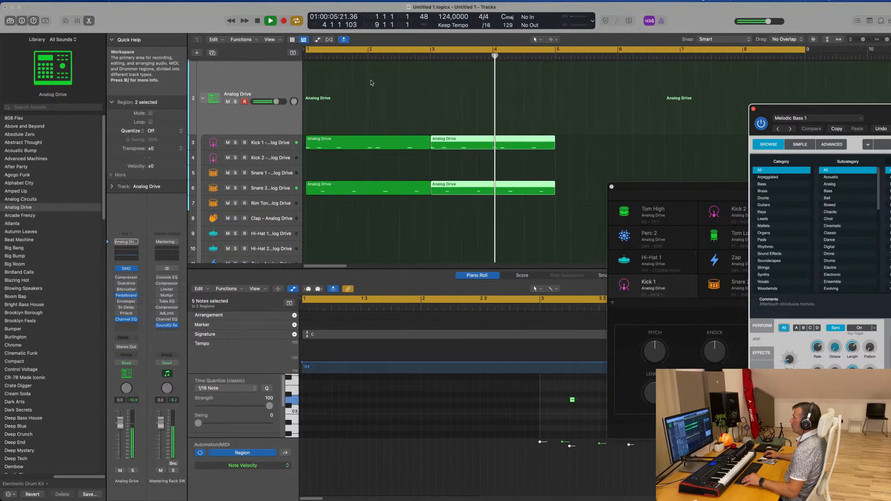
pyautogui.scroll(-4, 371, 81)
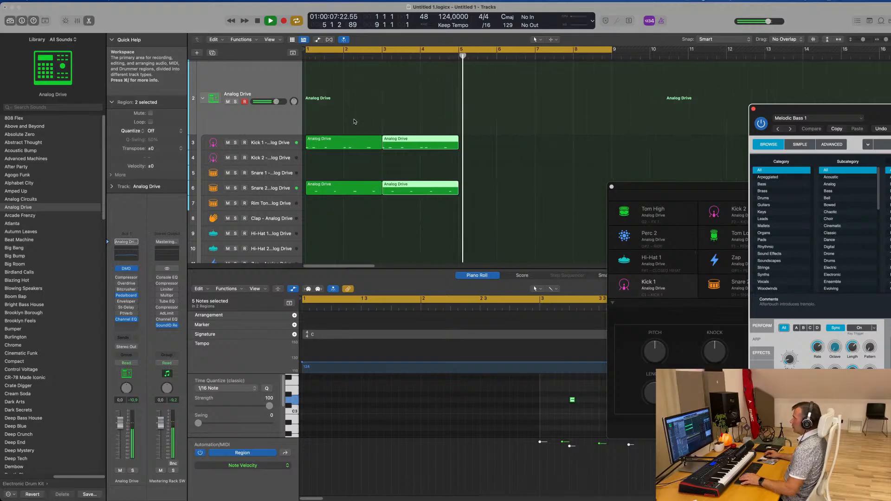
# Repeat all four kick and snare regions from bar 5 to bar 9 and restart playback from the beginning
pyautogui.moveTo(354, 119); pyautogui.dragTo(447, 202)
pyautogui.press('super+r')
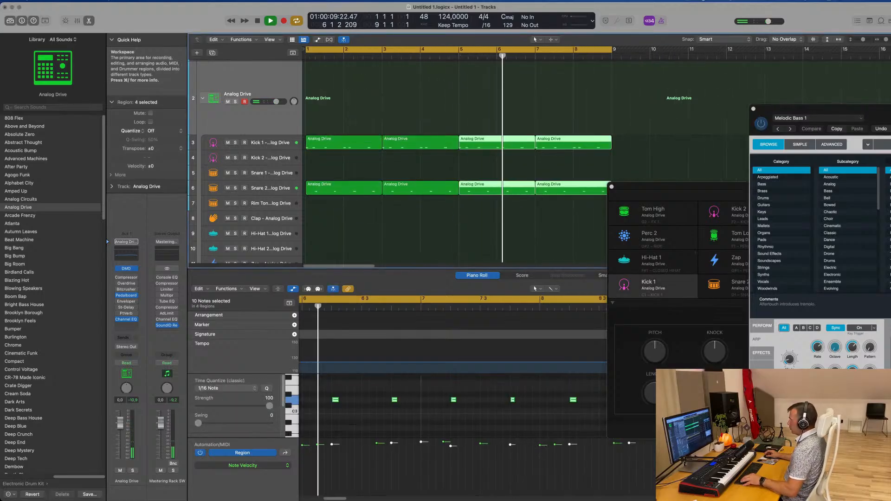
pyautogui.scroll(-3, 417, 105)
pyautogui.press('Return')
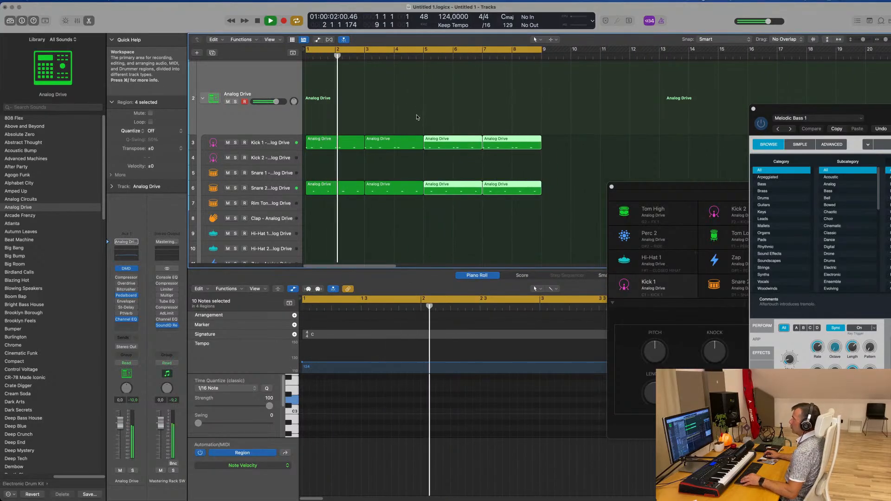
# Copy the first Snare 2 region to the Hi-Hat 1 track and select its four notes
pyautogui.scroll(-2, 417, 116)
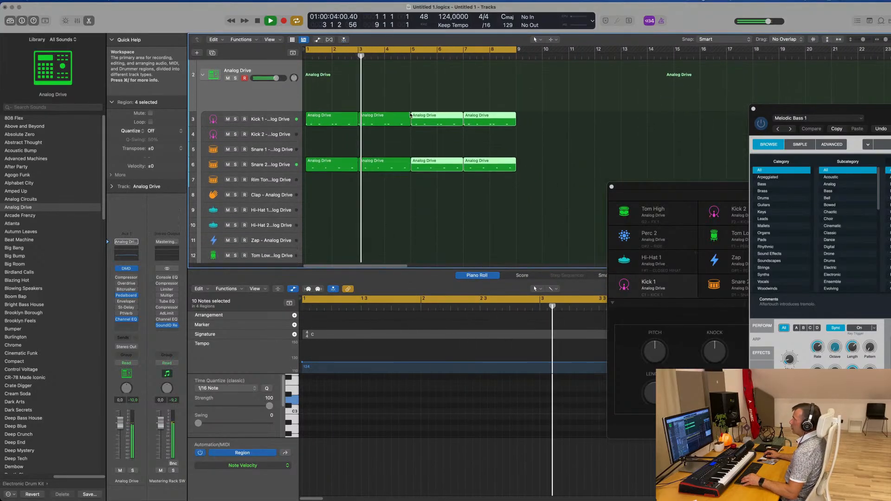
pyautogui.scroll(-2, 410, 115)
pyautogui.click(325, 131)
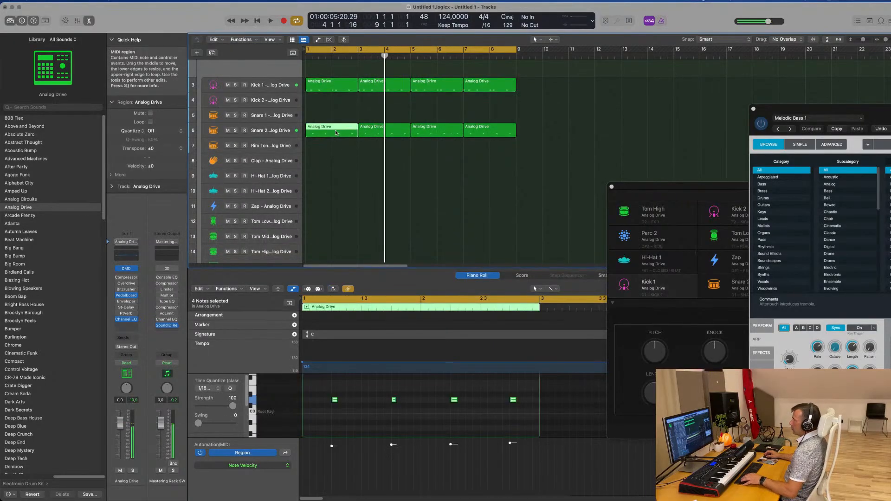
pyautogui.moveTo(336, 134); pyautogui.dragTo(335, 179)
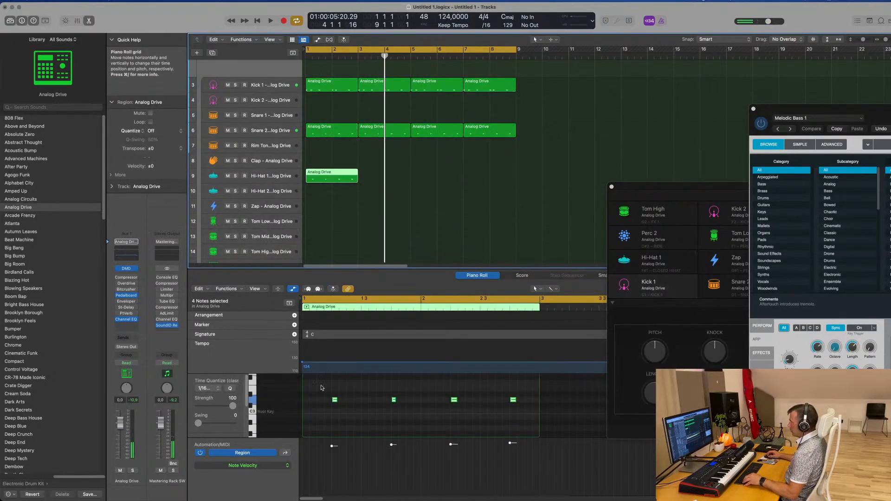
pyautogui.moveTo(321, 386); pyautogui.dragTo(534, 423)
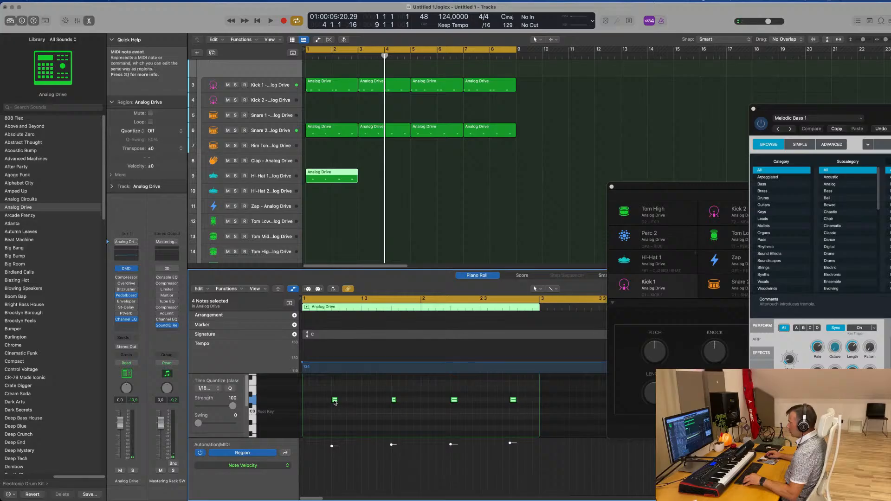
# Duplicate the four Hi-Hat 1 notes into eight offbeat hits and repeat the region three times to bar 9
pyautogui.moveTo(335, 402)
pyautogui.mouseDown()
pyautogui.moveTo(319, 402)
pyautogui.moveTo(350, 402)
pyautogui.mouseUp()
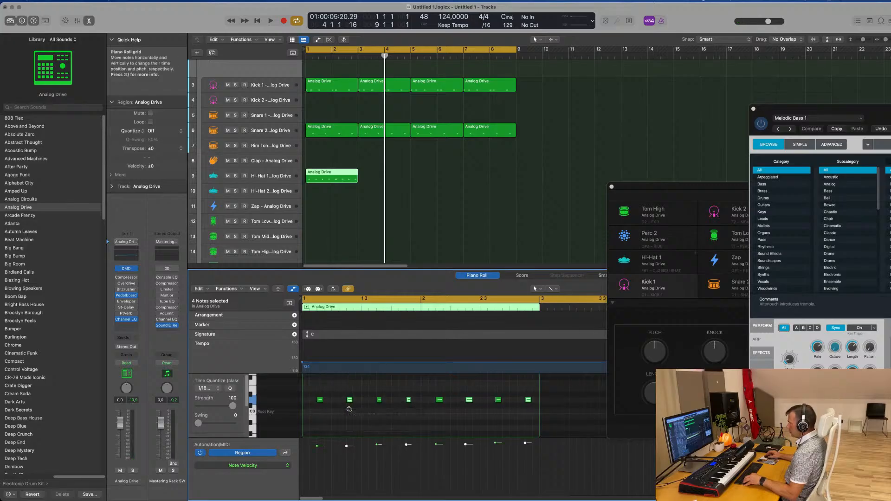
pyautogui.press('space')
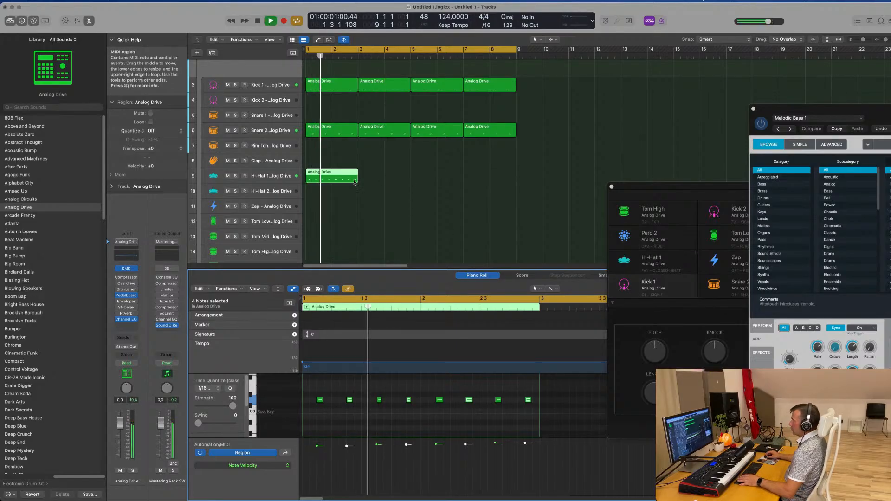
pyautogui.press('super+r')
pyautogui.press('super+r')
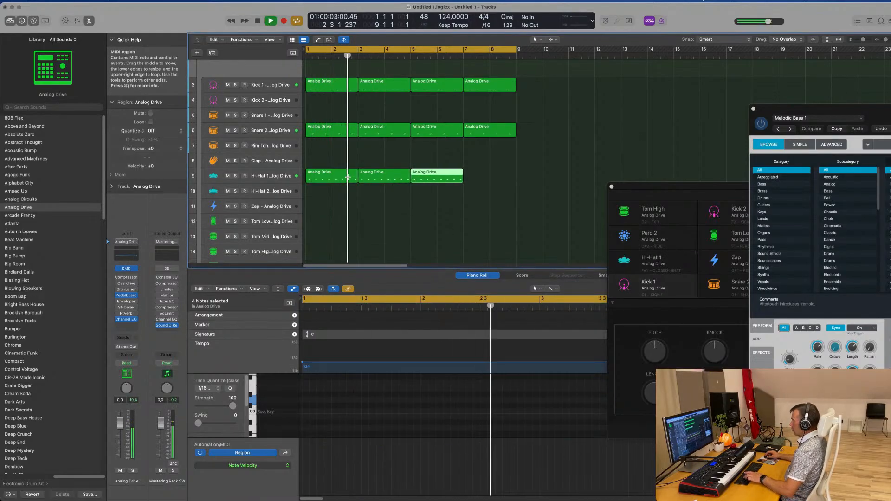
pyautogui.press('super+r')
# Move all four Hi-Hat 1 regions to the Hi-Hat 2 track, select that track and audition the pattern
pyautogui.moveTo(545, 170); pyautogui.dragTo(339, 173)
pyautogui.press('space')
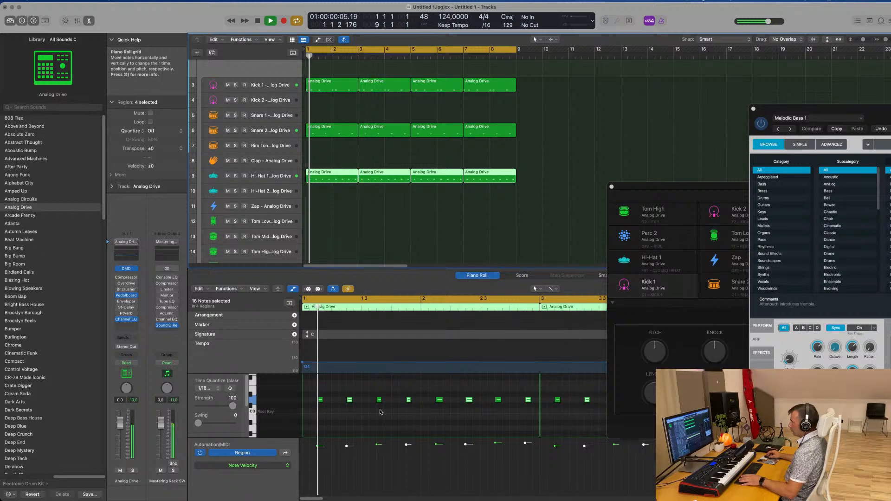
pyautogui.click(470, 194)
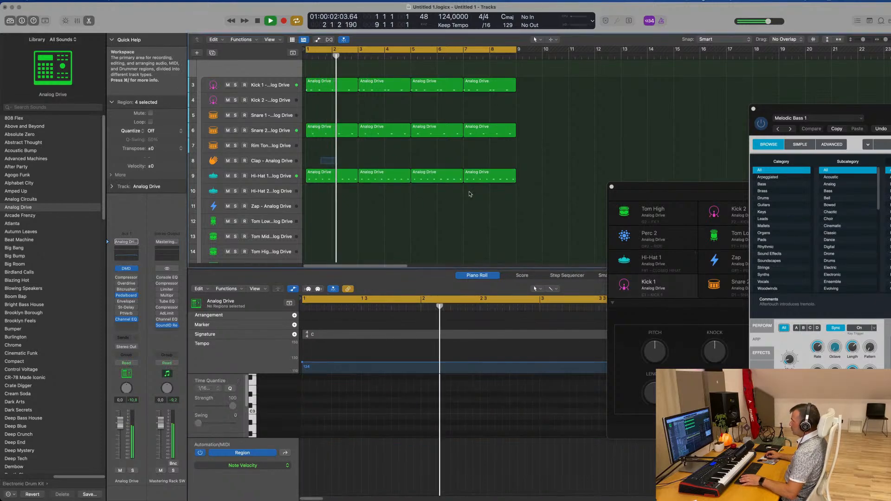
pyautogui.moveTo(320, 158); pyautogui.dragTo(469, 194)
pyautogui.press('space')
pyautogui.moveTo(330, 182); pyautogui.dragTo(330, 197)
pyautogui.press('space')
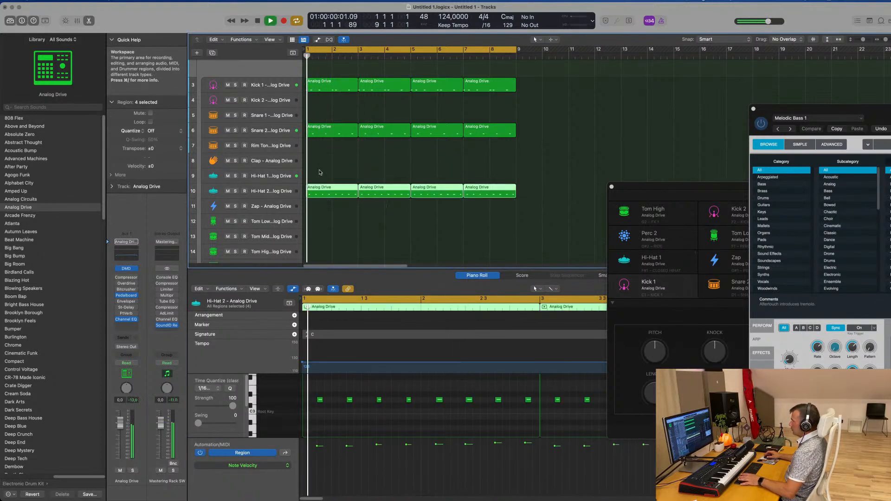
pyautogui.press('space')
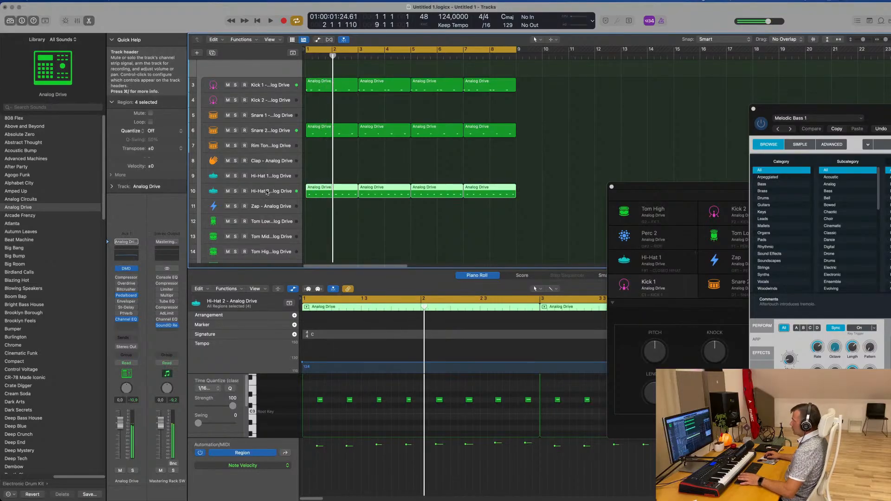
pyautogui.click(271, 192)
pyautogui.press('space')
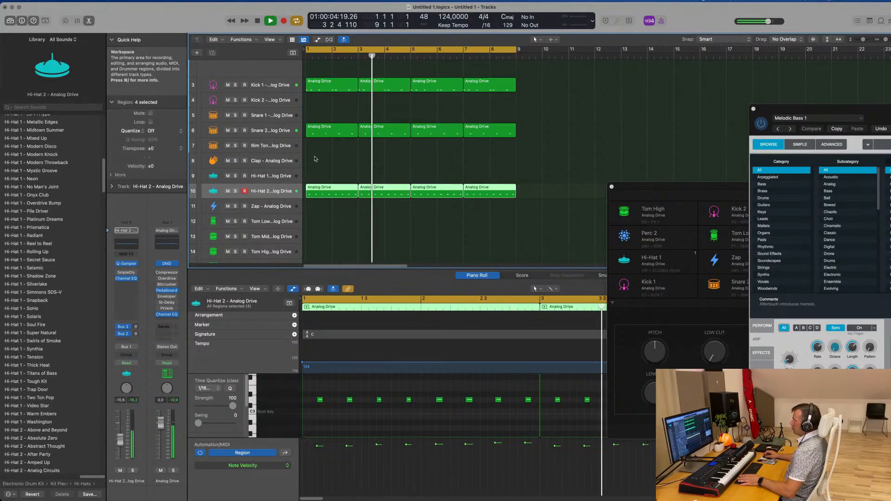
# Copy the first Snare 2 region to the Tom Low track and delete every note except the second
pyautogui.click(335, 135)
pyautogui.moveTo(332, 132); pyautogui.dragTo(333, 222)
pyautogui.moveTo(327, 389); pyautogui.dragTo(367, 409)
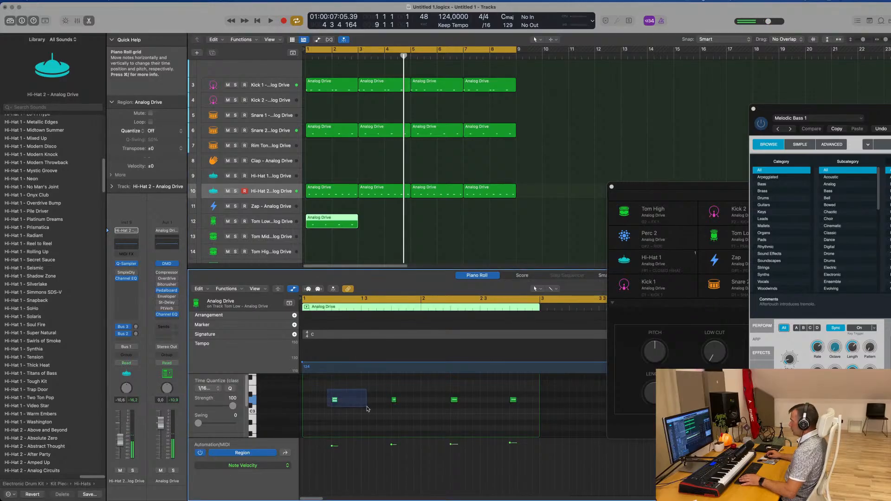
pyautogui.moveTo(440, 384); pyautogui.dragTo(548, 419)
pyautogui.press('Delete')
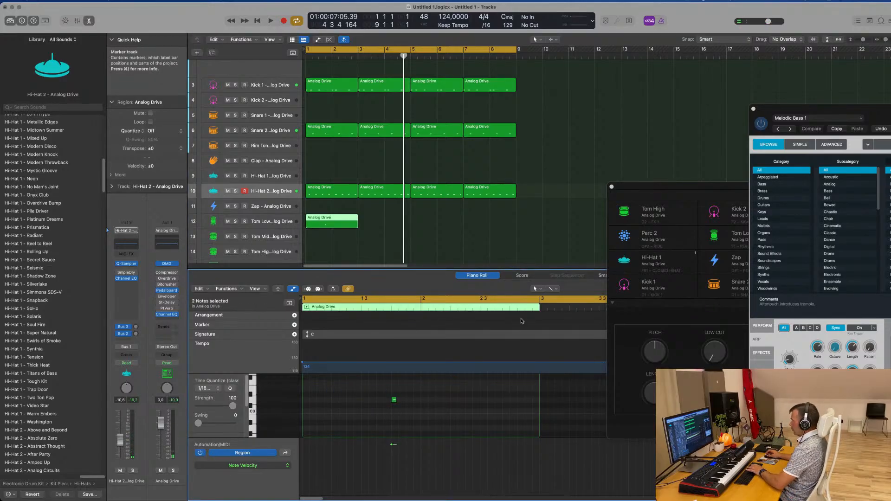
# Select the Tom Low track, lower its single note by several octaves and lengthen it to nearly one beat
pyautogui.click(324, 221)
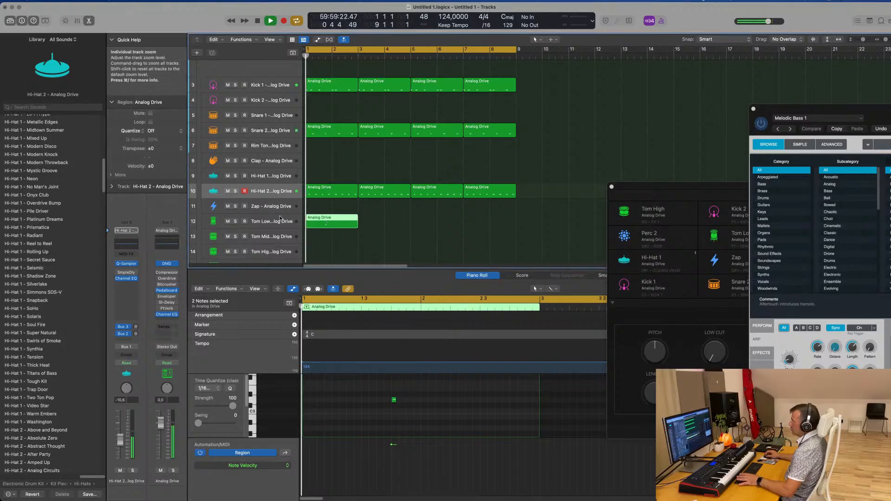
pyautogui.click(269, 224)
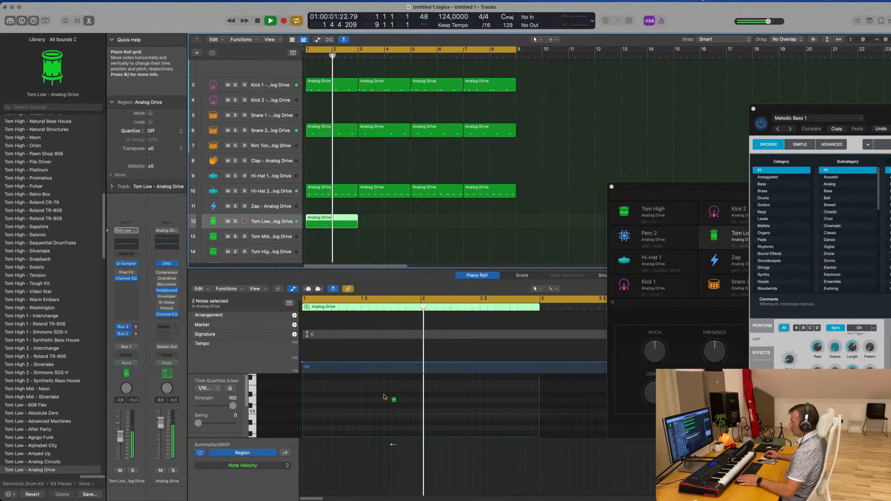
pyautogui.moveTo(384, 397); pyautogui.dragTo(407, 409)
pyautogui.scroll(-3, 407, 408)
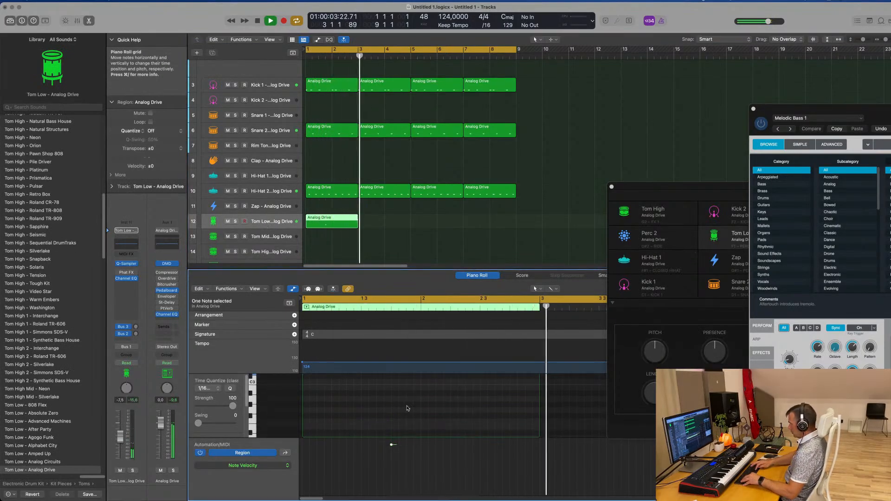
pyautogui.press('Return')
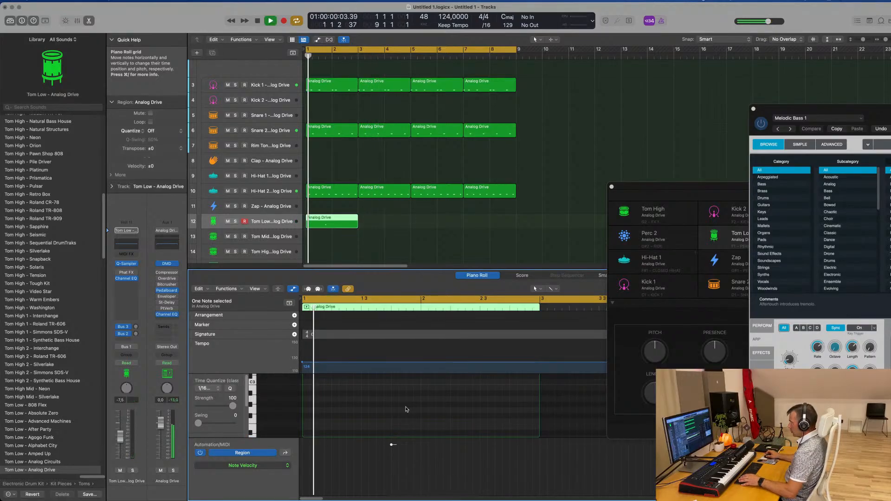
pyautogui.scroll(-3, 406, 408)
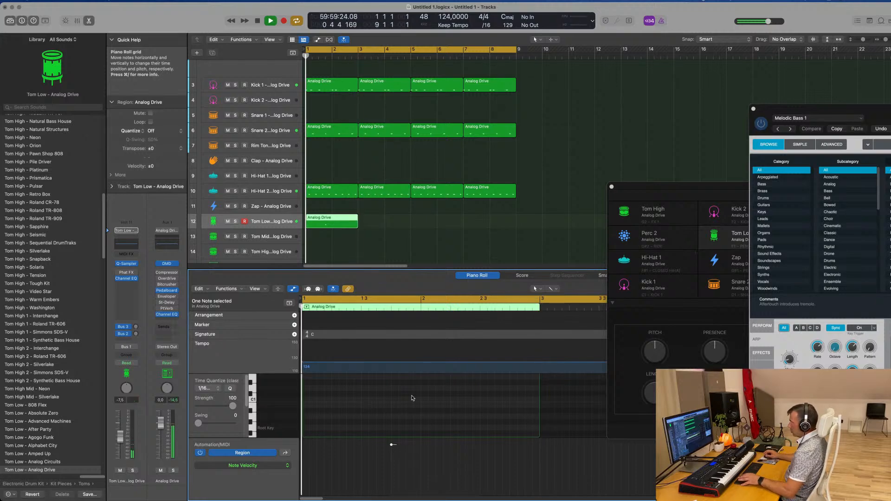
pyautogui.scroll(-2, 413, 408)
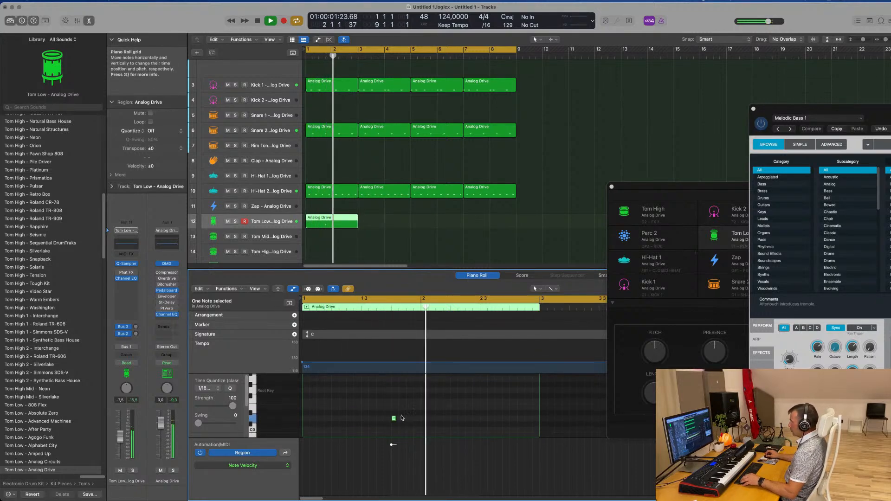
pyautogui.moveTo(396, 418); pyautogui.dragTo(417, 419)
pyautogui.press('Return')
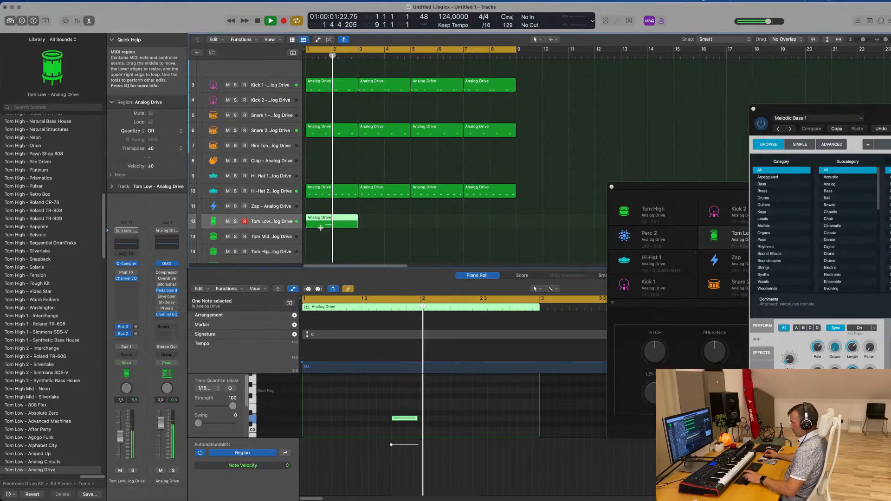
# Repeat the Tom Low region three times to bar 9 and play the beat with all tracks in view
pyautogui.press('super+r')
pyautogui.press('super+r')
pyautogui.press('super+r')
pyautogui.scroll(5, 350, 239)
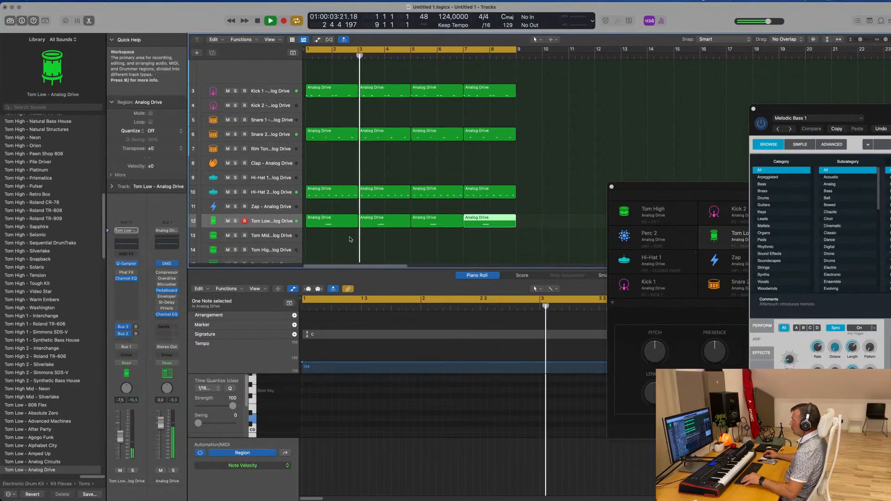
pyautogui.scroll(3, 350, 238)
pyautogui.scroll(-4, 349, 239)
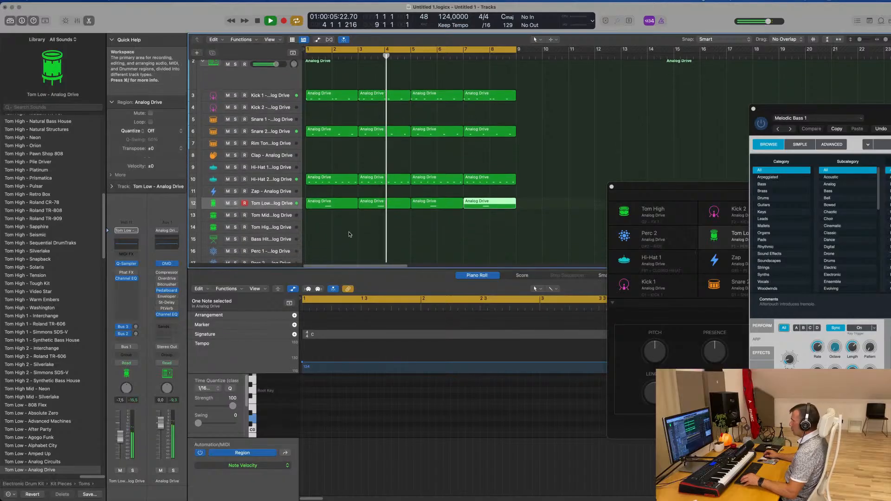
pyautogui.scroll(2, 323, 142)
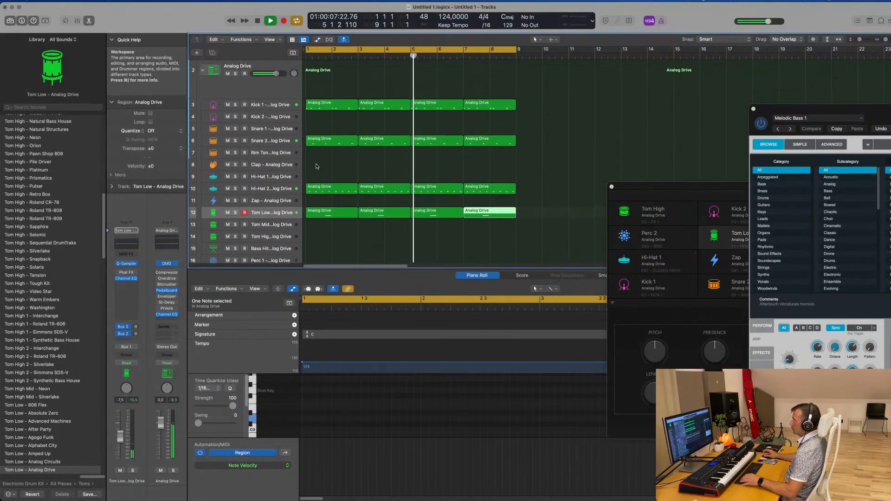
# Move the first Tom Low region to the Clap track, then shift its note to the start of bar 1 and several octaves higher
pyautogui.click(342, 107)
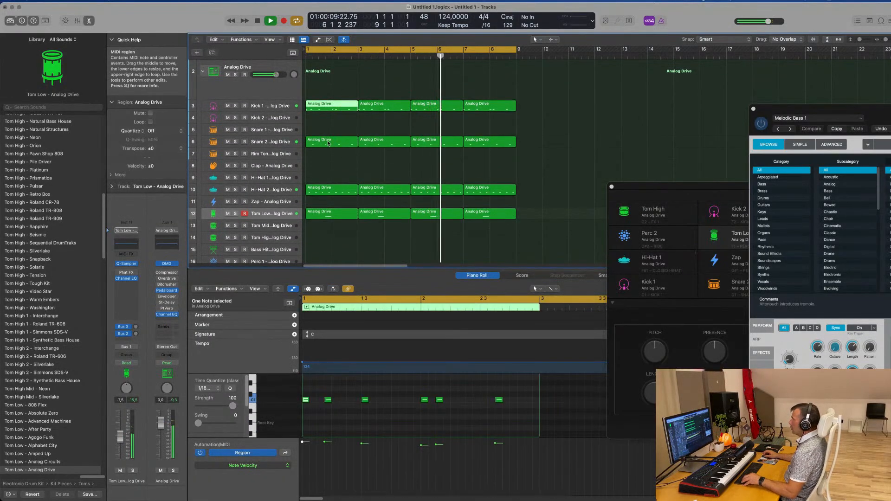
pyautogui.click(328, 213)
pyautogui.moveTo(330, 213); pyautogui.dragTo(330, 168)
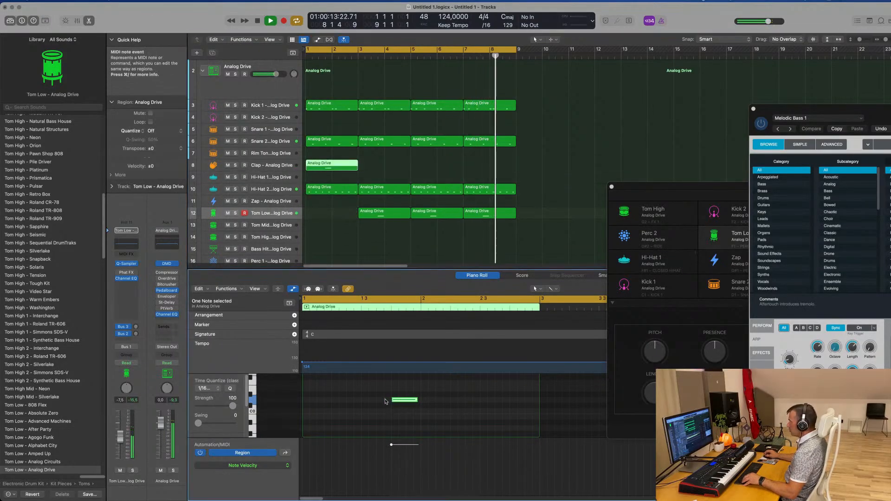
pyautogui.moveTo(400, 399); pyautogui.dragTo(311, 400)
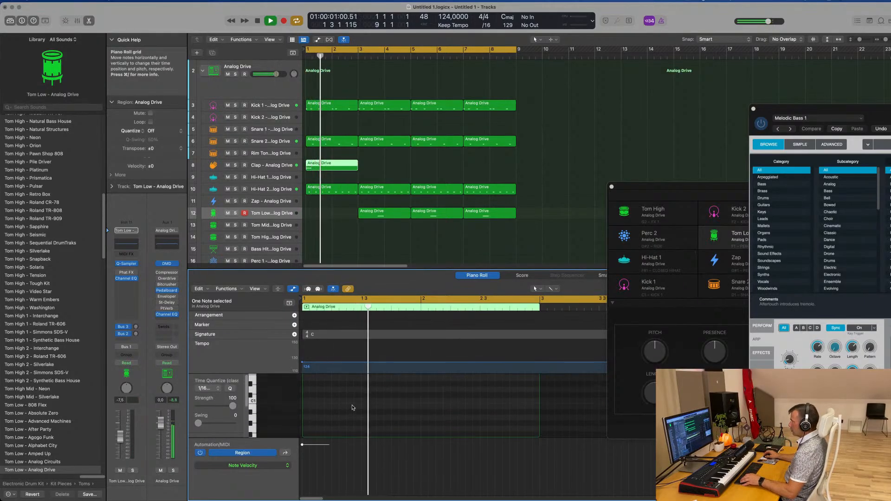
pyautogui.press('Return')
pyautogui.scroll(10, 352, 407)
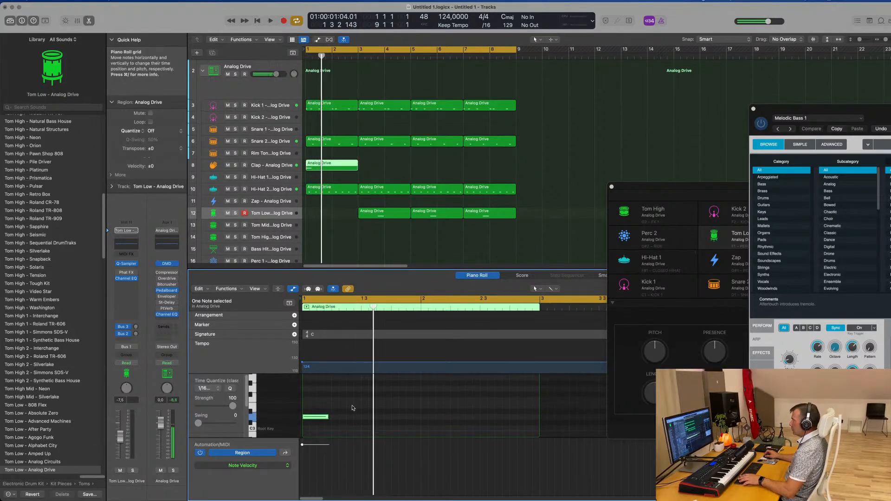
# Select the Clap track and audition its note from the start of bar 1
pyautogui.press('Return')
pyautogui.press('Return')
pyautogui.press('space')
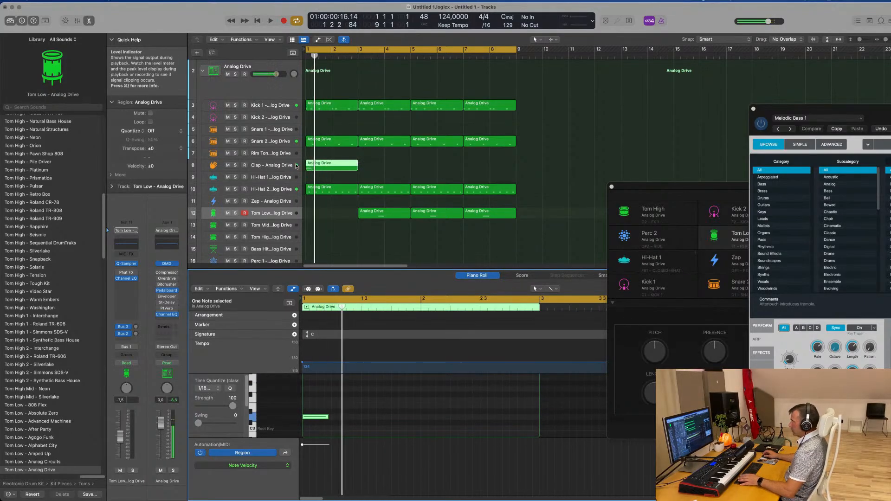
pyautogui.press('space')
pyautogui.click(292, 166)
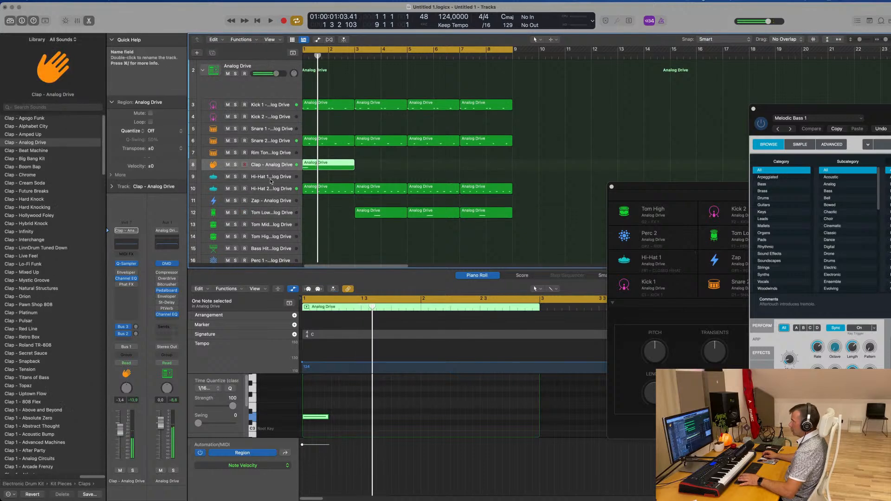
pyautogui.press('Return')
pyautogui.press('Return')
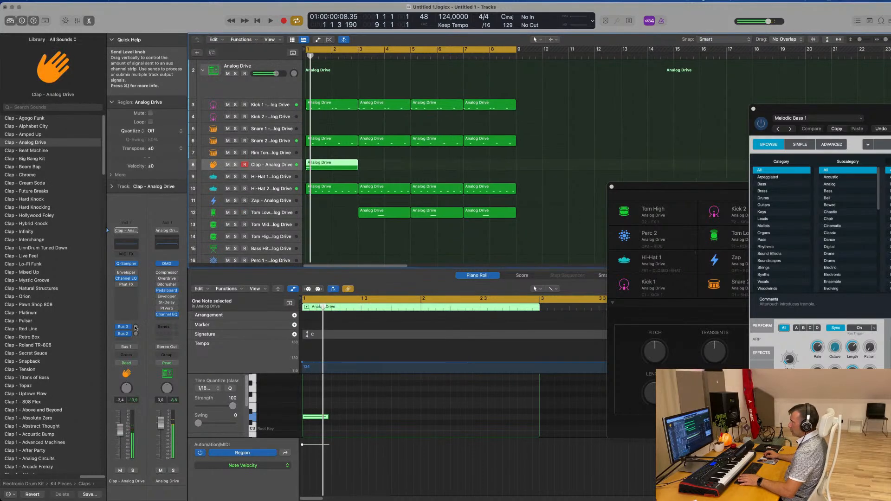
# Raise the Clap track's Bus 3 reverb send and set its Bus 2 delay send to about -11.4 dB
pyautogui.click(135, 327)
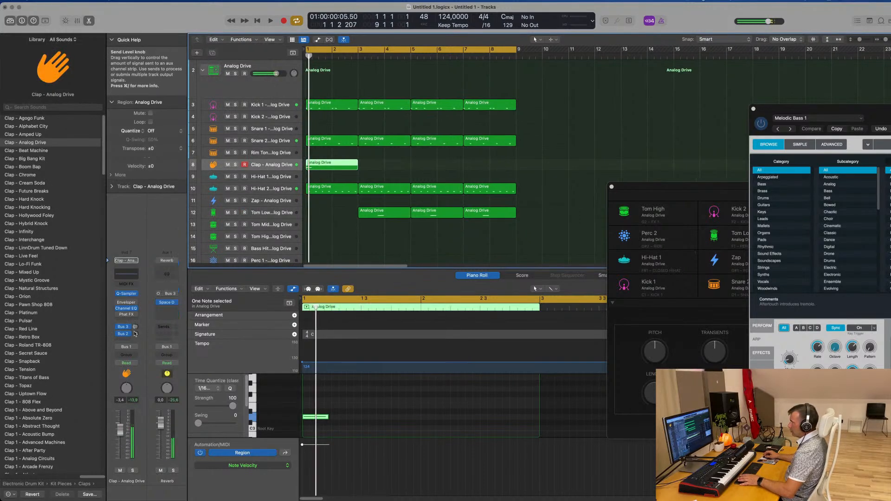
pyautogui.moveTo(143, 307); pyautogui.dragTo(136, 330)
pyautogui.press('space')
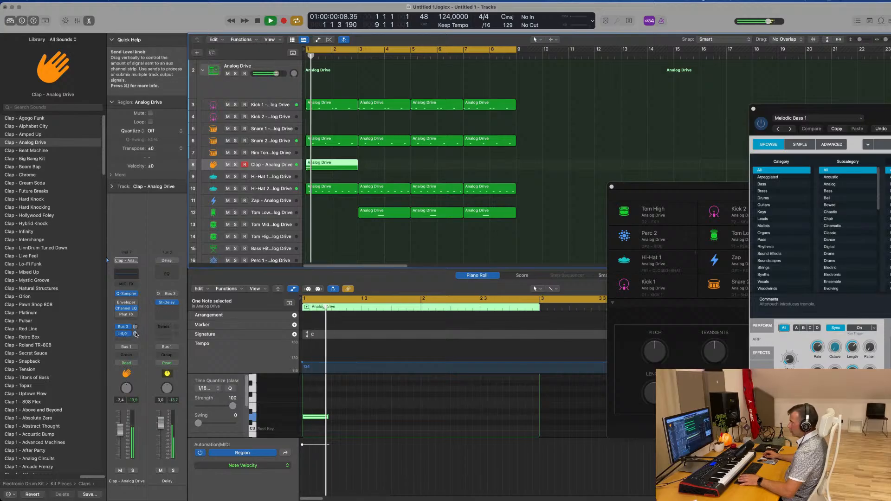
pyautogui.press('space')
pyautogui.press('space')
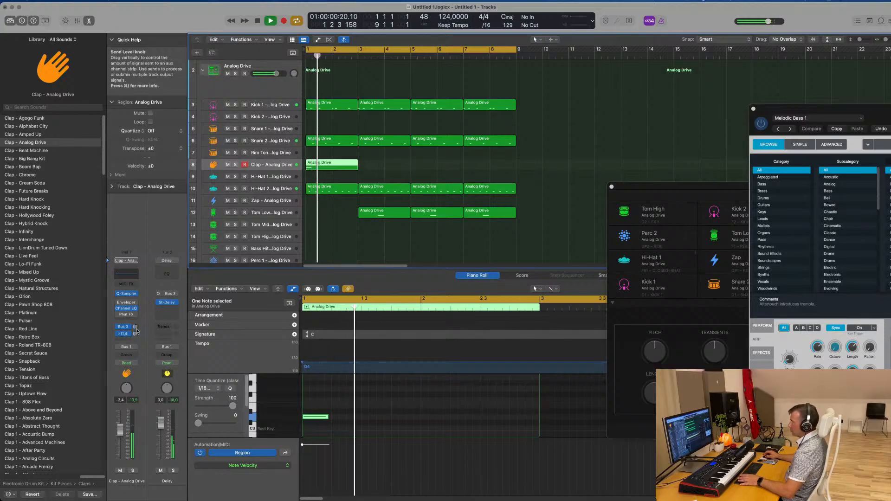
# Open the Stereo Delay on the delay bus, audition Dual Resonating, and load the Dual 1/16 Slap preset
pyautogui.click(166, 302)
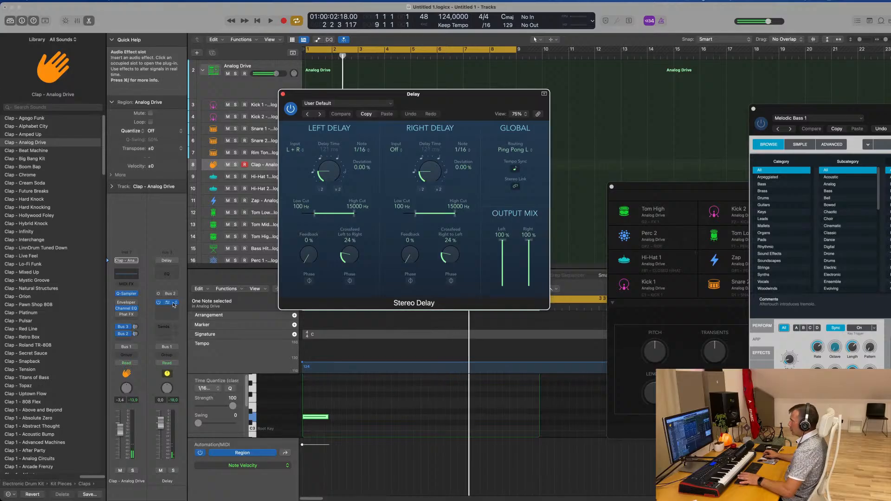
pyautogui.press('space')
pyautogui.press('space')
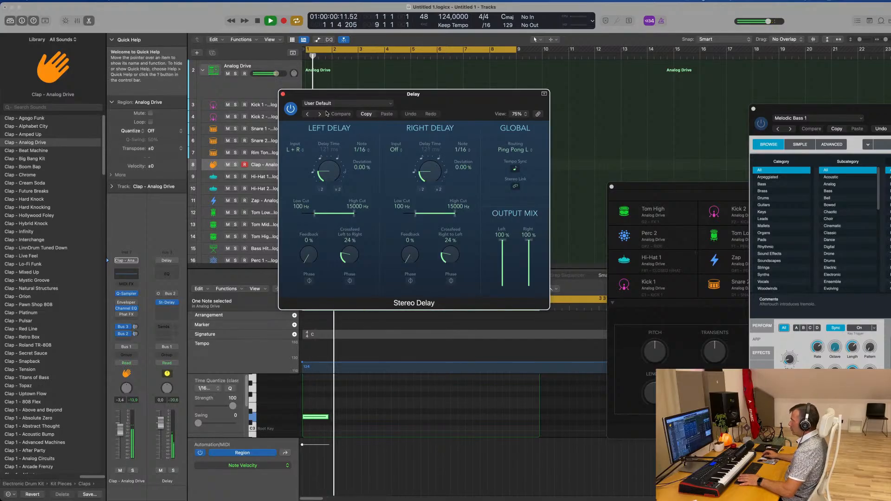
pyautogui.click(307, 114)
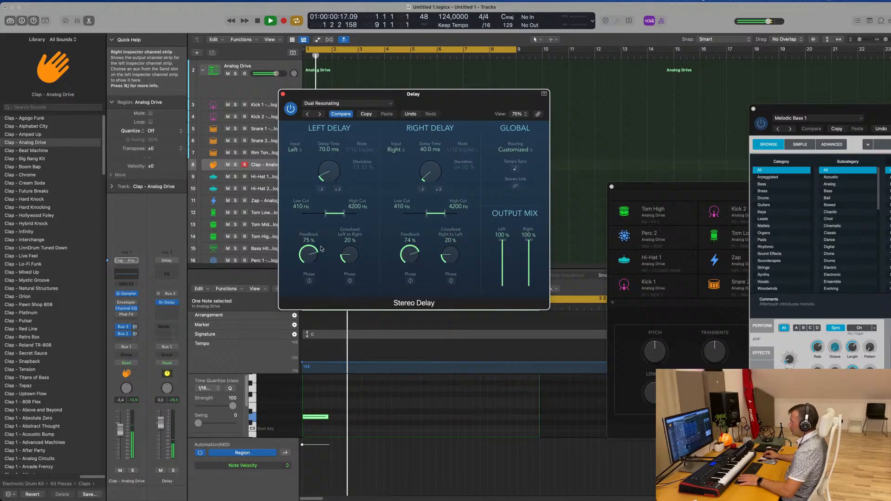
pyautogui.press('space')
pyautogui.press('space')
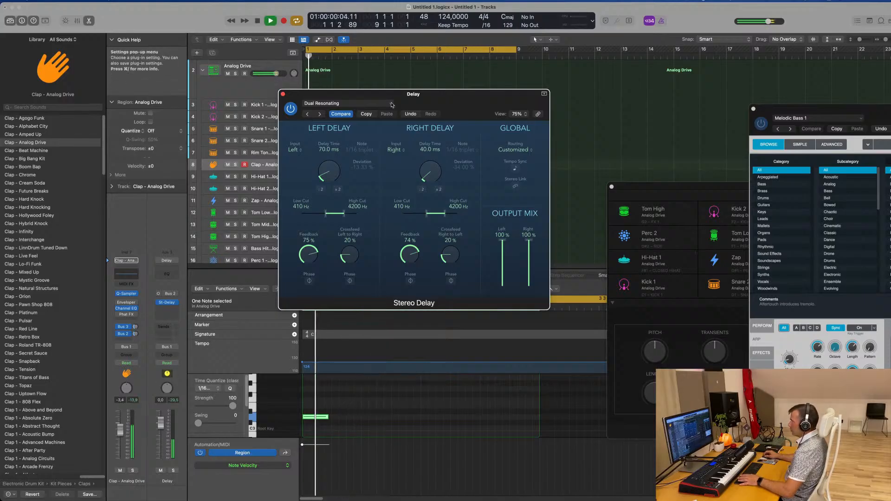
pyautogui.click(307, 114)
pyautogui.press('space')
pyautogui.press('space')
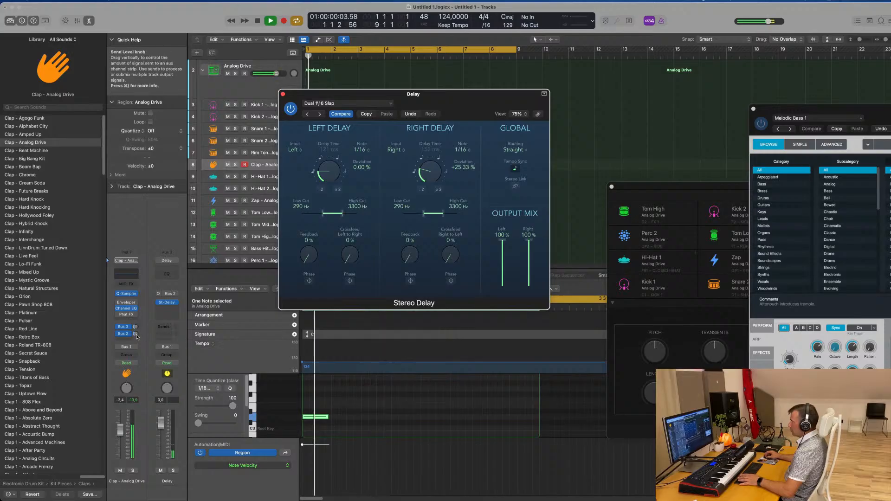
# Load the Dual 1/8 Note preset in the Stereo Delay and raise the Clap track's Bus 2 send to about -0.9 dB
pyautogui.moveTo(135, 333); pyautogui.dragTo(138, 334)
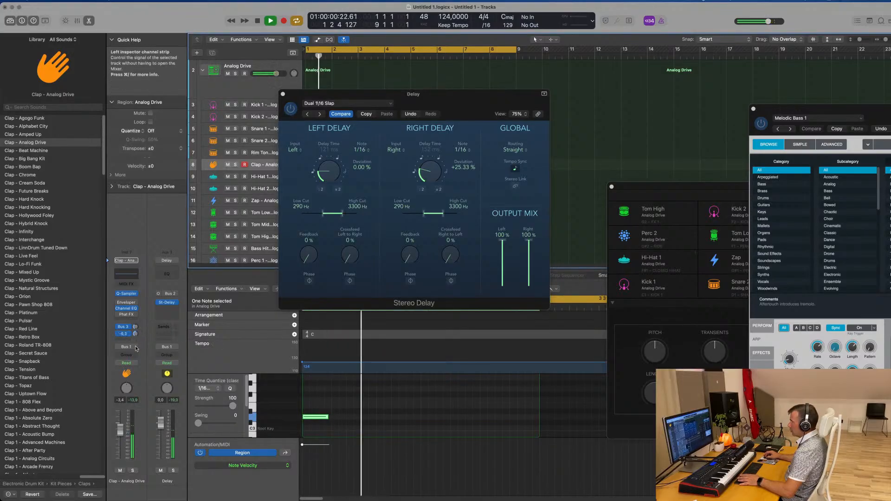
pyautogui.click(308, 114)
pyautogui.press('space')
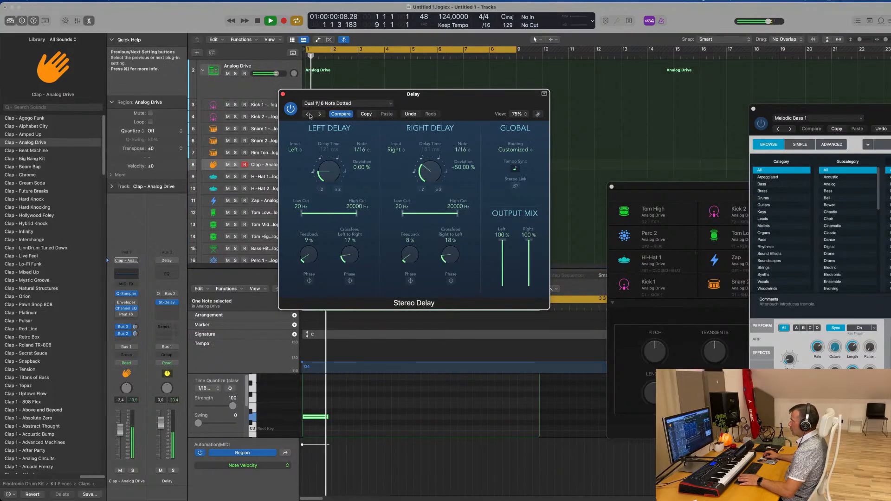
pyautogui.click(308, 115)
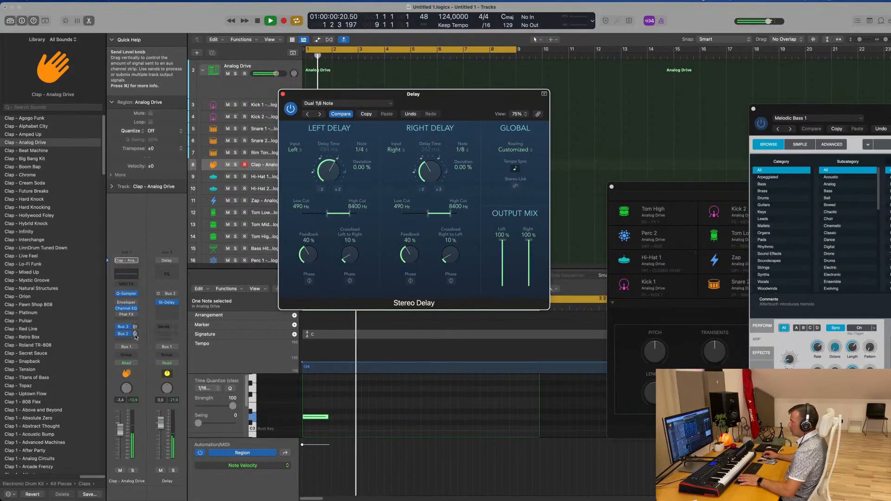
pyautogui.moveTo(135, 334); pyautogui.dragTo(135, 339)
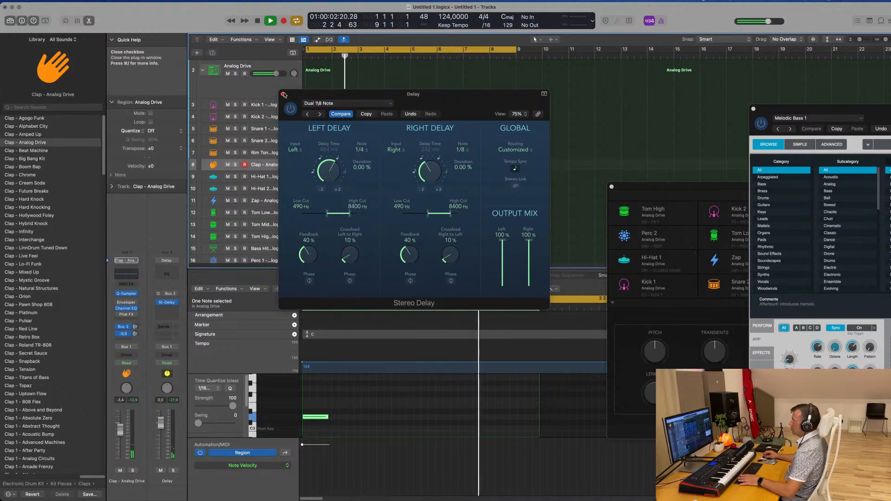
pyautogui.click(283, 94)
# Repeat the Clap region three times to fill eight bars, and copy the Tom Low region from bar 3 to bar 1
pyautogui.click(440, 177)
pyautogui.click(341, 166)
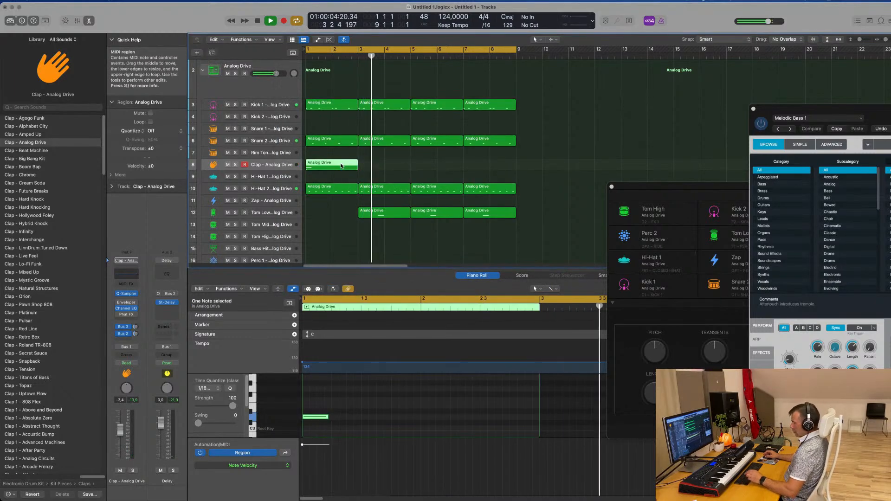
pyautogui.press('super+r')
pyautogui.press('super+r')
pyautogui.press('super+r')
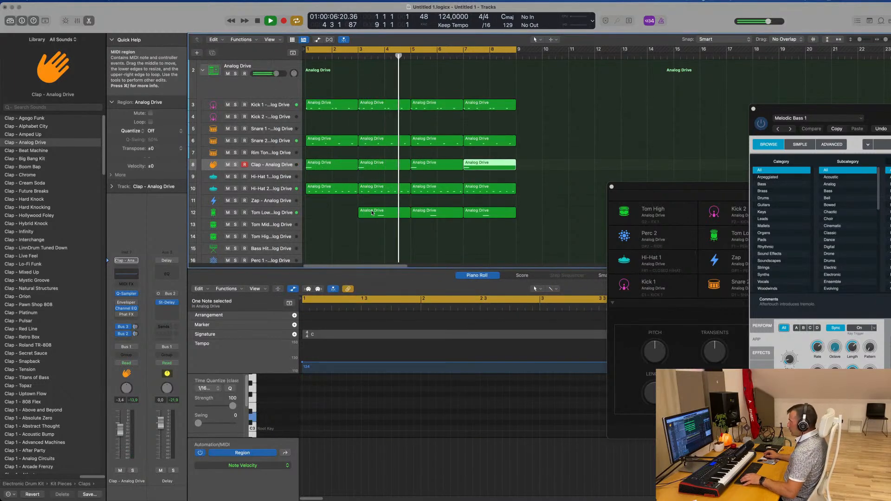
pyautogui.click(377, 214)
pyautogui.moveTo(377, 215); pyautogui.dragTo(327, 211)
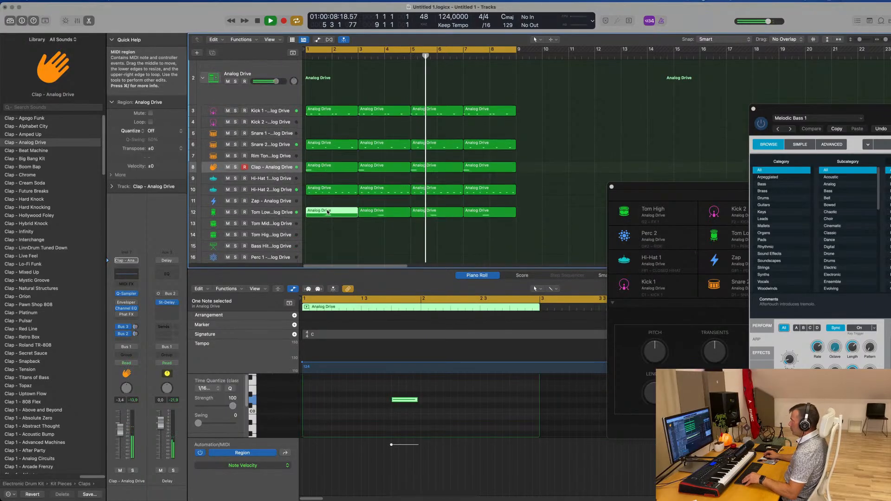
# Audition the Perc 1, Perc 2 and Noise tracks against the looping beat
pyautogui.scroll(-1, 327, 212)
pyautogui.scroll(-3, 358, 220)
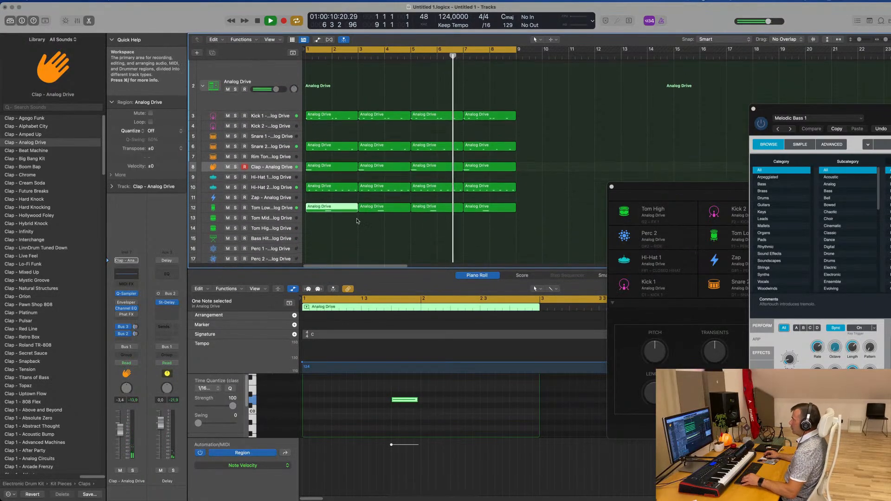
pyautogui.scroll(-2, 356, 220)
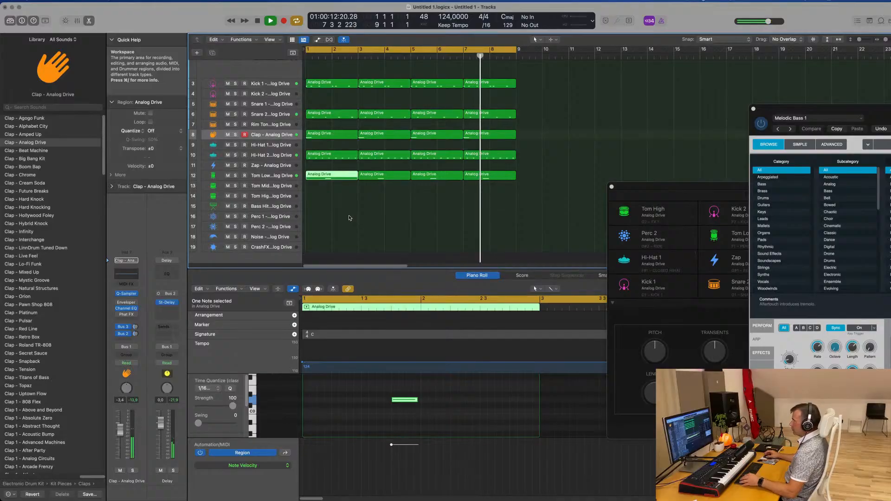
pyautogui.click(350, 217)
pyautogui.click(277, 216)
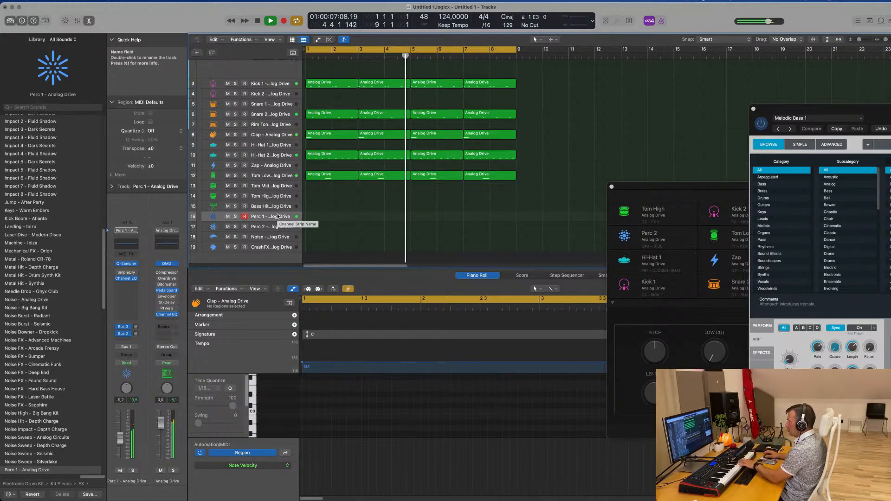
pyautogui.click(271, 226)
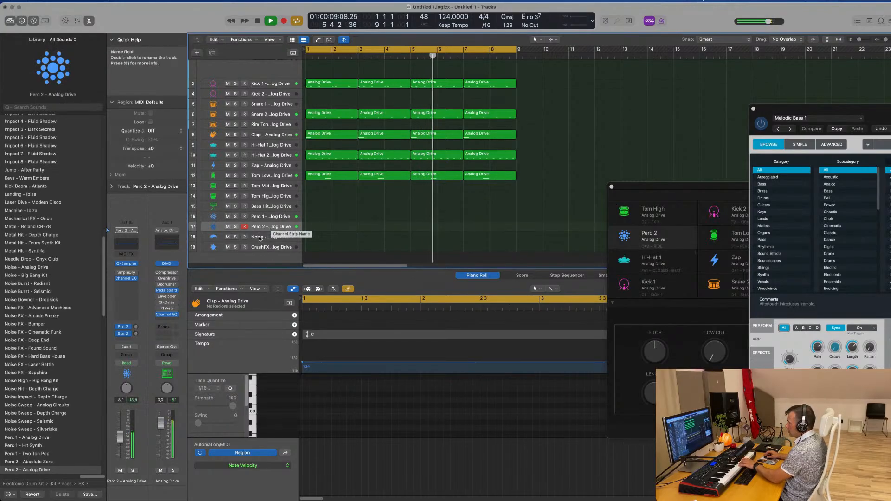
pyautogui.click(263, 238)
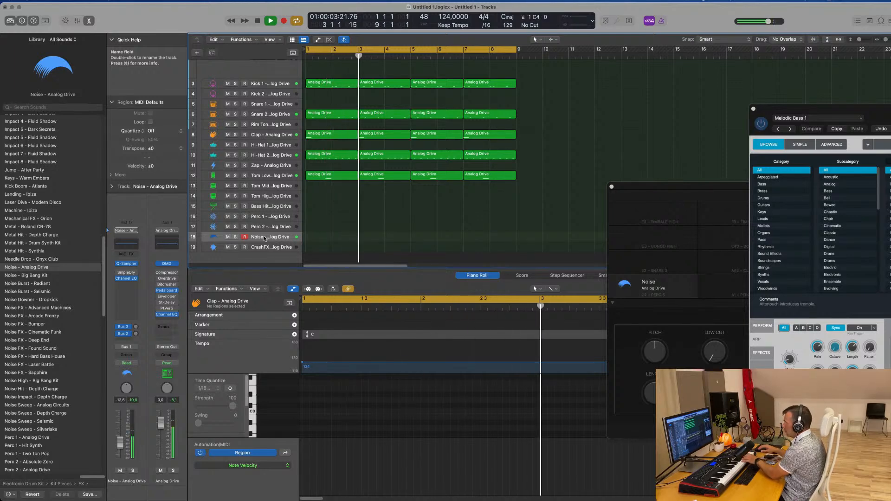
# Copy a Clap region to the Noise track as a half-bar region at bar 2 beat 3, with its note at the region's start
pyautogui.click(335, 136)
pyautogui.moveTo(335, 135); pyautogui.dragTo(373, 238)
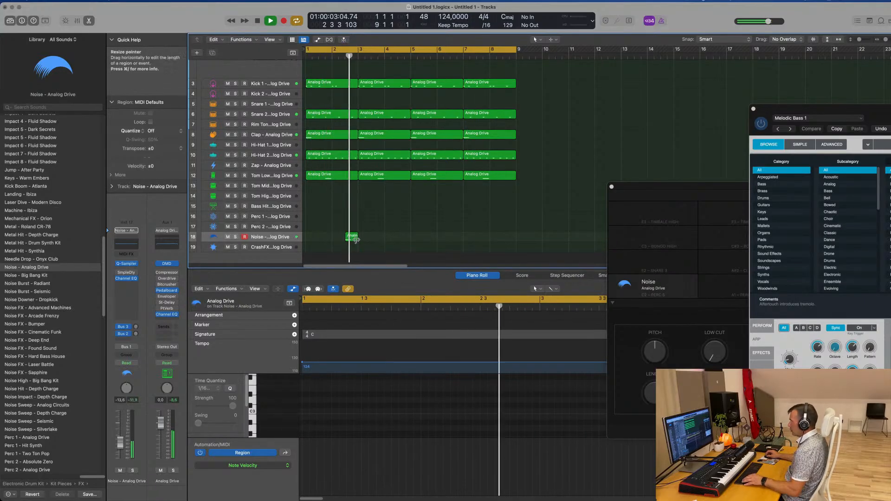
pyautogui.press('Delete')
pyautogui.click(494, 400)
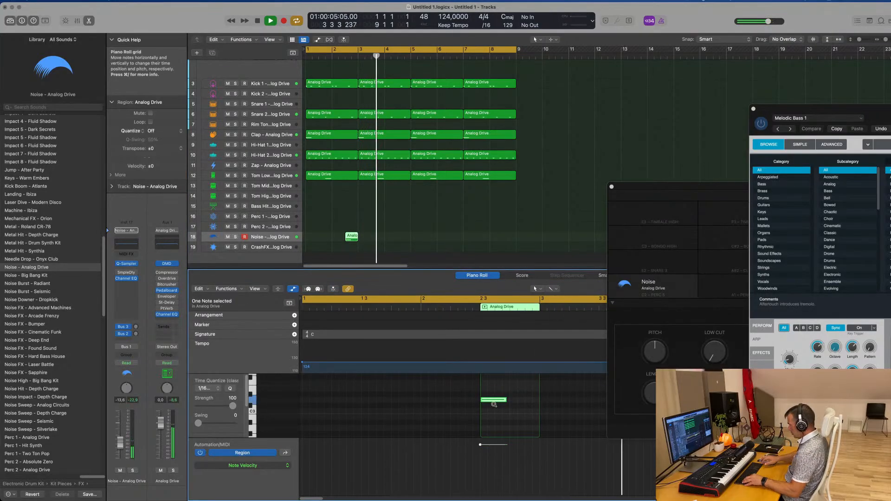
pyautogui.press('space')
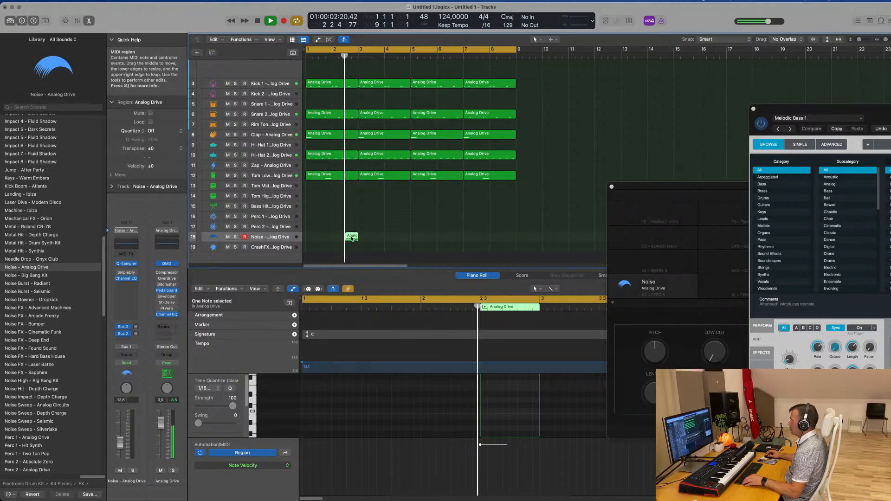
# Copy the half-bar Noise region to bar 6 beat 3
pyautogui.moveTo(352, 237); pyautogui.dragTo(469, 241)
pyautogui.press('Return')
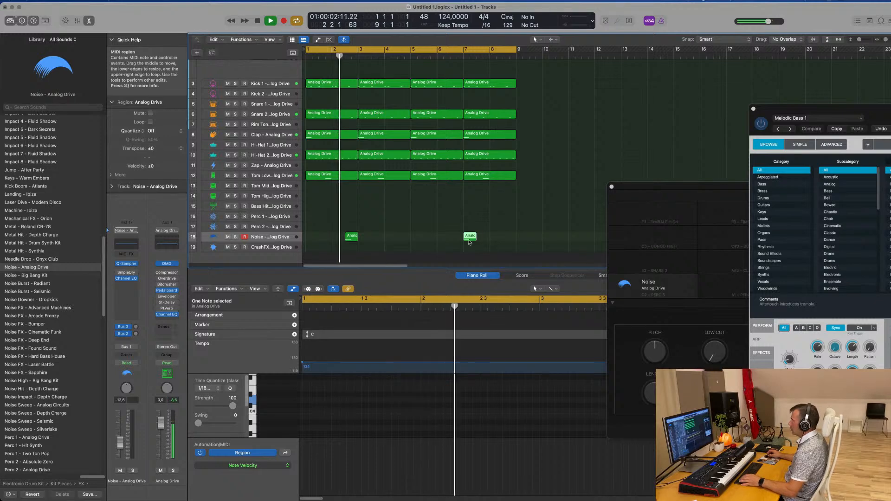
pyautogui.moveTo(466, 239); pyautogui.dragTo(452, 239)
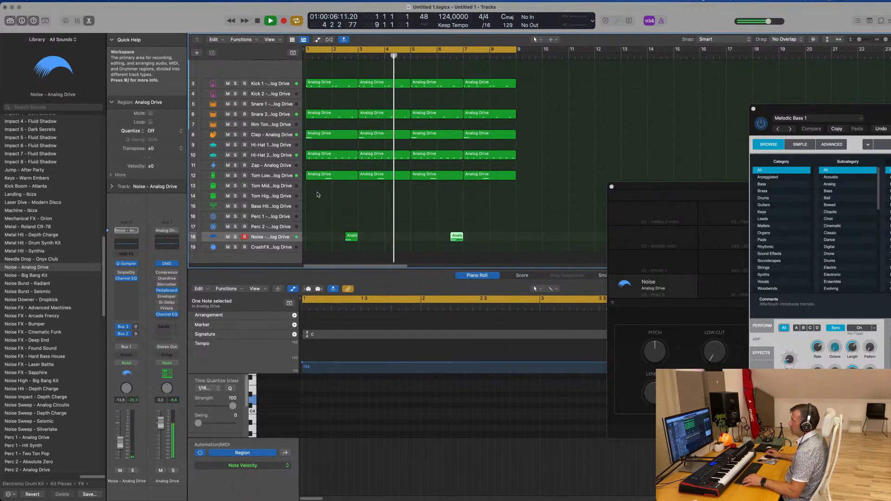
# Copy the first Hi-Hat 2 region to the start of the Hi-Hat 1 track
pyautogui.scroll(3, 320, 186)
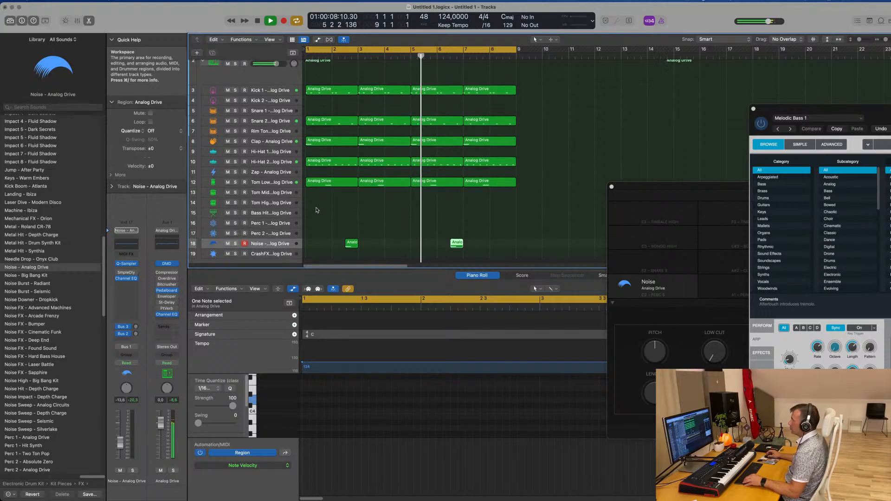
pyautogui.click(332, 176)
pyautogui.moveTo(332, 176); pyautogui.dragTo(333, 165)
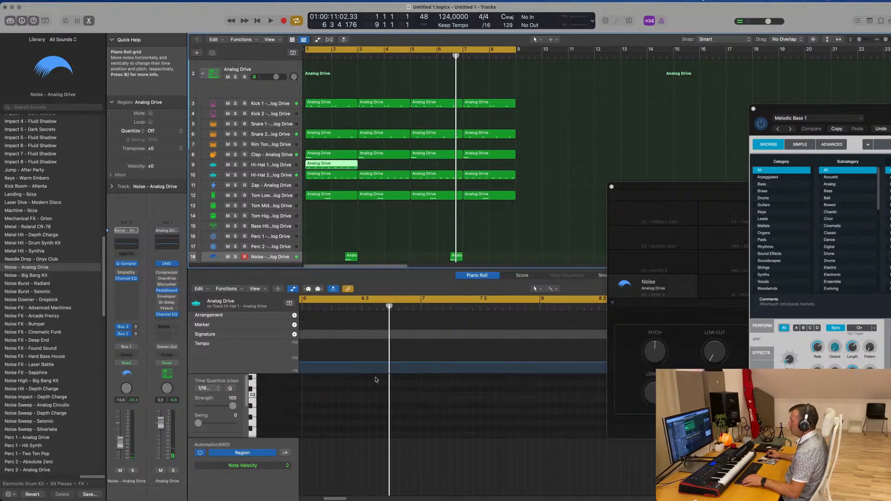
# Rearrange and duplicate the Hi-Hat 1 region's notes so they fall on the first, second and fourth sixteenths of every beat
pyautogui.press('Return')
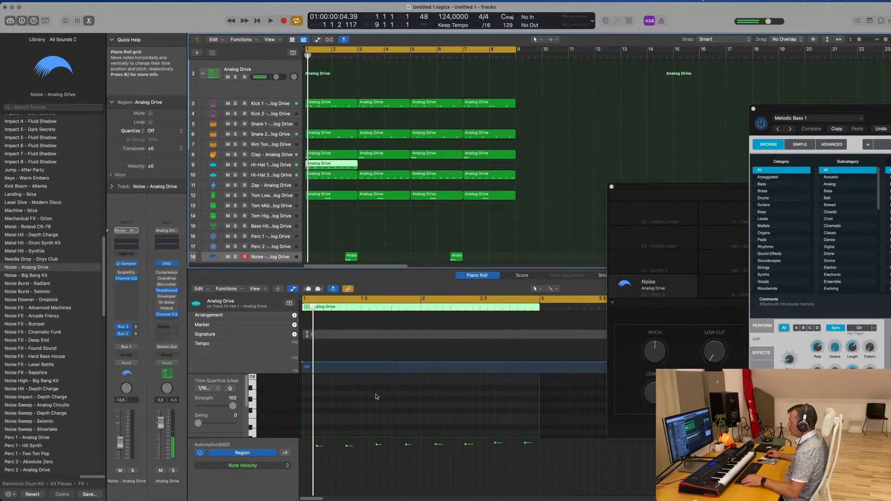
pyautogui.scroll(5, 378, 396)
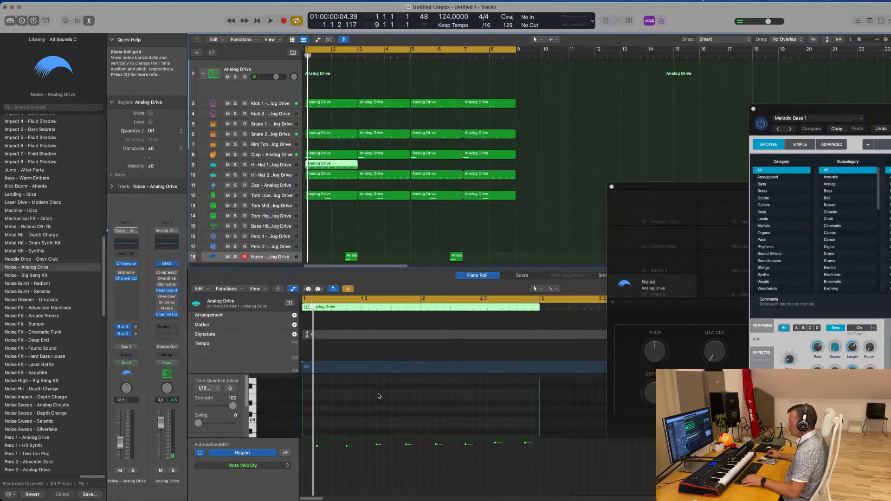
pyautogui.scroll(-8, 380, 397)
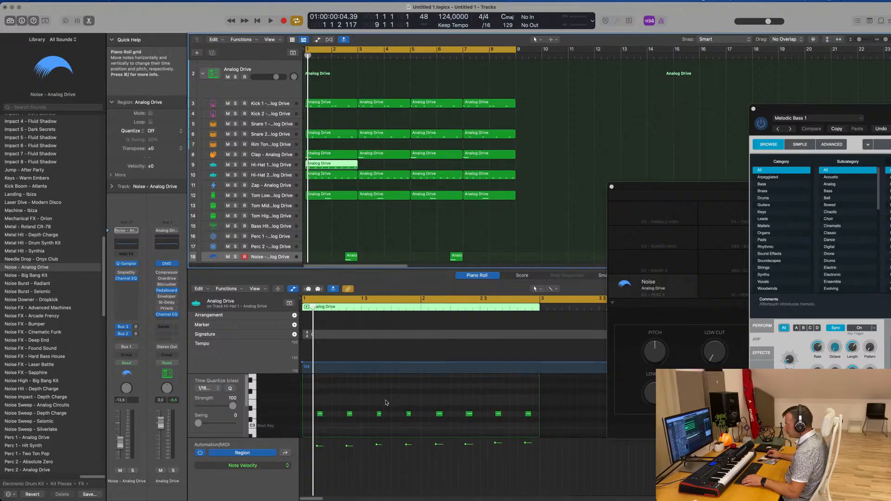
pyautogui.scroll(3, 341, 412)
pyautogui.hscroll(-1, 347, 409)
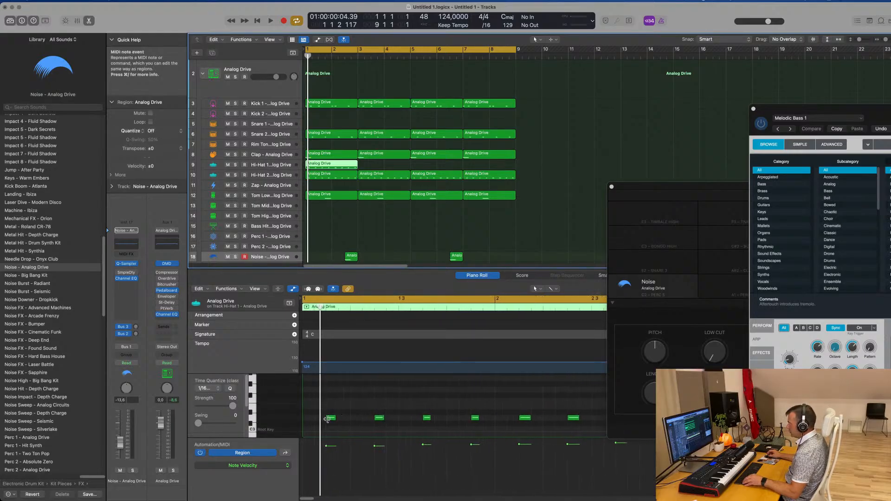
pyautogui.moveTo(331, 418); pyautogui.dragTo(308, 420)
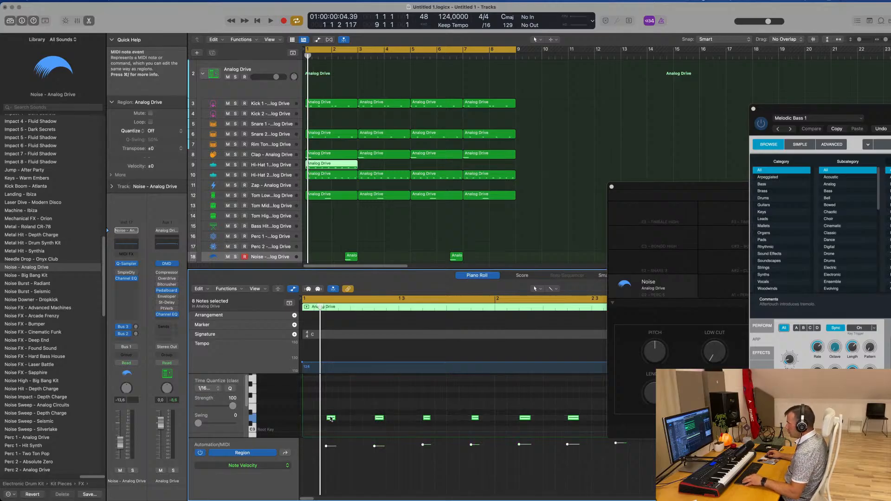
pyautogui.moveTo(332, 419)
pyautogui.mouseDown()
pyautogui.moveTo(306, 419)
pyautogui.moveTo(330, 420)
pyautogui.mouseUp()
pyautogui.press('space')
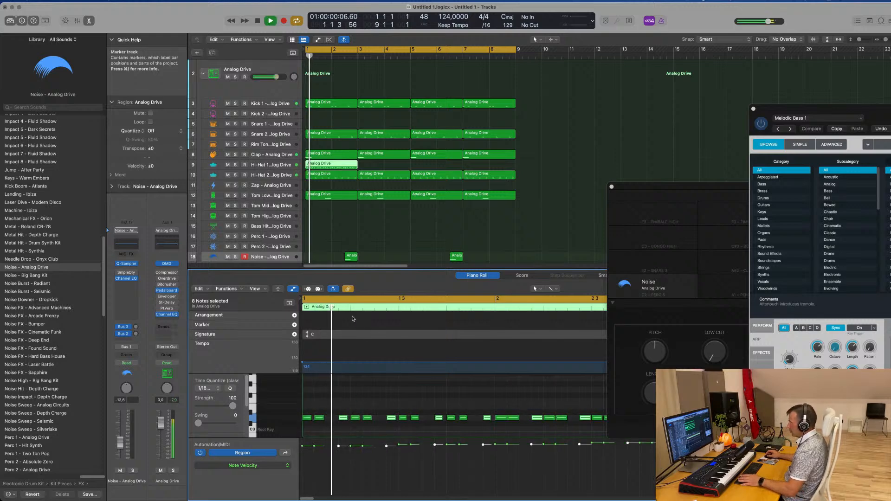
# Lower the Hi-Hat 1 track's volume to about -15 dB and repeat its region three times to fill eight bars
pyautogui.click(281, 165)
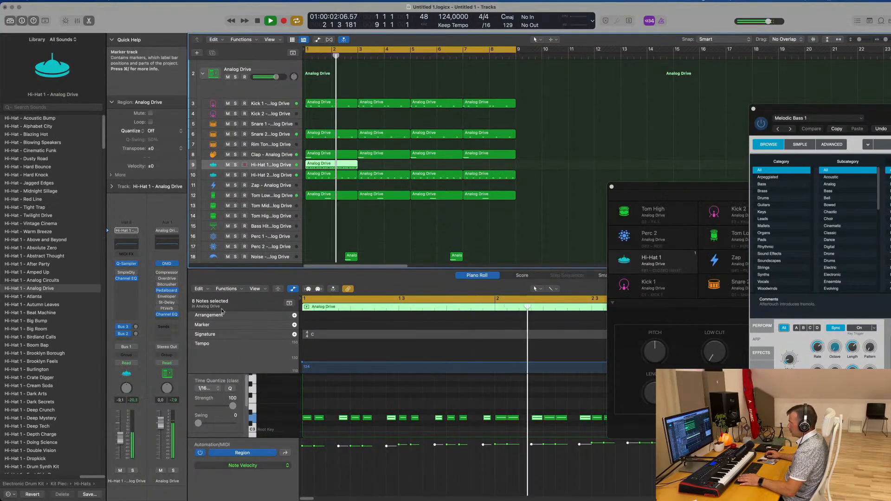
pyautogui.moveTo(120, 437); pyautogui.dragTo(122, 444)
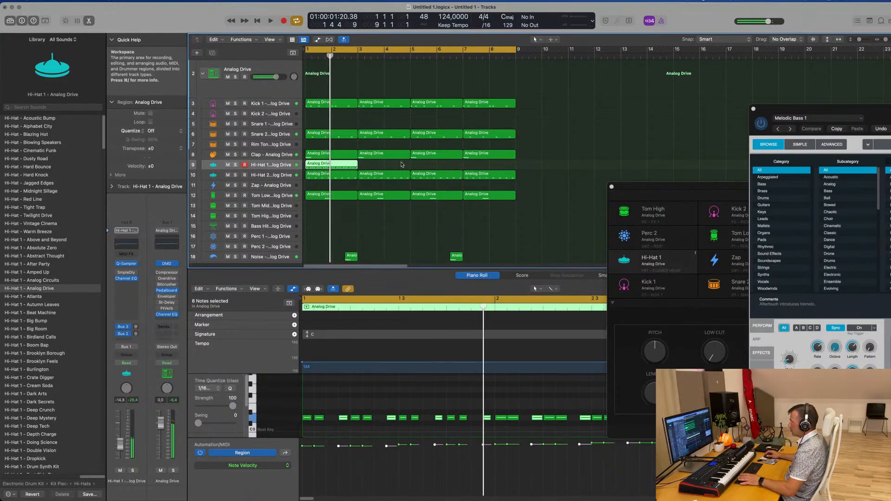
pyautogui.press('super+r')
pyautogui.press('super+r')
pyautogui.press('super+r')
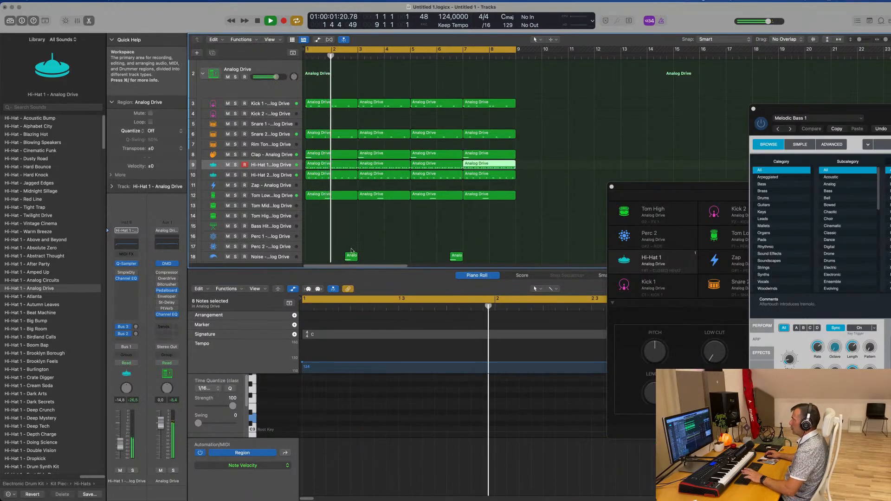
# Select every note in the four Hi-Hat 1 regions, transpose them to another octave, and play from the start
pyautogui.click(281, 169)
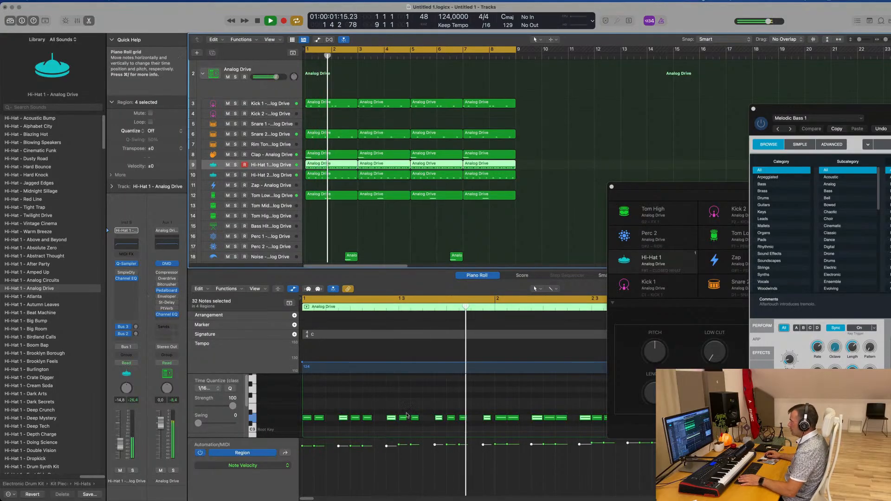
pyautogui.press('super+a')
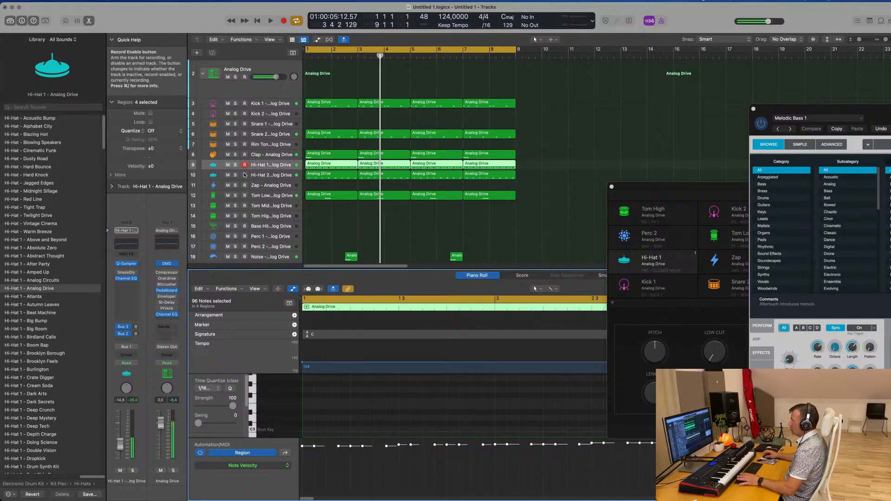
pyautogui.press('Return')
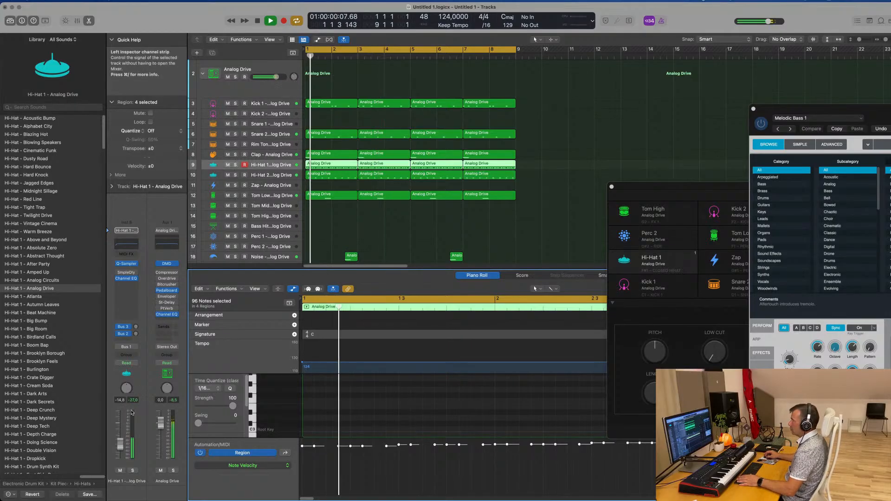
# Raise the Hi-Hat 1 track's Bus 2 delay send to about -3 dB and listen to the beat from the start
pyautogui.click(125, 327)
pyautogui.moveTo(136, 331); pyautogui.dragTo(136, 334)
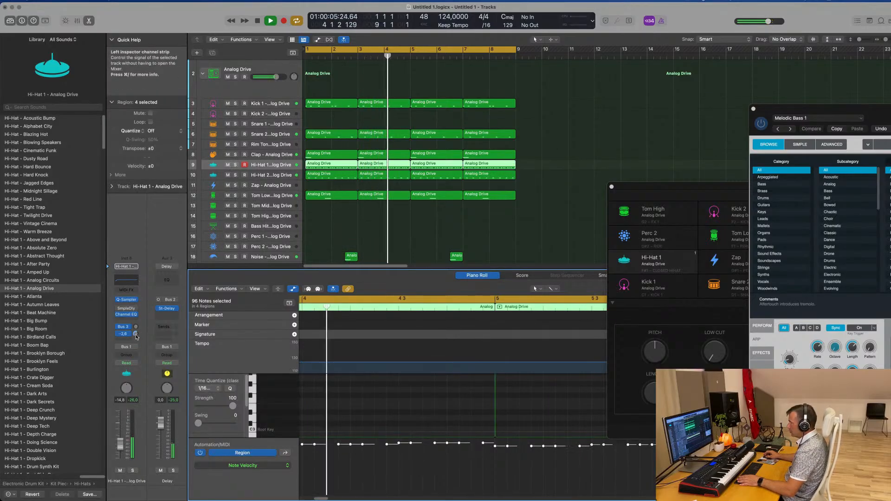
pyautogui.press('space')
pyautogui.press('space')
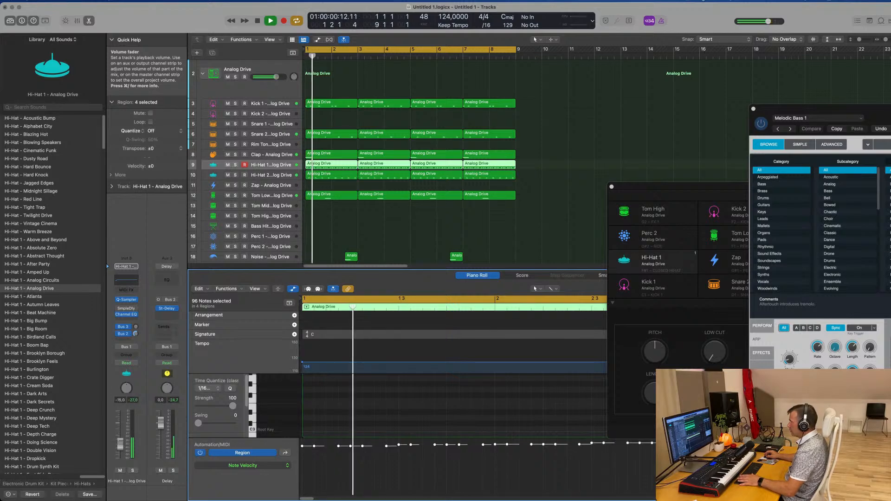
# Audition the Bass Hit, Tom Mid, Tom High and Rim Tone sounds in turn against the playing beat
pyautogui.scroll(-2, 414, 228)
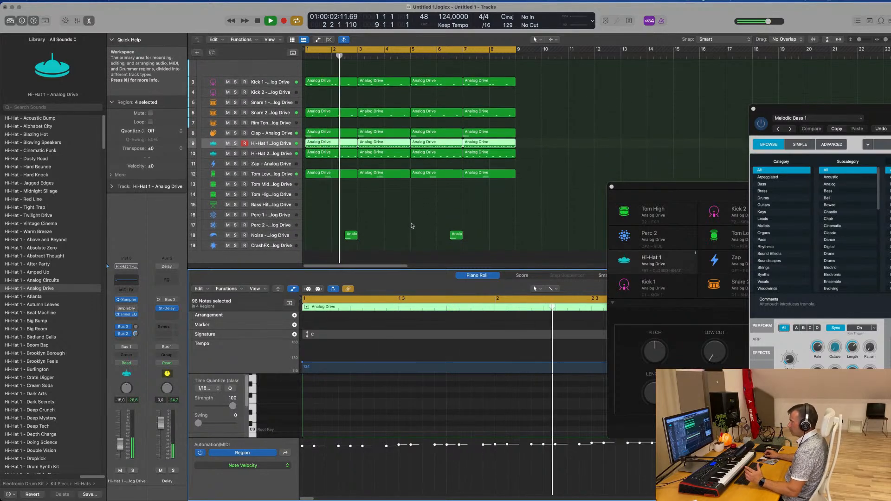
pyautogui.click(275, 207)
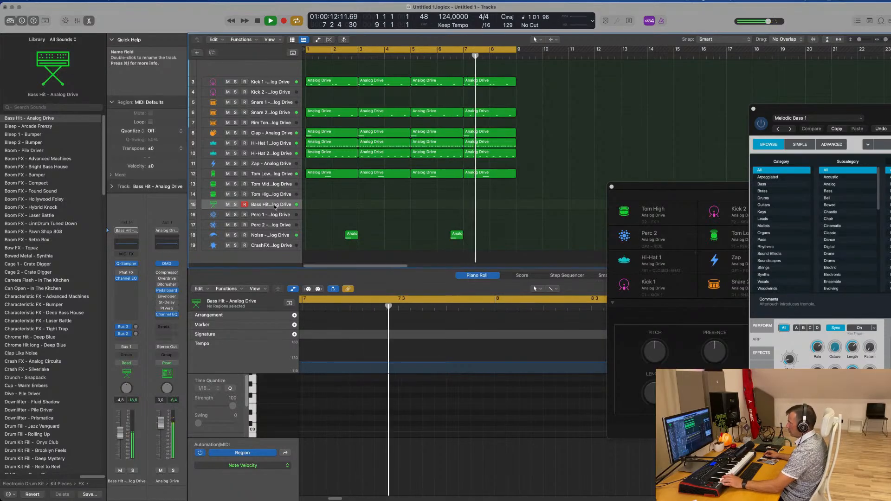
pyautogui.scroll(1, 274, 195)
pyautogui.click(274, 195)
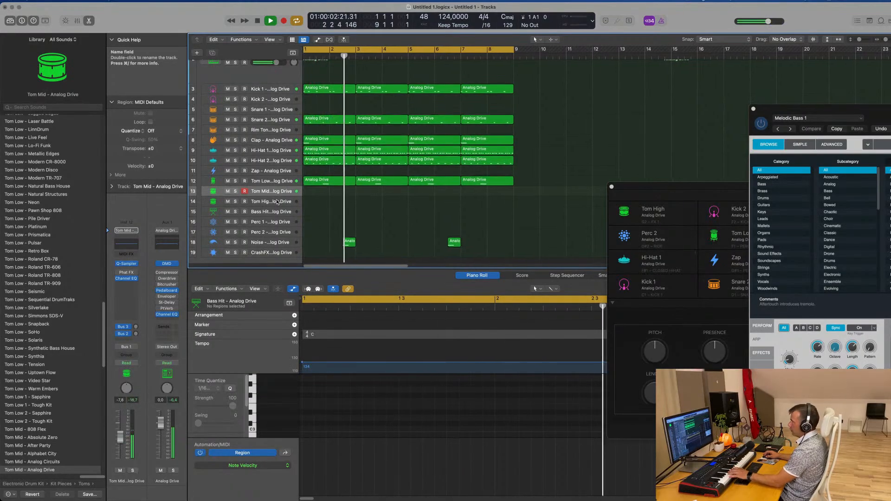
pyautogui.click(276, 201)
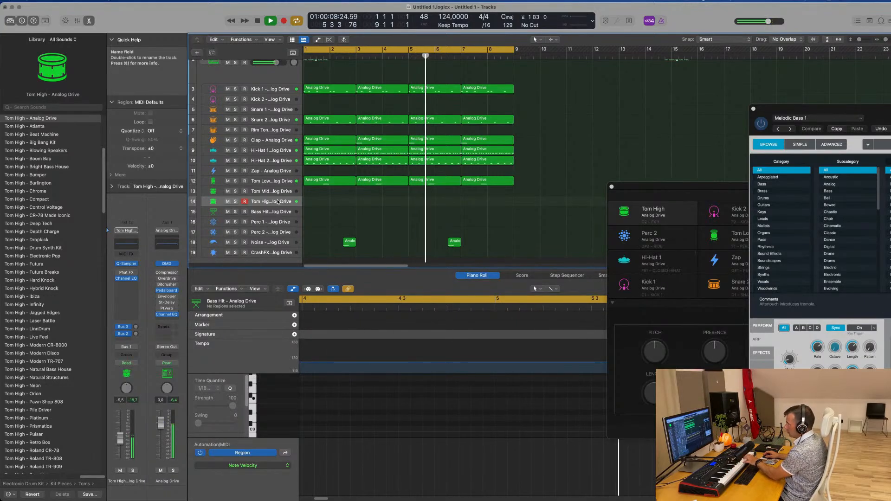
pyautogui.scroll(1, 278, 185)
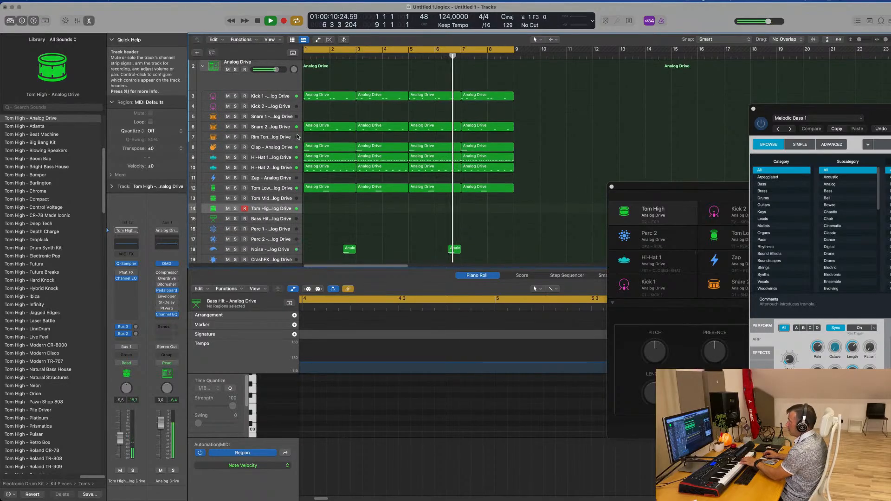
pyautogui.click(275, 137)
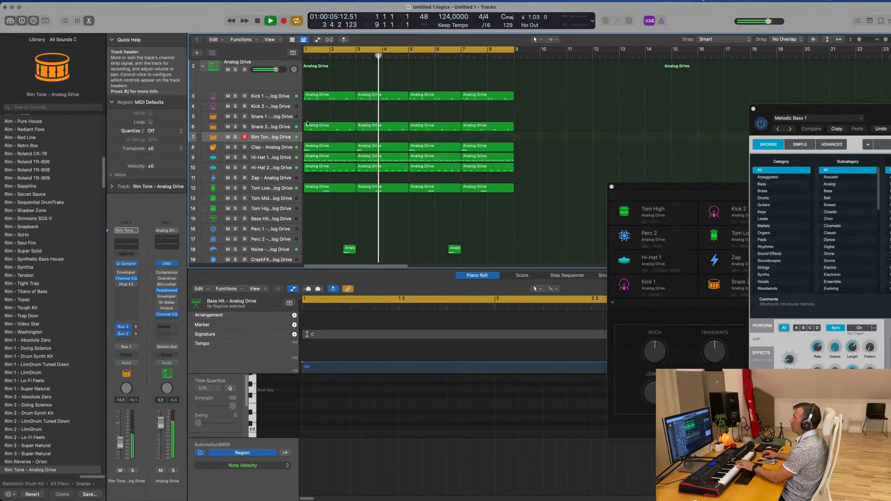
# Copy the first Snare 2 region to the same bars on the Rim Tone track
pyautogui.click(339, 128)
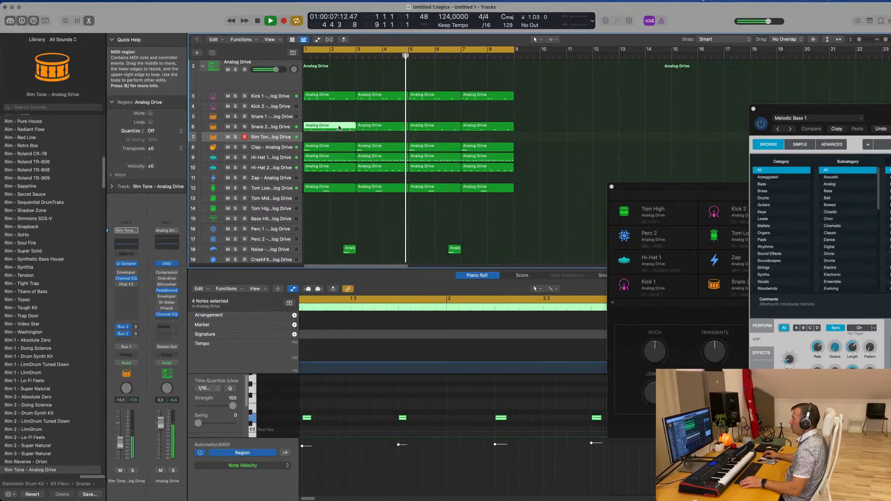
pyautogui.moveTo(339, 128); pyautogui.dragTo(339, 139)
pyautogui.press('Return')
pyautogui.scroll(-5, 381, 420)
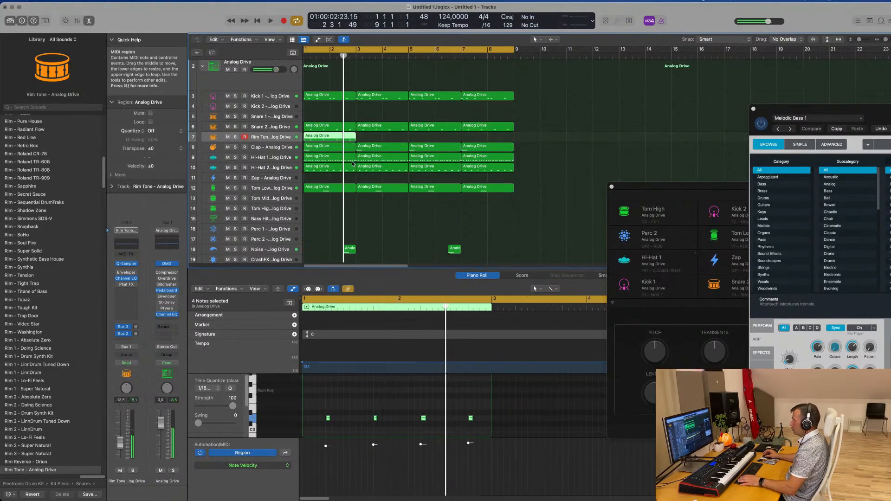
# Repeat the Rim Tone region three times to fill eight bars, then play the beat with all Rim Tone regions selected
pyautogui.press('super+r')
pyautogui.press('super+r')
pyautogui.press('super+r')
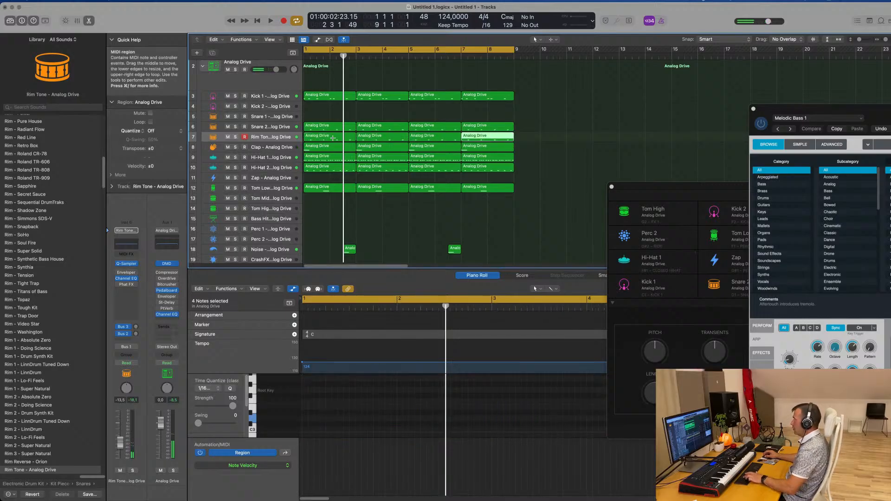
pyautogui.press('space')
pyautogui.click(283, 137)
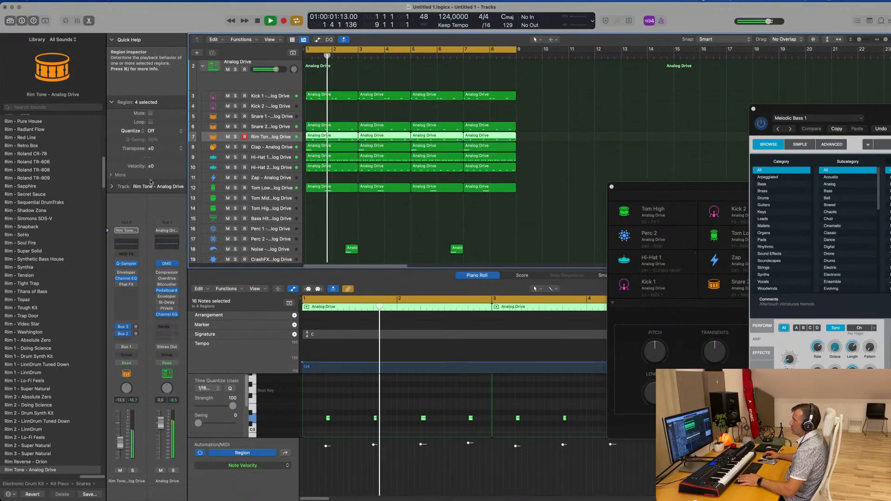
# Open the Rim Tone track's Quick Sampler and give LFO 1 a Square waveform with an amount of about -79%
pyautogui.click(126, 264)
pyautogui.moveTo(561, 100); pyautogui.dragTo(493, 84)
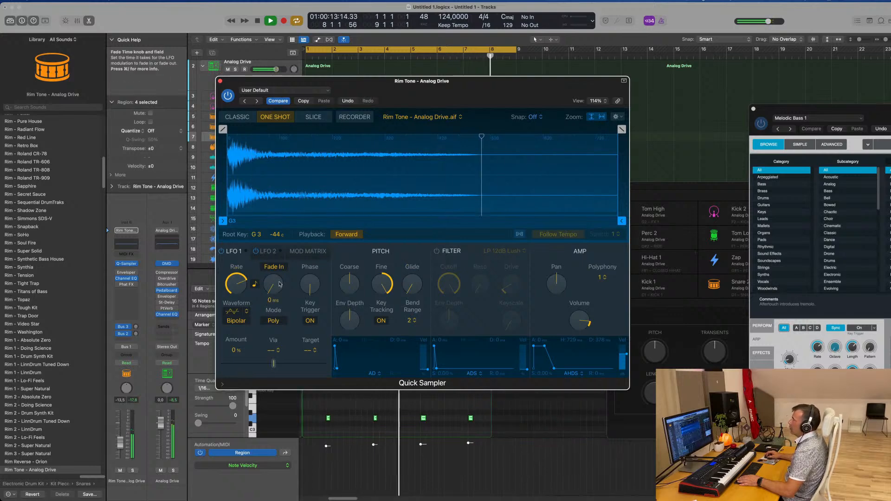
pyautogui.click(236, 312)
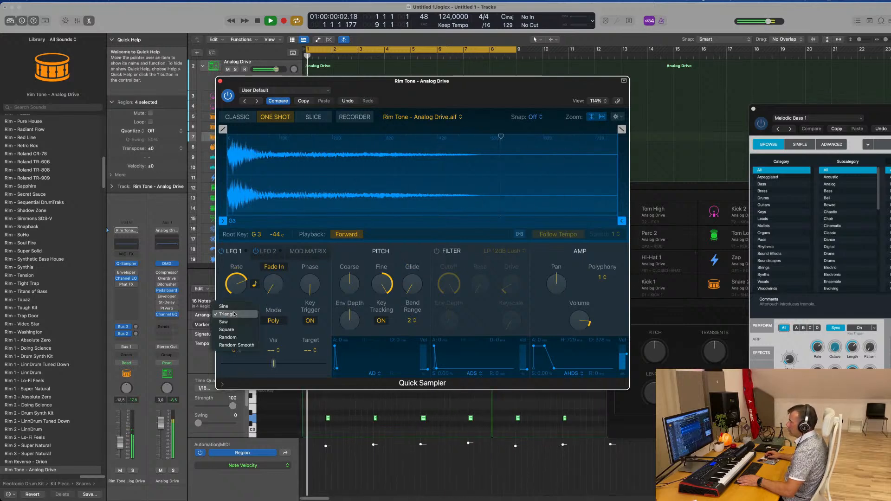
pyautogui.click(233, 330)
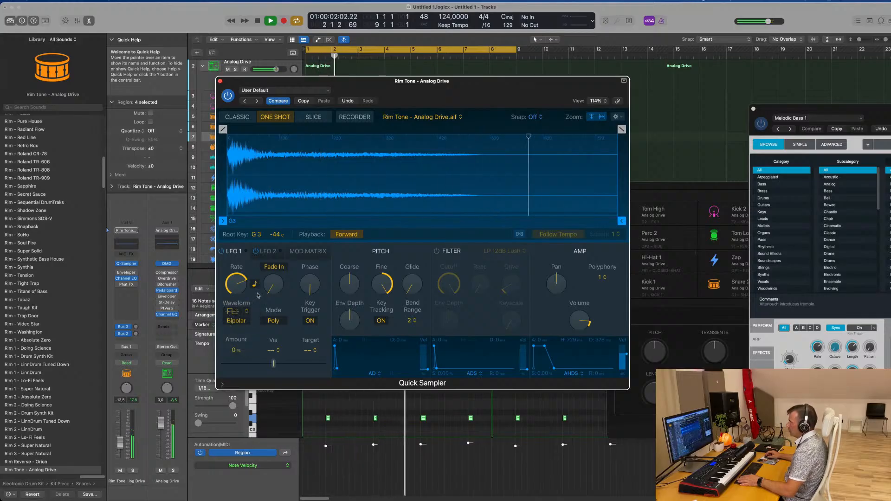
pyautogui.moveTo(273, 363); pyautogui.dragTo(296, 363)
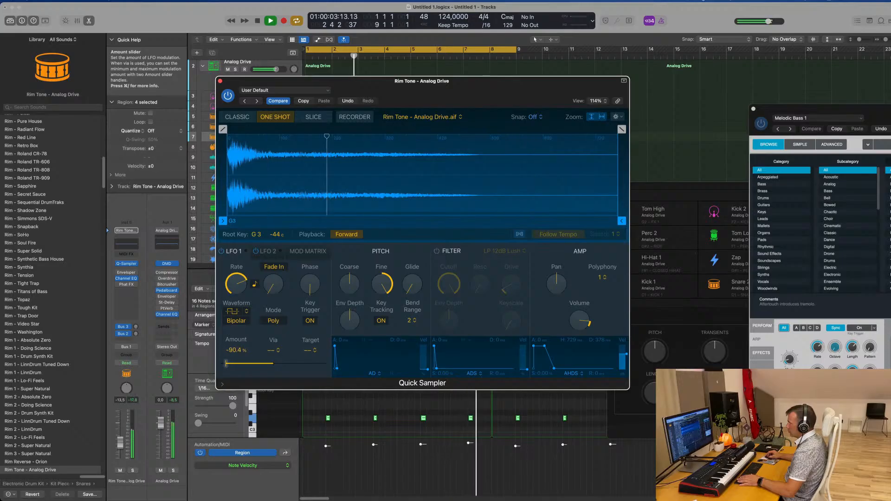
pyautogui.moveTo(228, 363); pyautogui.dragTo(232, 363)
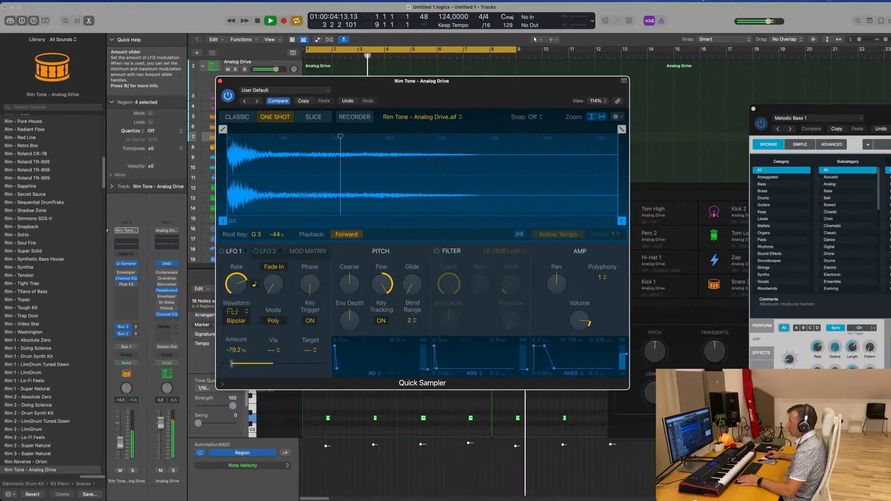
# Set LFO 1's via source to Amp Envelope and its minimum amount to -100%
pyautogui.click(272, 351)
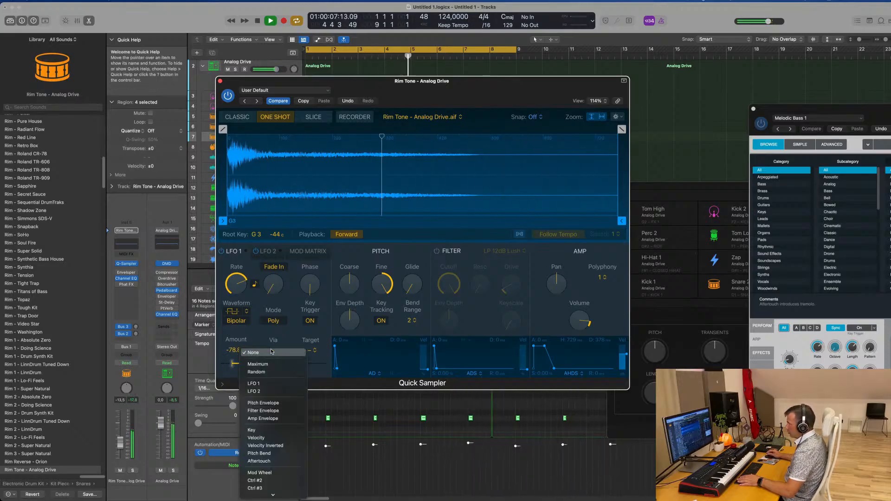
pyautogui.click(263, 418)
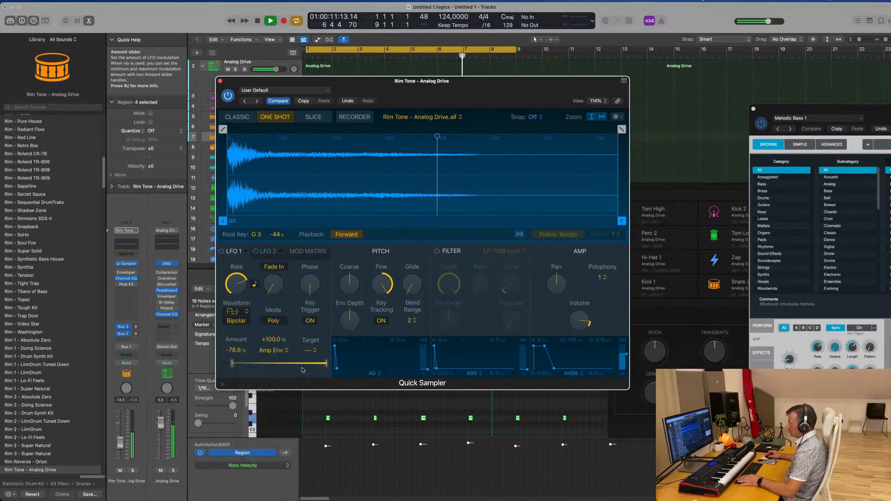
pyautogui.moveTo(232, 364); pyautogui.dragTo(220, 364)
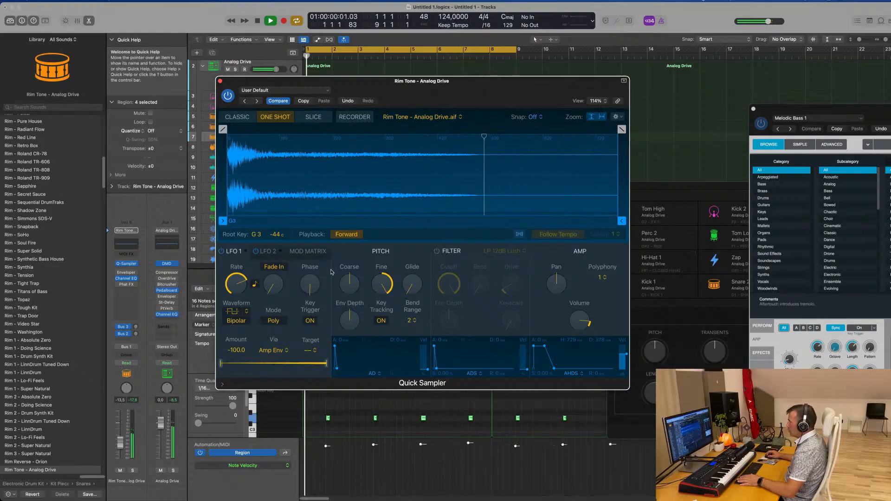
# Raise LFO 1's phase, switch its mode to Mono and set its amount to +100%, briefly checking LFO 2's settings
pyautogui.moveTo(310, 284); pyautogui.dragTo(313, 232)
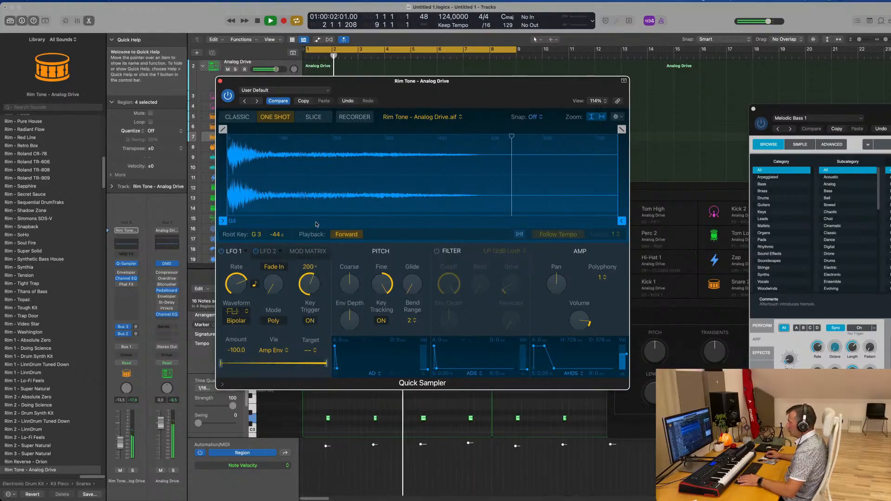
pyautogui.click(274, 320)
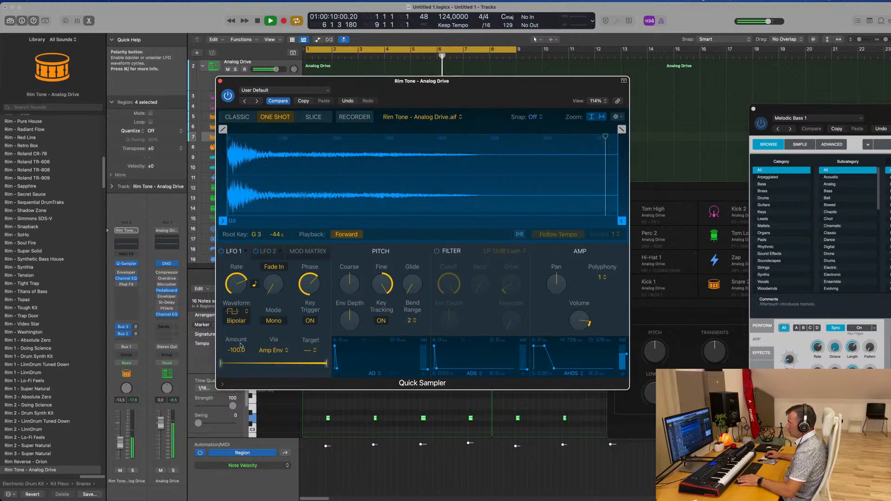
pyautogui.moveTo(237, 351); pyautogui.dragTo(237, 346)
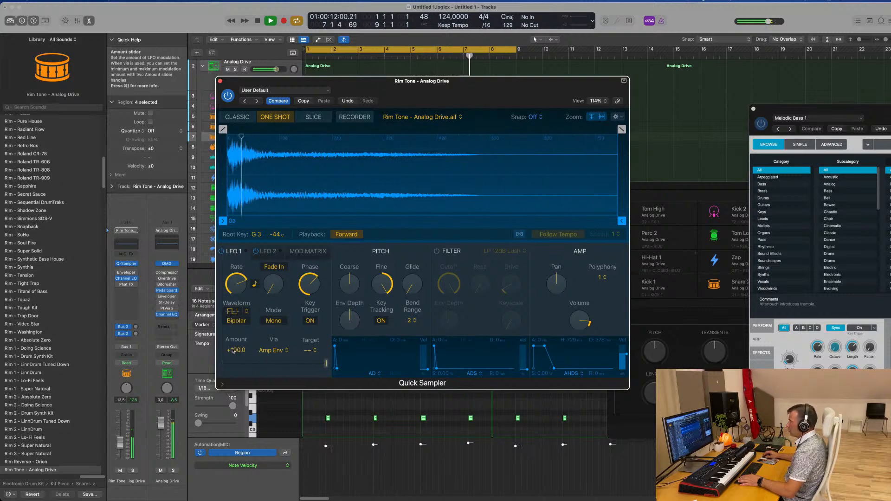
pyautogui.click(268, 253)
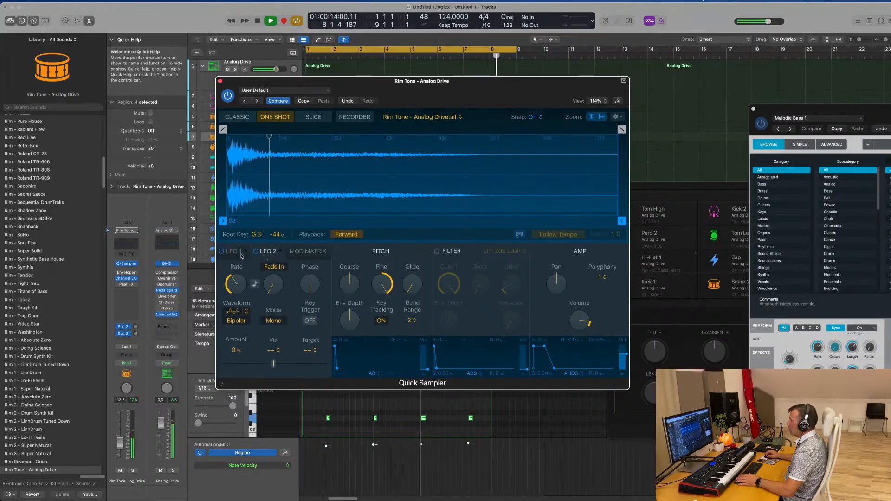
pyautogui.click(237, 252)
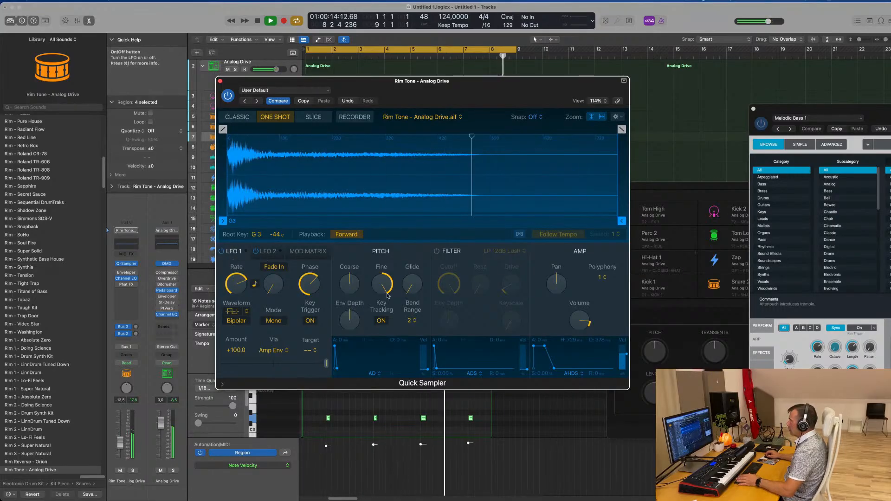
# Turn on the sampler's LP 12dB Lush filter and lower its cutoff
pyautogui.click(436, 252)
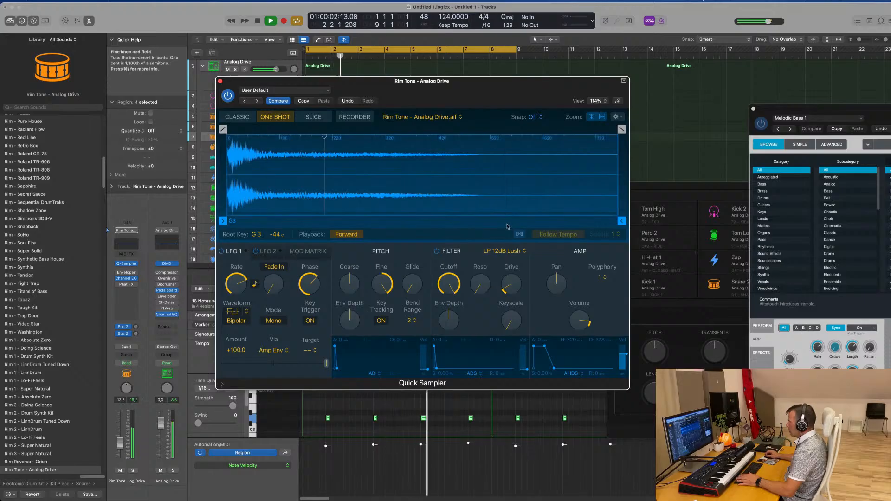
pyautogui.moveTo(448, 283); pyautogui.dragTo(462, 331)
pyautogui.moveTo(454, 287); pyautogui.dragTo(454, 285)
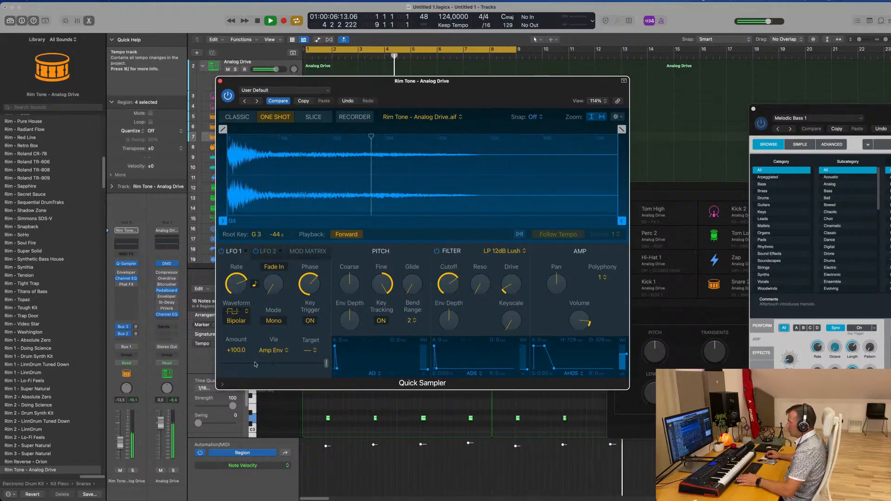
# Change LFO 1's via source to Filter Envelope and try adjusting the filter's envelope depth
pyautogui.click(274, 350)
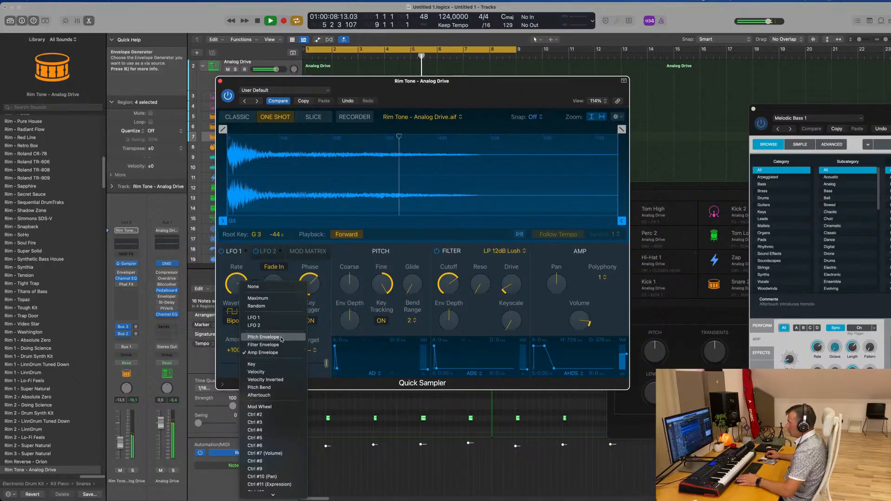
pyautogui.click(278, 345)
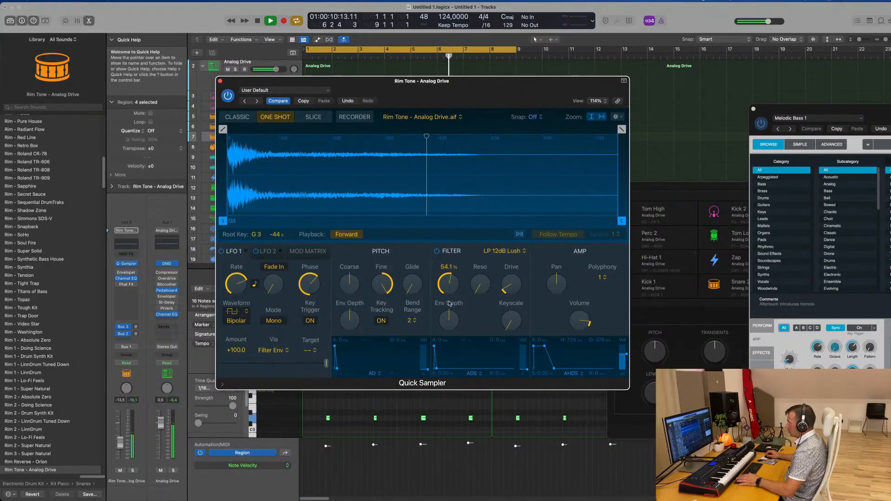
pyautogui.moveTo(452, 327); pyautogui.dragTo(469, 288)
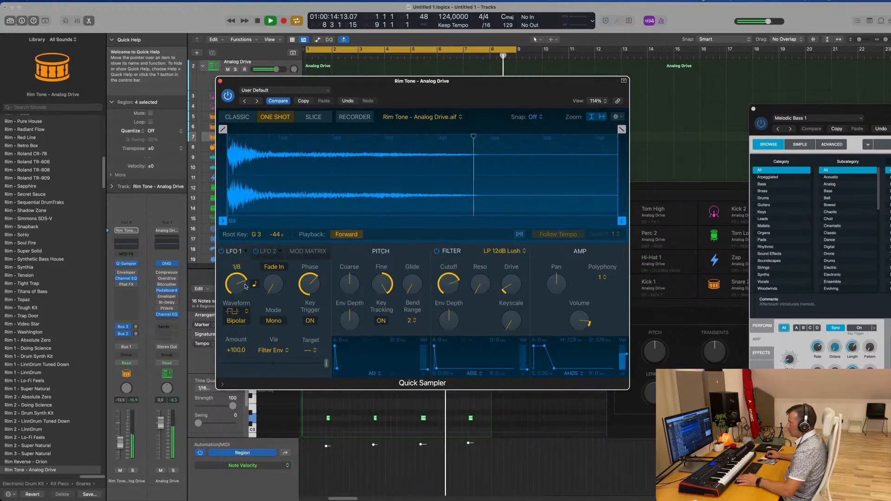
# Try a longer LFO 1 fade-in and return it to zero, then raise the phase and set the rate to 1/4
pyautogui.moveTo(273, 284); pyautogui.dragTo(278, 220)
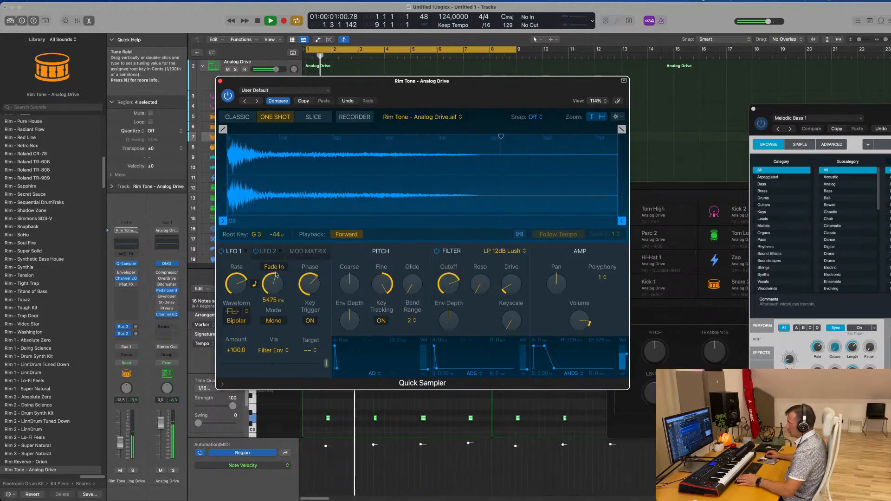
pyautogui.moveTo(276, 275); pyautogui.dragTo(274, 320)
pyautogui.moveTo(310, 284); pyautogui.dragTo(309, 274)
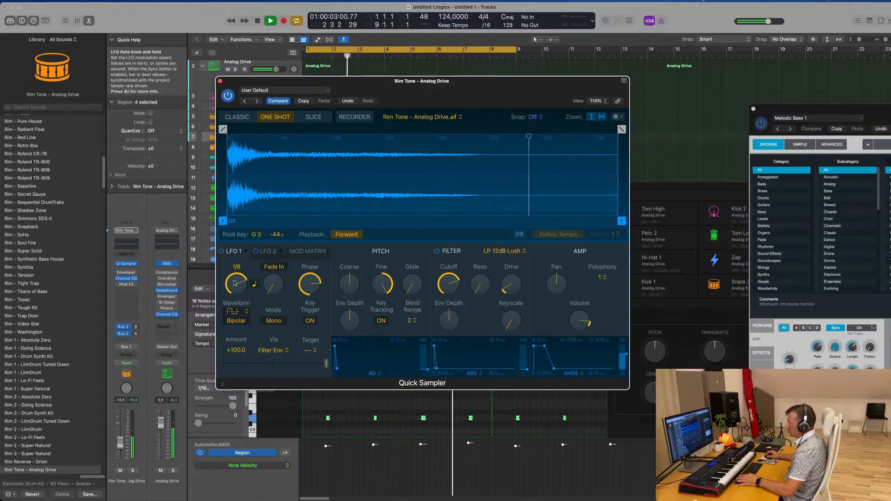
pyautogui.moveTo(235, 282); pyautogui.dragTo(242, 306)
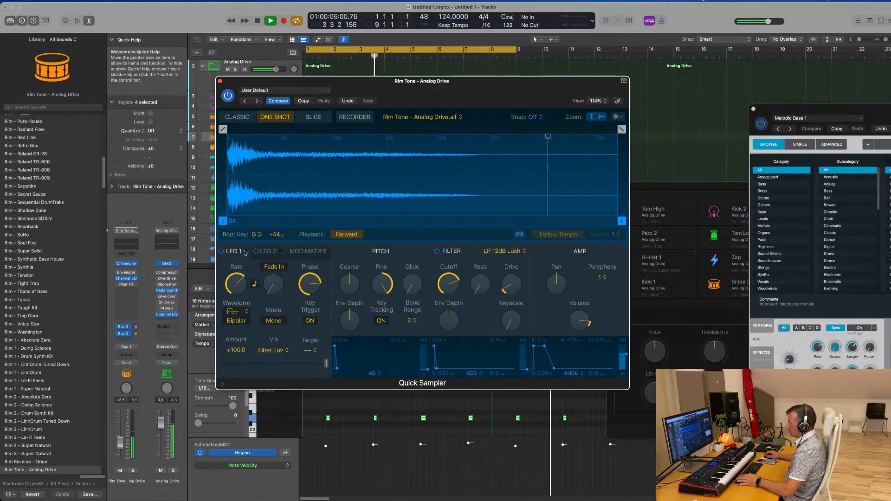
# Compare the rim sound with LFO 1 off and on, then set the LFO's modulation target to Filter Cutoff
pyautogui.click(222, 251)
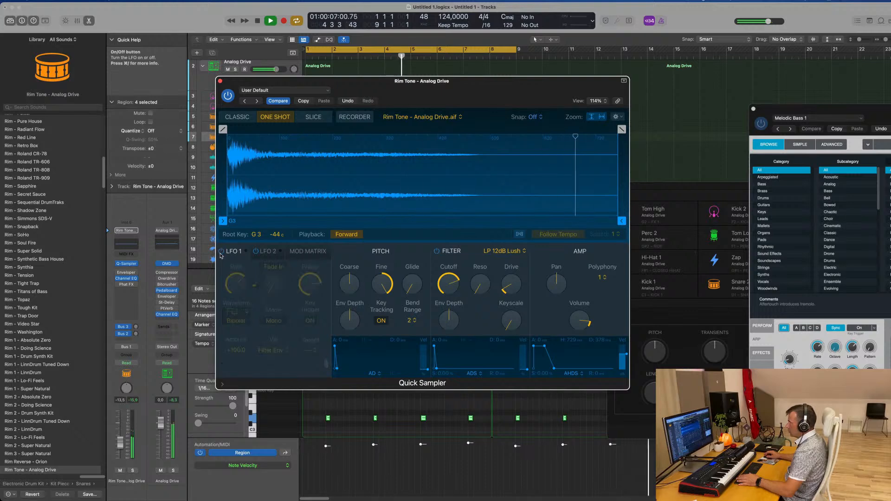
pyautogui.click(220, 253)
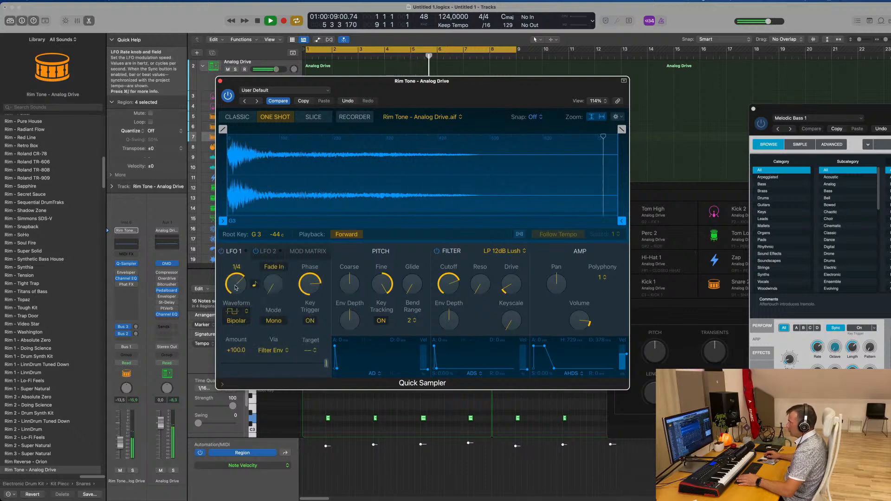
pyautogui.click(313, 350)
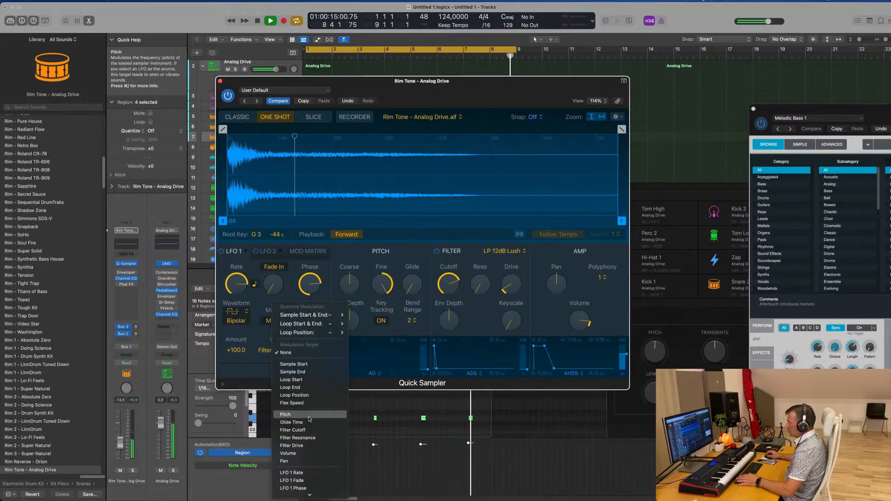
pyautogui.click(297, 430)
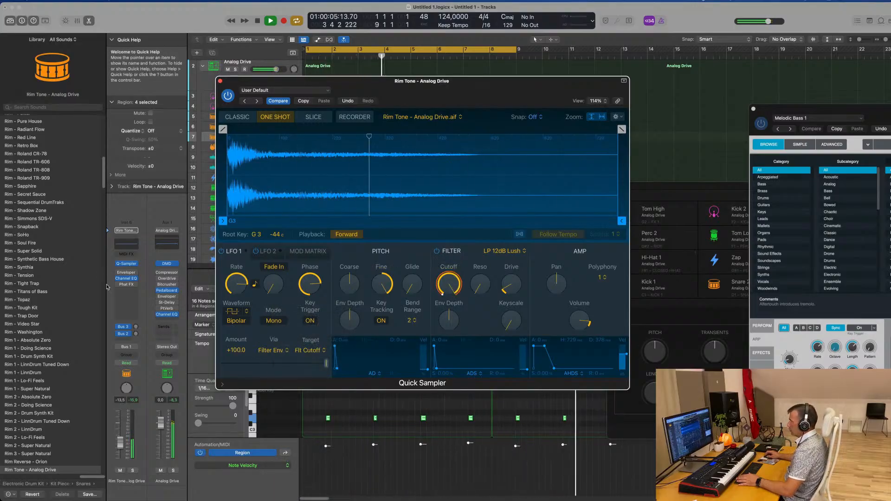
# Raise the Rim Tone track volume to about -5.8 dB and set LFO 1's rate to 1/16
pyautogui.click(119, 433)
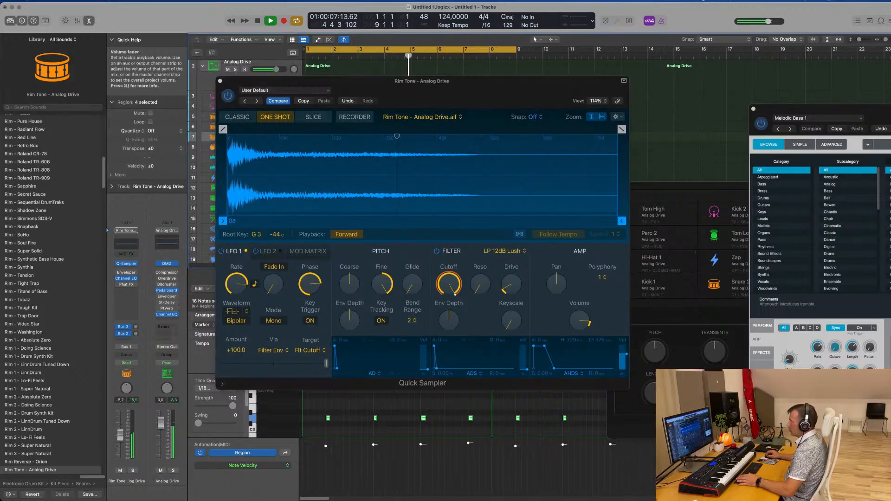
pyautogui.moveTo(121, 437); pyautogui.dragTo(121, 436)
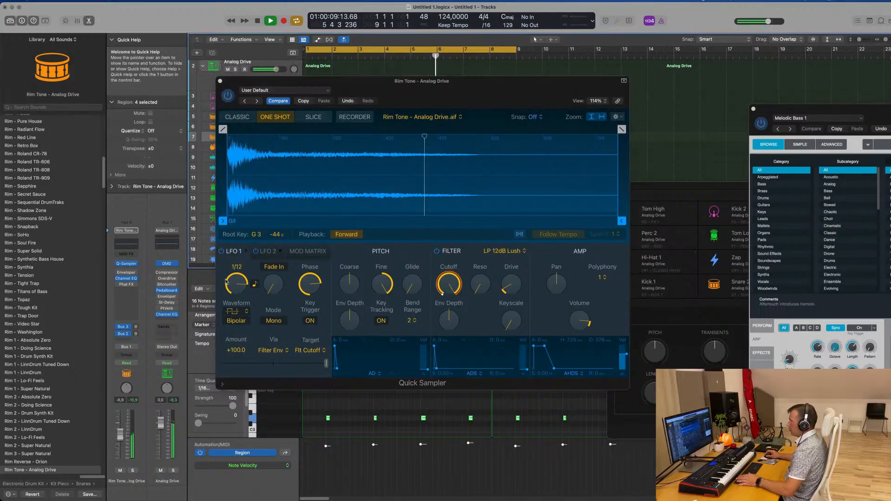
pyautogui.moveTo(238, 285); pyautogui.dragTo(238, 295)
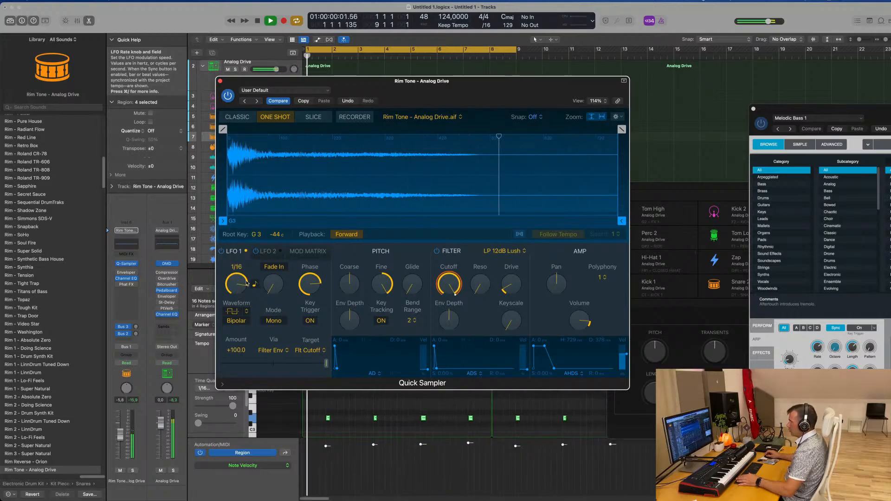
# Switch LFO 1's mode to Poly, then raise the filter's drive and set its cutoff to about 73 %
pyautogui.moveTo(277, 283)
pyautogui.mouseDown()
pyautogui.moveTo(278, 263)
pyautogui.moveTo(275, 289)
pyautogui.mouseUp()
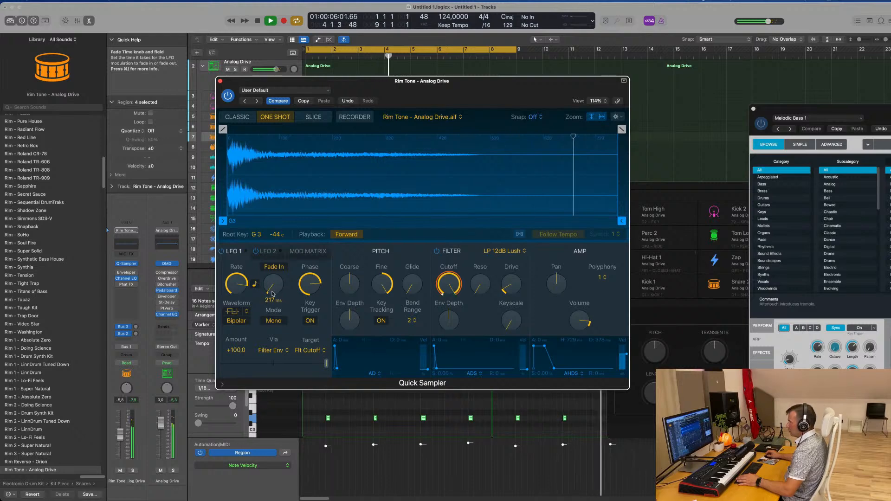
pyautogui.moveTo(273, 294); pyautogui.dragTo(280, 312)
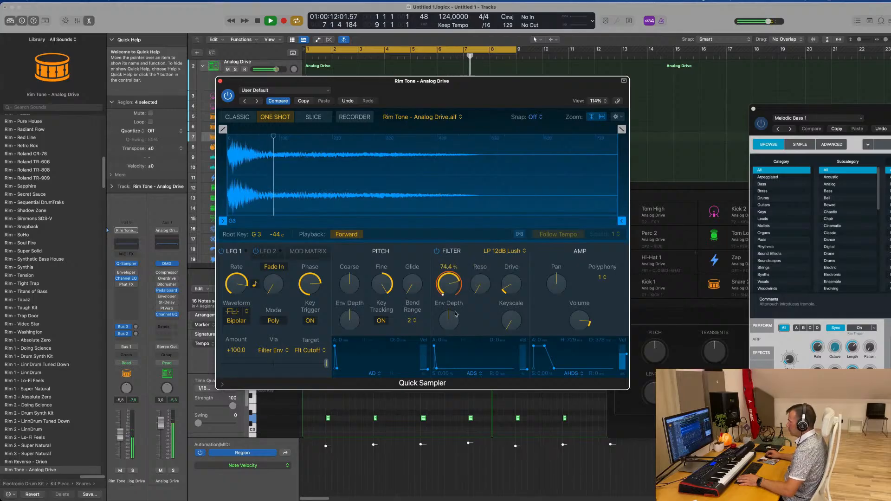
pyautogui.moveTo(480, 283); pyautogui.dragTo(509, 280)
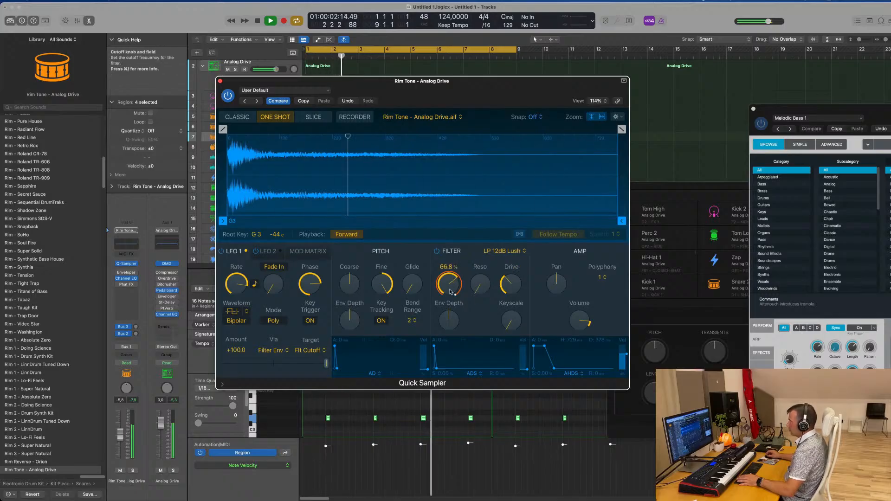
pyautogui.click(233, 311)
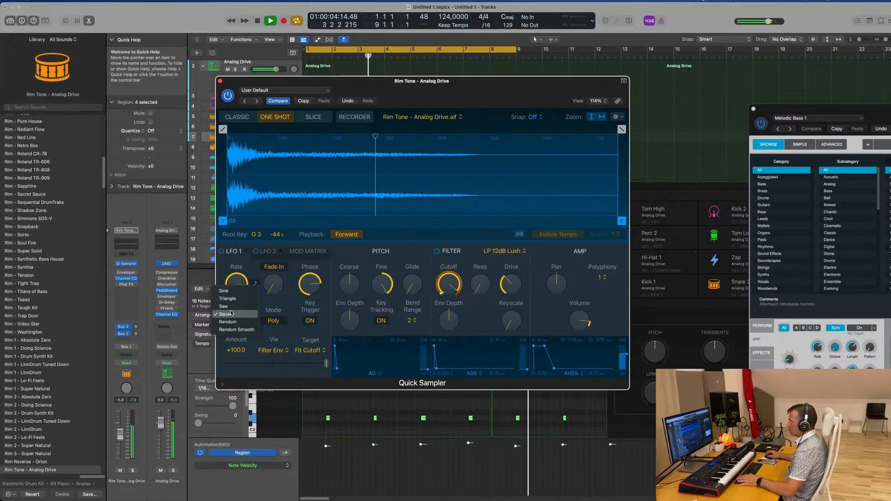
pyautogui.click(276, 306)
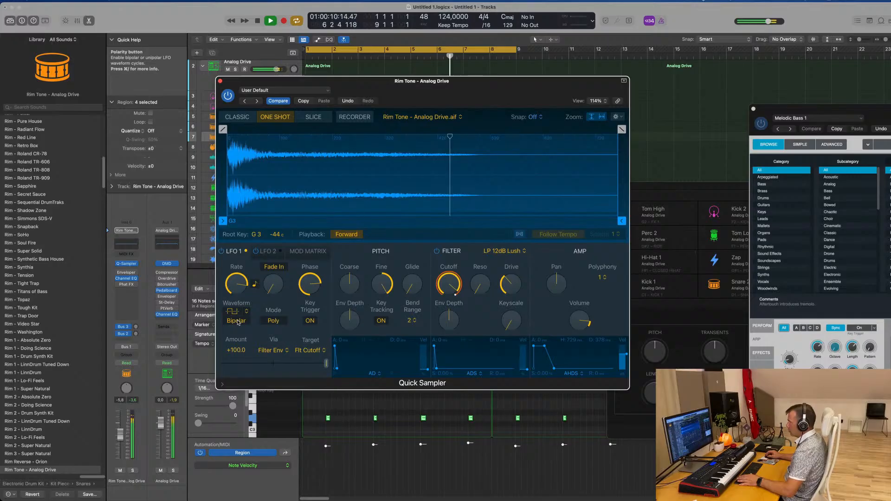
pyautogui.moveTo(454, 285); pyautogui.dragTo(454, 308)
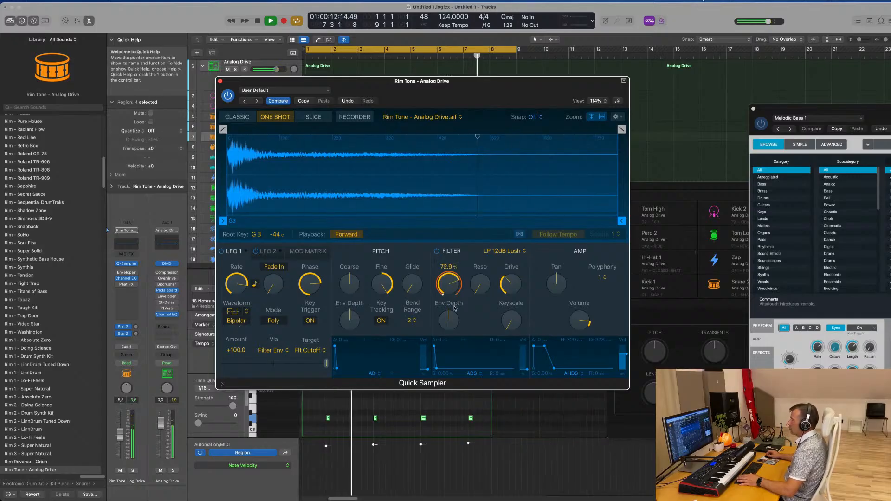
# Set LFO 1's minimum amount to -100 and reduce its maximum, lowering the Rim Tone track volume to about -13 dB
pyautogui.moveTo(121, 436); pyautogui.dragTo(121, 443)
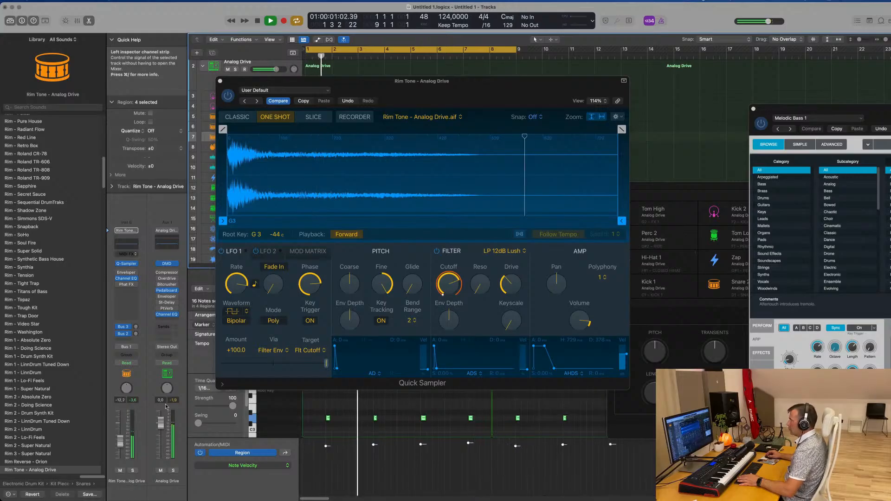
pyautogui.moveTo(326, 364); pyautogui.dragTo(246, 368)
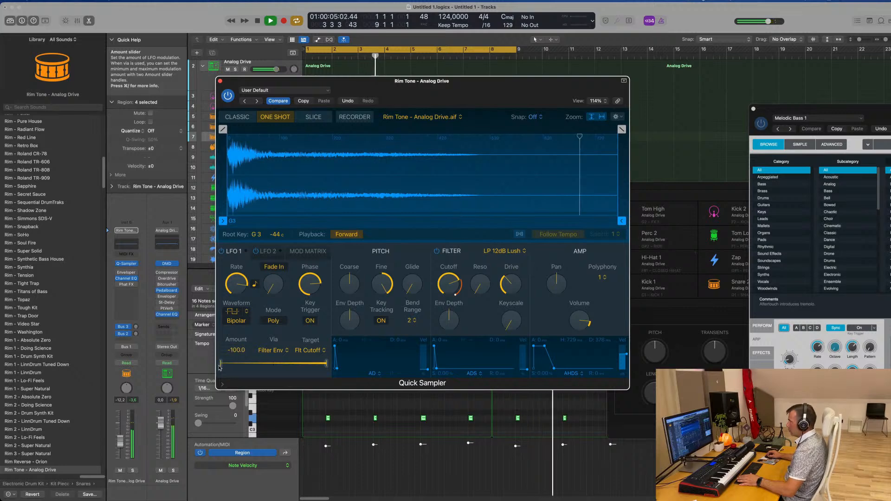
pyautogui.moveTo(326, 363); pyautogui.dragTo(253, 366)
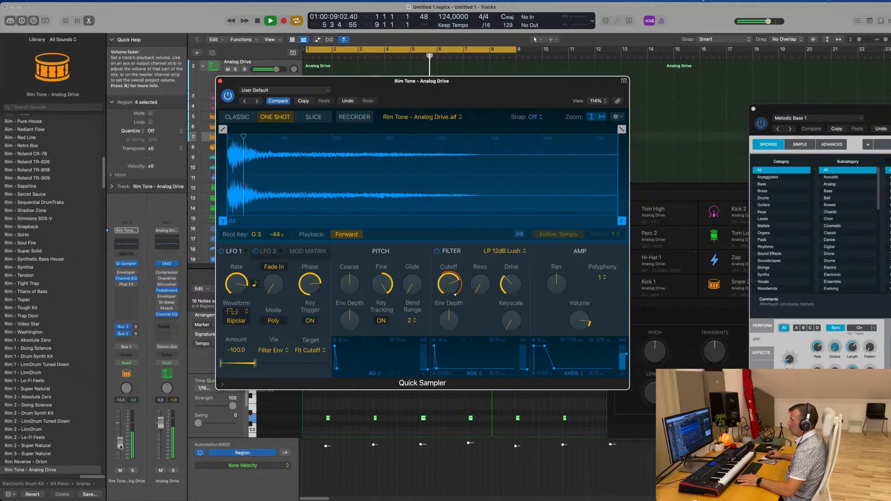
pyautogui.moveTo(120, 440); pyautogui.dragTo(121, 446)
# Raise the Rim Tone's delay send to about -10.6 dB, lower the track volume to -16 dB and close the sampler
pyautogui.click(136, 335)
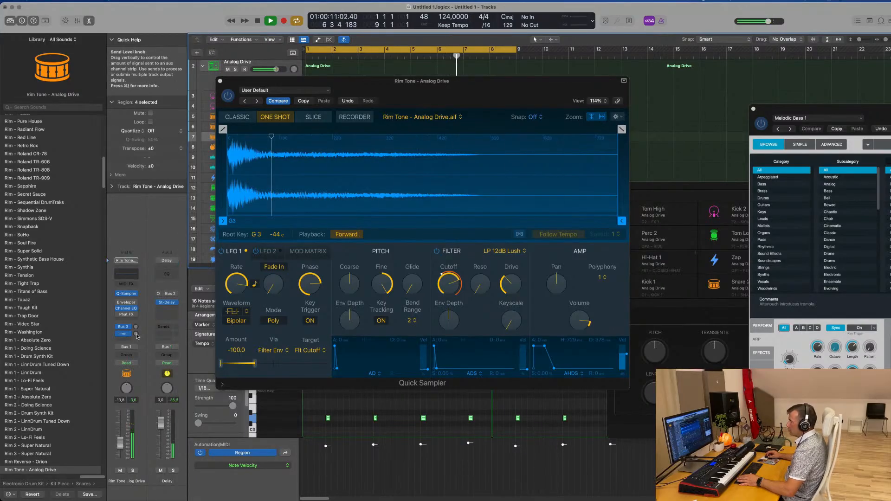
pyautogui.moveTo(136, 334); pyautogui.dragTo(136, 327)
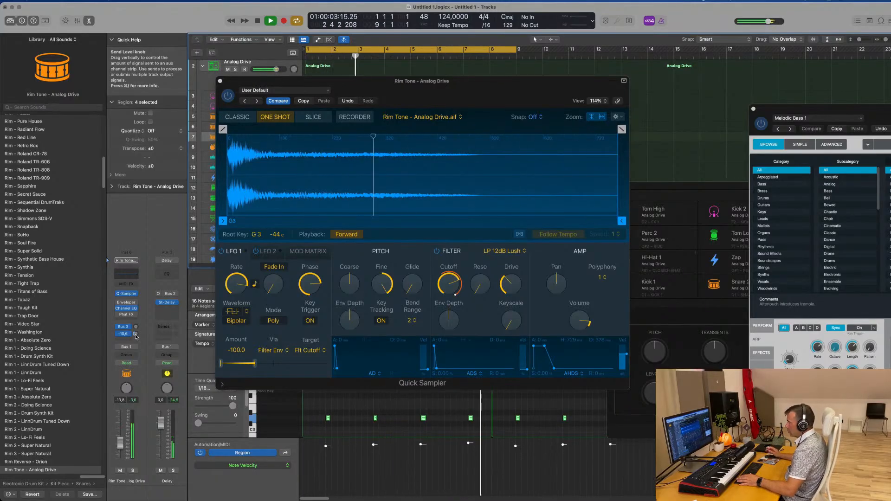
pyautogui.moveTo(136, 334); pyautogui.dragTo(136, 337)
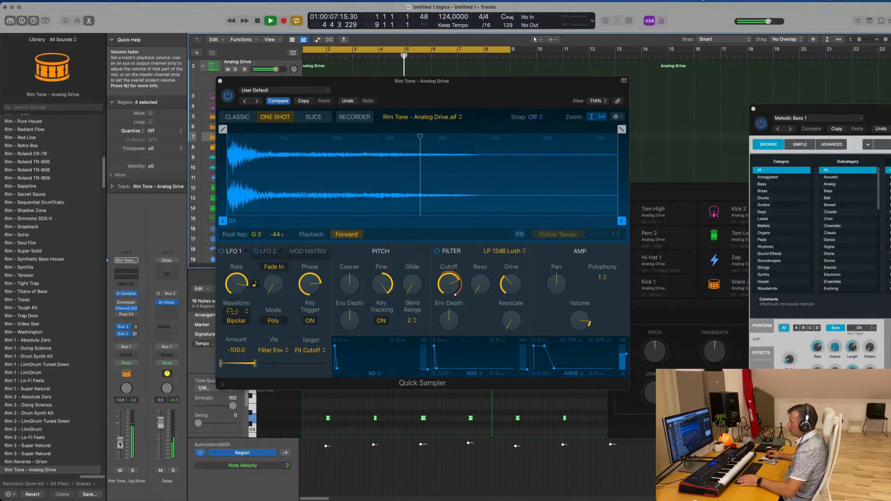
pyautogui.click(220, 82)
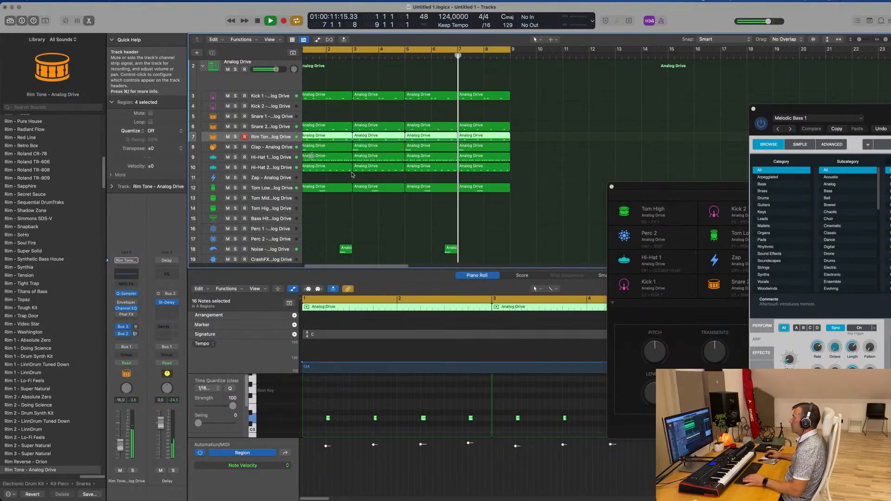
# Audition Kick Sub - Pulsar and Kick Sub - Sapphire on the Kick 2 track, then load Sub Kick - 808 Flex
pyautogui.hscroll(-1, 366, 176)
pyautogui.scroll(-1, 371, 178)
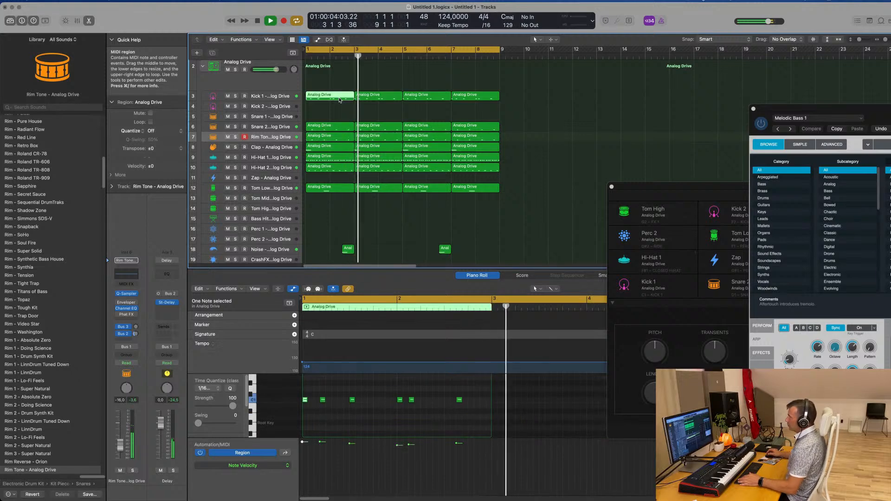
pyautogui.click(272, 107)
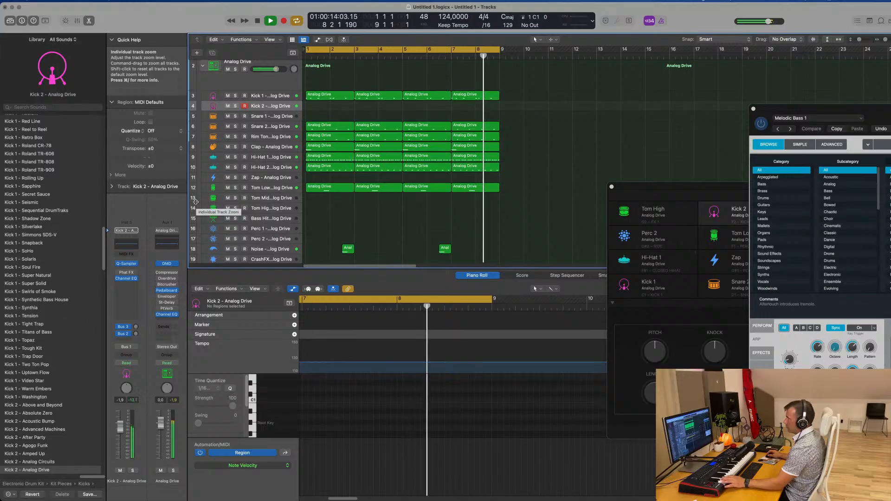
pyautogui.scroll(-15, 60, 312)
pyautogui.scroll(-20, 59, 312)
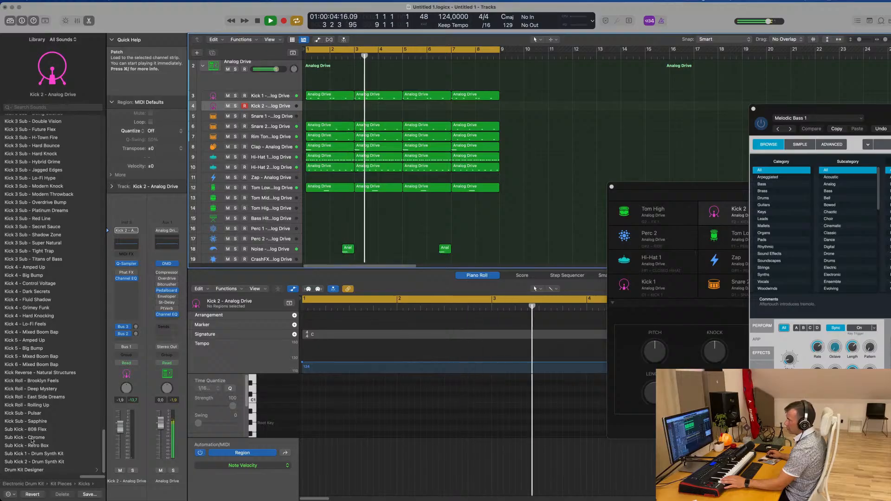
pyautogui.click(29, 413)
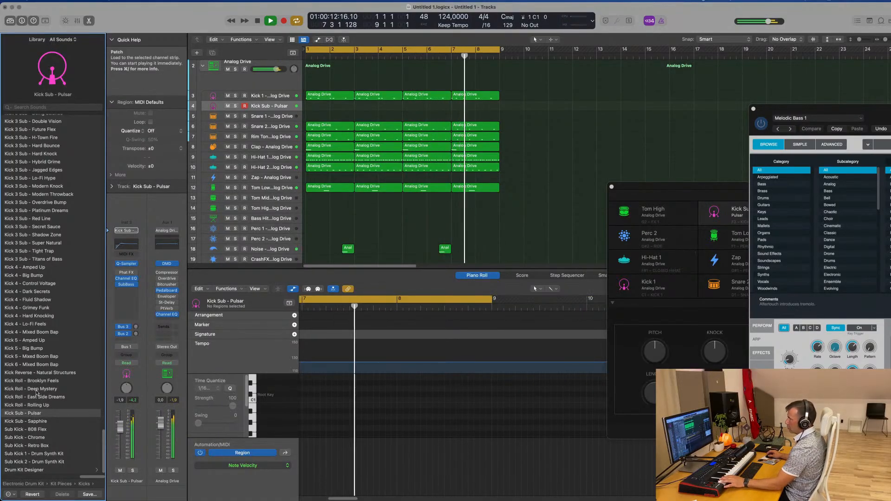
pyautogui.click(34, 422)
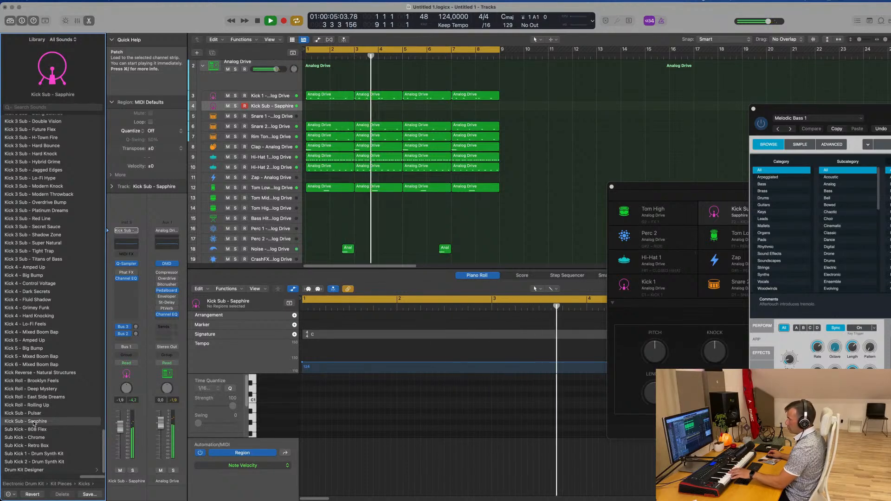
pyautogui.click(28, 430)
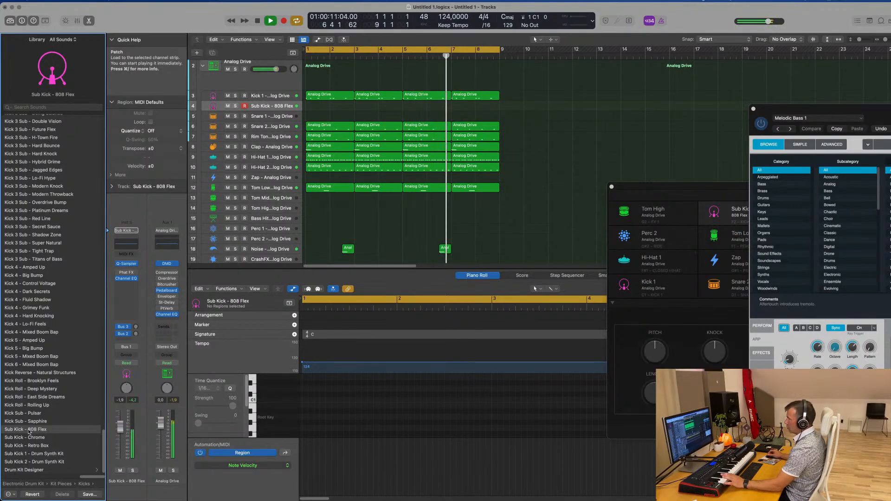
# Record a Sub Kick - 808 Flex pattern from bar 1 to bar 7 and delete the stray higher-pitched note
pyautogui.press('r')
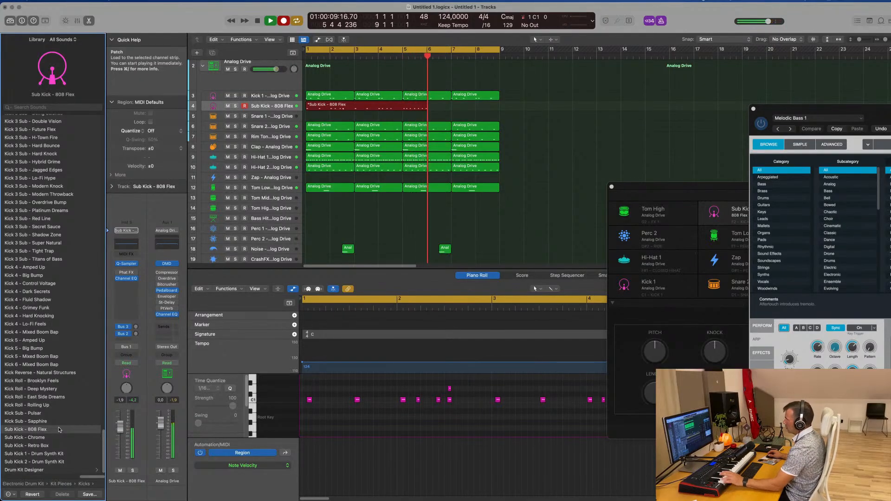
pyautogui.press('space')
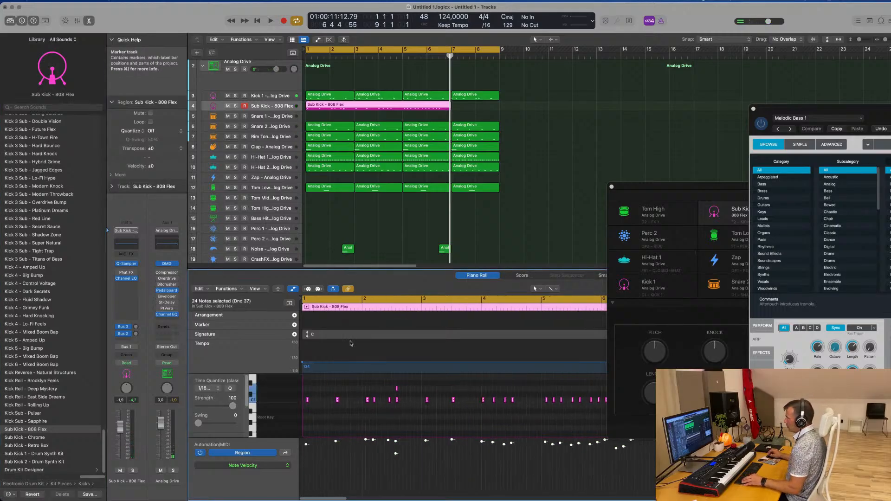
pyautogui.press('super+Left')
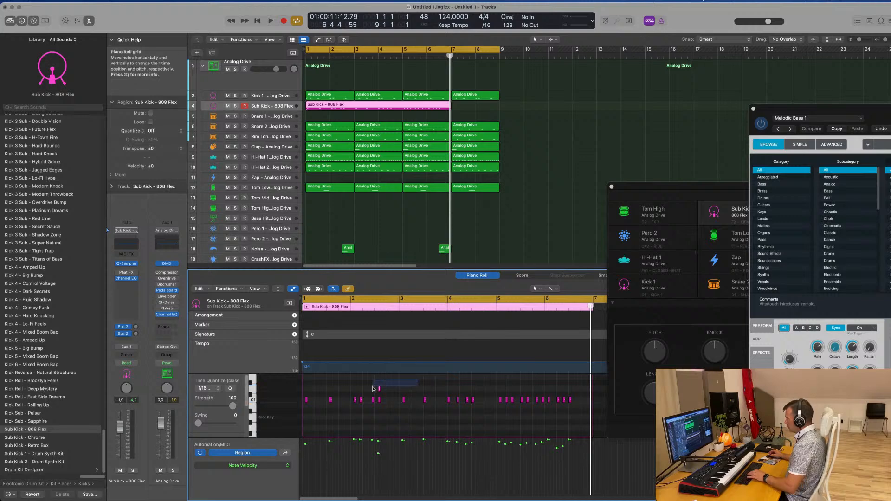
# Play the beat and move all sub-kick notes earlier so the first one starts at 1 1 1 1
pyautogui.press('space')
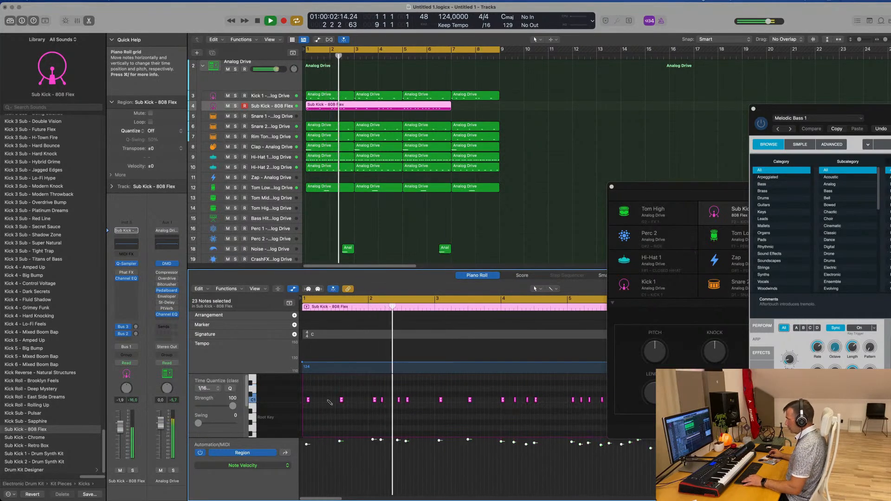
pyautogui.click(321, 405)
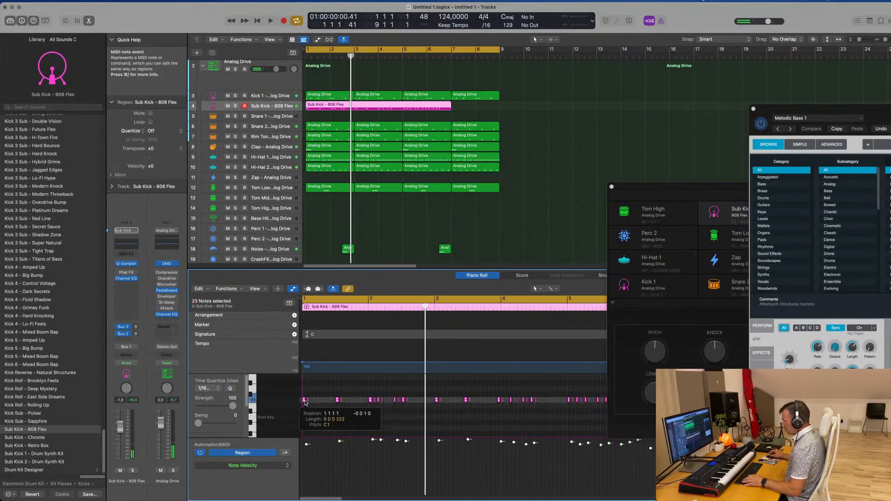
pyautogui.press('space')
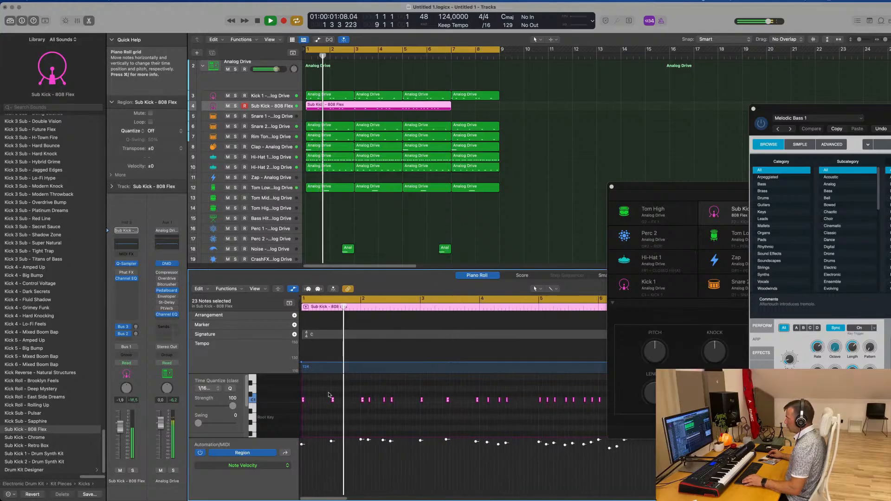
# Check the sub-kick notes against playback and shorten the region so it ends at bar 5
pyautogui.scroll(5, 329, 394)
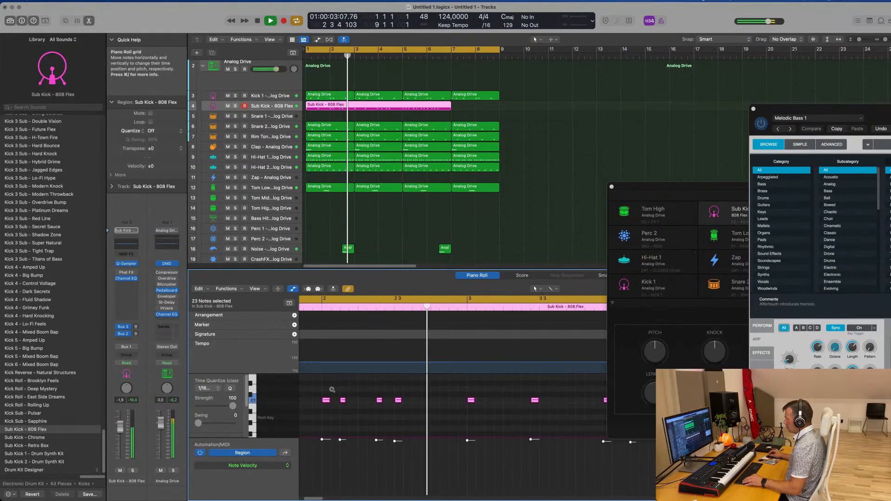
pyautogui.scroll(-4, 413, 392)
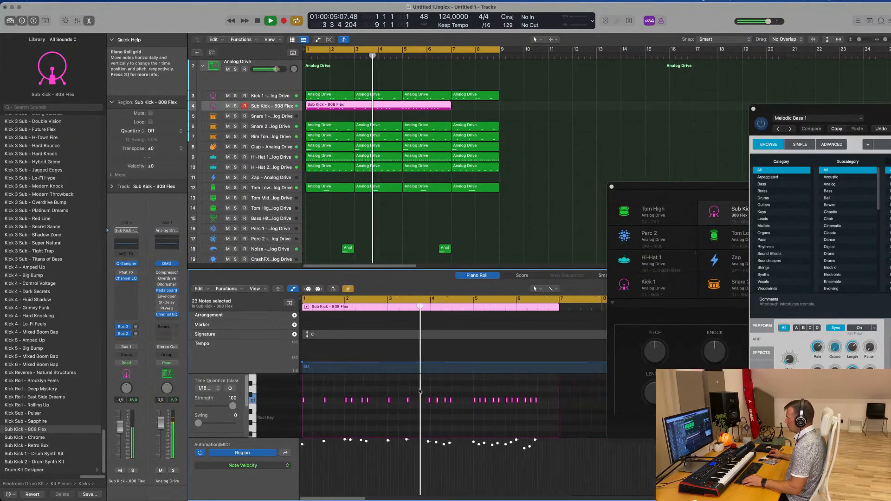
pyautogui.scroll(4, 419, 390)
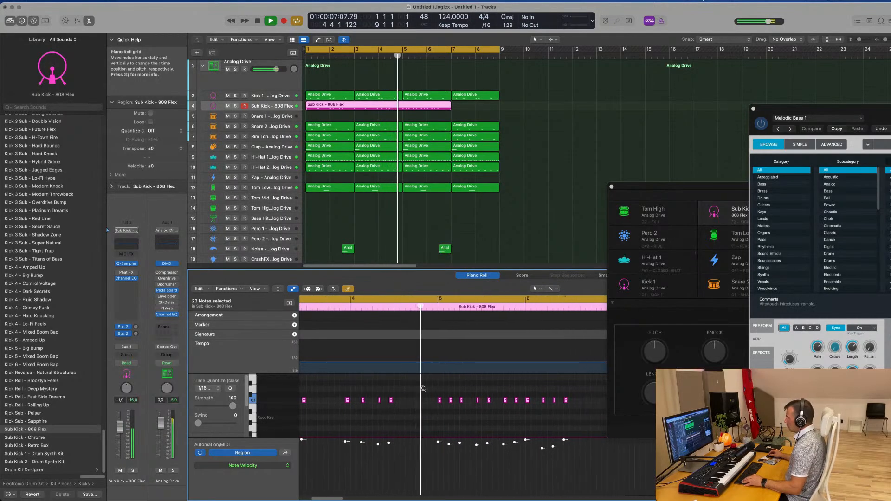
pyautogui.scroll(-3, 419, 390)
pyautogui.scroll(-4, 455, 395)
pyautogui.scroll(5, 455, 393)
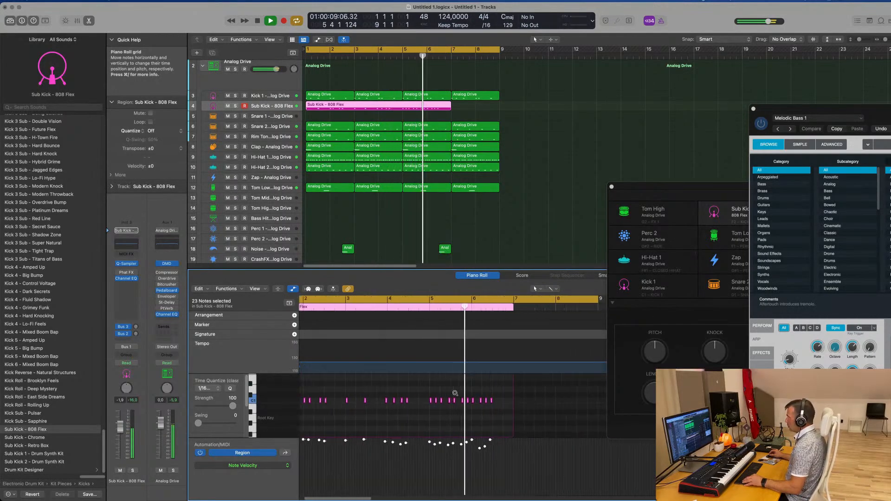
pyautogui.scroll(4, 456, 393)
pyautogui.press('Return')
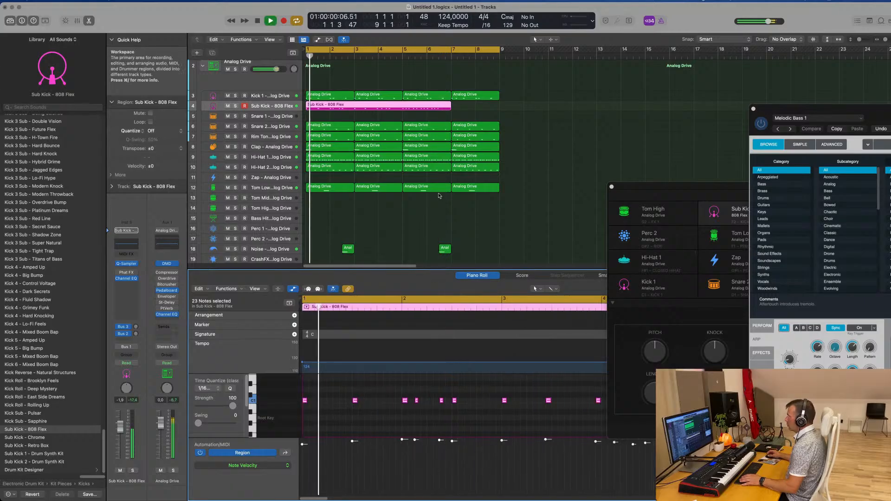
pyautogui.moveTo(450, 108); pyautogui.dragTo(401, 109)
# Play the beat and move the sub-kick note in the middle of bar 3 to position 3 3 1 1
pyautogui.scroll(-1, 381, 114)
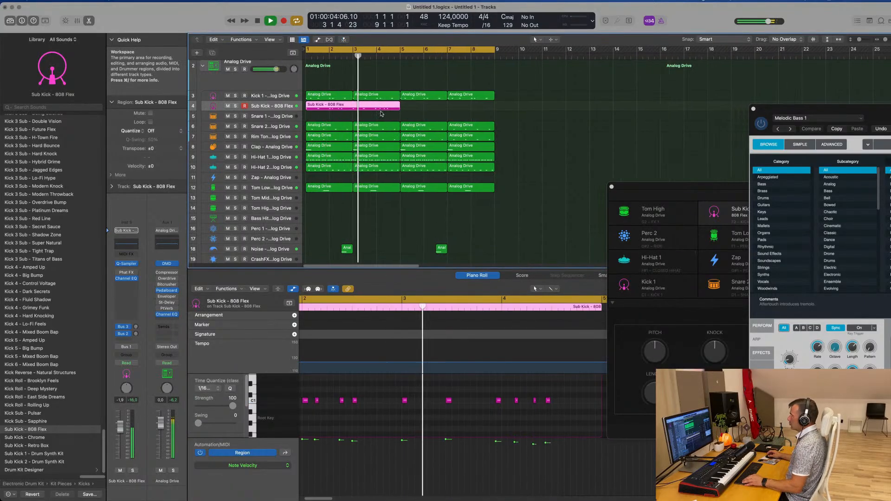
pyautogui.scroll(-1, 436, 407)
pyautogui.press('Return')
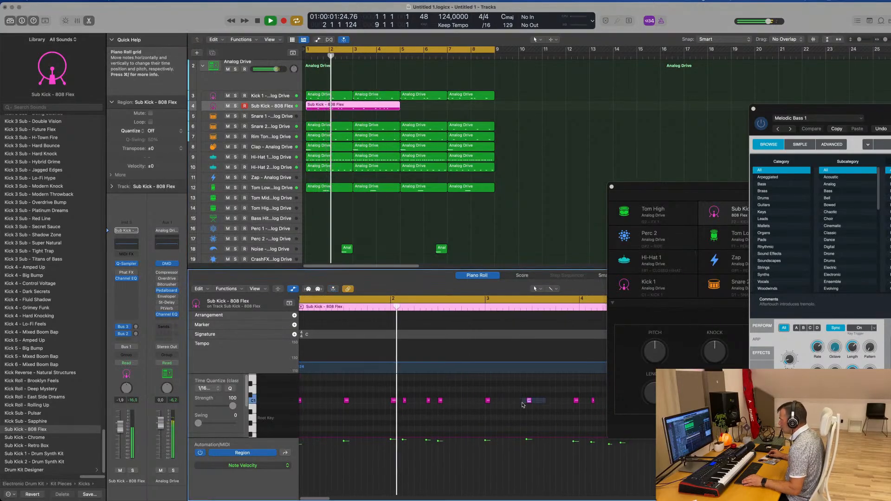
pyautogui.moveTo(531, 401); pyautogui.dragTo(534, 402)
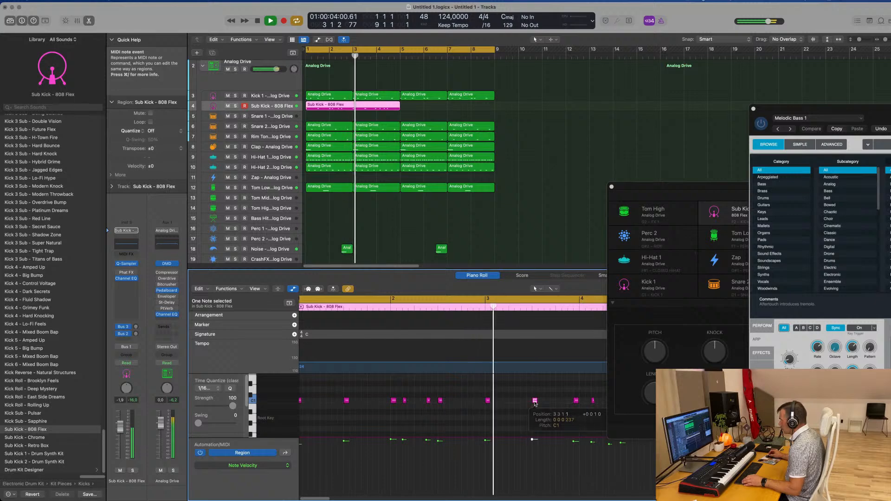
pyautogui.press('Return')
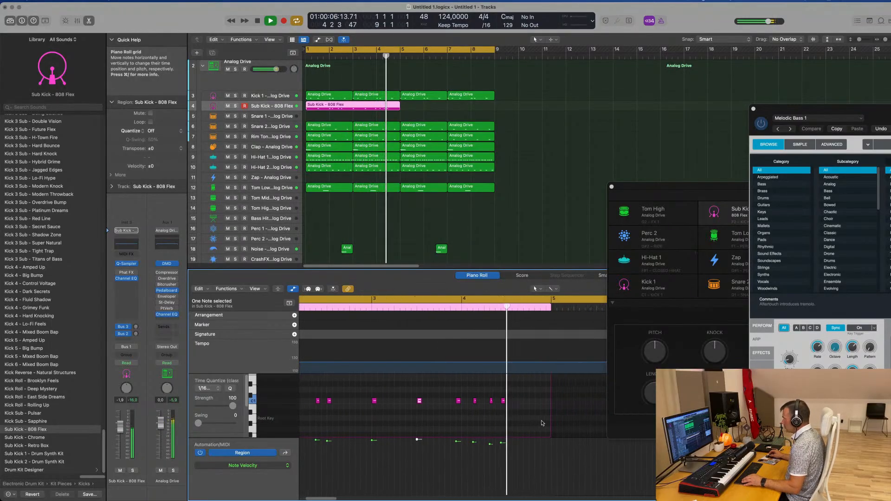
# Stop playback and move the last four sub-kick notes slightly later so the group starts at bar 4
pyautogui.press('space')
pyautogui.moveTo(405, 388); pyautogui.dragTo(471, 417)
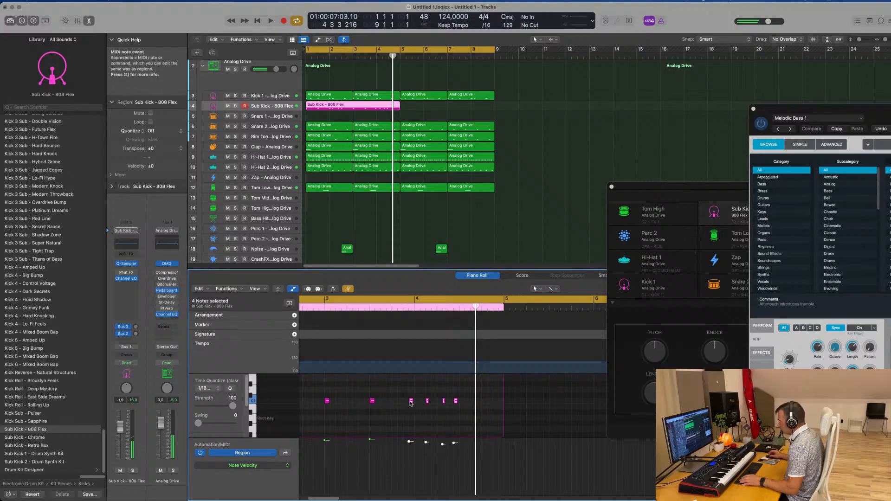
pyautogui.moveTo(411, 403); pyautogui.dragTo(416, 402)
# Play the beat from the start and check the timing of the sub-kick notes across bars 1 to 4
pyautogui.press('space')
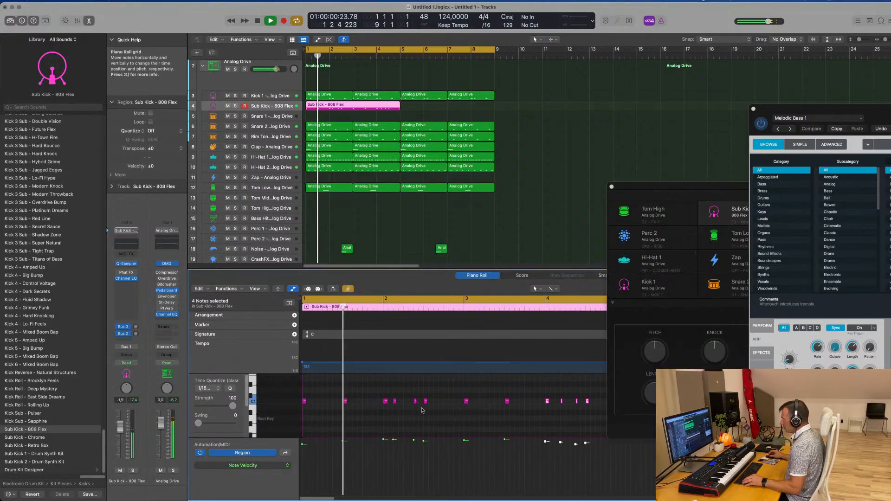
pyautogui.scroll(2, 423, 410)
pyautogui.hscroll(1, 444, 413)
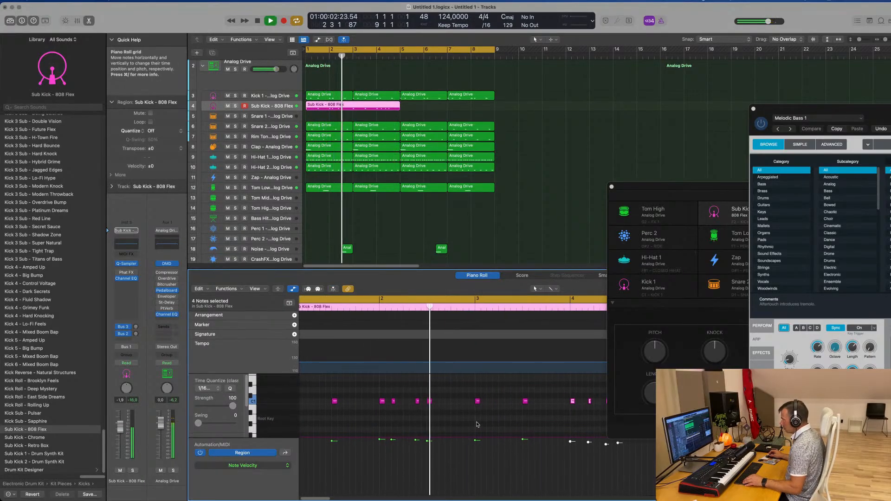
pyautogui.hscroll(-1, 470, 420)
pyautogui.hscroll(2, 505, 422)
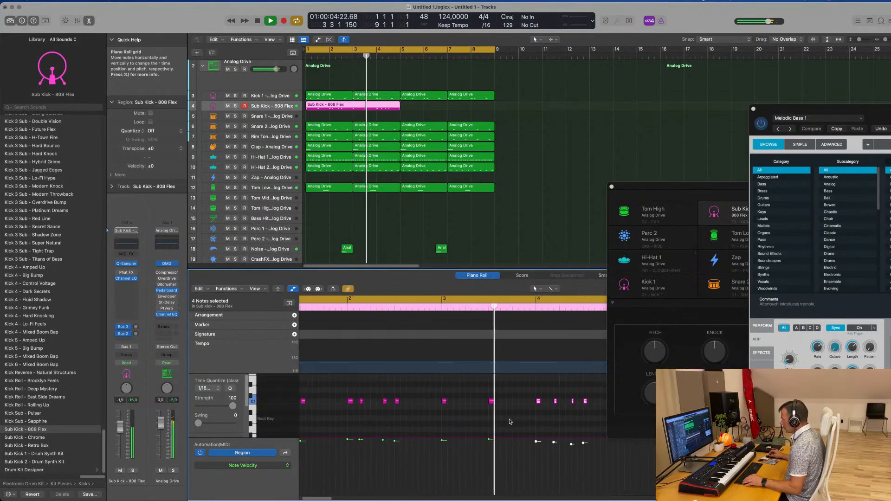
pyautogui.hscroll(2, 509, 421)
pyautogui.scroll(-1, 520, 424)
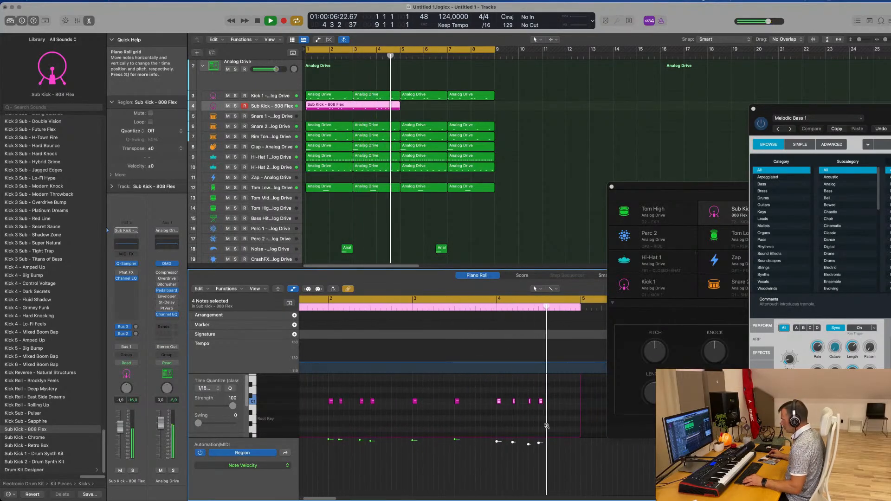
pyautogui.scroll(2, 546, 426)
# Repeat the Sub Kick - 808 Flex region so a second copy fills bars 5 to 8
pyautogui.scroll(-5, 544, 395)
pyautogui.press('Return')
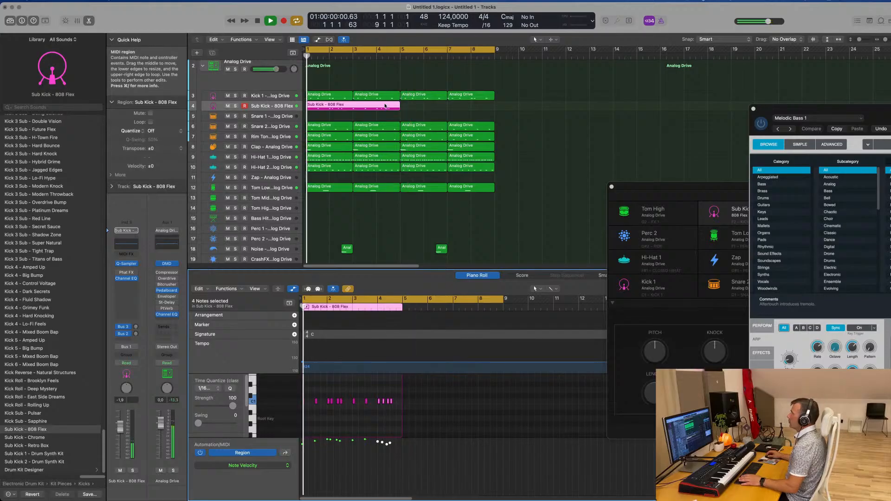
pyautogui.press('super+r')
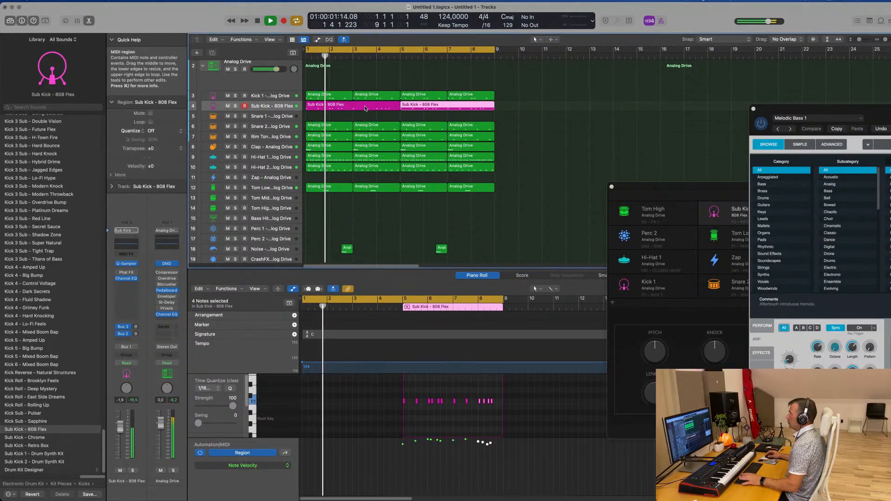
# Open the sub-kick track's Quick Sampler and try adjusting the fine pitch
pyautogui.click(277, 106)
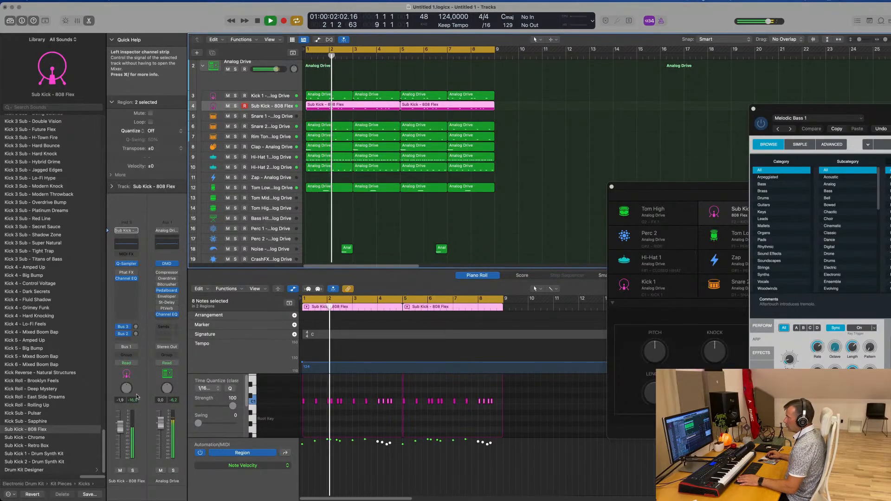
pyautogui.click(128, 266)
pyautogui.moveTo(469, 92); pyautogui.dragTo(547, 86)
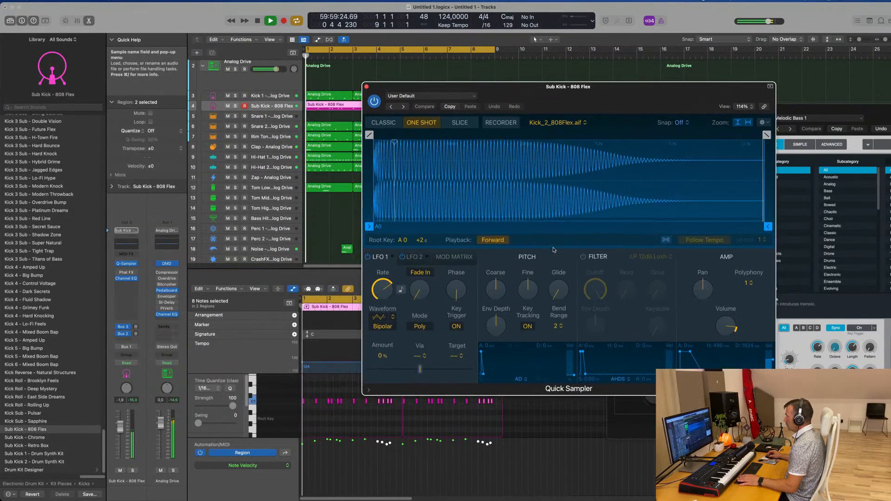
pyautogui.moveTo(530, 286)
pyautogui.mouseDown()
pyautogui.moveTo(533, 300)
pyautogui.moveTo(534, 287)
pyautogui.mouseUp()
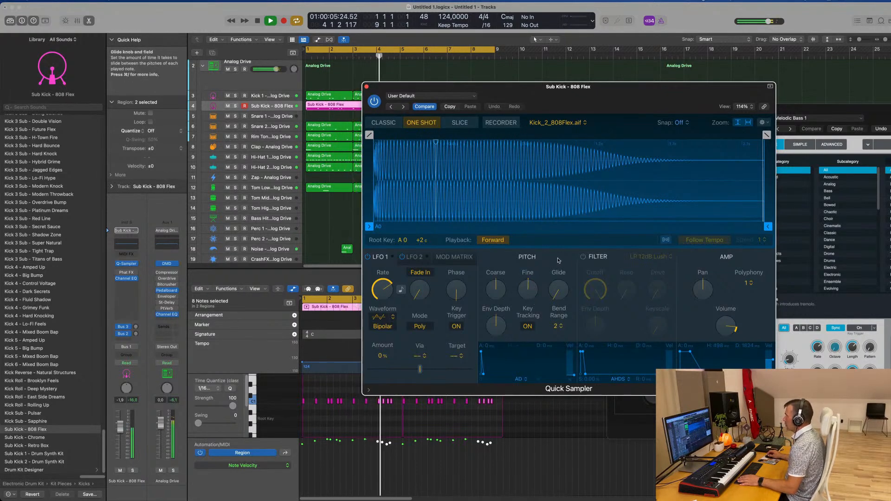
# Enable the sub kick's LP 12dB Lush filter, set its cutoff to 48.3%, and close Quick Sampler
pyautogui.click(582, 257)
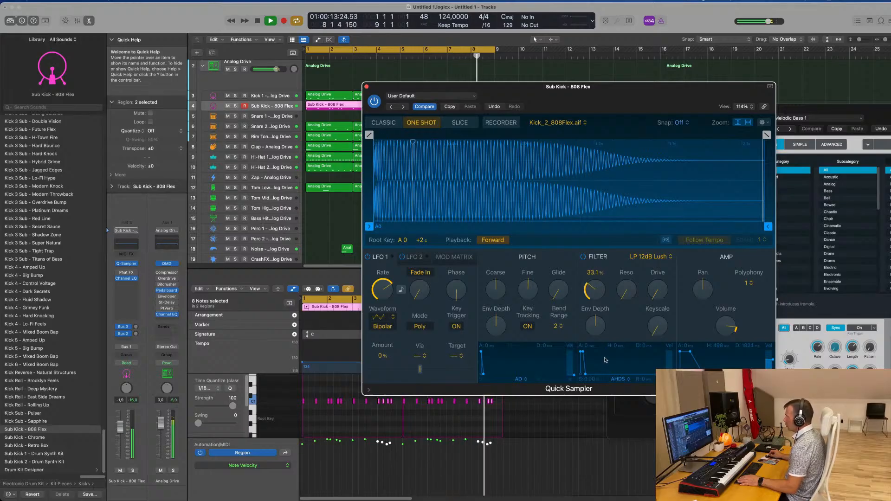
pyautogui.moveTo(604, 359); pyautogui.dragTo(599, 295)
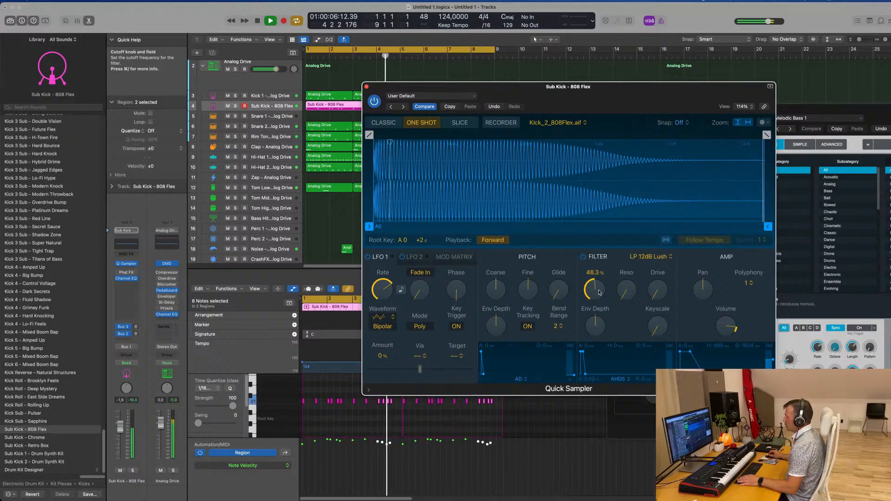
pyautogui.moveTo(548, 87); pyautogui.dragTo(488, 85)
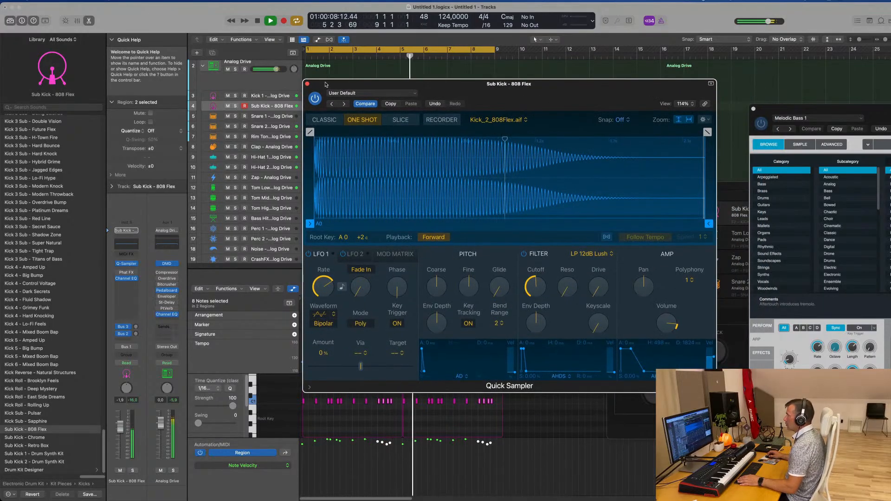
pyautogui.click(306, 85)
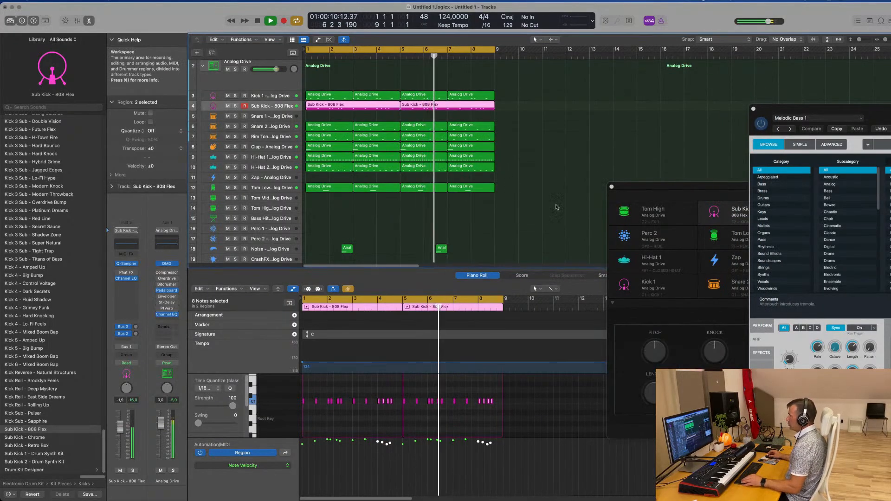
# Move the first Snare 2 region up to the Snare 1 track at bar 1 and stop playback
pyautogui.click(501, 211)
pyautogui.scroll(3, 501, 211)
pyautogui.scroll(-4, 502, 211)
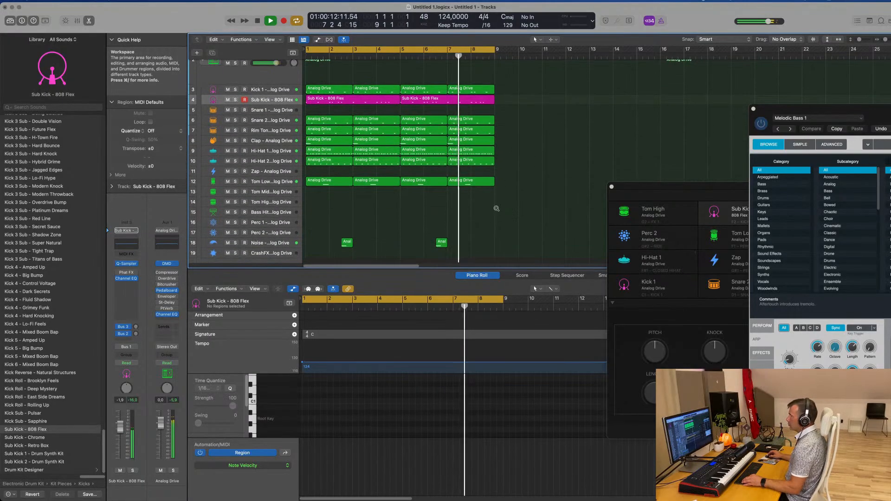
pyautogui.scroll(-1, 496, 208)
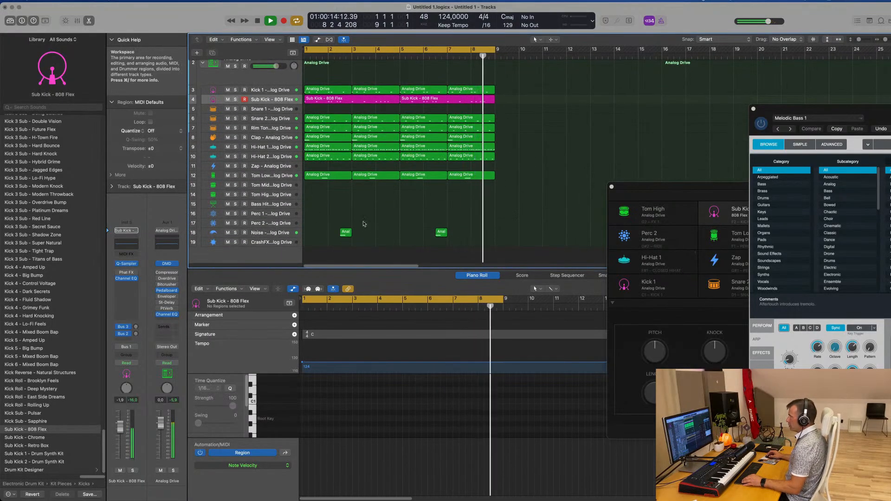
pyautogui.scroll(1, 376, 218)
pyautogui.scroll(5, 376, 218)
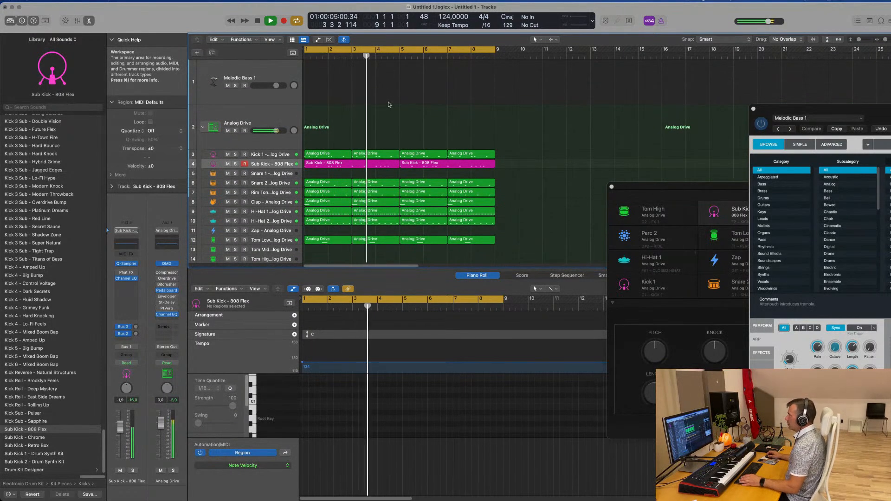
pyautogui.click(326, 182)
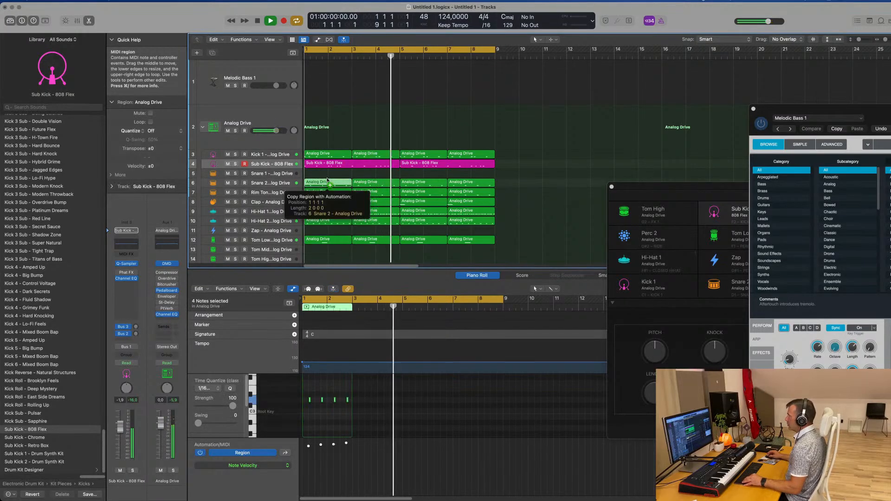
pyautogui.moveTo(327, 182); pyautogui.dragTo(326, 172)
pyautogui.press('space')
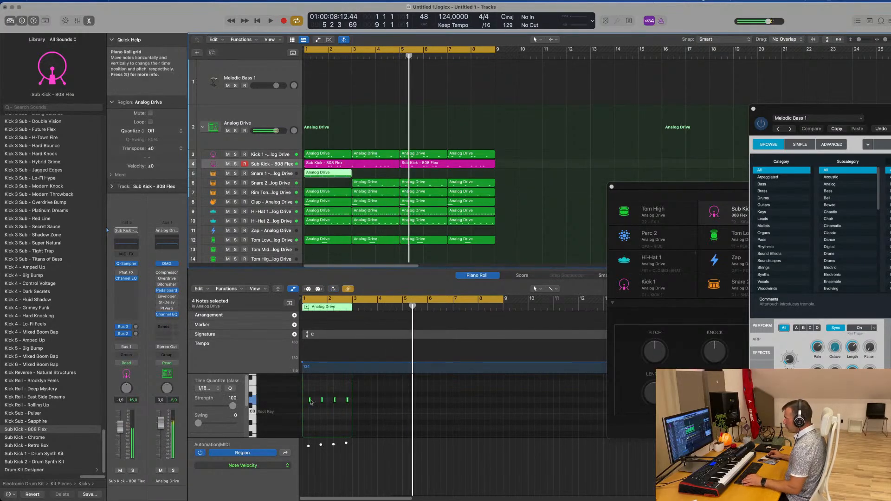
# Delete the first three notes of the Snare 1 region and arrange two hits near the end of bar 2
pyautogui.scroll(3, 313, 401)
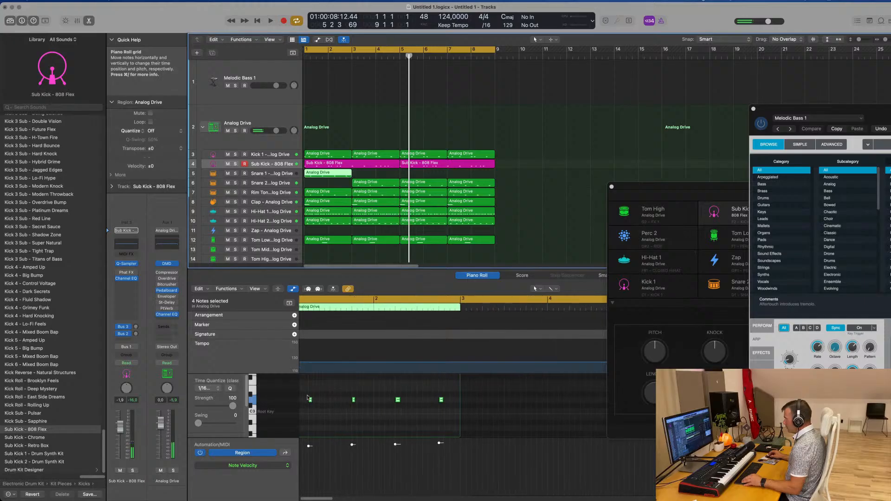
pyautogui.moveTo(310, 395); pyautogui.dragTo(402, 412)
pyautogui.press('Delete')
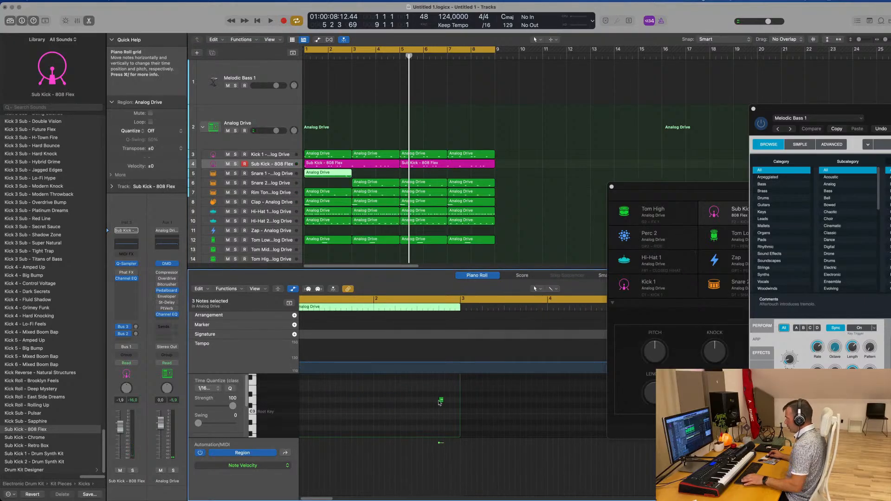
pyautogui.scroll(2, 440, 402)
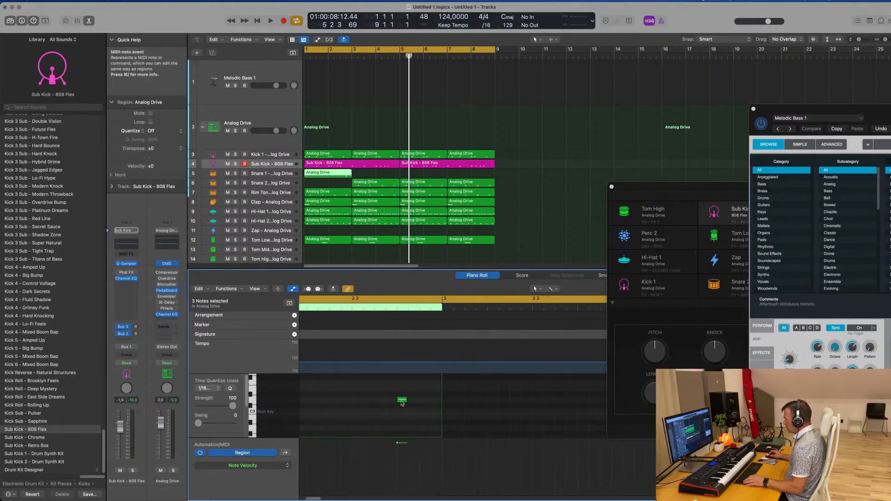
pyautogui.moveTo(402, 401)
pyautogui.mouseDown()
pyautogui.moveTo(425, 403)
pyautogui.moveTo(391, 402)
pyautogui.mouseUp()
# Copy the Snare 2 region at bar 3 back to bar 1 to fill the gap on that track
pyautogui.click(388, 185)
pyautogui.press('space')
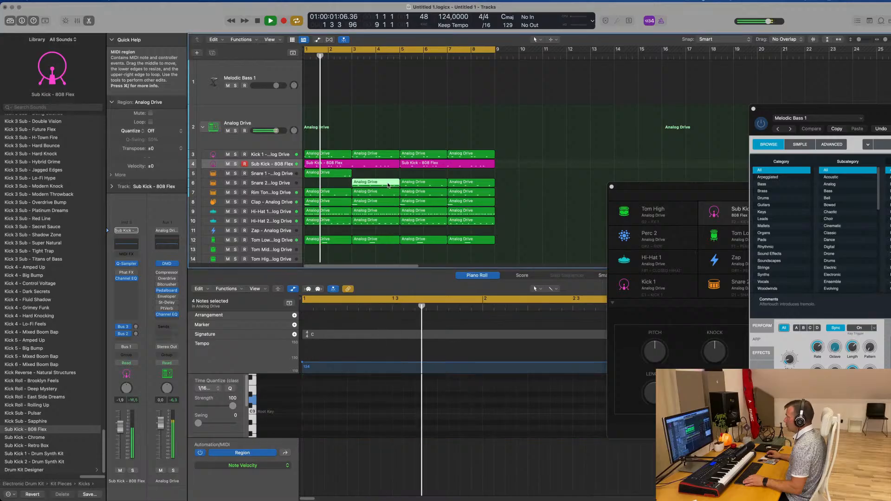
pyautogui.moveTo(388, 184); pyautogui.dragTo(347, 175)
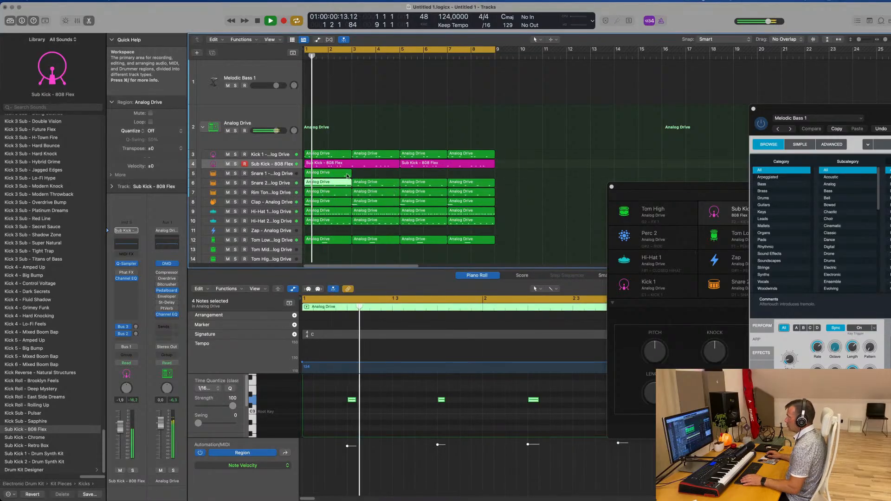
# Repeat the Snare 1 region three times so it fills all eight bars, and select the Snare 1 track
pyautogui.click(347, 175)
pyautogui.hscroll(3, 512, 419)
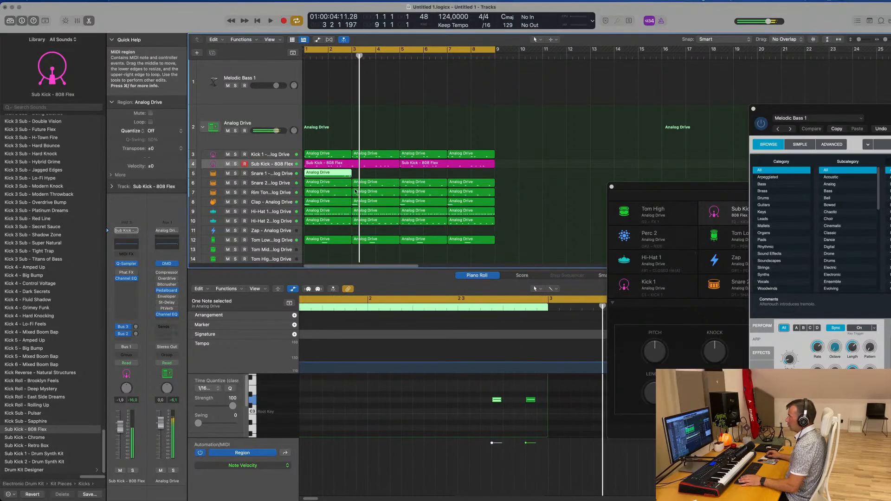
pyautogui.press('space')
pyautogui.press('super+r')
pyautogui.press('super+r')
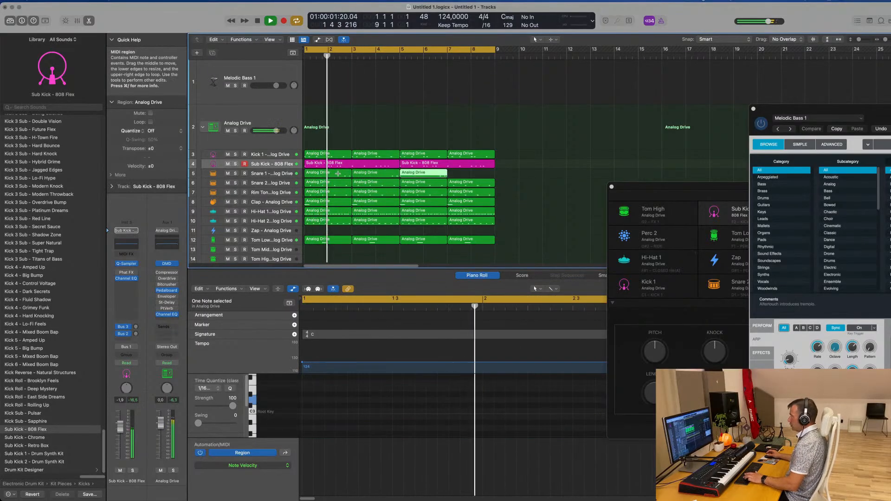
pyautogui.press('super+r')
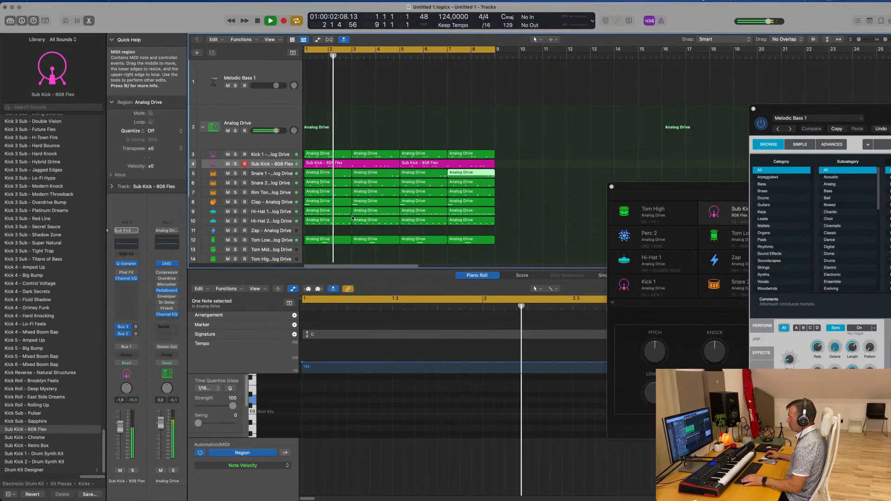
pyautogui.click(285, 173)
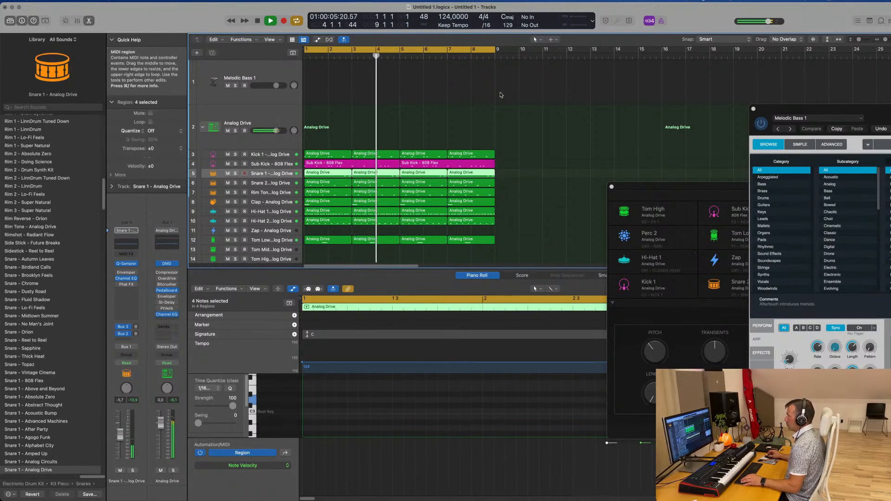
# Select all drum regions and repeat the eight-bar beat until it reaches bar 33
pyautogui.click(267, 69)
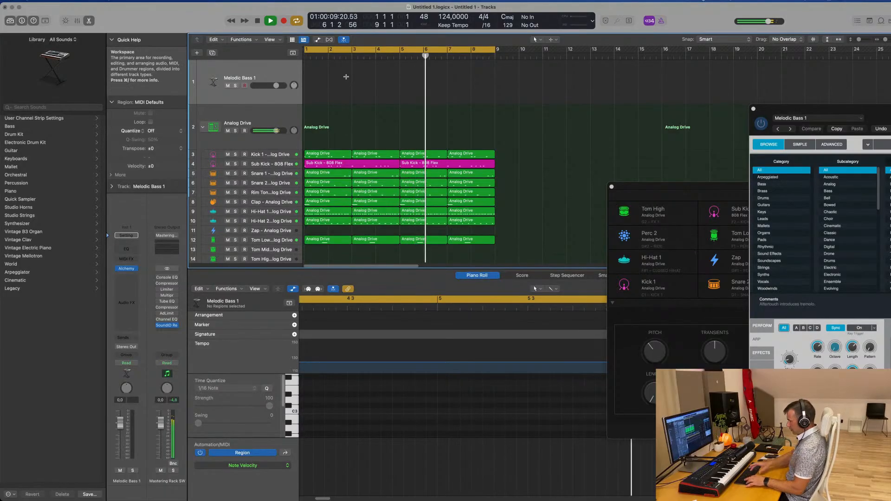
pyautogui.press('super+a')
pyautogui.press('super+r')
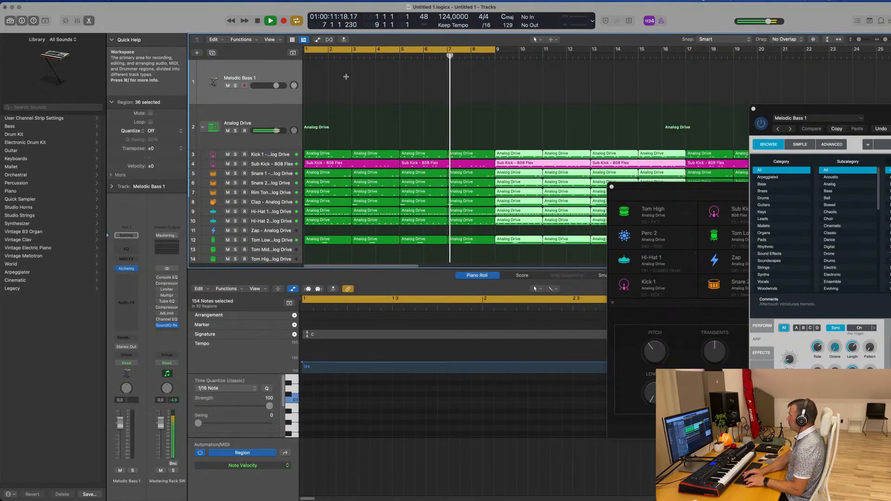
pyautogui.scroll(-5, 396, 95)
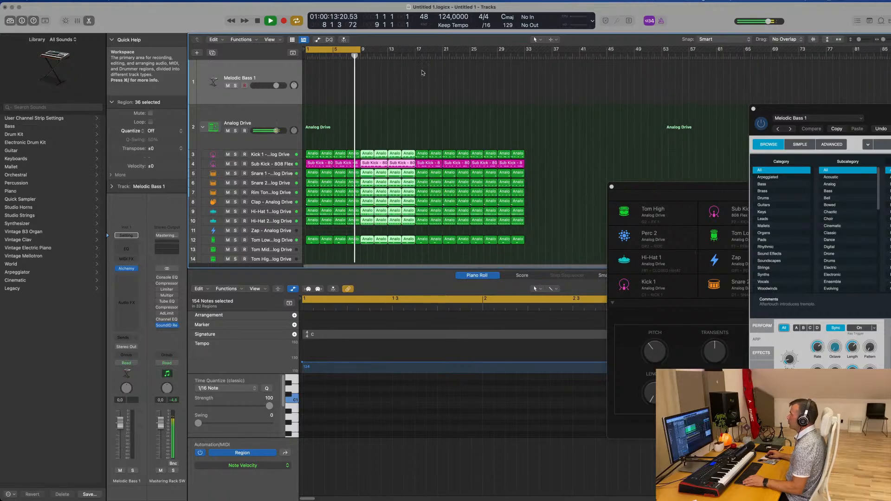
# Play Melodic Bass 1 over the beat and lower its track volume to about -11.6 dB
pyautogui.click(261, 71)
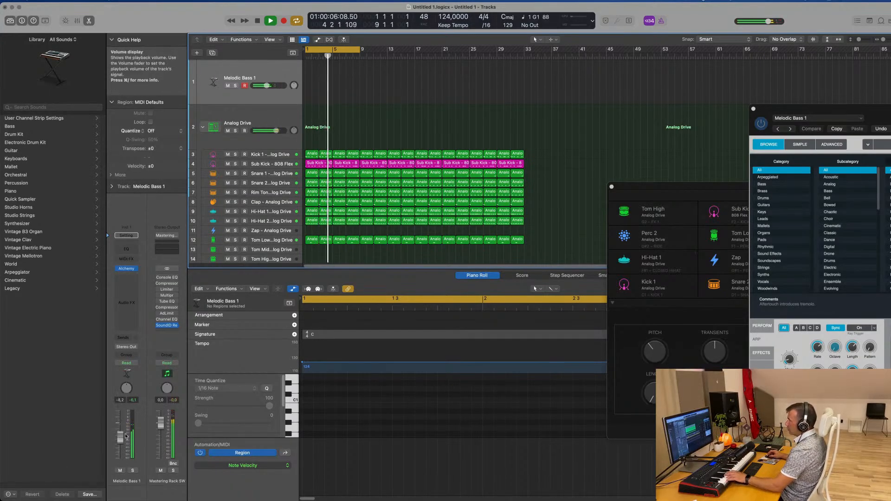
pyautogui.moveTo(116, 429); pyautogui.dragTo(119, 437)
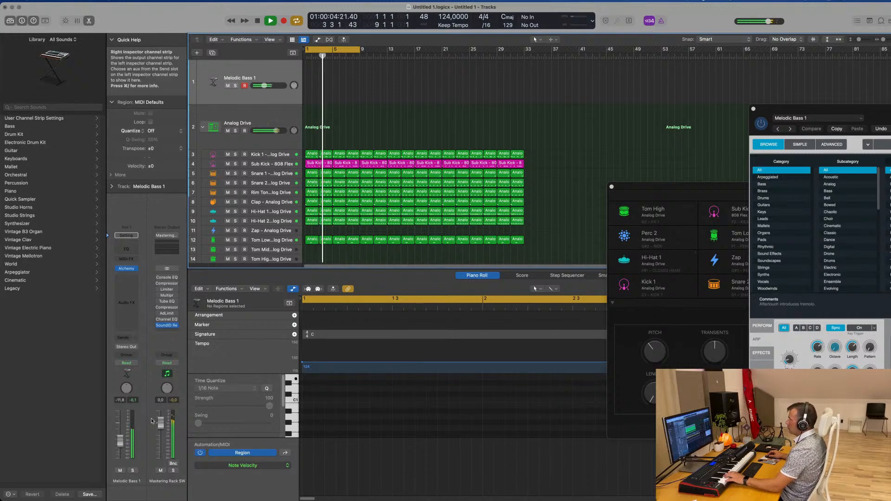
pyautogui.click(288, 155)
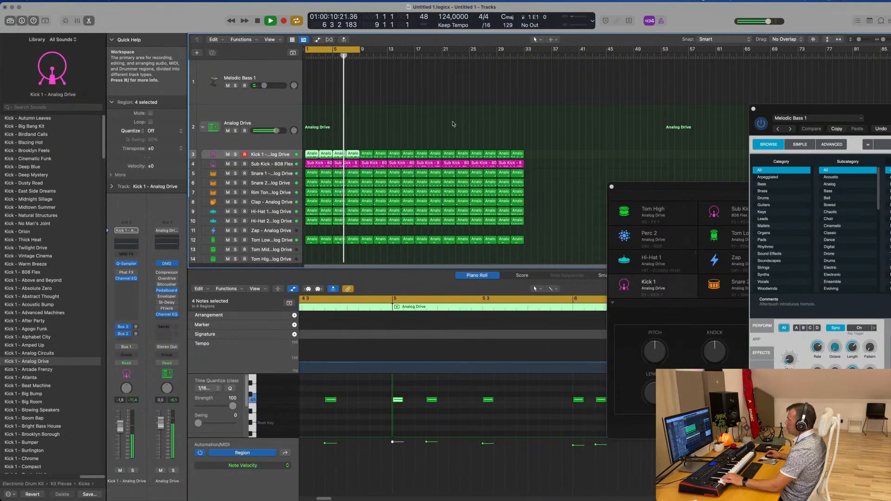
pyautogui.click(270, 74)
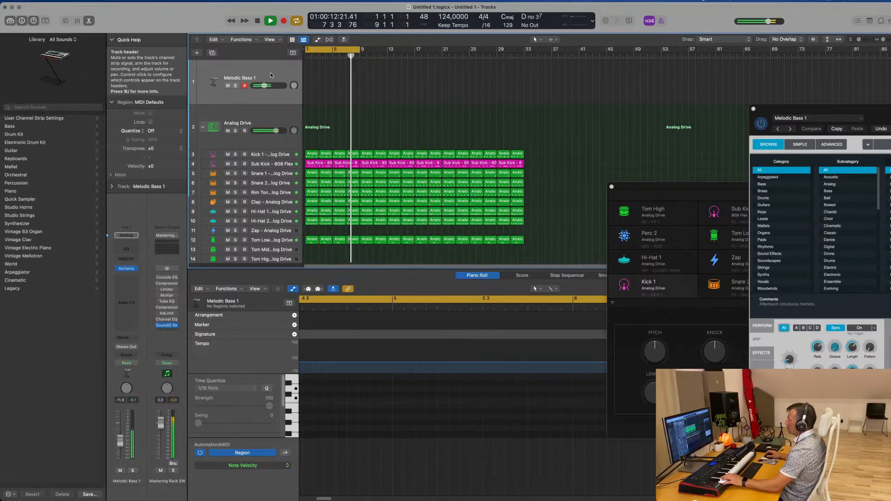
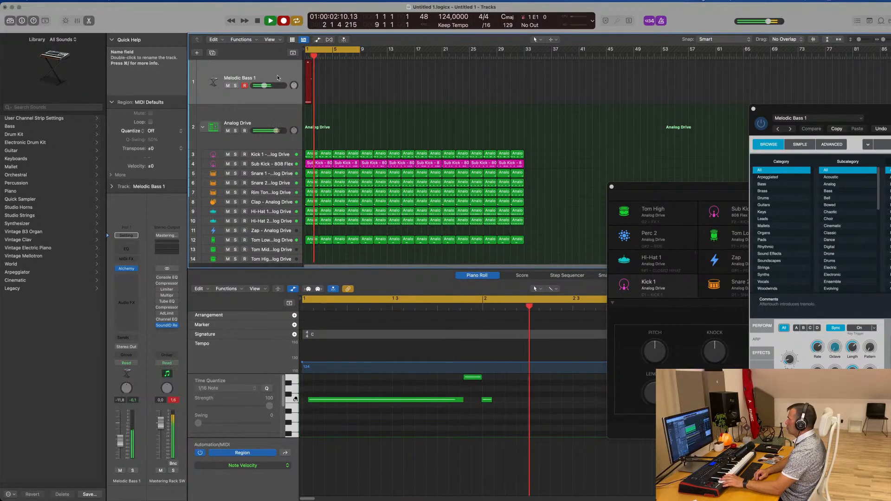
# Stop recording the melodic bass and delete the second long C1 note, at bar 2
pyautogui.press('space')
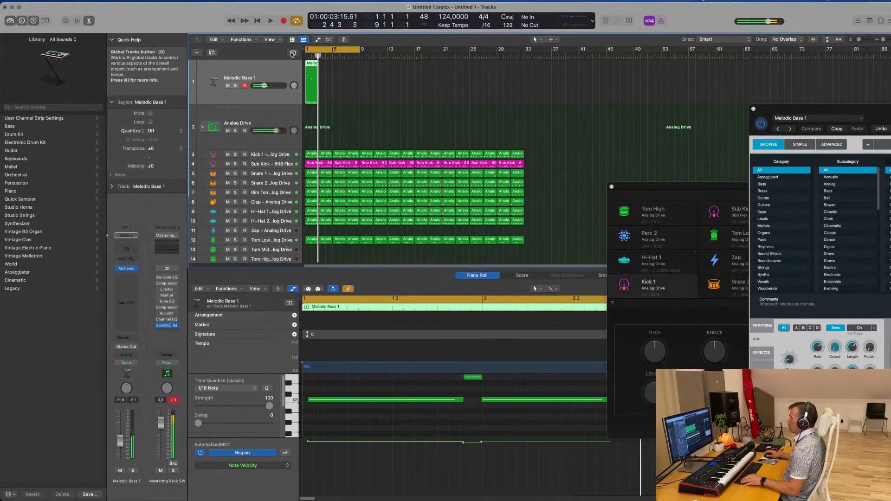
pyautogui.keyDown('ctrl'); pyautogui.keyDown('alt'); pyautogui.click(479, 433); pyautogui.keyUp('alt'); pyautogui.keyUp('ctrl')
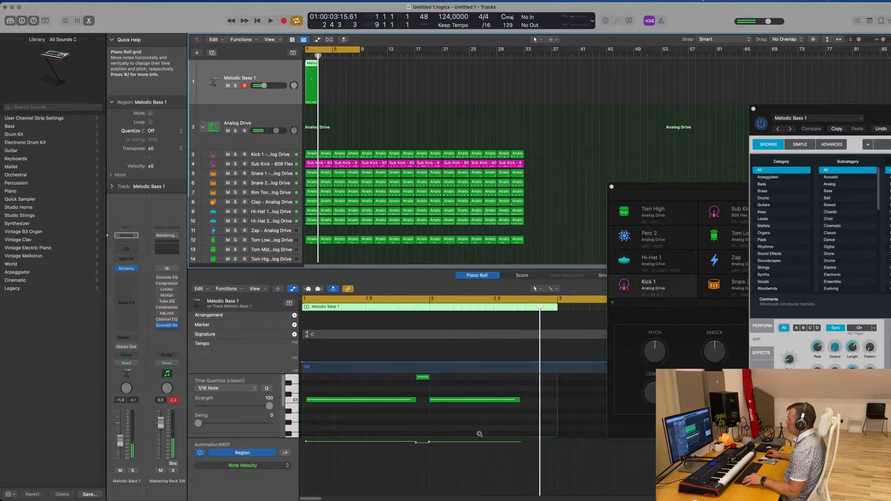
pyautogui.click(480, 399)
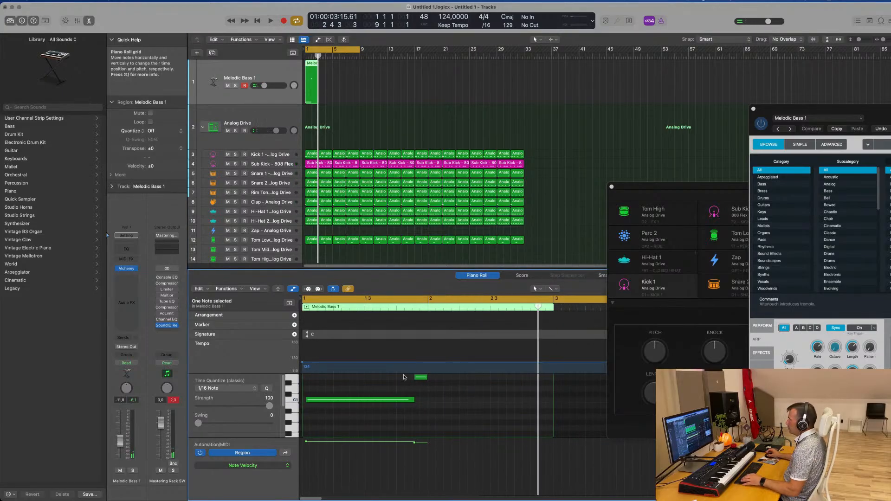
# Mute the Sub Kick track and align the long C1 bass note with the start of bar 1, fitting the short note after it
pyautogui.click(226, 164)
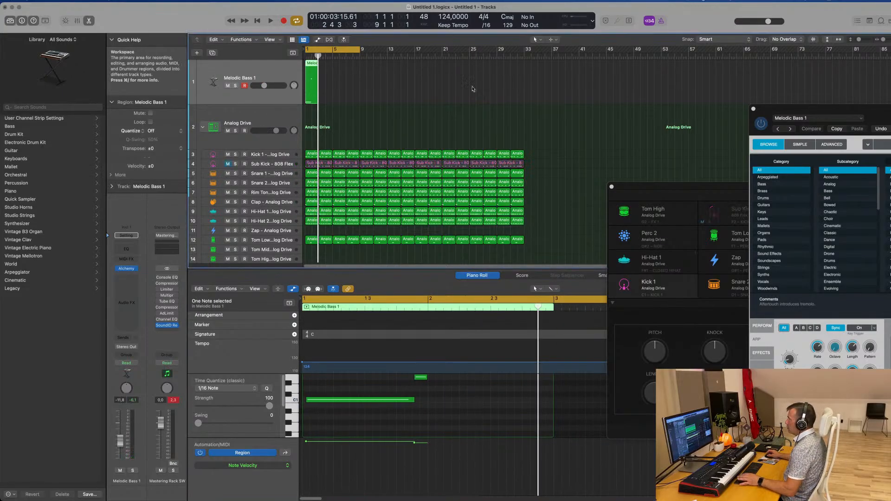
pyautogui.press('space')
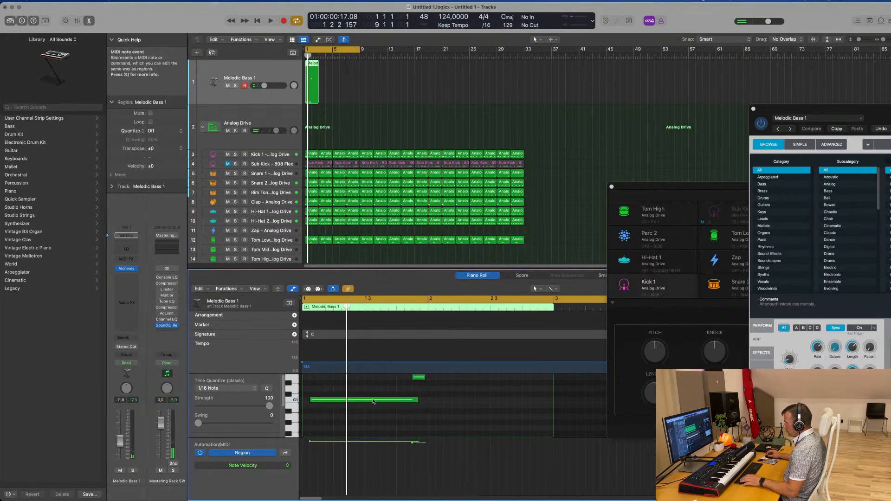
pyautogui.moveTo(374, 401); pyautogui.dragTo(366, 402)
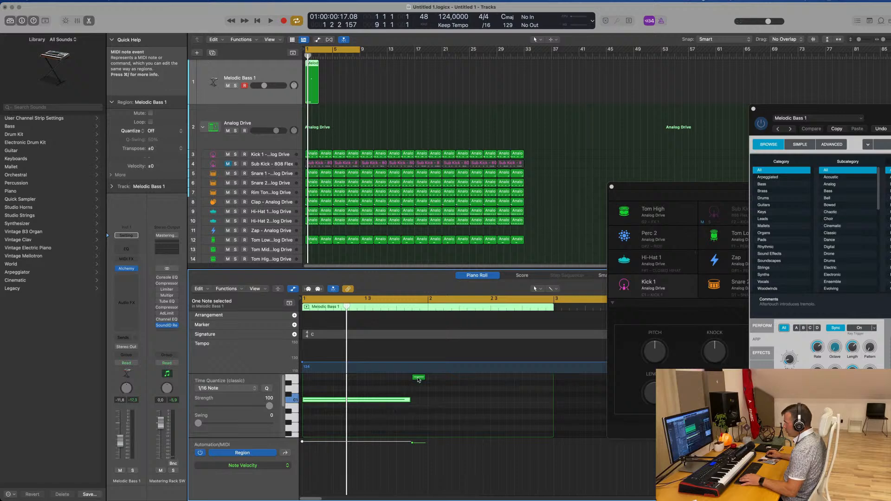
pyautogui.moveTo(423, 378); pyautogui.dragTo(411, 401)
pyautogui.press('space')
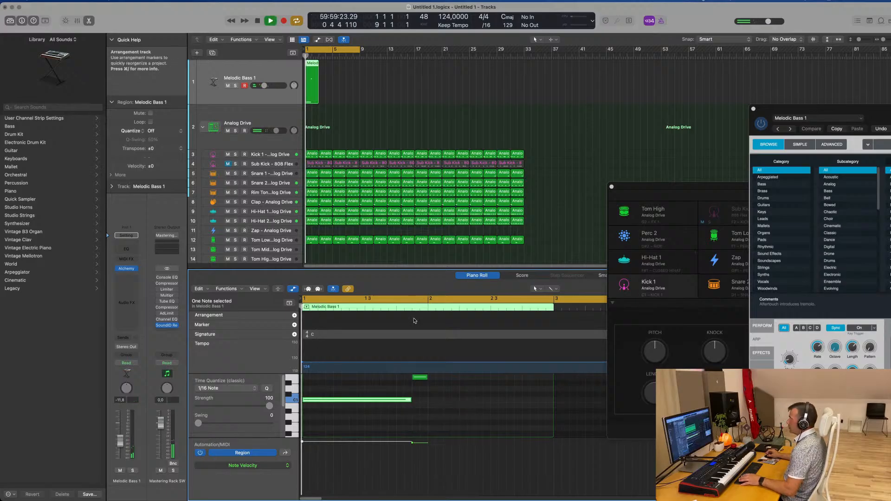
# Repeat the two-bar Melodic Bass 1 region three times to fill eight bars, and play it back
pyautogui.click(301, 96)
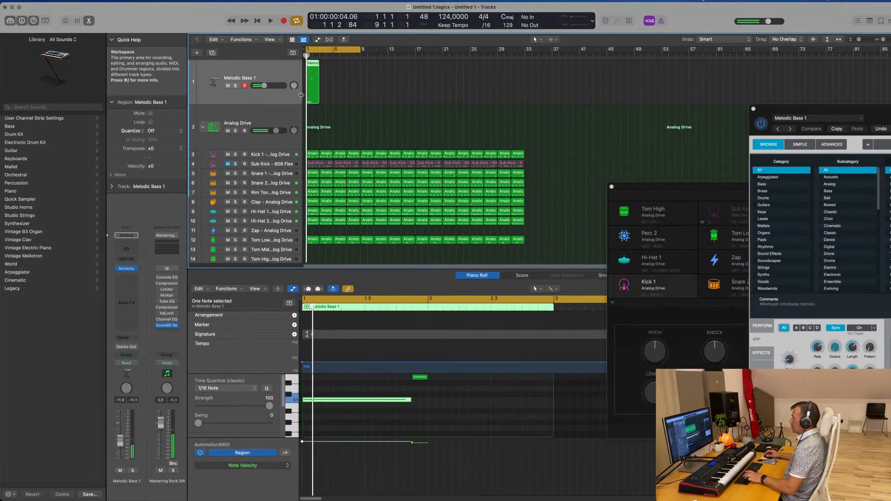
pyautogui.press('super+r')
pyautogui.press('super+r')
pyautogui.press('super+r')
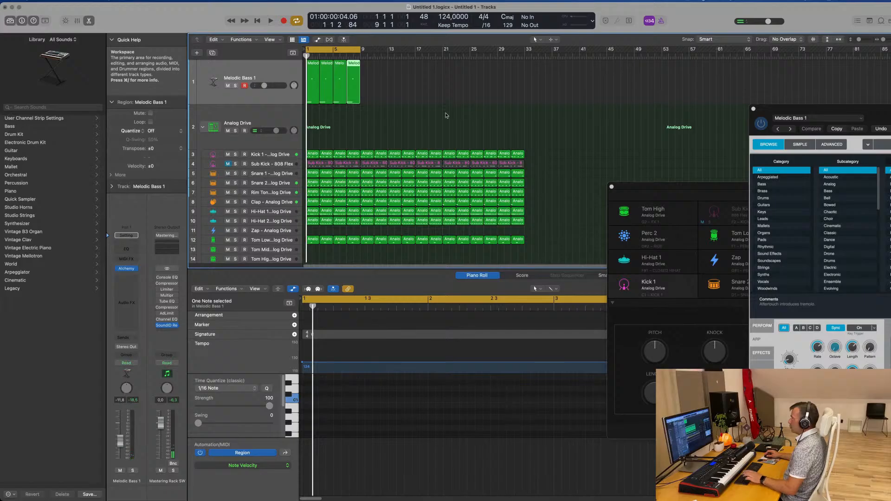
pyautogui.scroll(5, 396, 126)
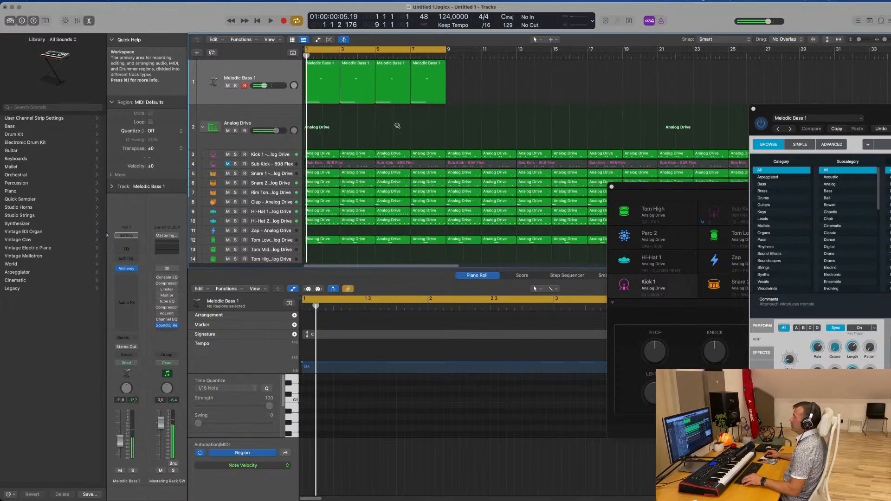
pyautogui.press('space')
pyautogui.scroll(-1, 396, 126)
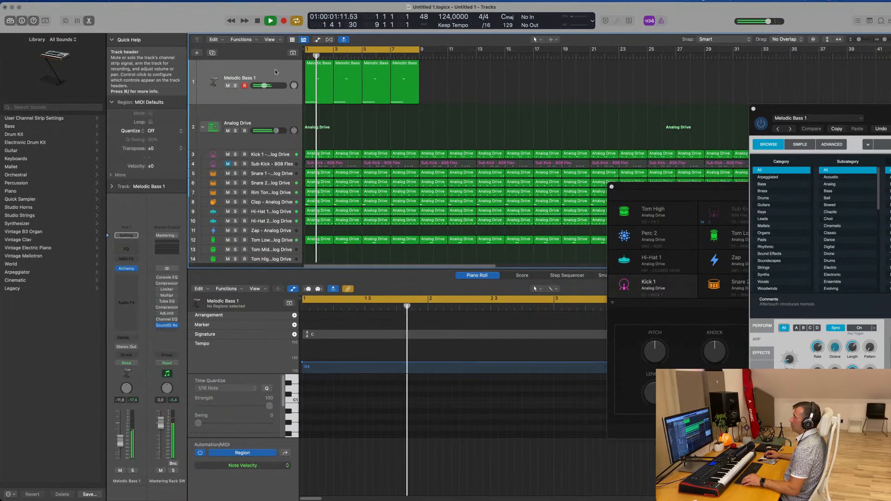
pyautogui.press('super+Left')
pyautogui.press('space')
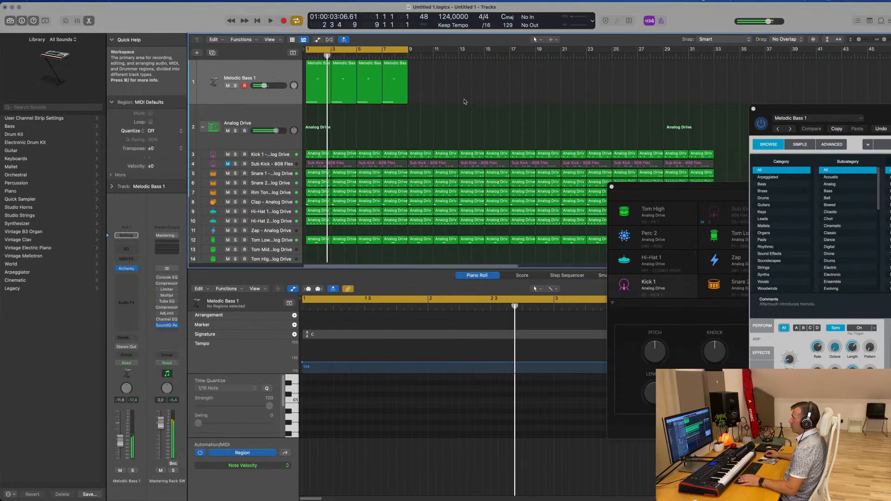
# Select all four Melodic Bass 1 regions, copy their first-bar notes into each region's second bar, and listen from the start
pyautogui.moveTo(473, 100); pyautogui.dragTo(319, 94)
pyautogui.scroll(-1, 445, 389)
pyautogui.scroll(-2, 445, 391)
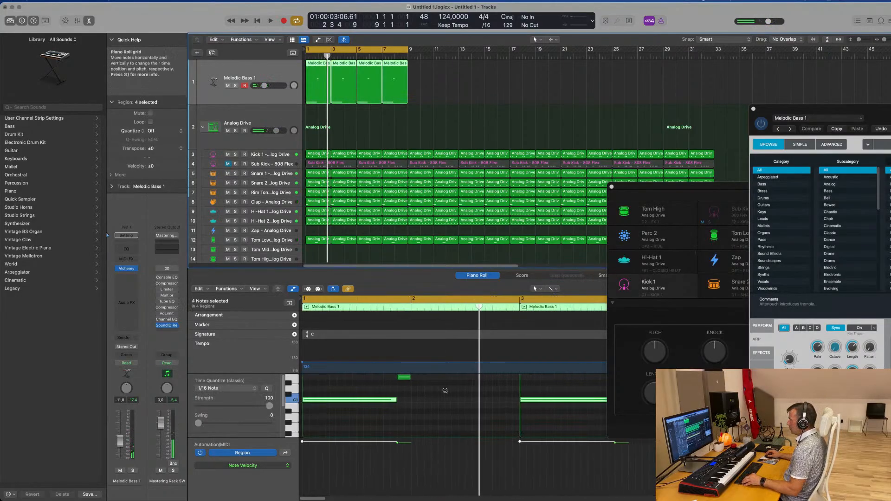
pyautogui.click(436, 395)
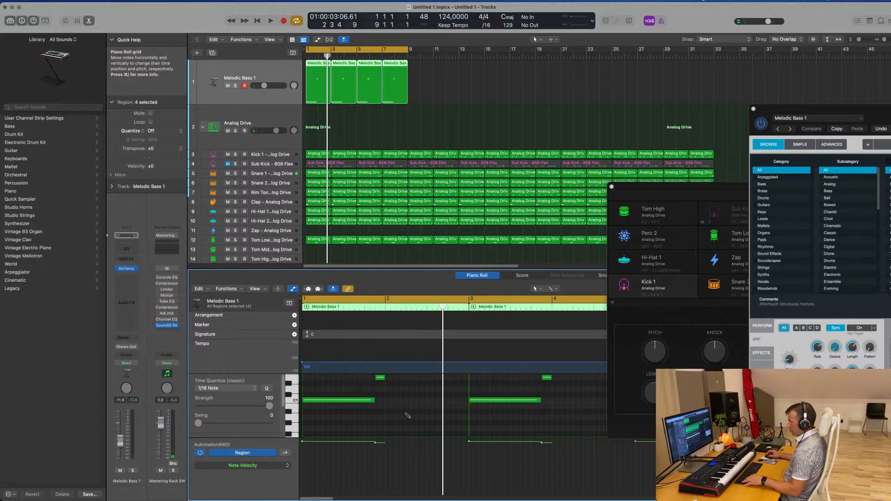
pyautogui.moveTo(376, 403); pyautogui.dragTo(432, 403)
pyautogui.press('space')
pyautogui.click(277, 65)
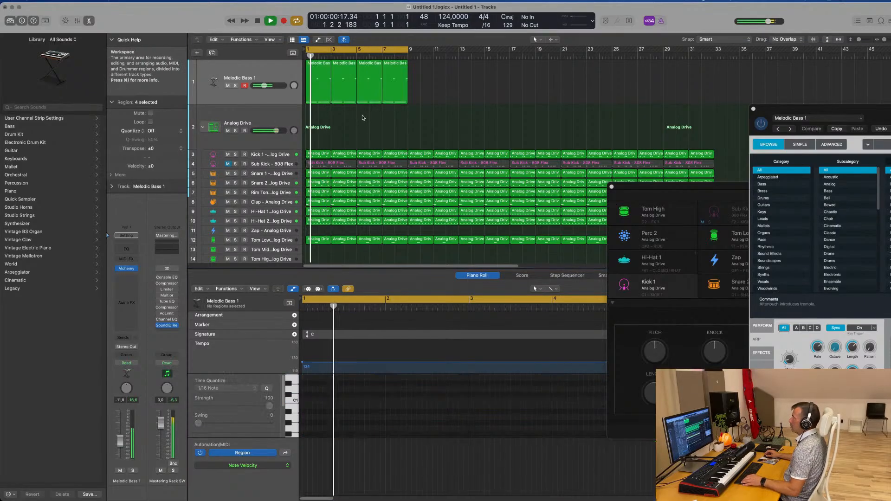
pyautogui.click(279, 74)
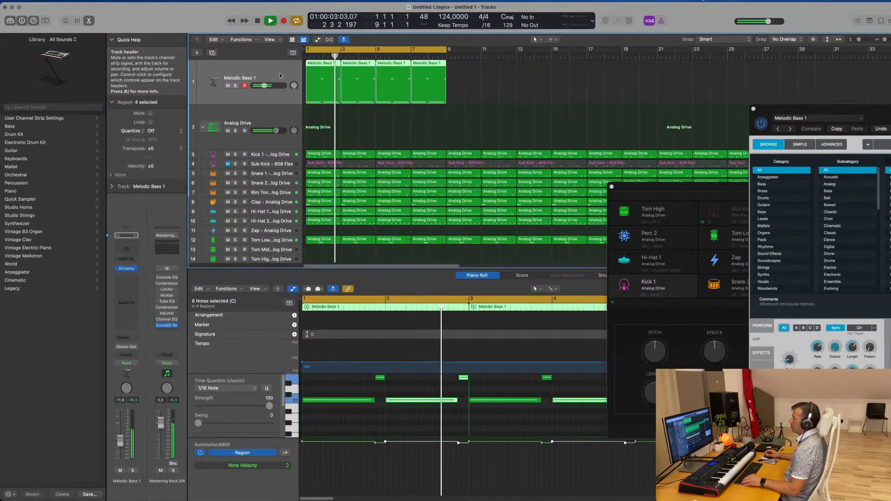
pyautogui.press('Return')
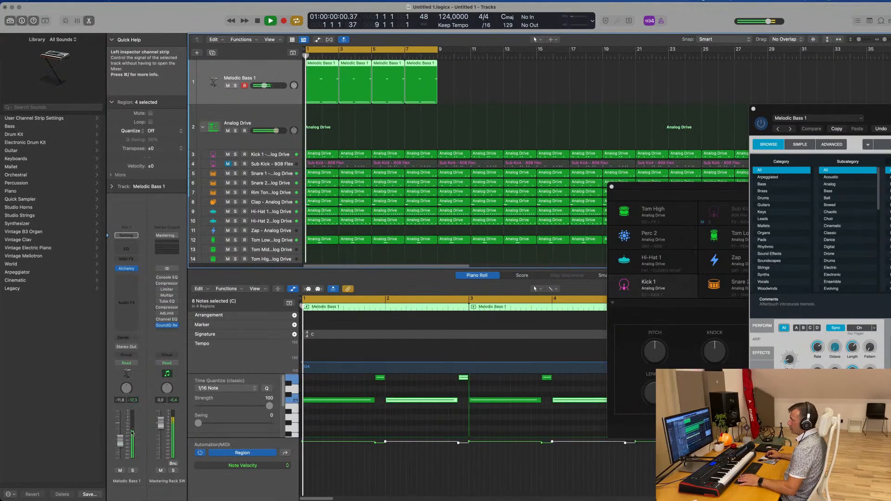
# Bring up the Alchemy synth of Melodic Bass 1 and set its filter cutoff to about 28.1%
pyautogui.click(126, 269)
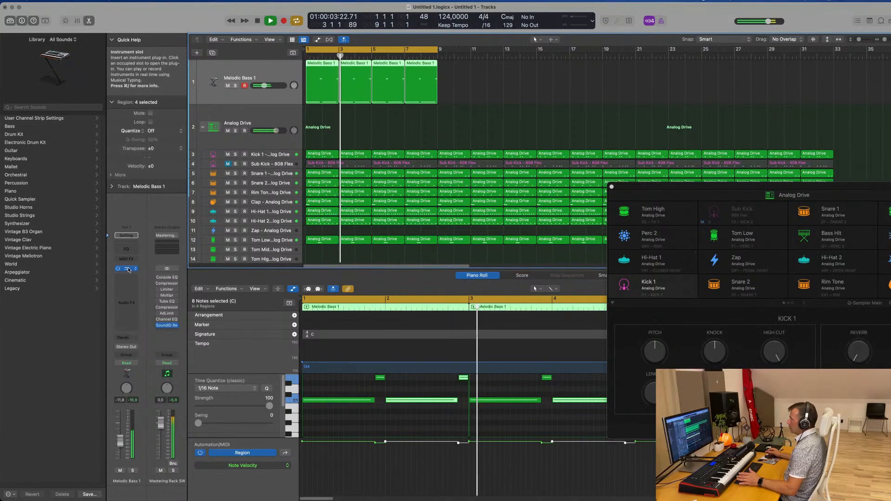
pyautogui.click(127, 269)
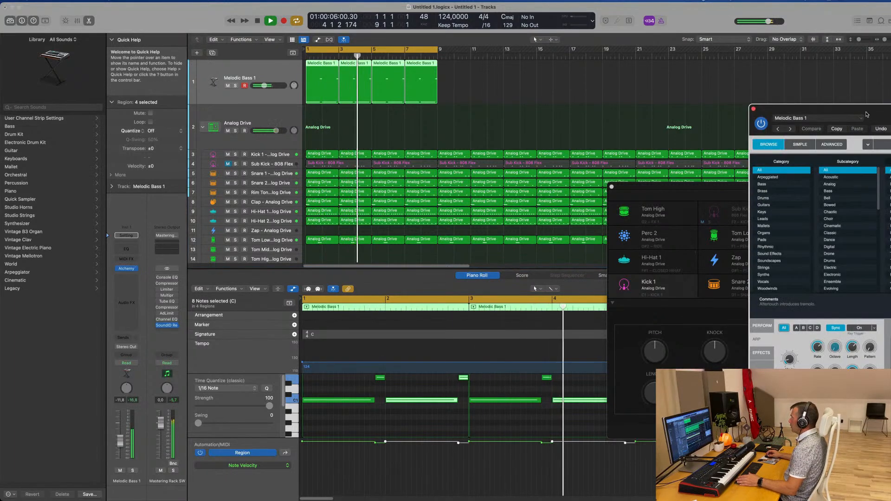
pyautogui.moveTo(866, 115); pyautogui.dragTo(416, 73)
pyautogui.click(321, 288)
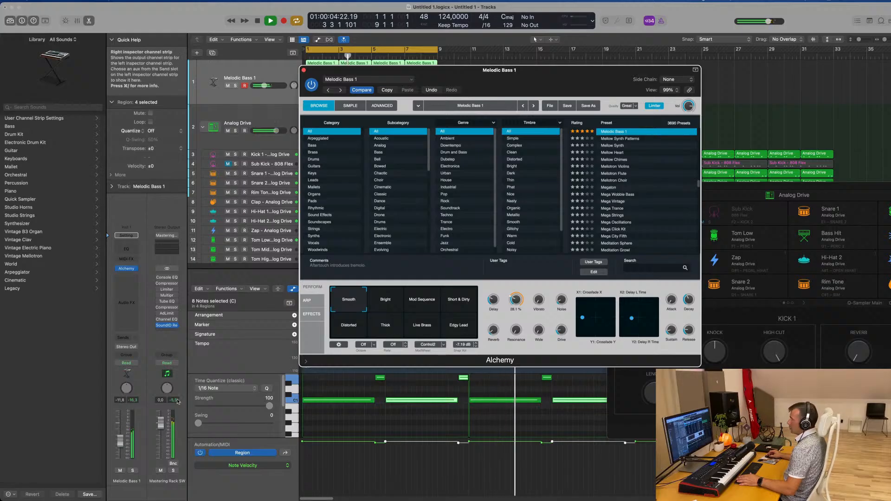
# Raise the Melodic Bass 1 track volume to about -5.3 dB
pyautogui.moveTo(120, 432); pyautogui.dragTo(120, 431)
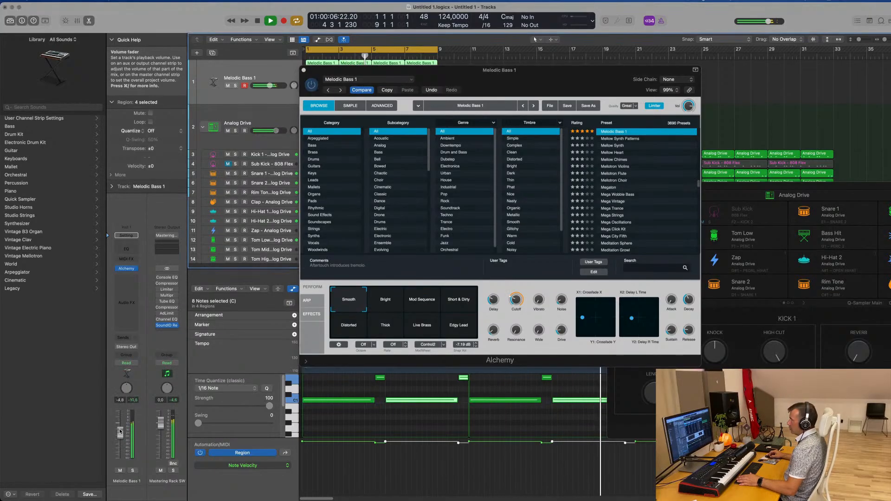
pyautogui.moveTo(530, 70); pyautogui.dragTo(649, 40)
pyautogui.moveTo(119, 434); pyautogui.dragTo(119, 434)
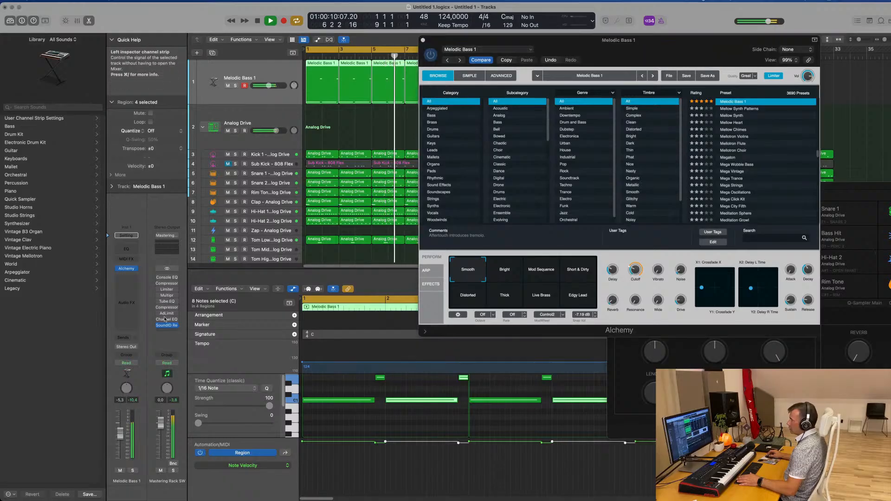
# Insert a Vintage Tube EQ on the Melodic Bass 1 channel and load its Big Synth preset
pyautogui.click(126, 281)
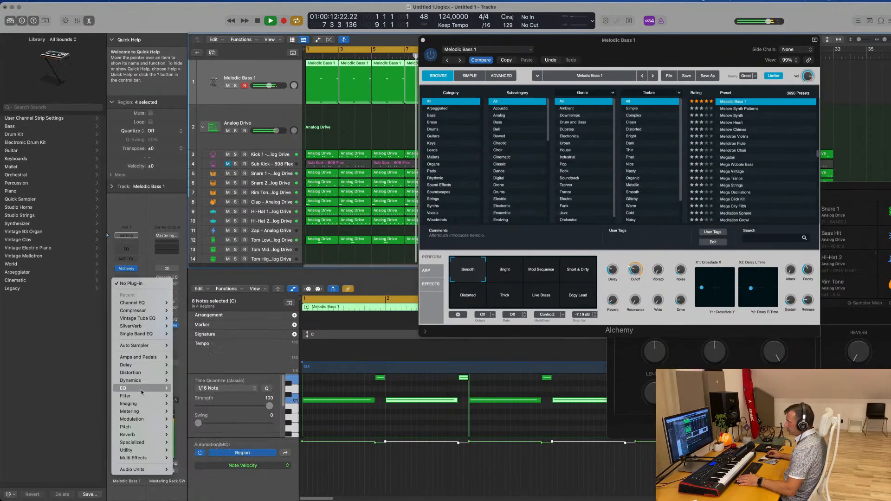
pyautogui.moveTo(122, 388)
pyautogui.moveTo(218, 493)
pyautogui.moveTo(285, 493)
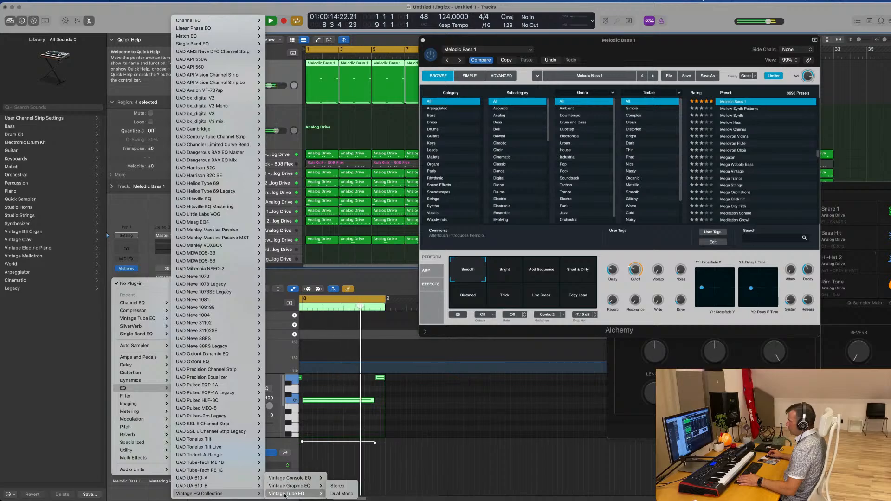
pyautogui.click(335, 493)
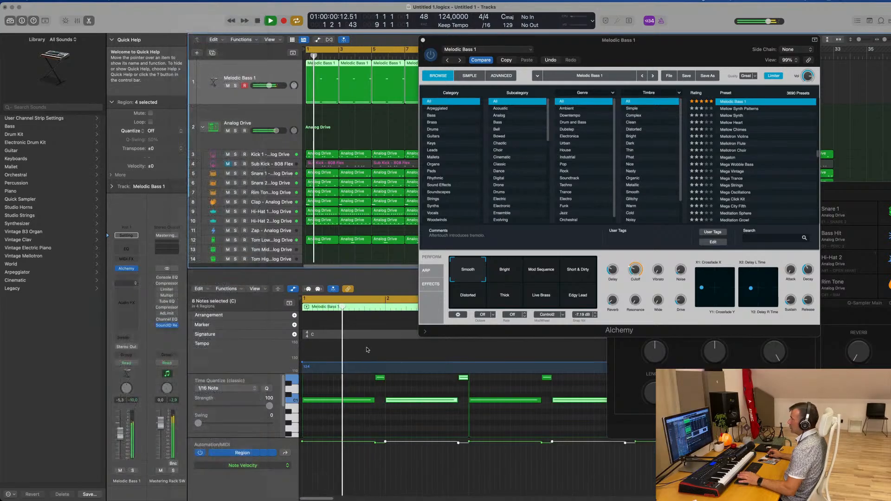
pyautogui.click(332, 103)
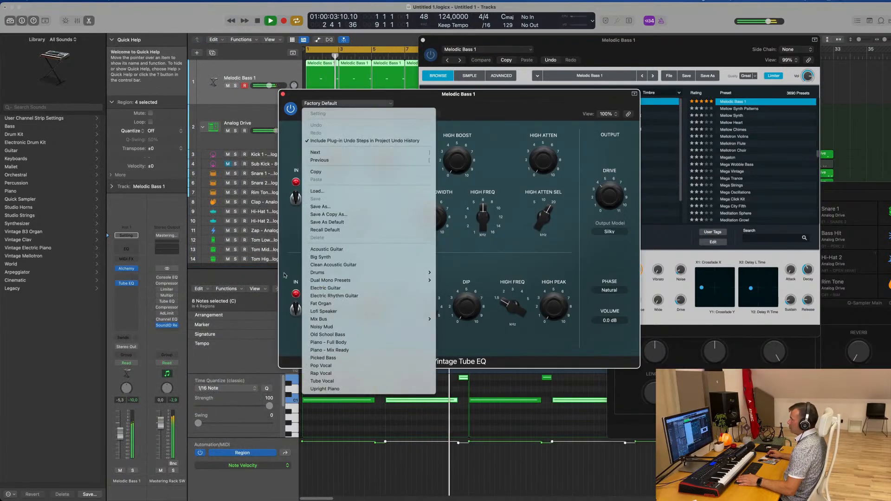
pyautogui.click(321, 257)
pyautogui.moveTo(431, 109); pyautogui.dragTo(320, 130)
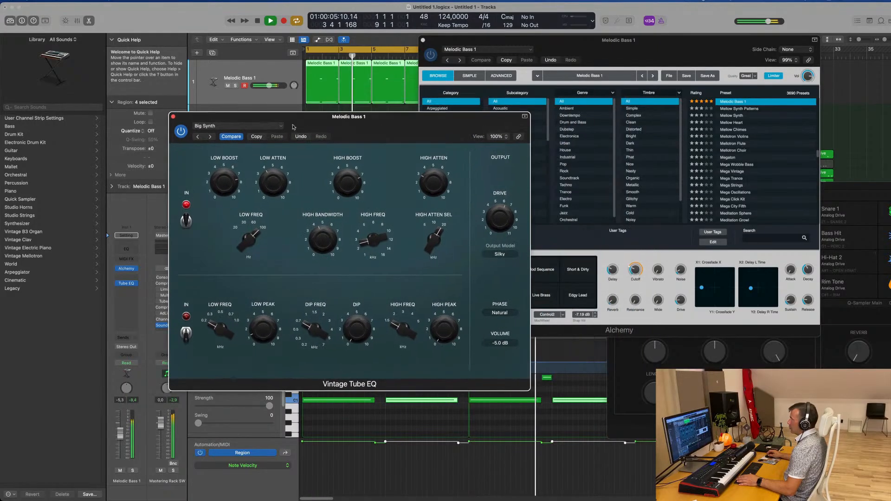
pyautogui.click(171, 115)
# Lower the Melodic Bass 1 track volume to about -10.6 dB and close the Alchemy window
pyautogui.moveTo(588, 64); pyautogui.dragTo(426, 144)
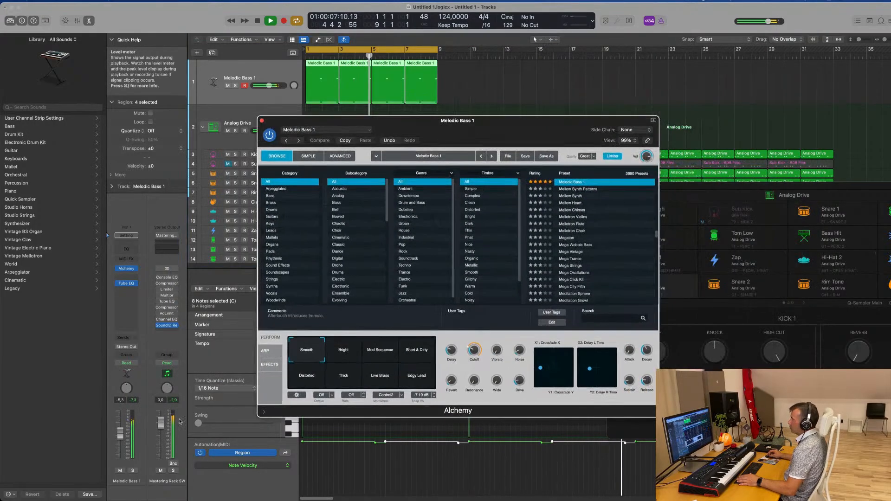
pyautogui.moveTo(127, 440); pyautogui.dragTo(128, 448)
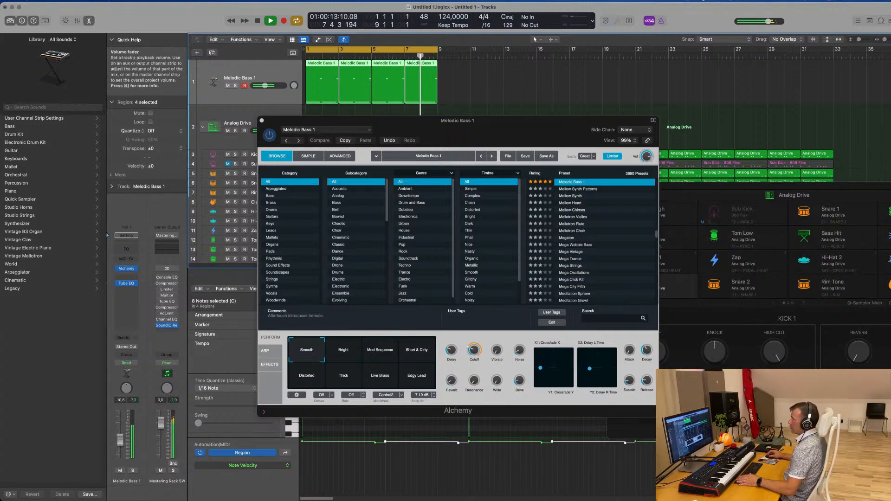
pyautogui.moveTo(469, 139); pyautogui.dragTo(409, 141)
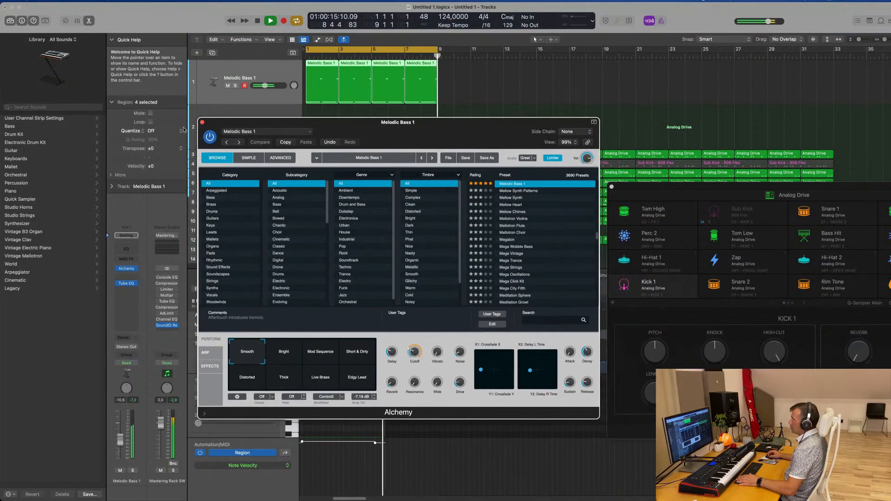
pyautogui.click(201, 123)
# Select the four Melodic Bass 1 regions and repeat them three times so the bass line reaches bar 33
pyautogui.hscroll(-3, 450, 87)
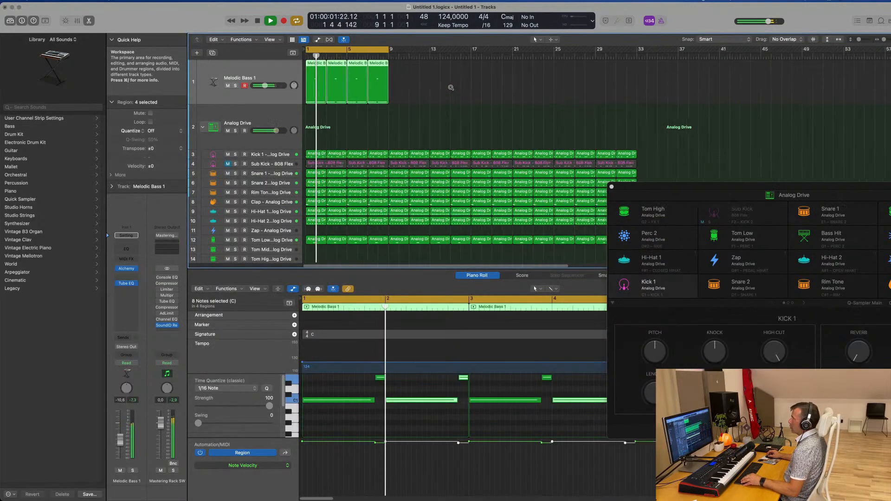
pyautogui.hscroll(-1, 450, 87)
pyautogui.moveTo(431, 88); pyautogui.dragTo(314, 89)
pyautogui.press('super+r')
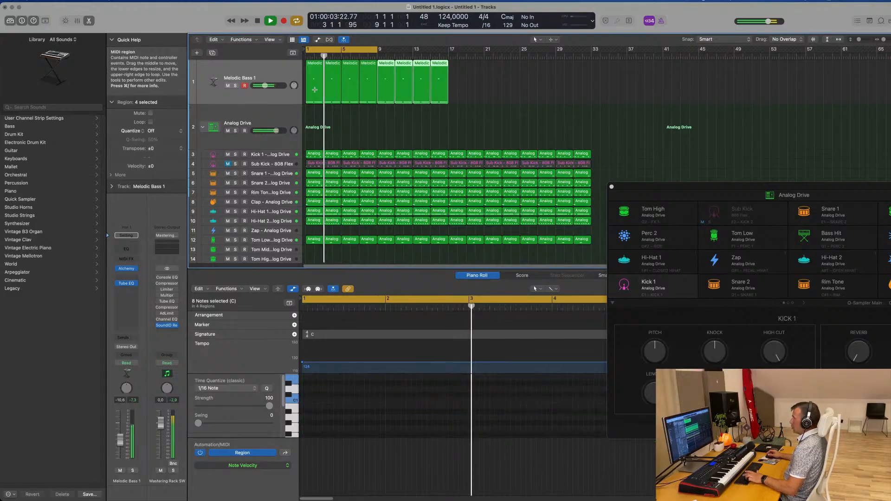
pyautogui.press('super+r')
pyautogui.press('super+r')
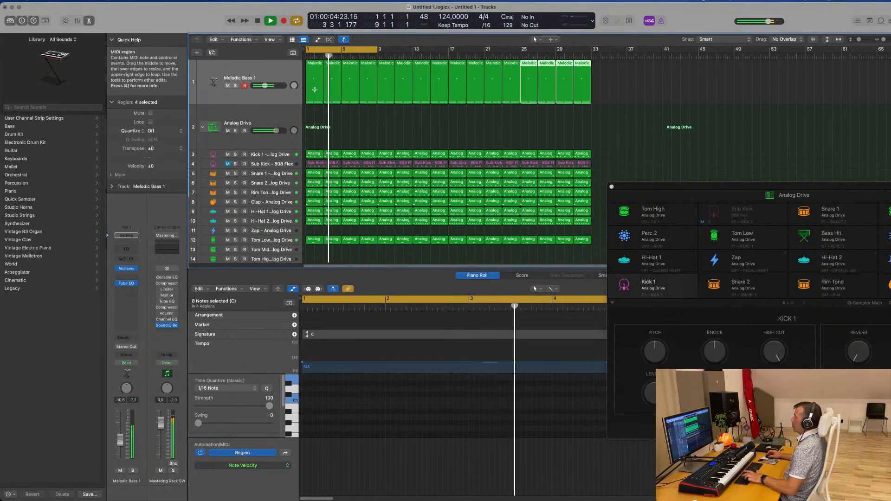
# Open Alchemy on the Melodic Bass 1 track, raise its cutoff to about 22.5%, and set the track volume to about -8.2 dB
pyautogui.click(275, 74)
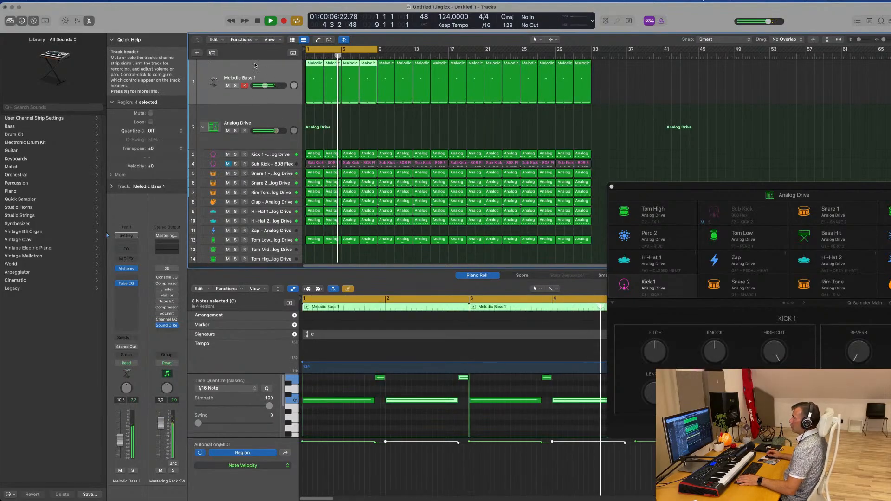
pyautogui.click(128, 269)
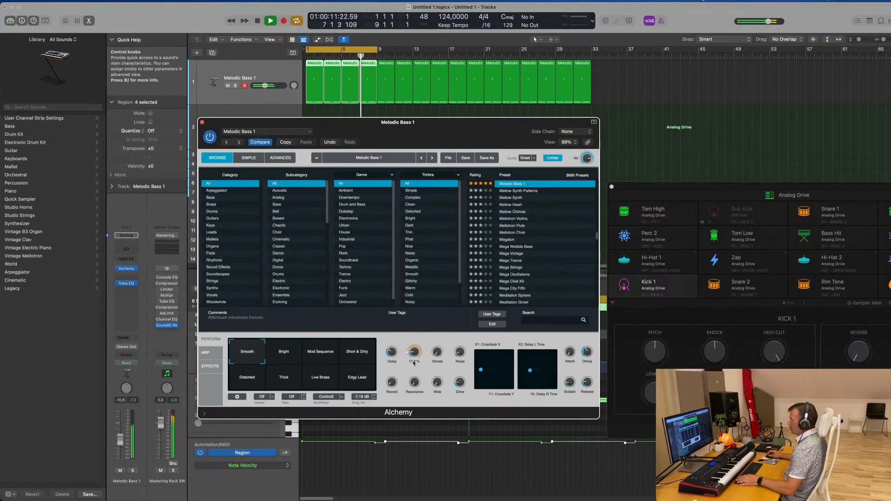
pyautogui.moveTo(414, 359); pyautogui.dragTo(414, 360)
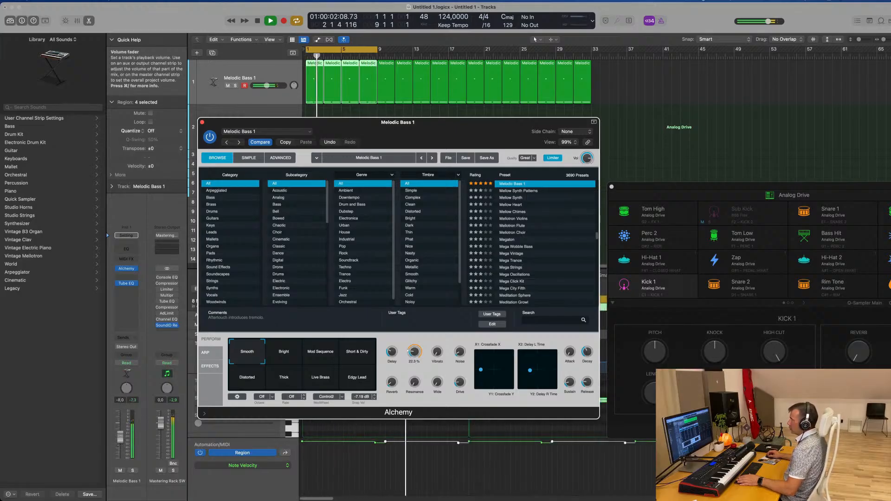
pyautogui.click(120, 437)
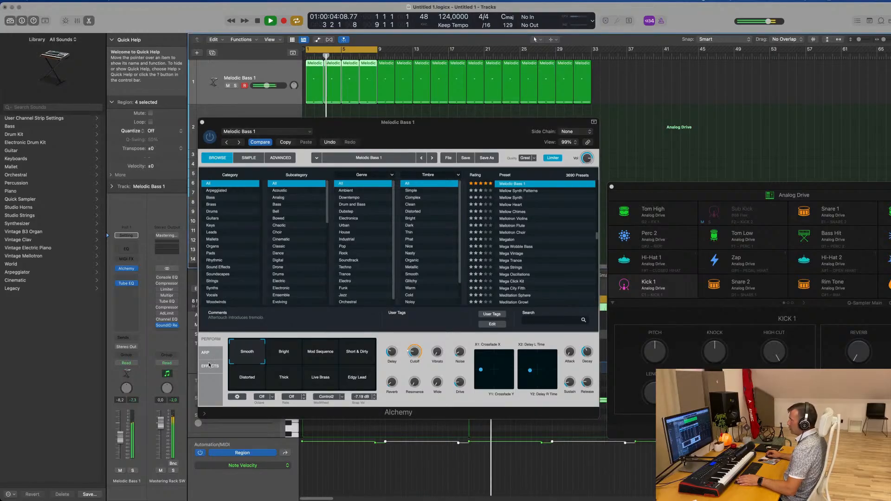
# Check Alchemy's advanced view, set the cutoff to about 15.9%, and raise the Melodic Bass 1 track volume to about -5.6 dB
pyautogui.click(285, 158)
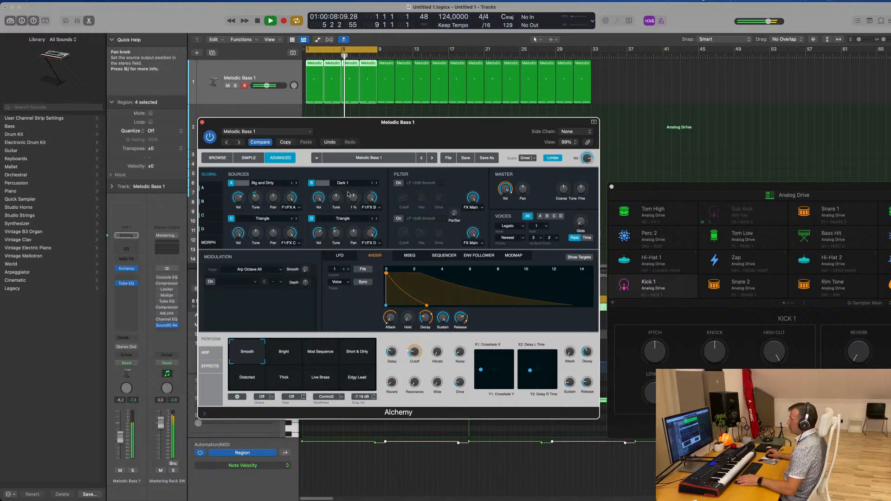
pyautogui.click(217, 158)
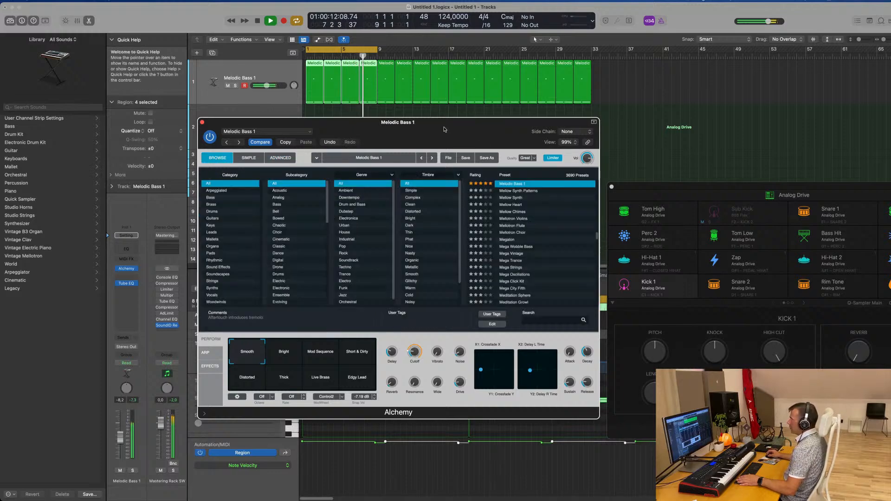
pyautogui.moveTo(444, 130); pyautogui.dragTo(451, 107)
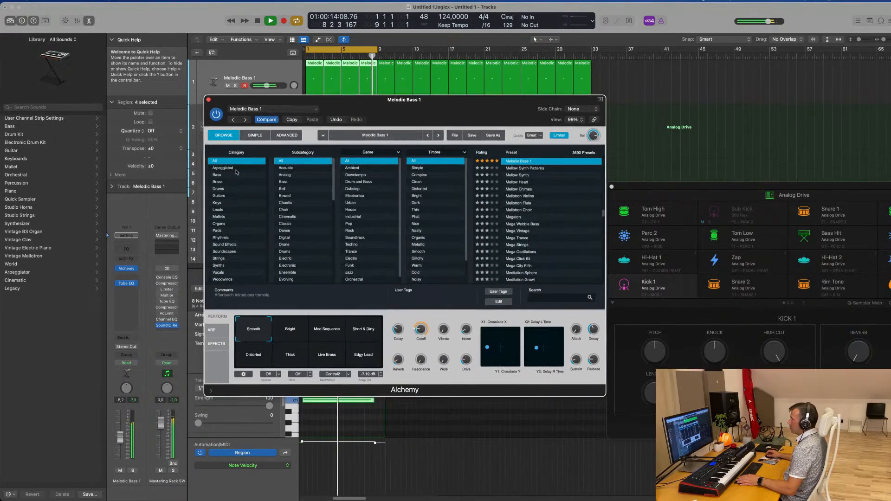
pyautogui.moveTo(425, 336); pyautogui.dragTo(425, 333)
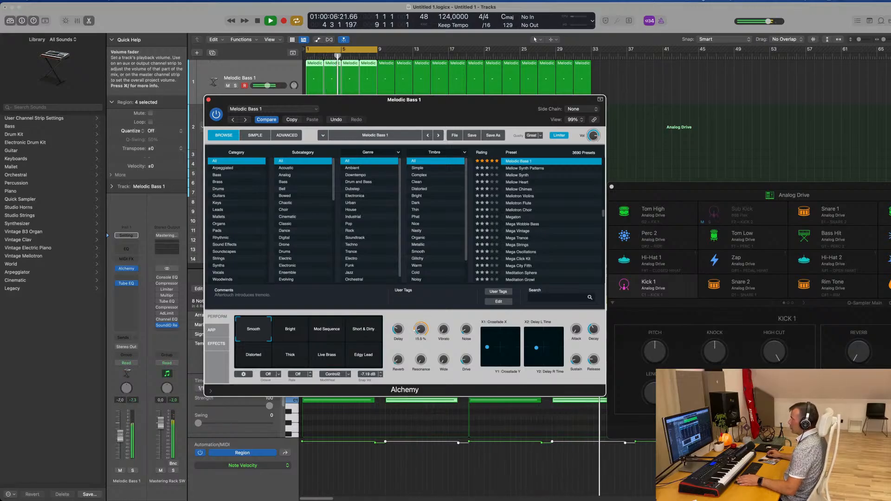
pyautogui.moveTo(268, 86); pyautogui.dragTo(269, 86)
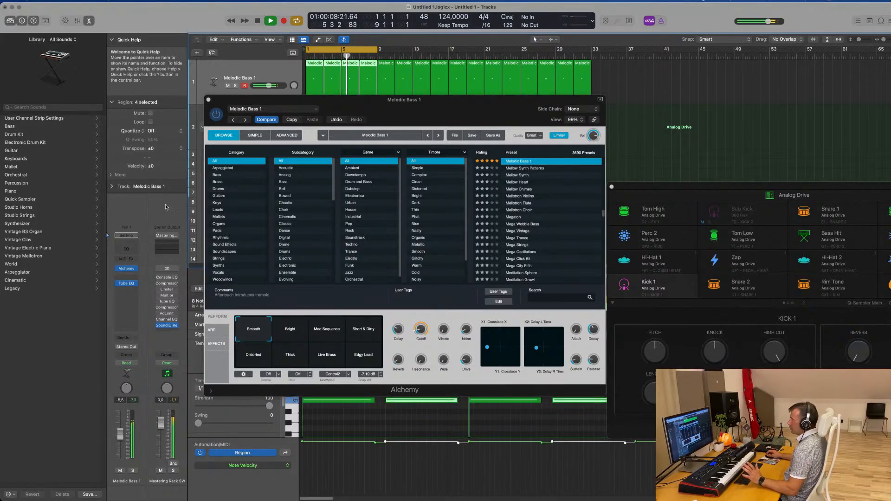
# Add a Channel EQ to Melodic Bass 1, boost its 75 Hz band by 3.7 dB, and close the plug-in windows
pyautogui.doubleClick(127, 249)
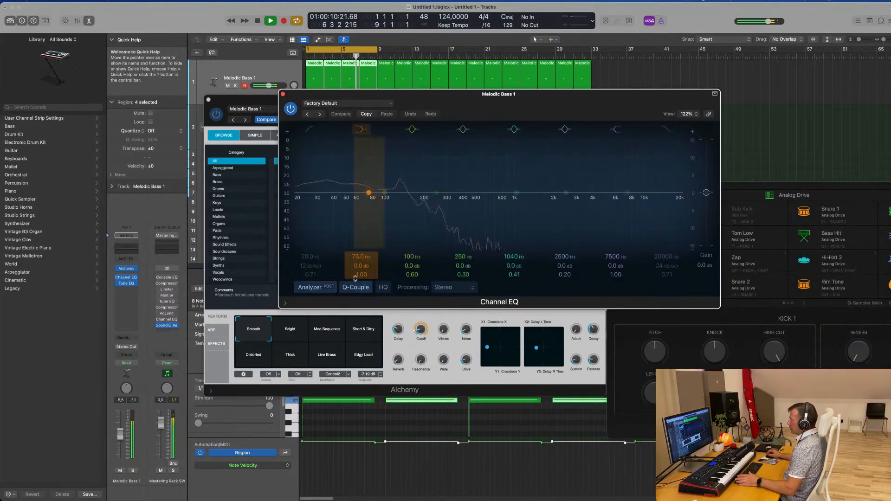
pyautogui.moveTo(358, 265); pyautogui.dragTo(359, 259)
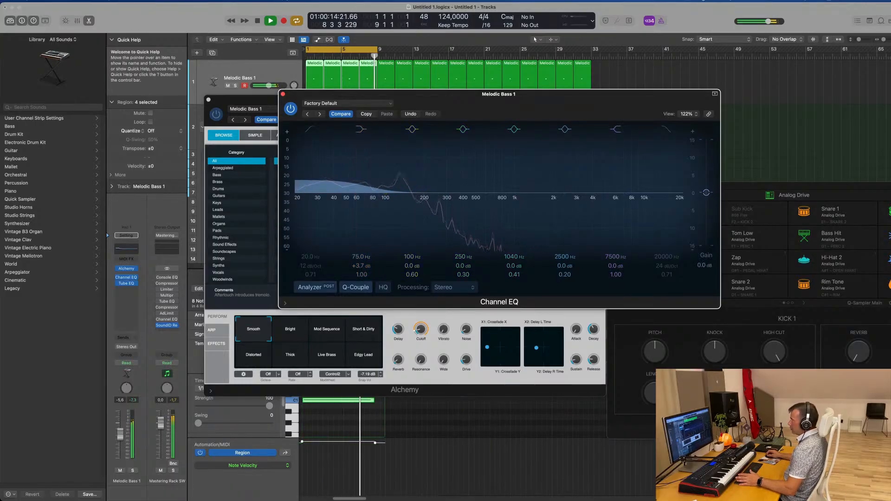
pyautogui.click(282, 94)
pyautogui.moveTo(223, 104); pyautogui.dragTo(234, 101)
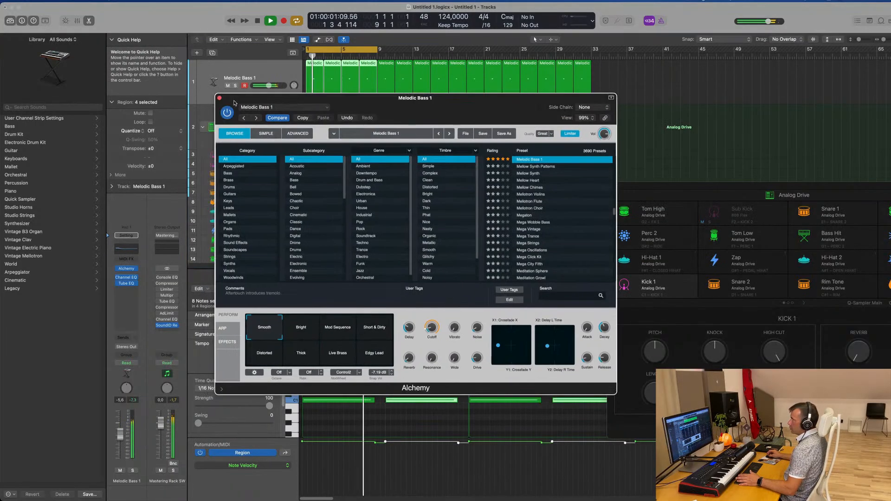
pyautogui.click(219, 98)
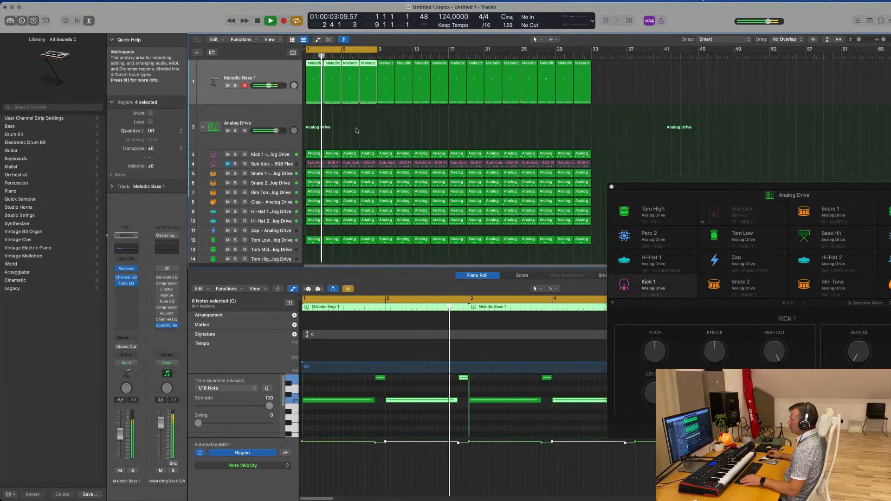
# Duplicate the Melodic Bass 1 track and copy its first region onto the new track
pyautogui.click(212, 53)
pyautogui.moveTo(314, 81); pyautogui.dragTo(314, 125)
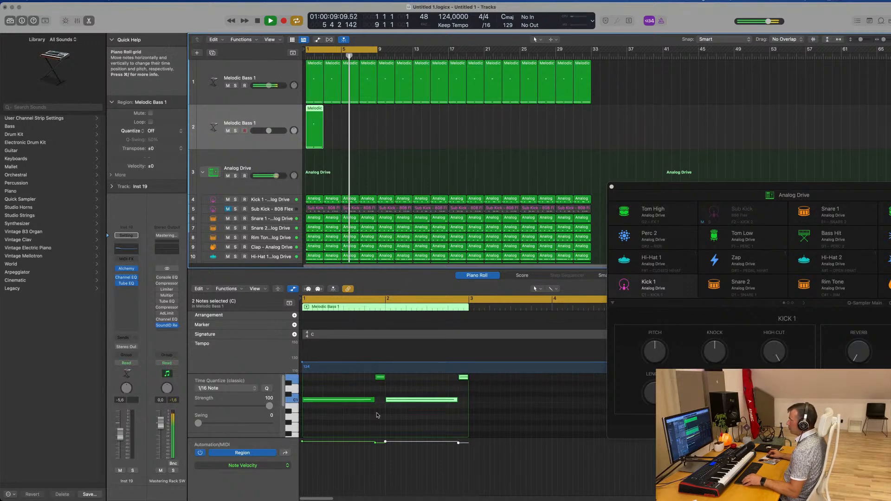
# In the copied region, move the first short upper note to the start, delete both bar 2 notes, and shorten the C1 note
pyautogui.scroll(2, 377, 415)
pyautogui.click(362, 389)
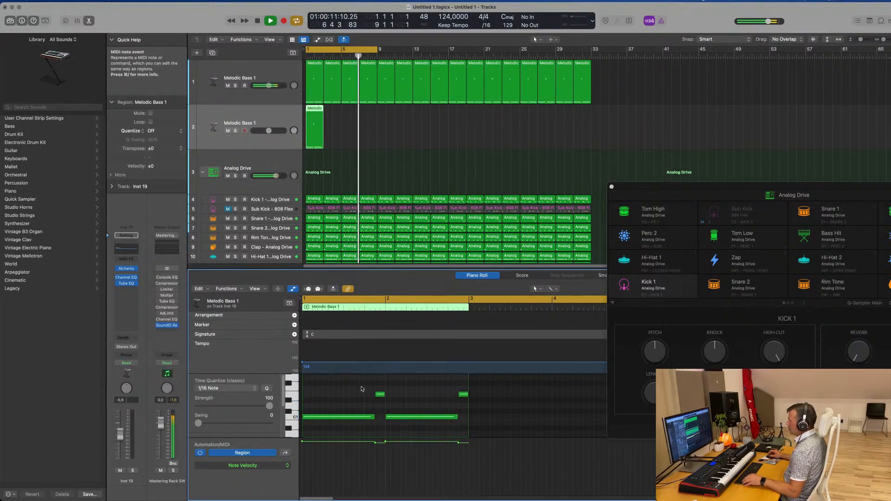
pyautogui.moveTo(381, 397); pyautogui.dragTo(311, 397)
pyautogui.moveTo(421, 390); pyautogui.dragTo(467, 429)
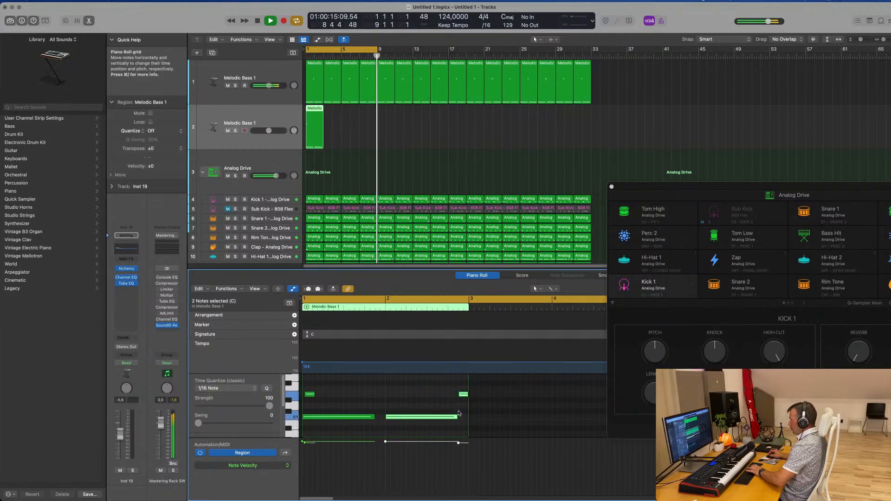
pyautogui.press('Delete')
pyautogui.moveTo(373, 416); pyautogui.dragTo(312, 416)
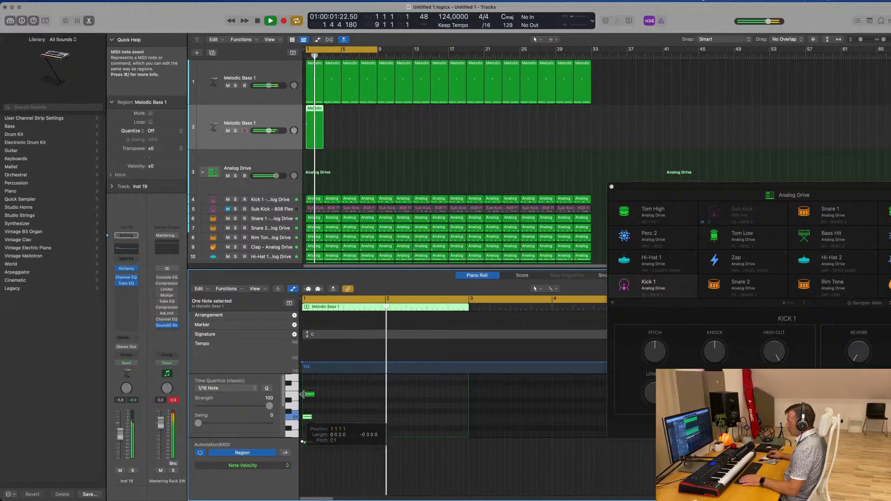
# Build a three-note chord at the start of the copied region and stretch its notes across the full two bars
pyautogui.click(309, 394)
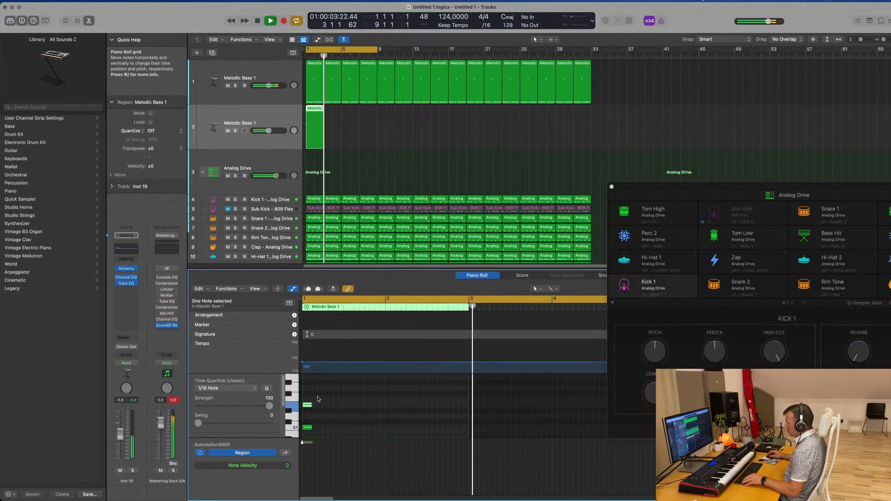
pyautogui.scroll(2, 310, 398)
pyautogui.moveTo(306, 409); pyautogui.dragTo(467, 433)
pyautogui.press('Return')
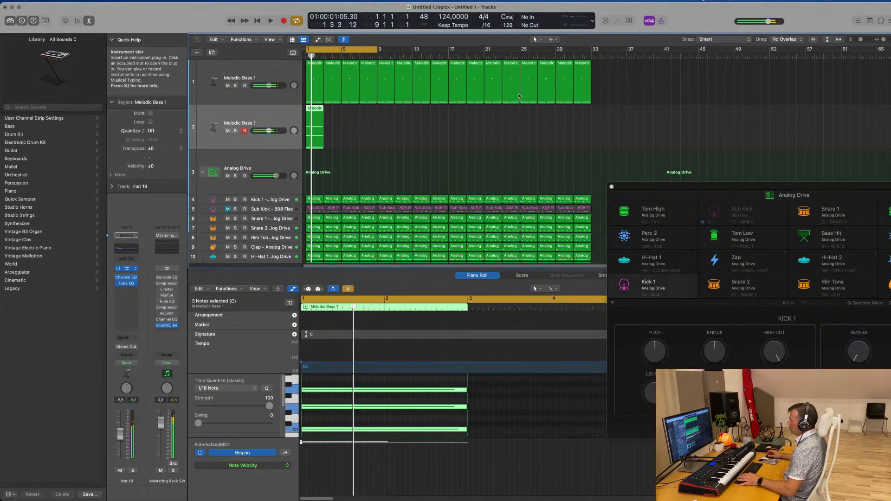
# Open Alchemy on the duplicated bass track, transpose the three chord notes to a higher octave, and play them back
pyautogui.click(388, 424)
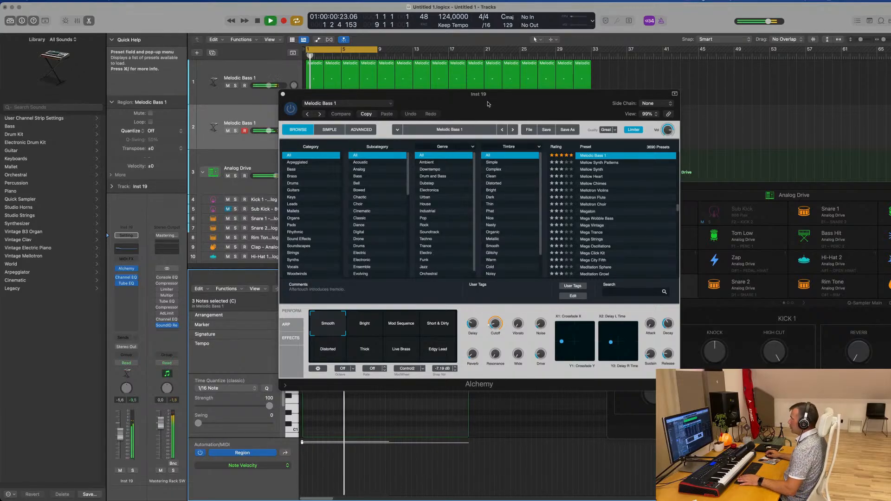
pyautogui.moveTo(542, 103); pyautogui.dragTo(781, 111)
pyautogui.press('space')
pyautogui.scroll(5, 339, 395)
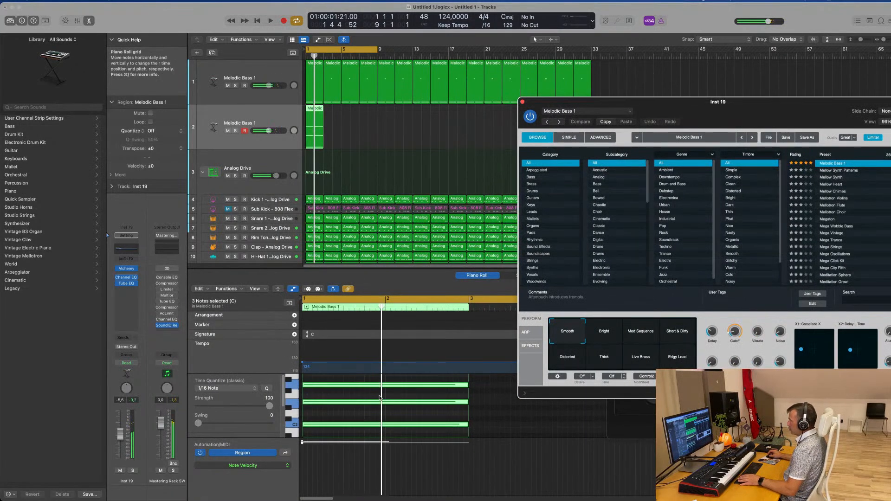
pyautogui.click(370, 389)
pyautogui.press('super+a')
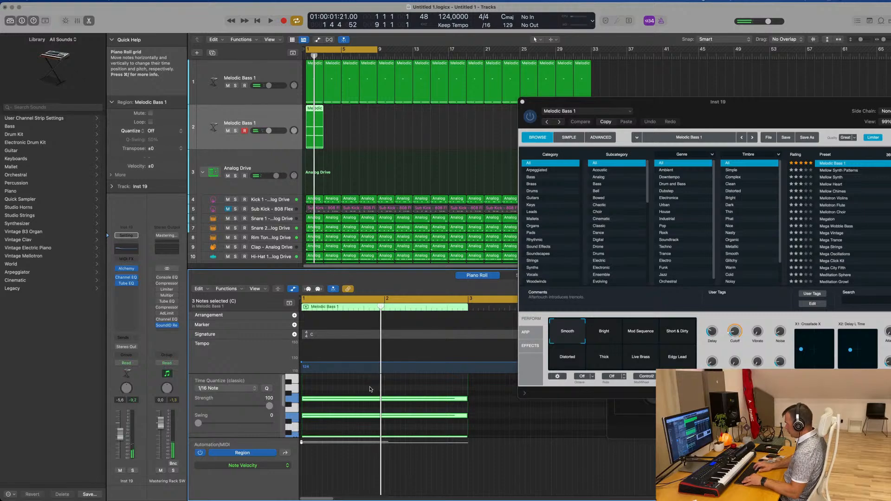
pyautogui.press('space')
pyautogui.moveTo(685, 112); pyautogui.dragTo(635, 96)
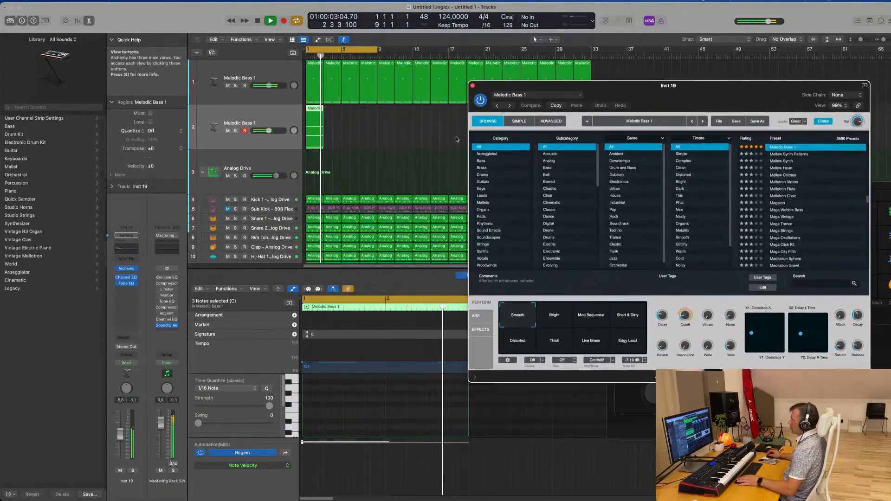
# Stop playback and repeat the two-bar chord region on the duplicated track until it reaches bar 33
pyautogui.press('space')
pyautogui.click(357, 138)
pyautogui.click(290, 136)
pyautogui.press('super+r')
pyautogui.press('super+r')
pyautogui.press('super+r')
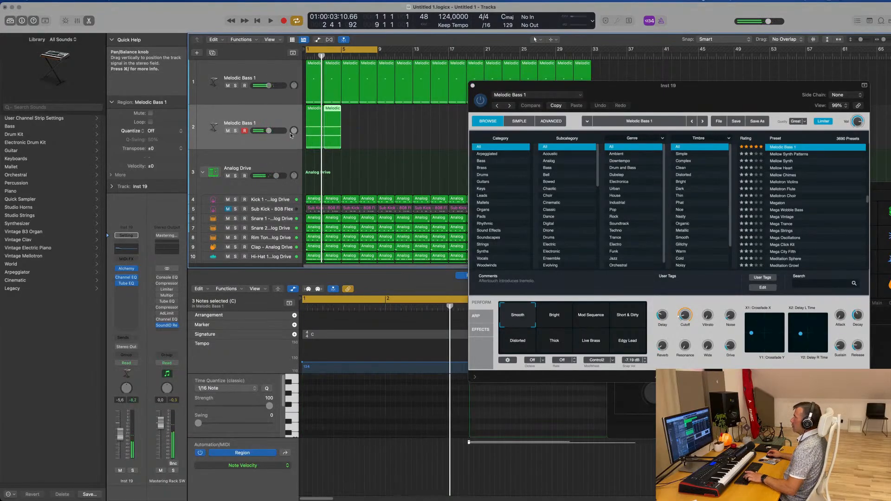
pyautogui.click(300, 130)
pyautogui.press('super+r')
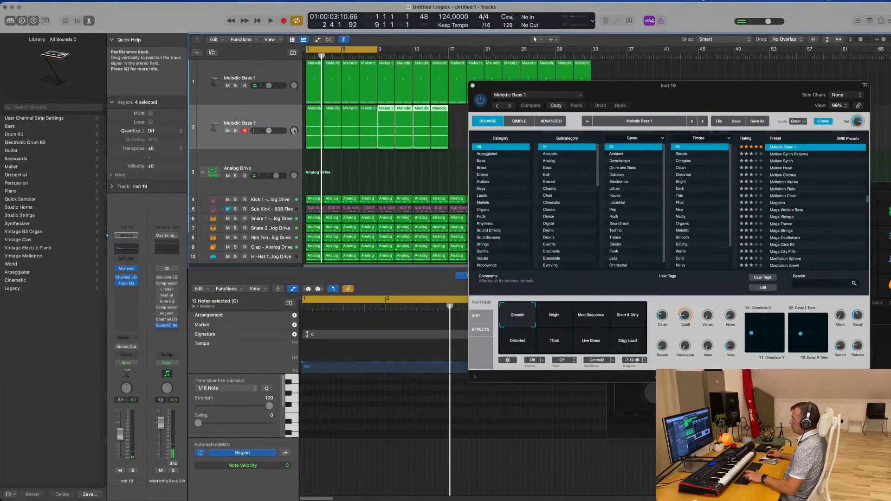
pyautogui.press('super+r')
# Play back the chord track and set its Alchemy cutoff to about 20.8%
pyautogui.moveTo(570, 91); pyautogui.dragTo(473, 147)
pyautogui.press('space')
pyautogui.moveTo(543, 163); pyautogui.dragTo(528, 142)
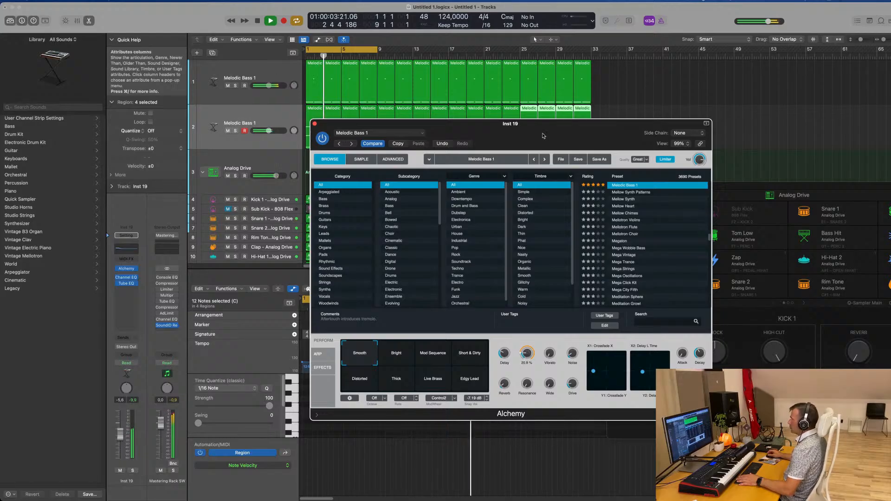
# Delete the repeated chord regions and extend the first region and its three notes to bar 9
pyautogui.moveTo(412, 142); pyautogui.dragTo(699, 142)
pyautogui.press('space')
pyautogui.moveTo(618, 108); pyautogui.dragTo(377, 145)
pyautogui.press('Delete')
pyautogui.scroll(-4, 436, 425)
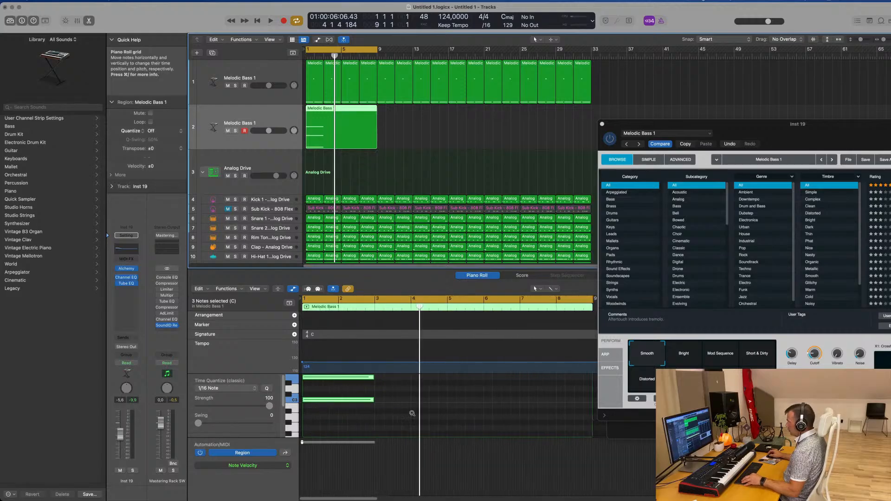
pyautogui.moveTo(389, 381); pyautogui.dragTo(593, 408)
# Play the long chord, raise its Alchemy cutoff to about 25.6%, and lower the track volume to about -8.2 dB
pyautogui.press('space')
pyautogui.moveTo(829, 131); pyautogui.dragTo(636, 93)
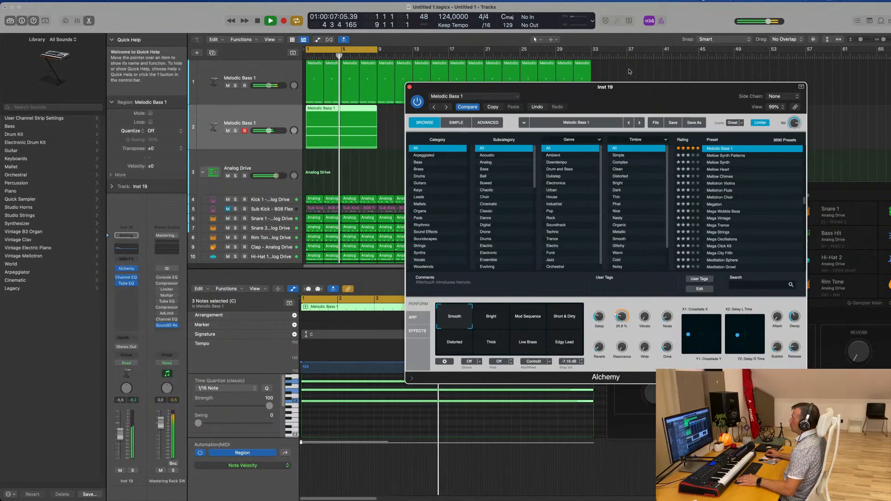
pyautogui.moveTo(629, 107); pyautogui.dragTo(700, 111)
pyautogui.click(238, 114)
pyautogui.press('space')
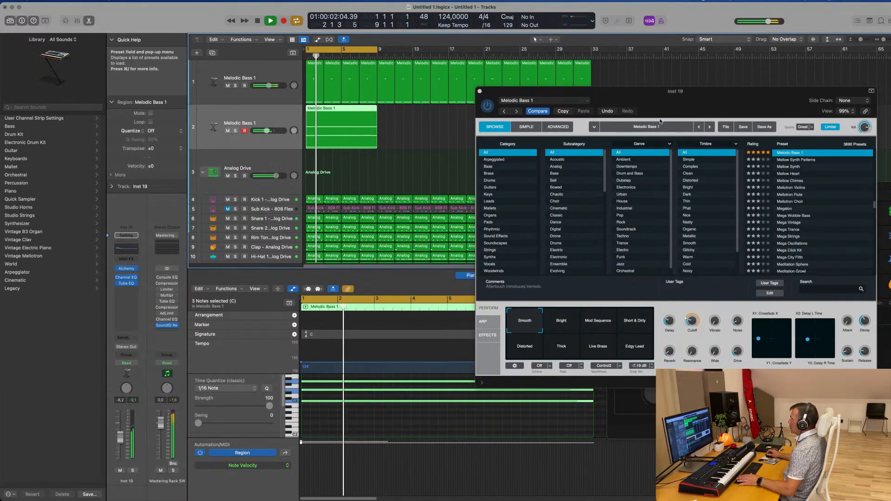
# Load a preset velocity pattern into Alchemy's arpeggiator on the chord track and raise the track volume to about -4.9 dB
pyautogui.moveTo(689, 97); pyautogui.dragTo(506, 132)
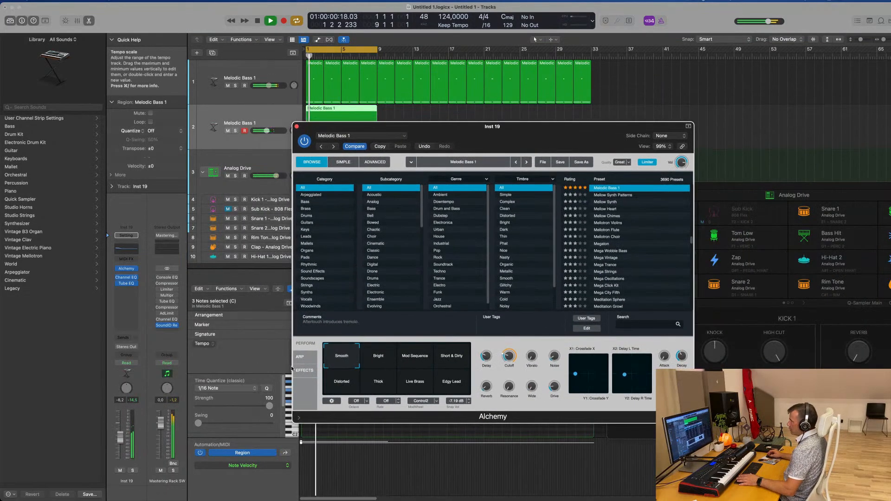
pyautogui.click(301, 358)
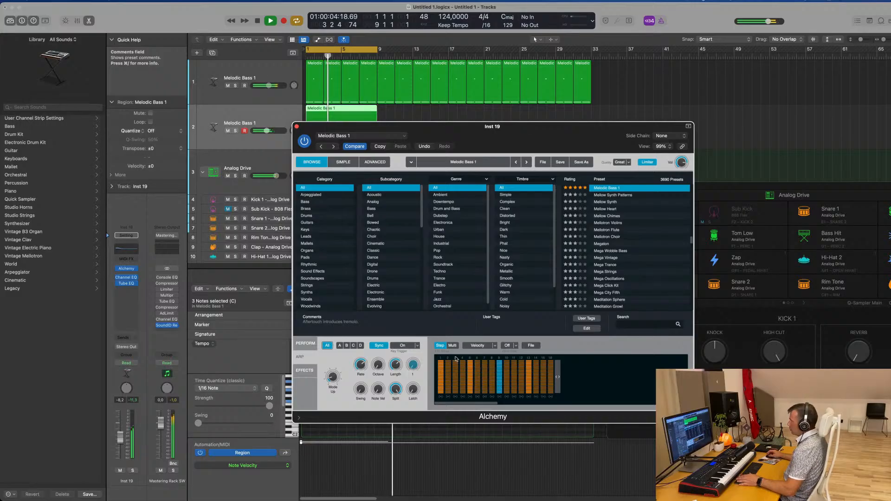
pyautogui.click(515, 346)
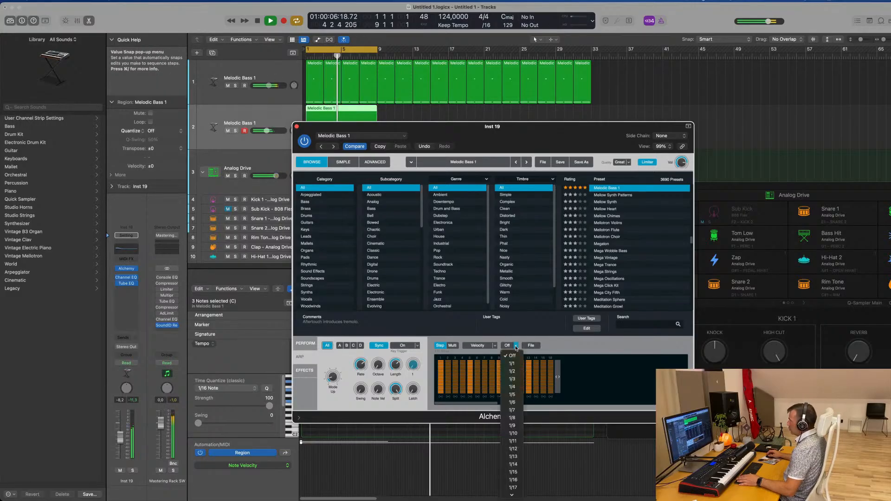
pyautogui.click(534, 346)
pyautogui.click(532, 345)
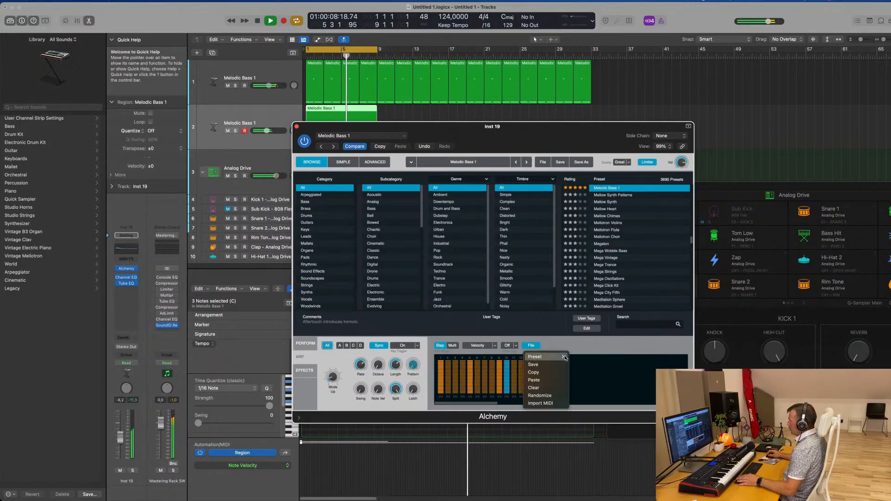
pyautogui.moveTo(564, 357)
pyautogui.click(587, 377)
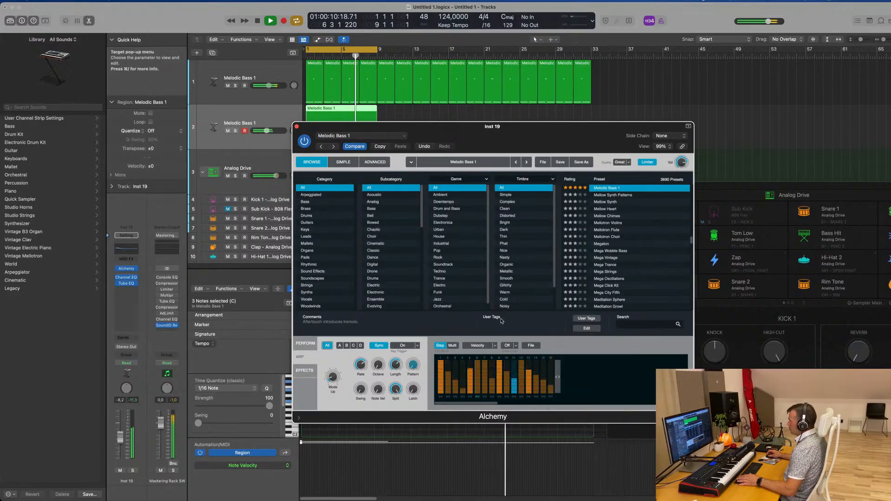
pyautogui.moveTo(522, 146); pyautogui.dragTo(667, 90)
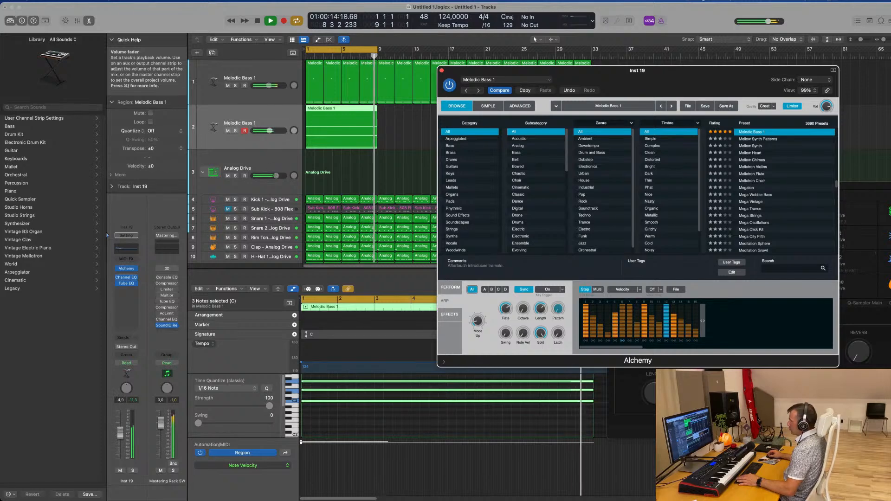
# Try another preset velocity pattern in the chord track's Alchemy arpeggiator
pyautogui.moveTo(266, 131); pyautogui.dragTo(270, 130)
pyautogui.click(676, 289)
pyautogui.moveTo(689, 301)
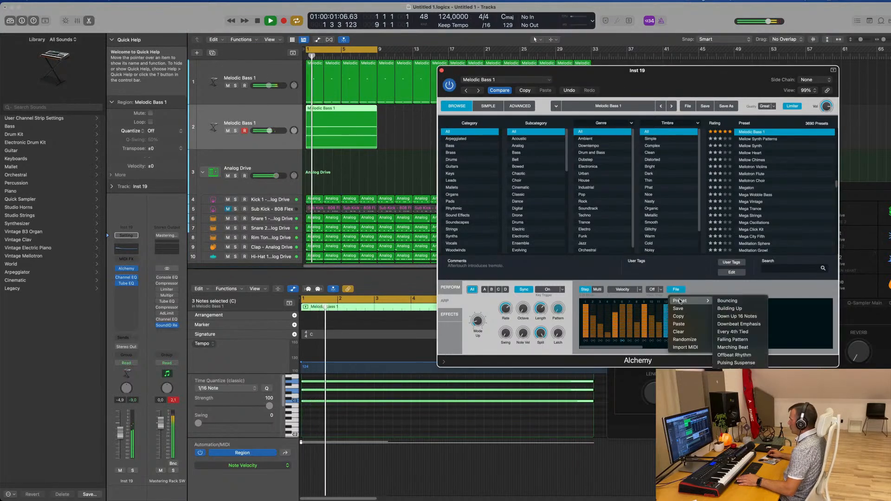
pyautogui.click(740, 370)
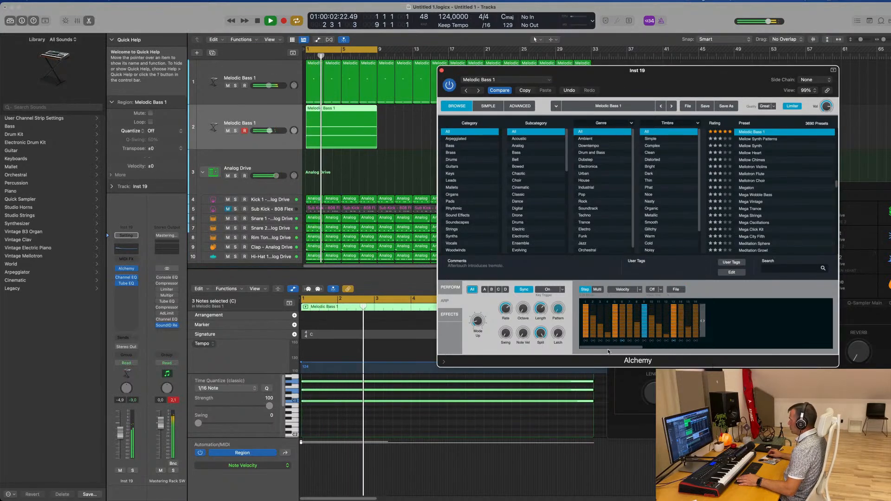
pyautogui.moveTo(681, 74); pyautogui.dragTo(643, 71)
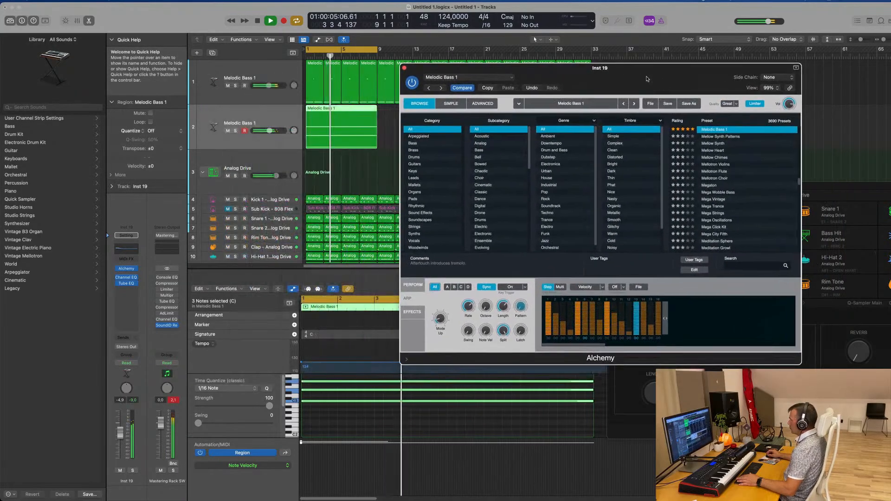
pyautogui.click(639, 287)
pyautogui.click(678, 307)
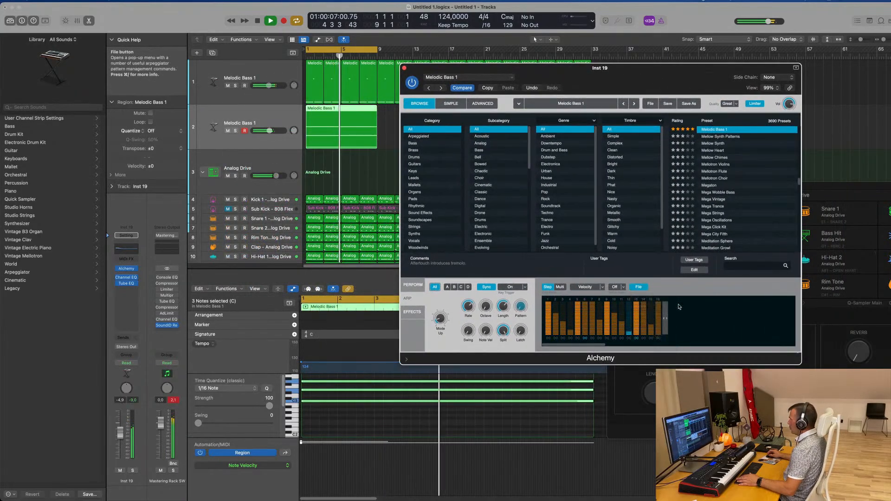
# Try shortening the arpeggiator's velocity pattern to four steps and extending it to five
pyautogui.moveTo(664, 319); pyautogui.dragTo(583, 325)
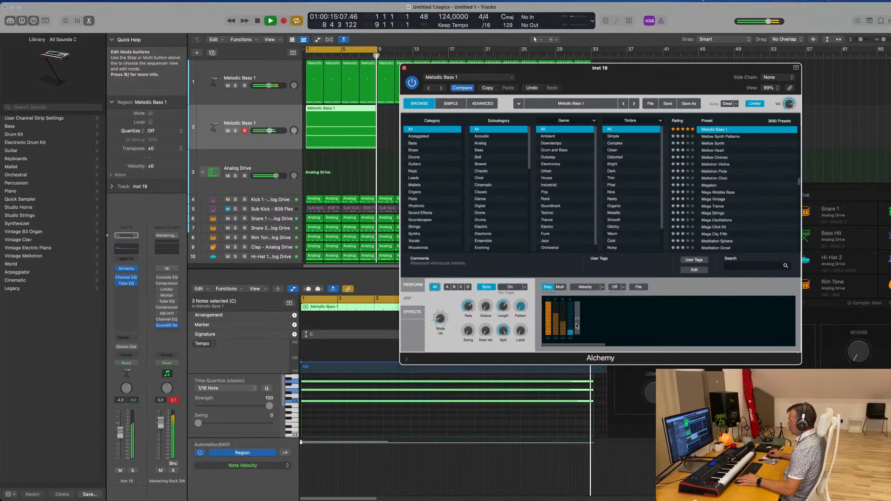
pyautogui.moveTo(576, 326)
pyautogui.mouseDown()
pyautogui.moveTo(597, 326)
pyautogui.moveTo(578, 326)
pyautogui.mouseUp()
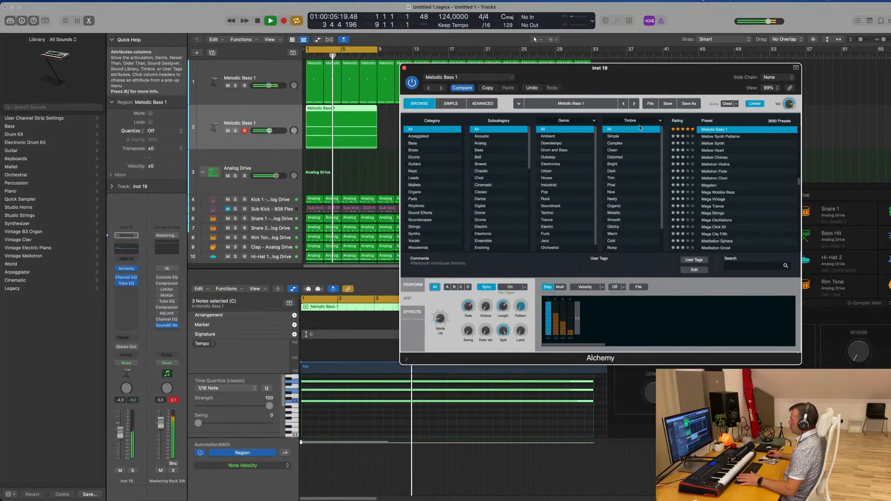
pyautogui.moveTo(639, 73); pyautogui.dragTo(661, 67)
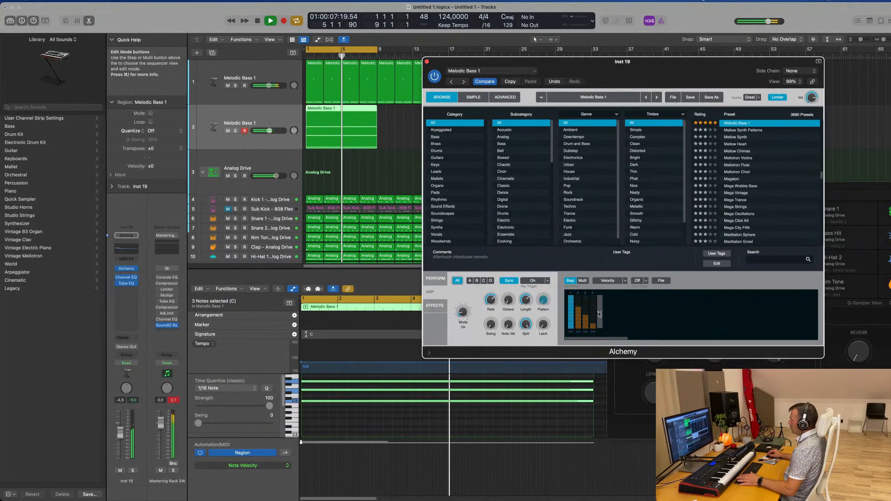
pyautogui.moveTo(599, 315); pyautogui.dragTo(605, 316)
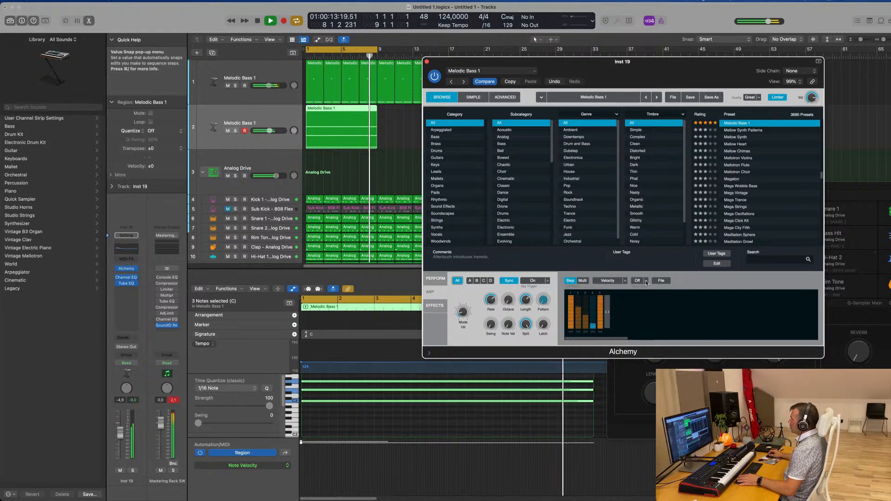
# Try a 16-step preset velocity pattern with repeated rising groups in the arpeggiator
pyautogui.click(660, 280)
pyautogui.moveTo(687, 292)
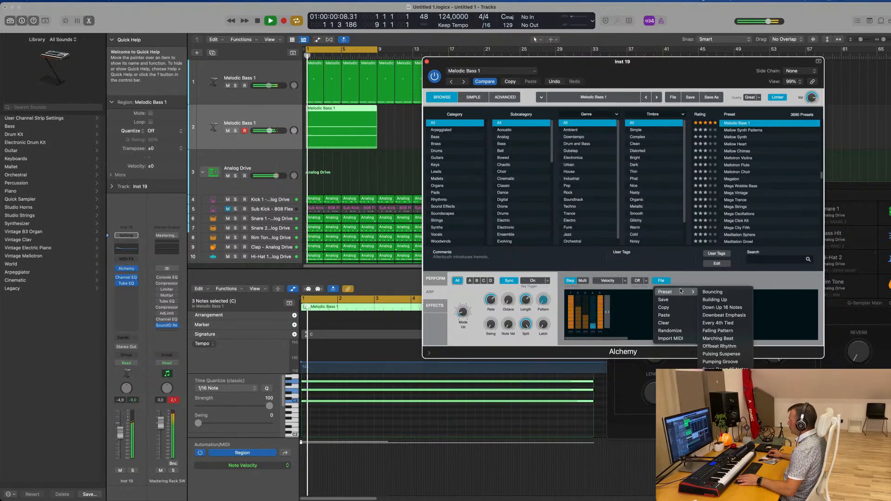
pyautogui.click(742, 307)
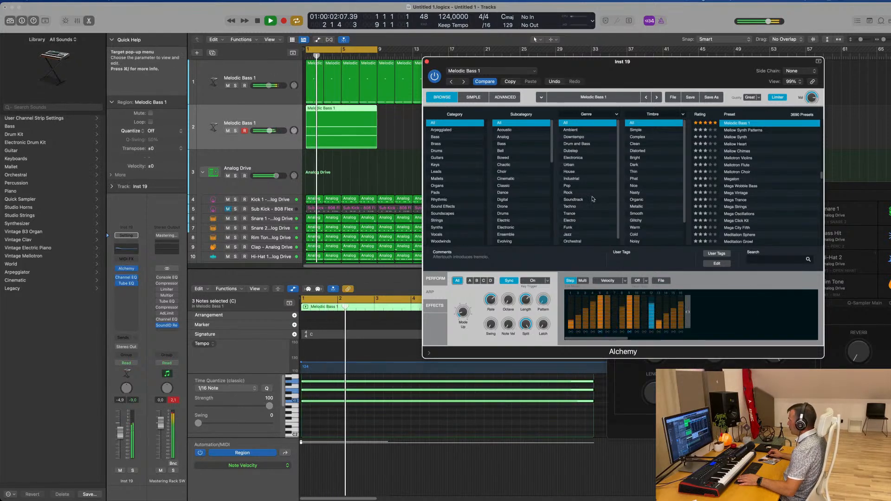
pyautogui.moveTo(667, 60); pyautogui.dragTo(609, 57)
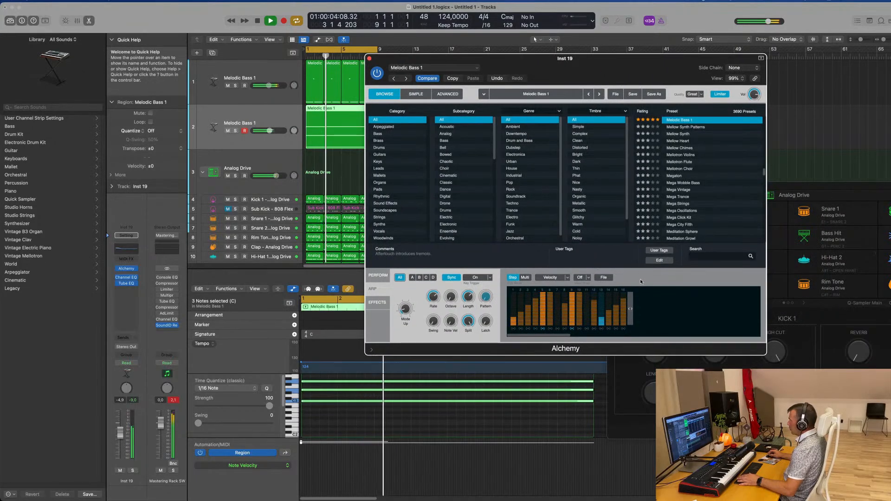
# Load the 16-step preset pattern that rises to a central peak and falls, and pick a further arpeggiator preset
pyautogui.click(603, 277)
pyautogui.moveTo(622, 288)
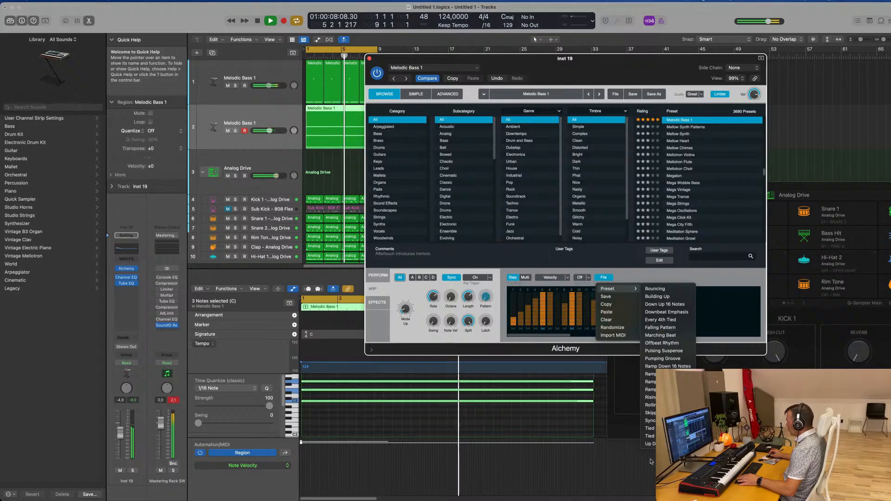
pyautogui.click(663, 443)
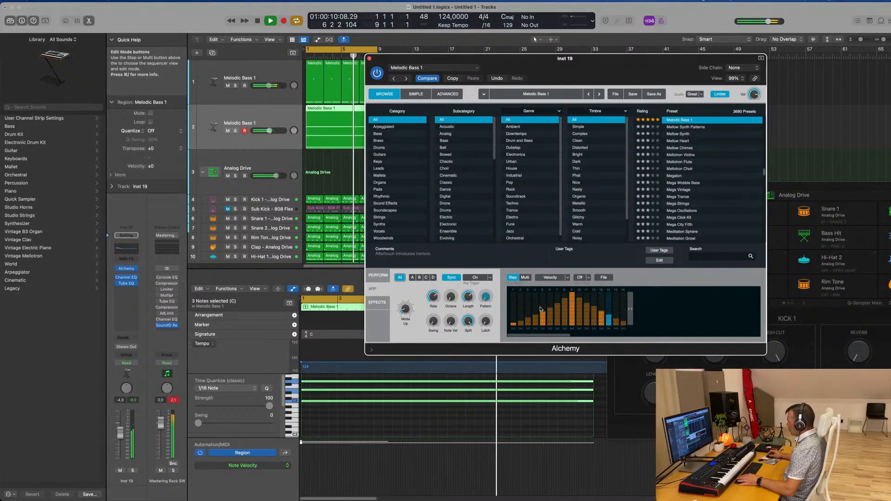
pyautogui.moveTo(576, 61); pyautogui.dragTo(617, 51)
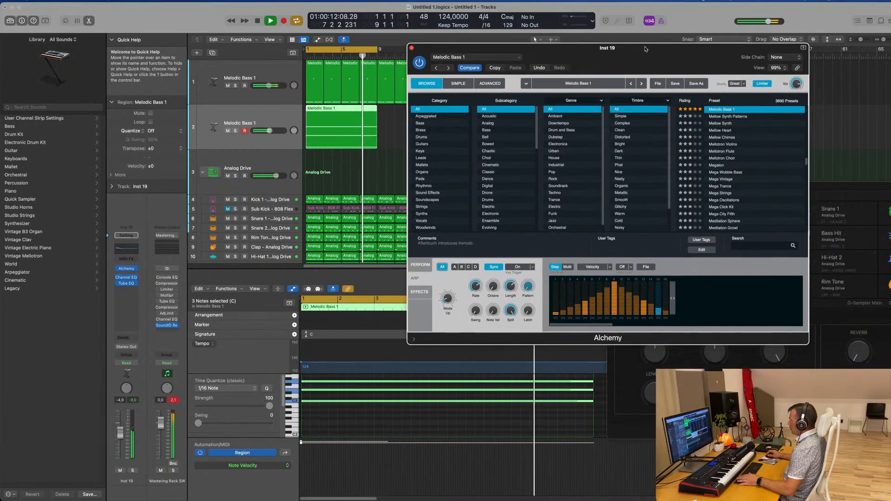
pyautogui.click(649, 268)
pyautogui.moveTo(652, 278)
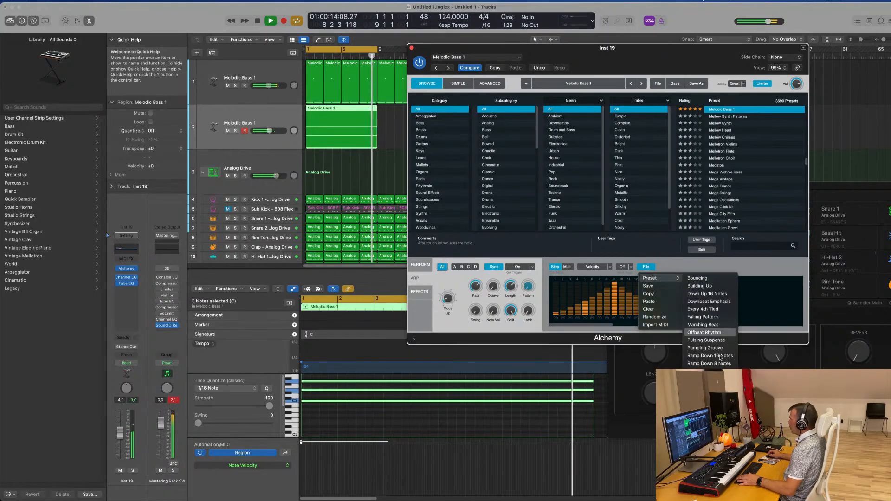
pyautogui.click(708, 411)
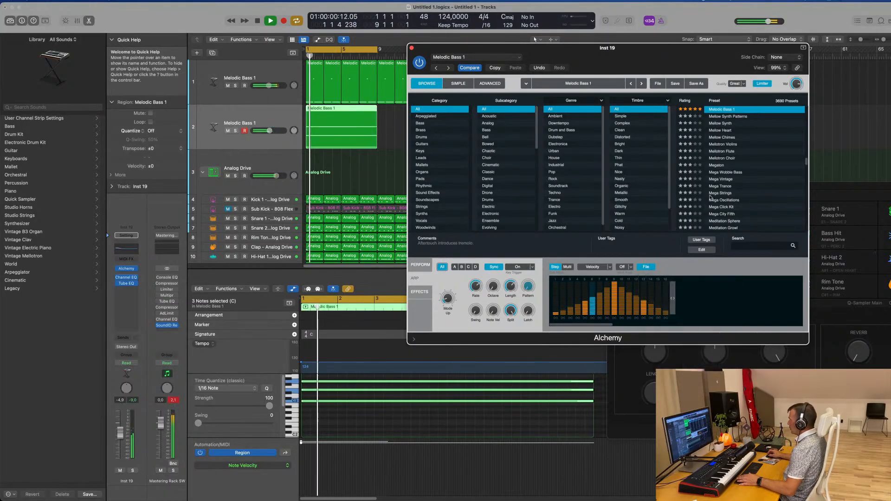
pyautogui.moveTo(662, 53)
pyautogui.mouseDown()
pyautogui.moveTo(707, 52)
pyautogui.moveTo(683, 24)
pyautogui.moveTo(670, 64)
pyautogui.mouseUp()
# Fine-tune the cutoff and raise the decay among the chord track's Alchemy performance controls
pyautogui.click(428, 277)
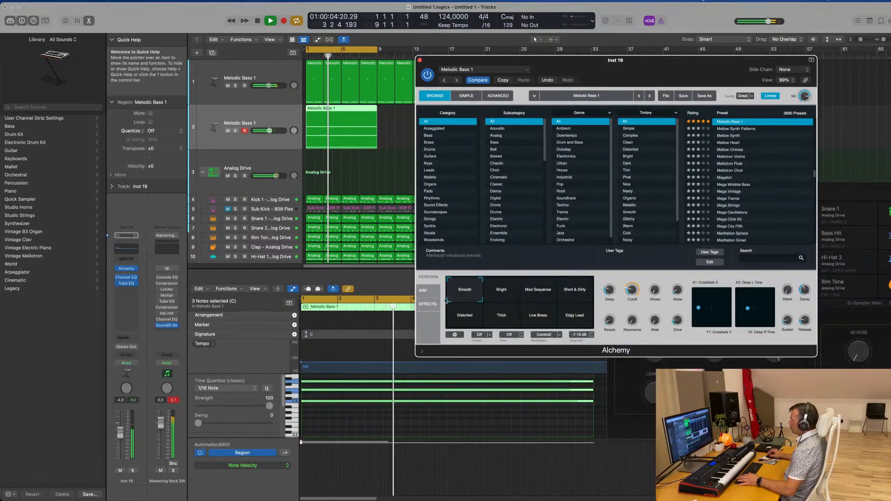
pyautogui.moveTo(633, 291); pyautogui.dragTo(636, 286)
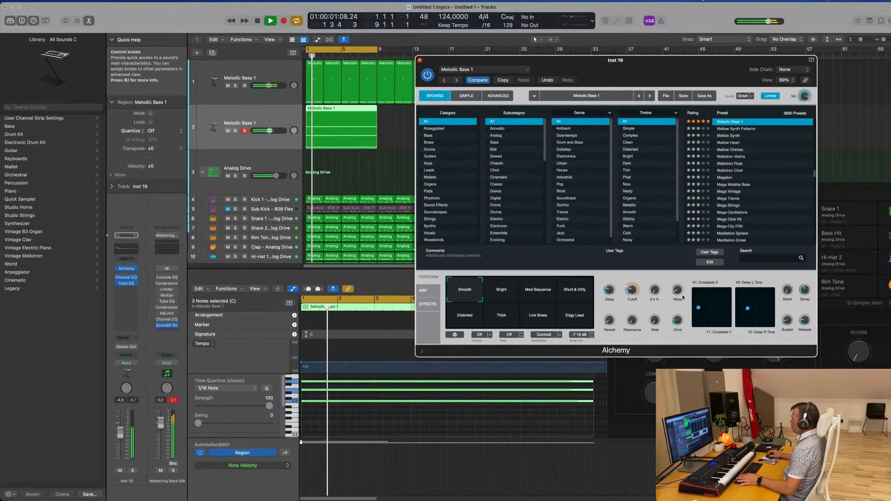
pyautogui.moveTo(806, 290); pyautogui.dragTo(807, 280)
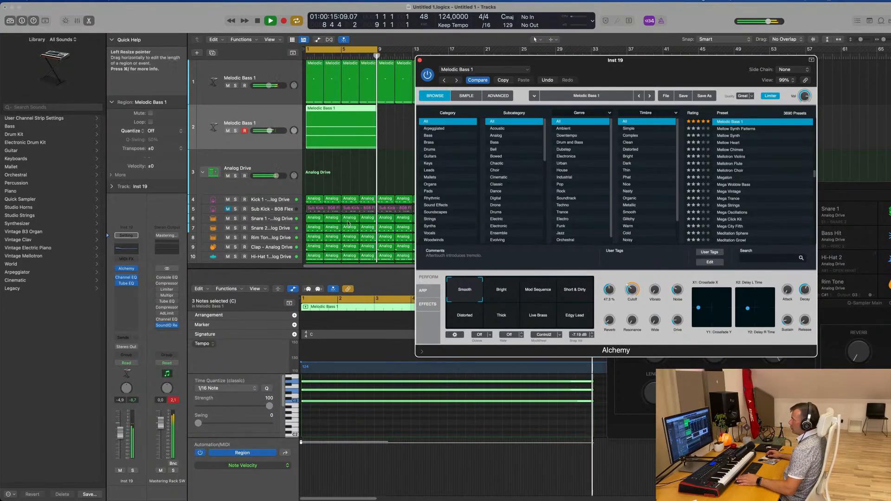
# Add a send from the chord track to the Delay on Bus 2 and set its level to about -8 dB
pyautogui.click(332, 147)
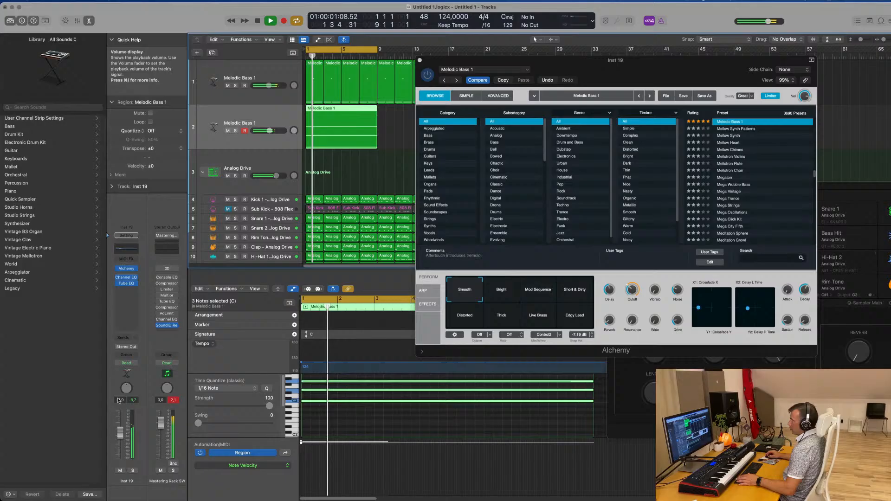
pyautogui.click(121, 340)
pyautogui.moveTo(124, 349)
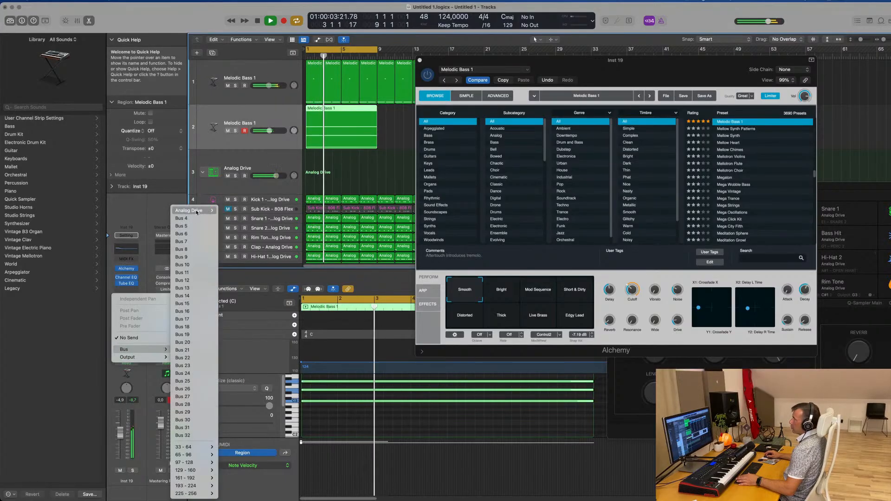
pyautogui.click(156, 198)
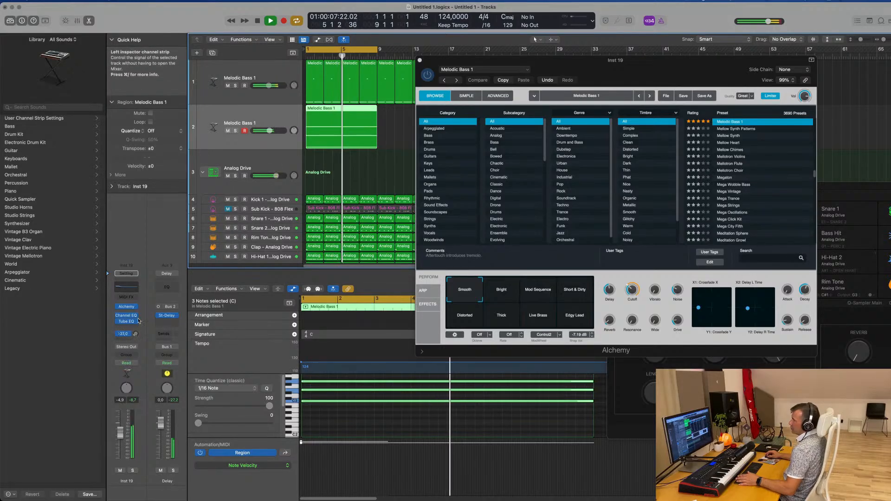
pyautogui.moveTo(136, 333); pyautogui.dragTo(139, 336)
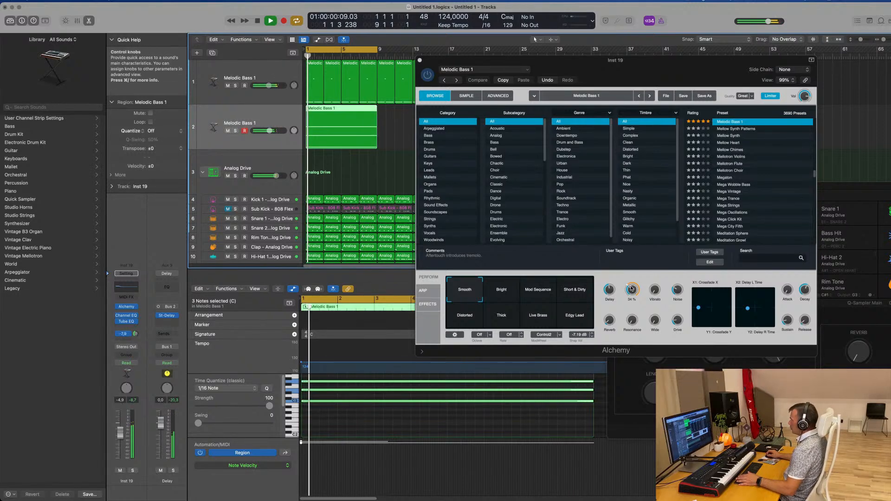
# Fine-tune Alchemy's cutoff, set the chord track volume to about -6.4 dB, and close the Alchemy window
pyautogui.moveTo(631, 289); pyautogui.dragTo(633, 291)
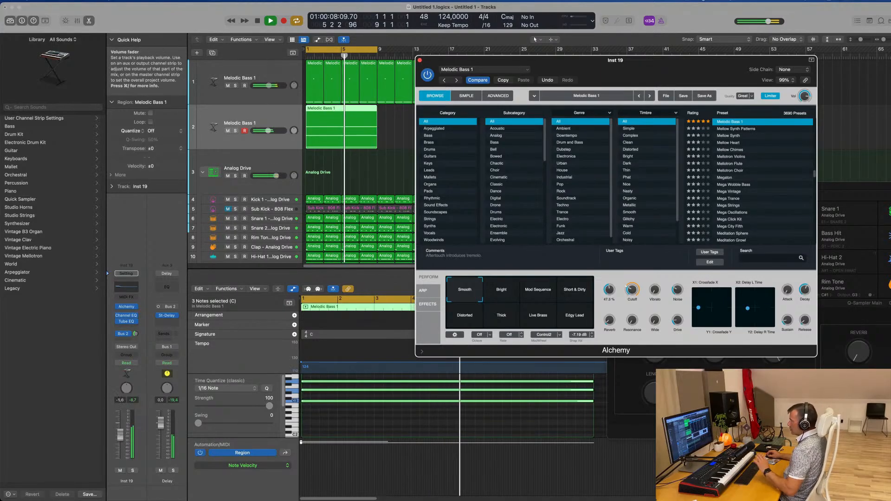
pyautogui.moveTo(124, 439); pyautogui.dragTo(119, 437)
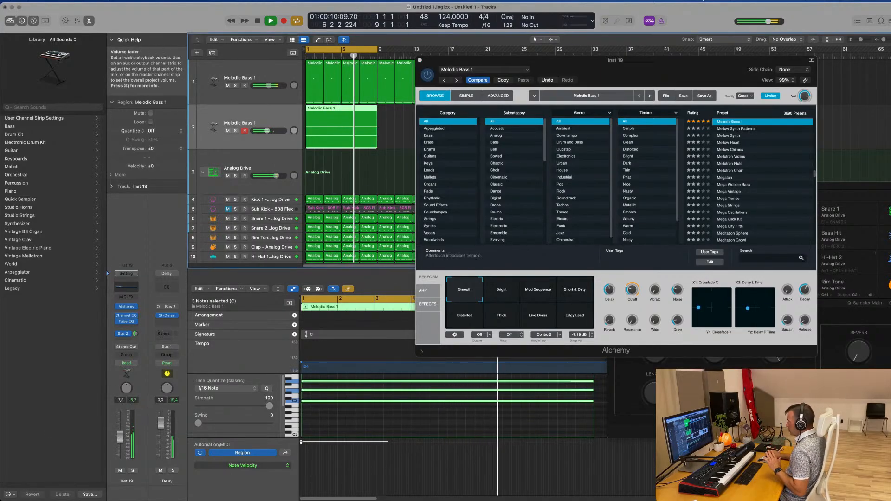
pyautogui.moveTo(119, 436); pyautogui.dragTo(119, 435)
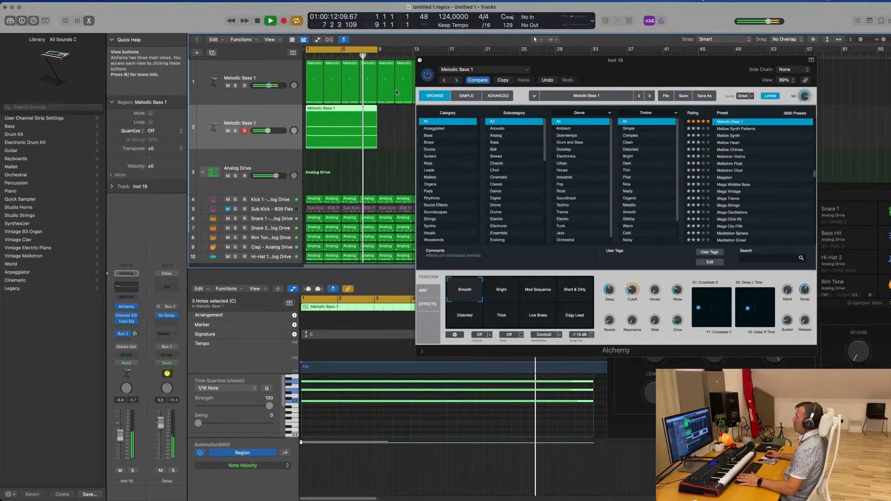
pyautogui.click(420, 60)
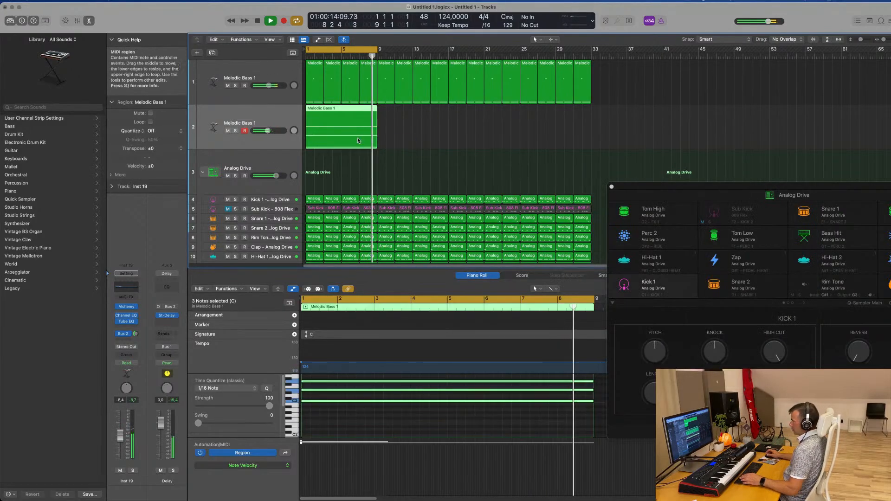
# Repeat the eight-bar chord region three times to fill the track through bar 32
pyautogui.press('super+r')
pyautogui.press('super+r')
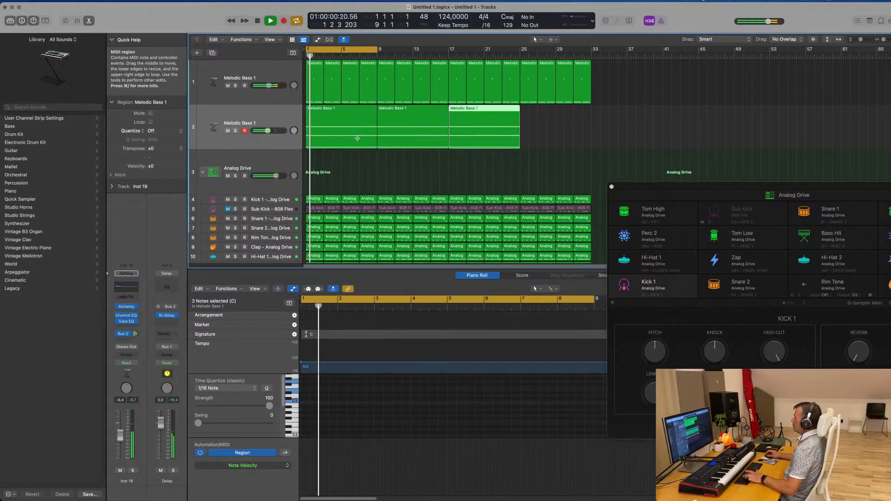
pyautogui.press('super+r')
# Duplicate the chord track to create an empty Melodic Bass 1 track with the same settings
pyautogui.click(369, 154)
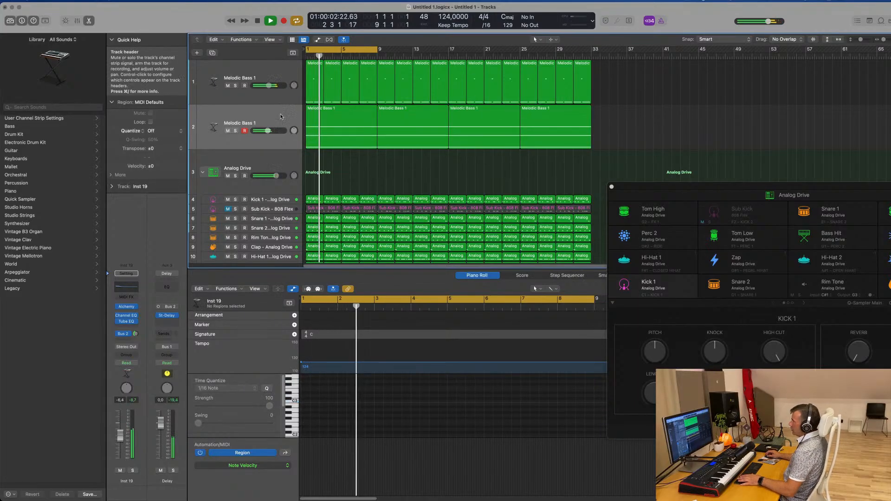
pyautogui.click(343, 134)
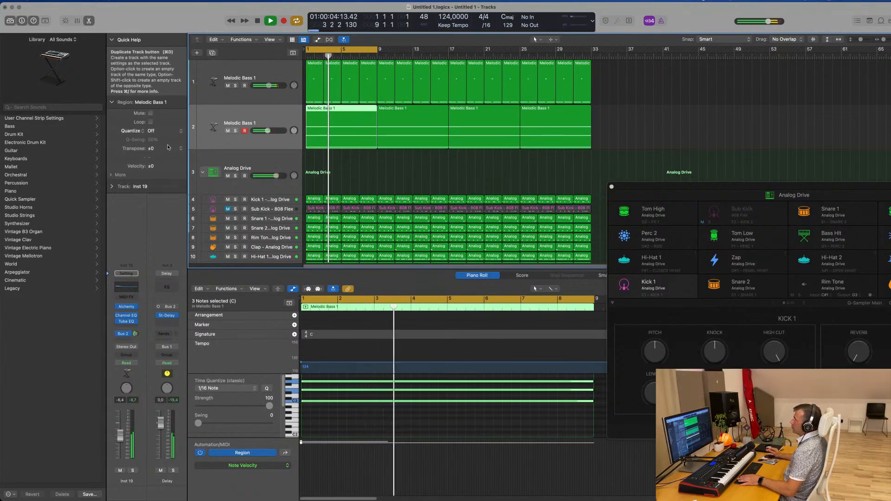
pyautogui.click(212, 53)
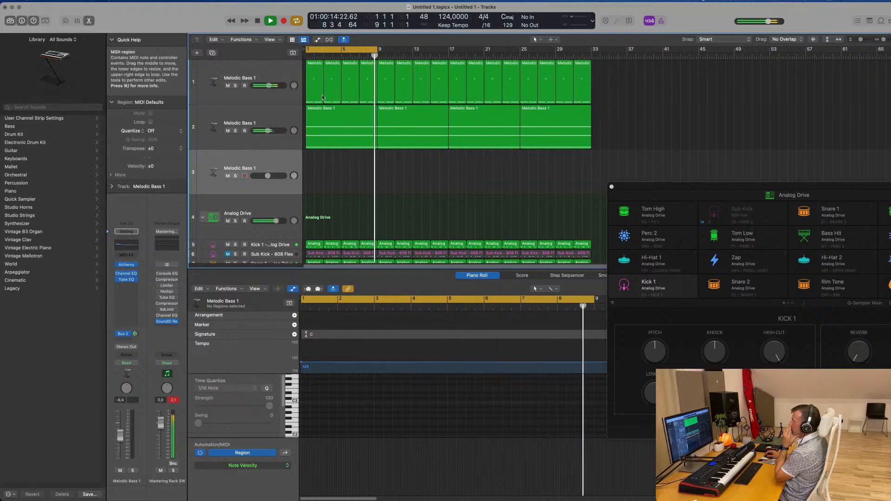
# Enable a low cut at 140 Hz in the chord track's Channel EQ and close the EQ window
pyautogui.click(277, 114)
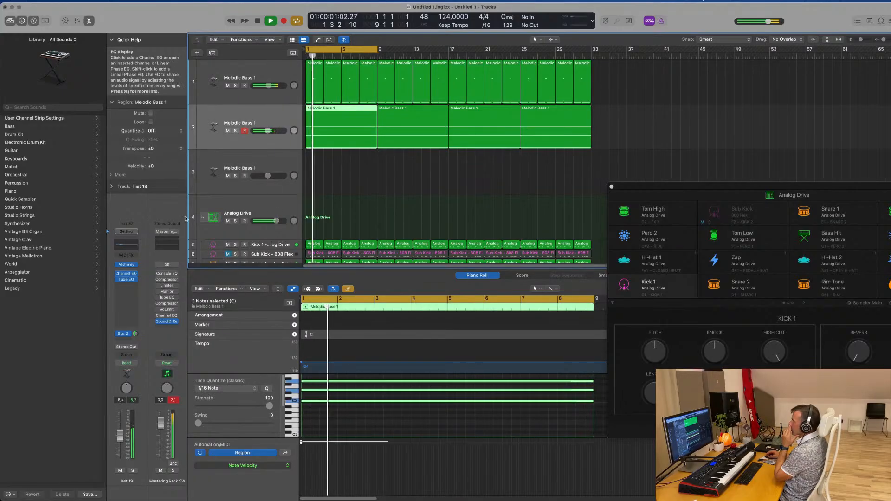
pyautogui.click(126, 245)
pyautogui.moveTo(307, 185); pyautogui.dragTo(416, 178)
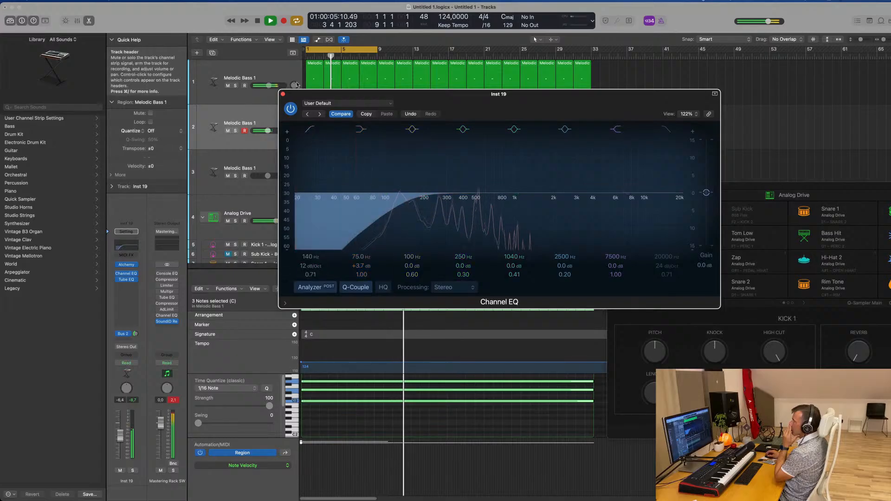
pyautogui.click(282, 95)
# Enable a low cut at 118 Hz in the third track's Channel EQ and close the EQ window
pyautogui.click(285, 163)
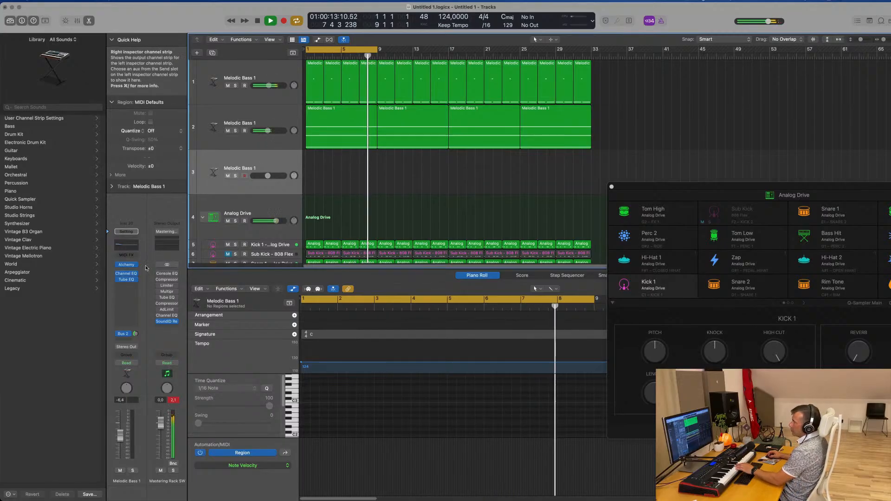
pyautogui.click(123, 248)
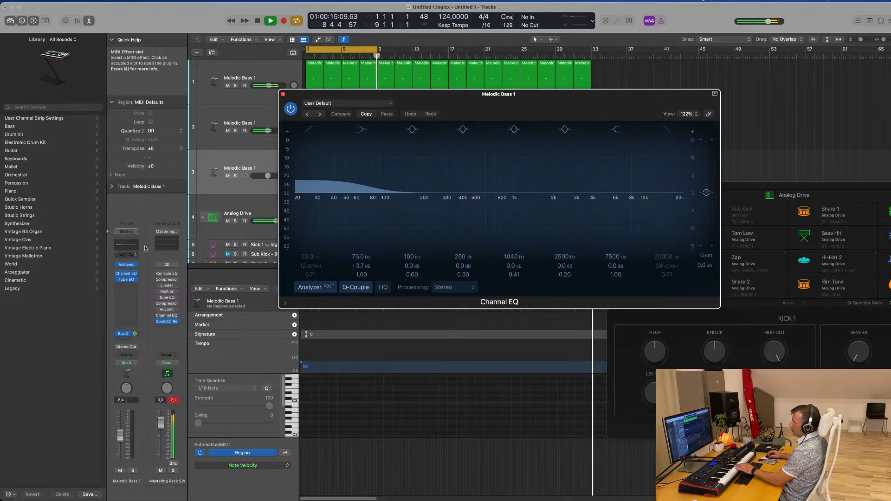
pyautogui.moveTo(308, 176); pyautogui.dragTo(412, 177)
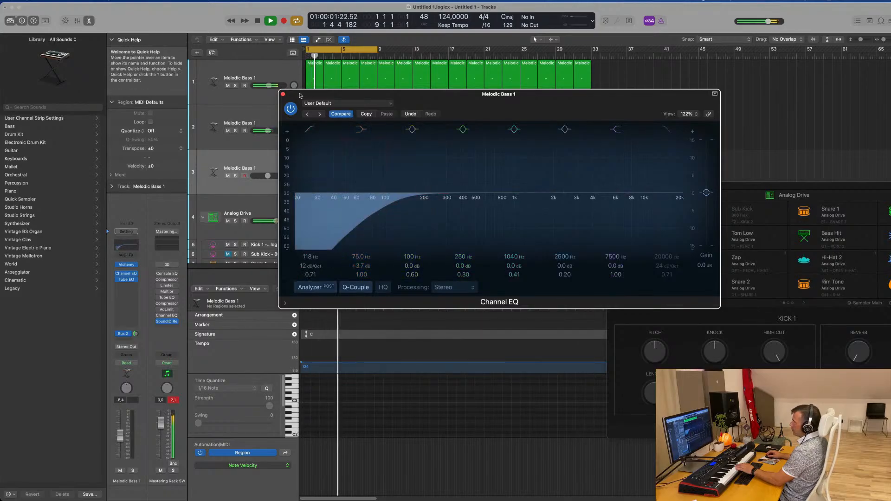
pyautogui.click(282, 94)
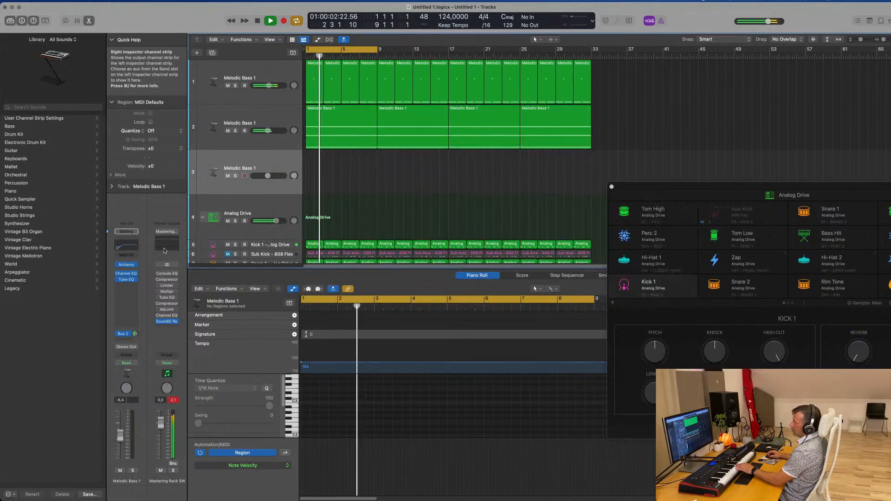
# Open the third track's Alchemy, filter the presets to Pads, and load Perfect Pad 02
pyautogui.click(126, 264)
pyautogui.moveTo(584, 122); pyautogui.dragTo(553, 120)
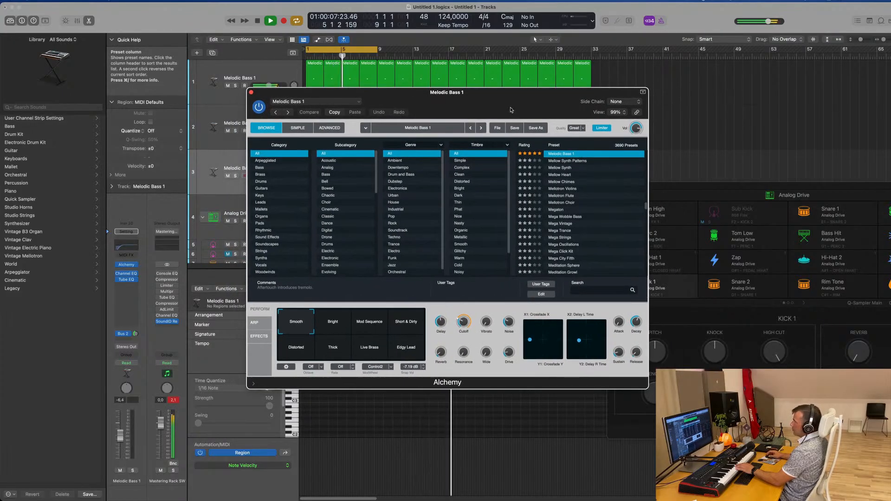
pyautogui.click(279, 223)
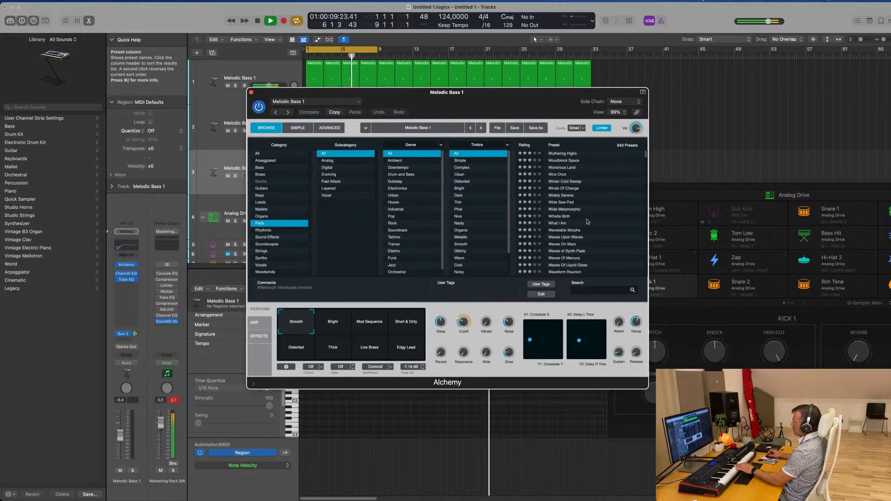
pyautogui.click(532, 146)
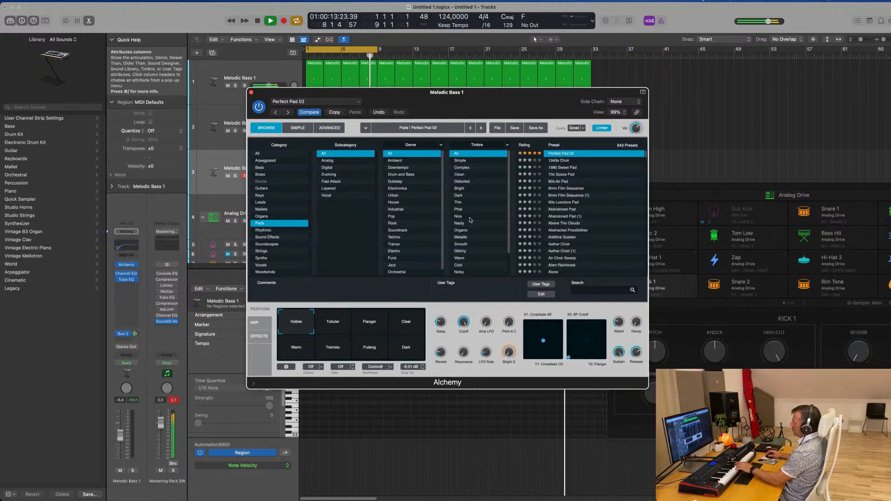
# Audition the Flanger, Warm, Tremolo and Pulsing snapshots and raise the third track's volume to about -4.0 dB
pyautogui.click(370, 326)
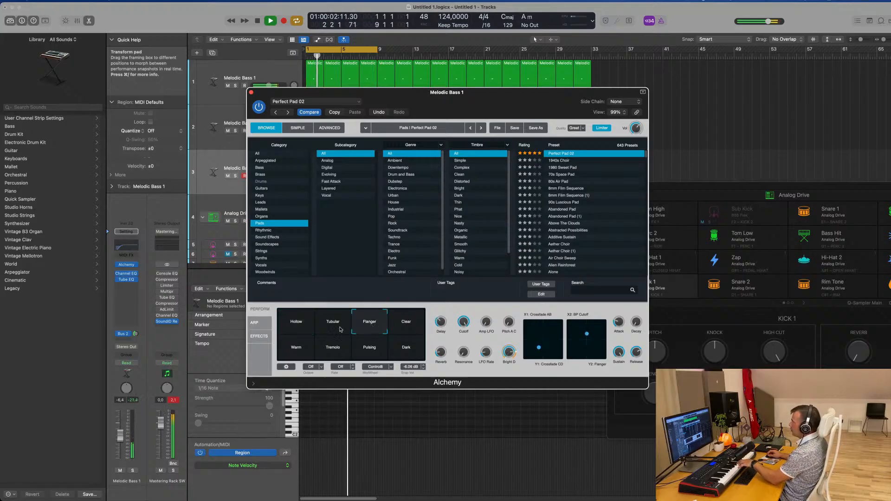
pyautogui.click(294, 353)
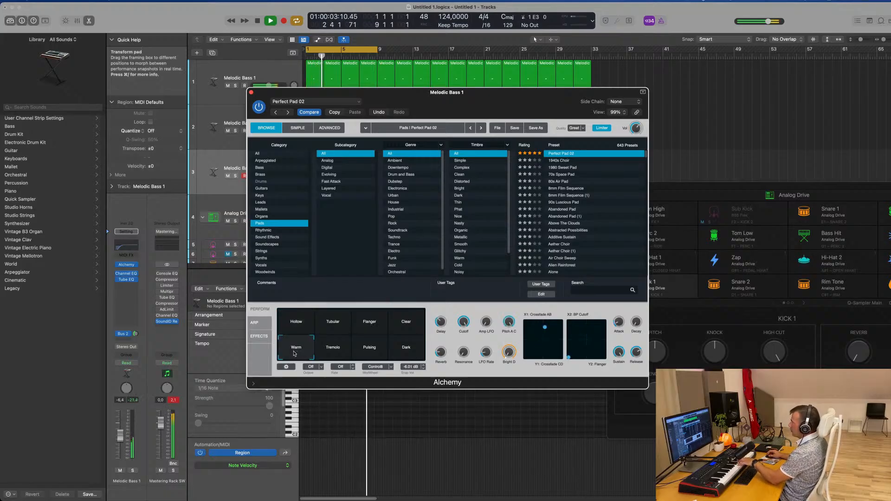
pyautogui.click(334, 351)
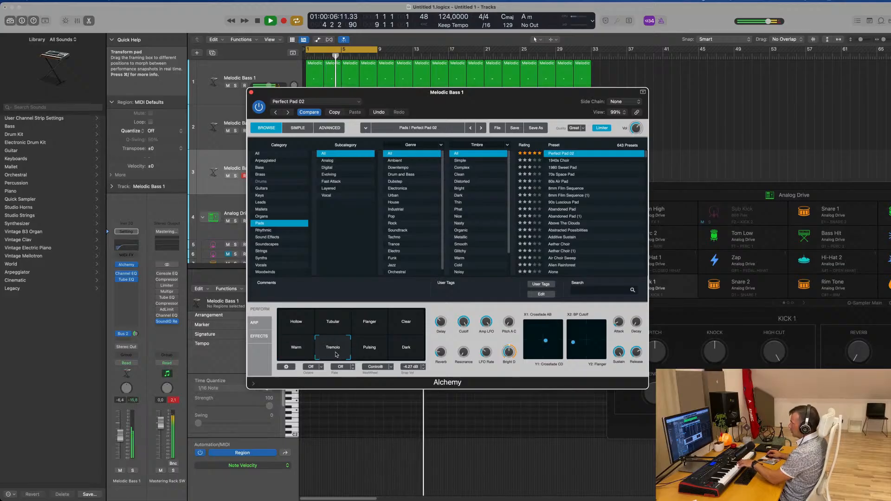
pyautogui.click(374, 350)
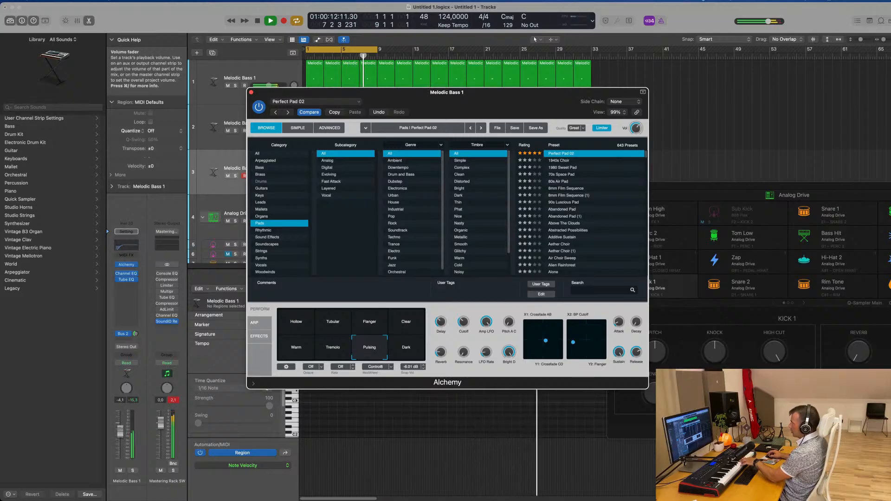
pyautogui.click(120, 431)
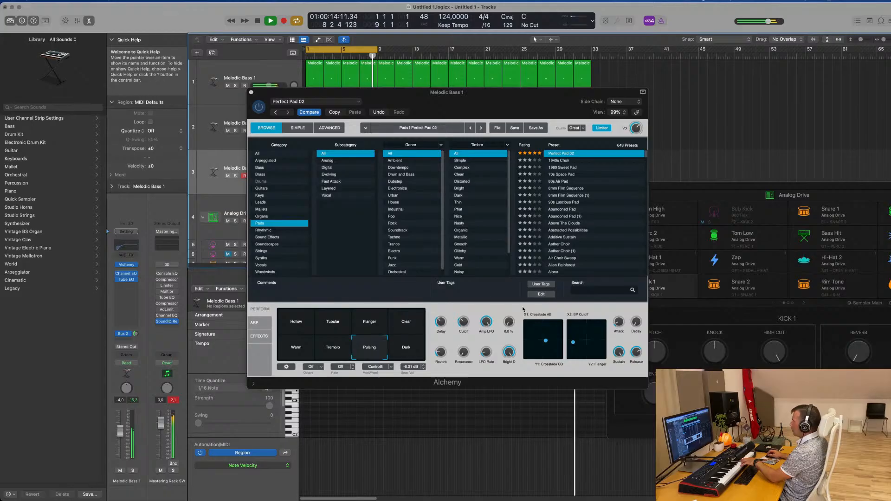
# Try an LFO rate of 1/16 on the Pulsing snapshot of Perfect Pad 02
pyautogui.moveTo(486, 323); pyautogui.dragTo(486, 321)
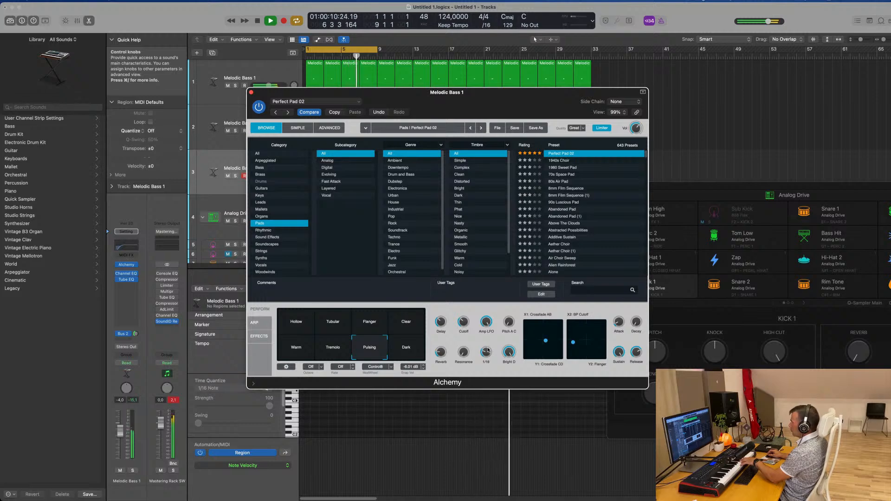
pyautogui.moveTo(463, 326)
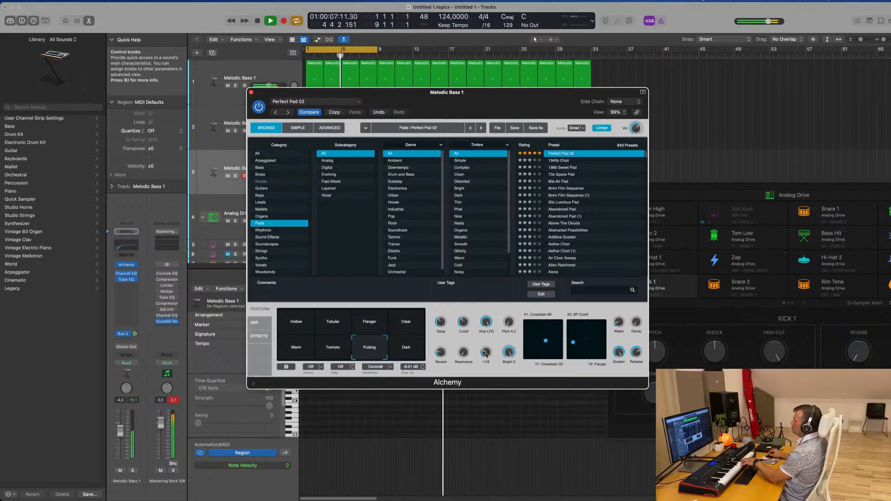
pyautogui.click(214, 184)
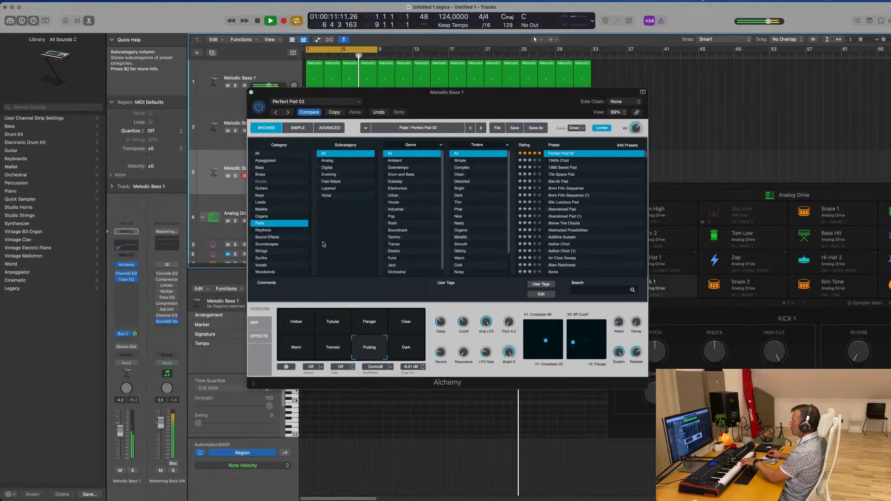
# Compare the Warm, Tremolo, Dark, Clear and Flanger snapshots of Perfect Pad 02
pyautogui.click(297, 348)
pyautogui.click(323, 353)
pyautogui.click(410, 352)
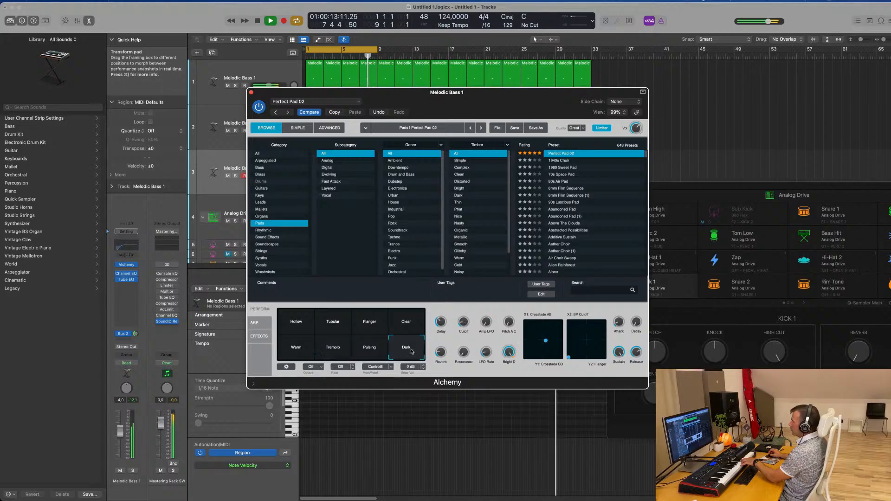
pyautogui.click(417, 326)
pyautogui.click(369, 325)
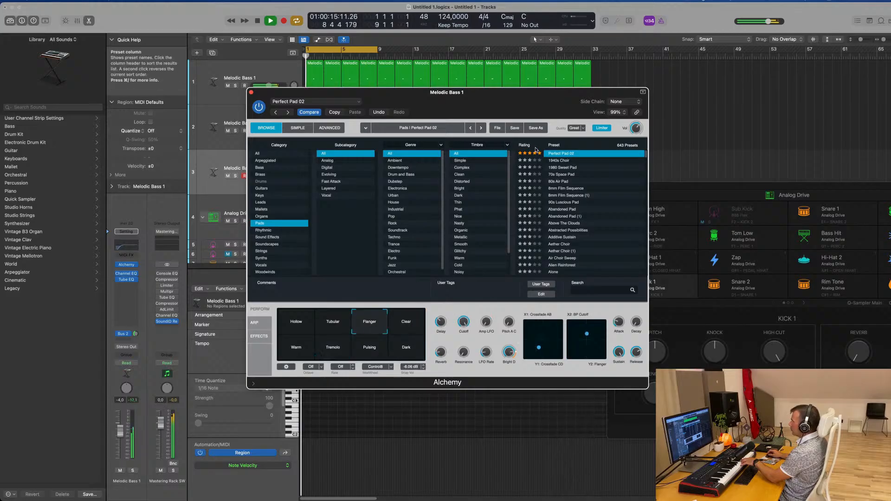
# Load the Perfect Pad 01 preset in Alchemy and choose its Rich snapshot
pyautogui.click(554, 145)
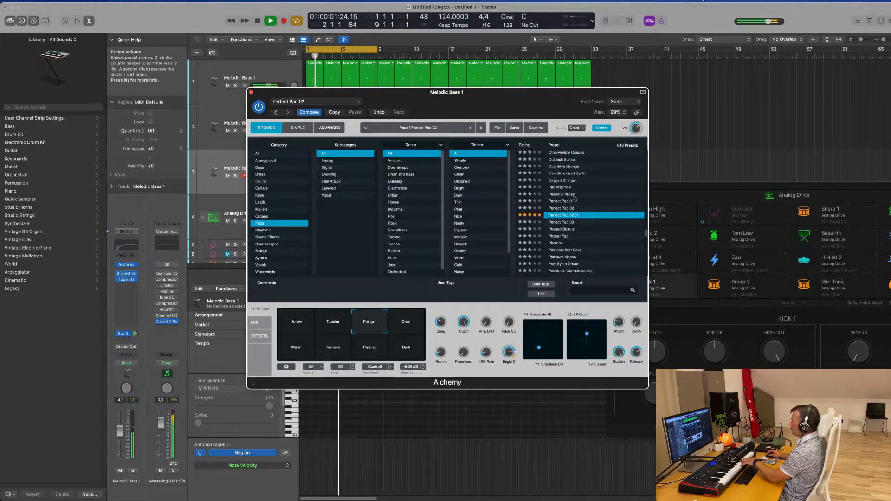
pyautogui.click(568, 208)
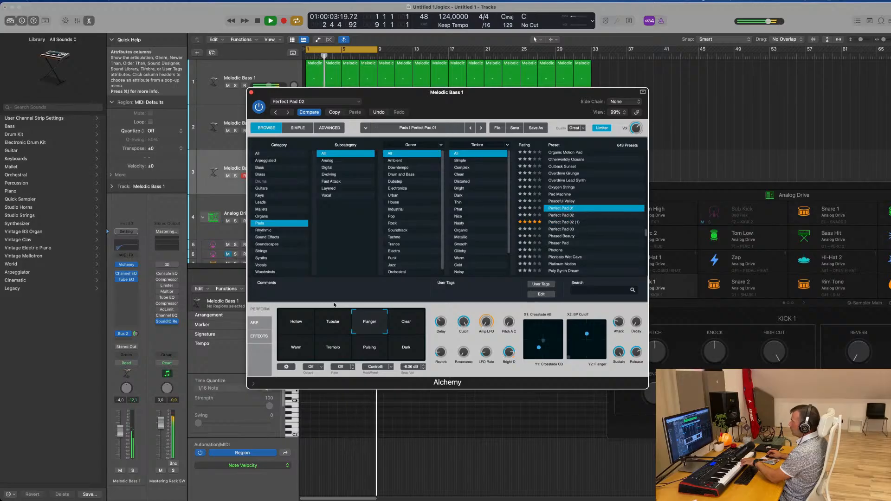
pyautogui.click(334, 324)
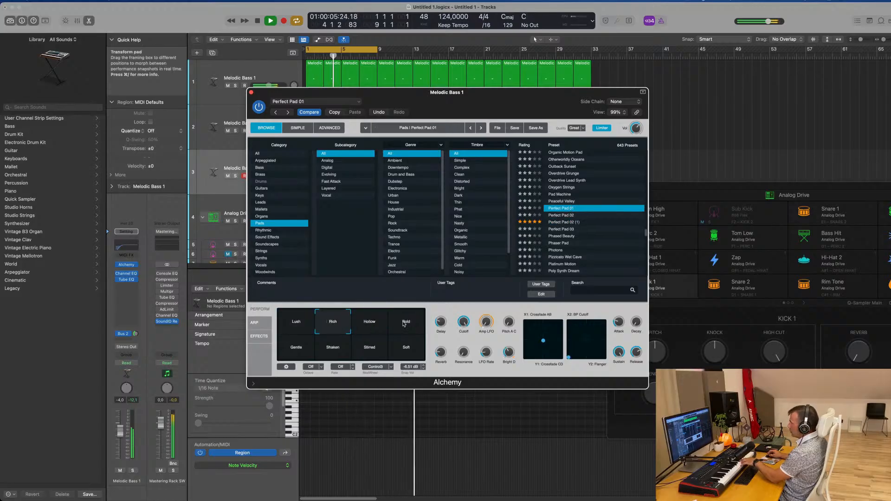
# Audition the Stirred, Shaken, Gentle and Soft snapshots of Perfect Pad 01 and settle on Bold
pyautogui.click(370, 348)
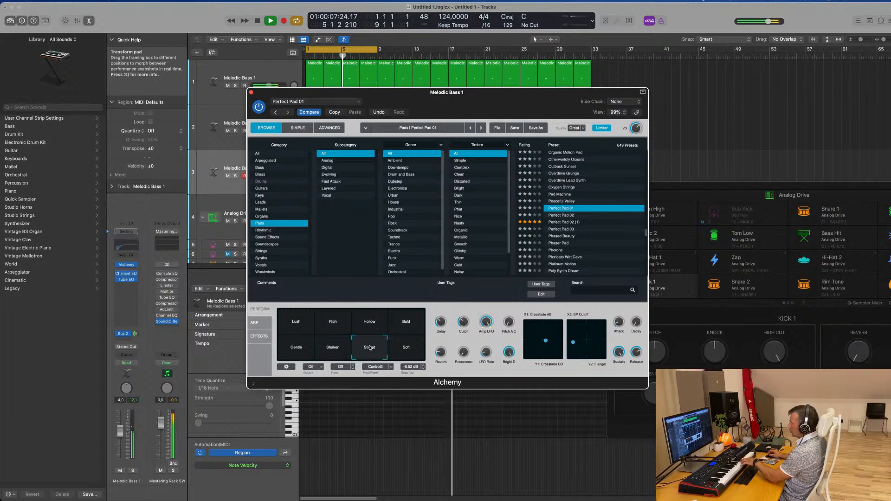
pyautogui.click(337, 350)
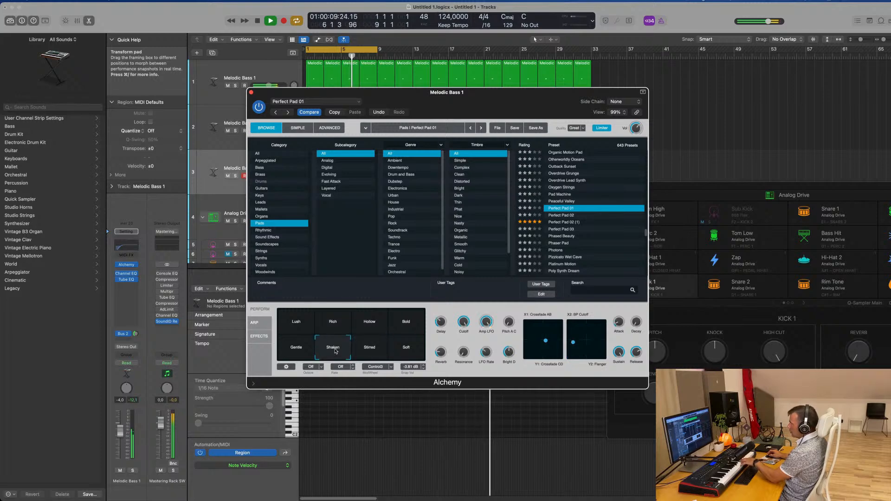
pyautogui.click(307, 351)
pyautogui.click(338, 350)
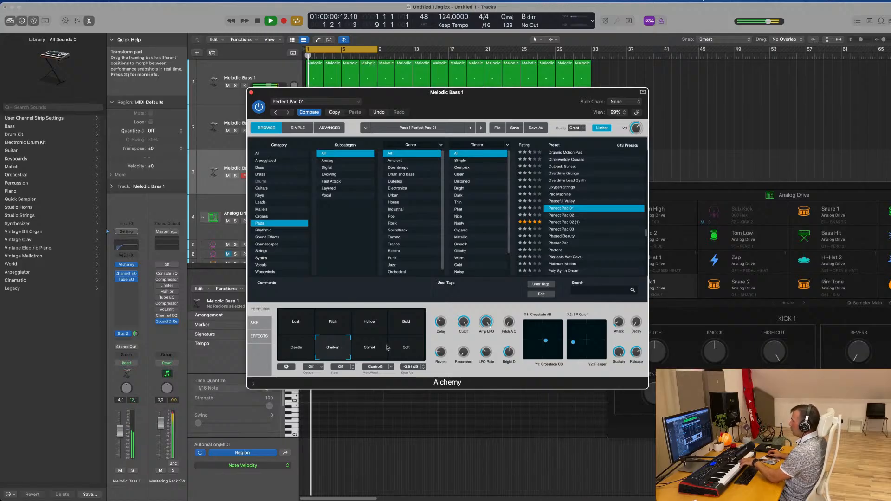
pyautogui.click(408, 320)
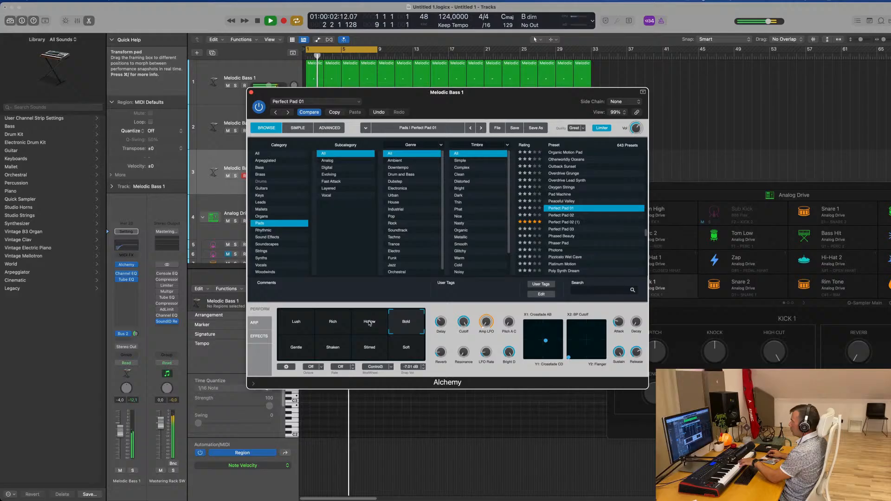
pyautogui.click(341, 352)
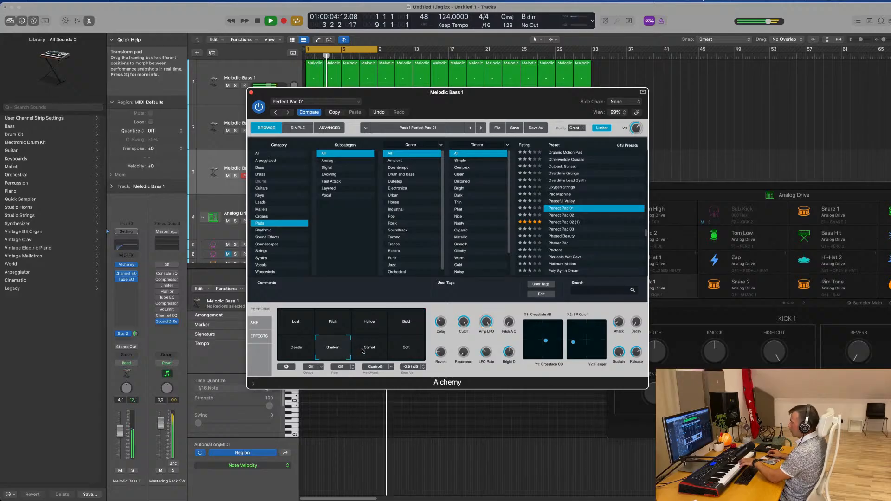
pyautogui.click(369, 349)
pyautogui.click(399, 350)
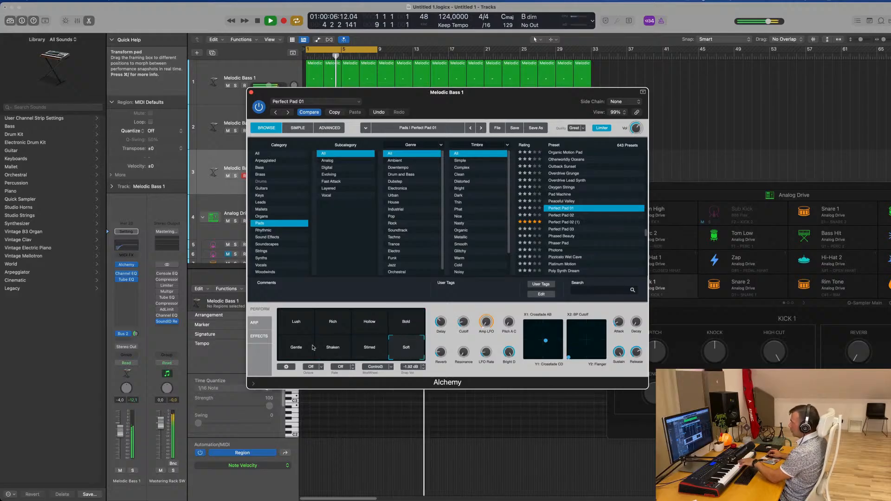
pyautogui.click(283, 347)
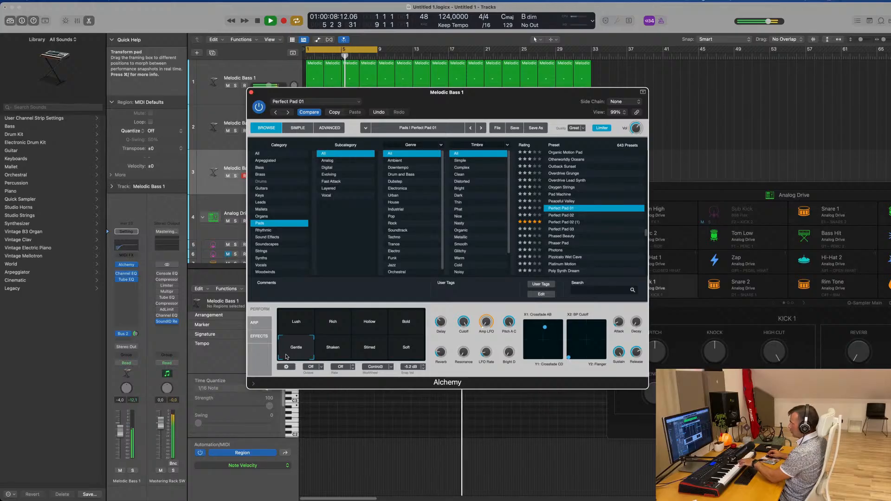
pyautogui.click(369, 353)
pyautogui.click(405, 358)
pyautogui.click(409, 322)
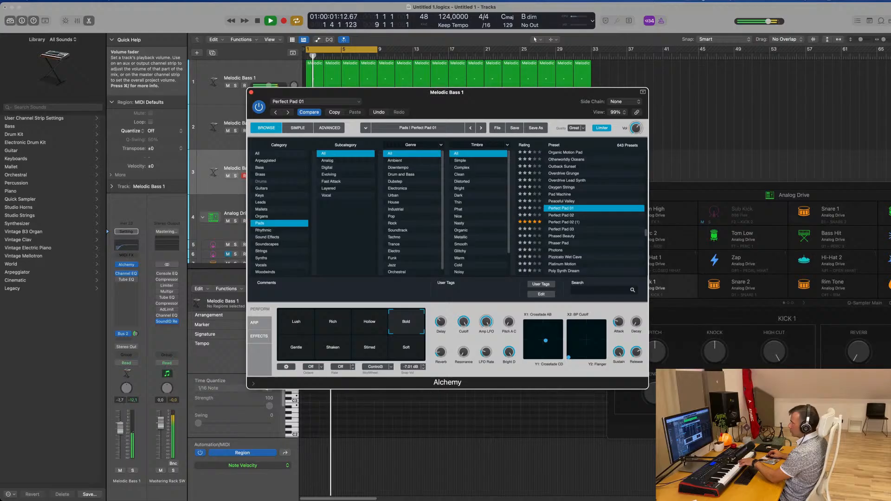
# Set the third track's volume to about -0.2 dB and record a four-bar pad chord part from bar 5
pyautogui.click(121, 414)
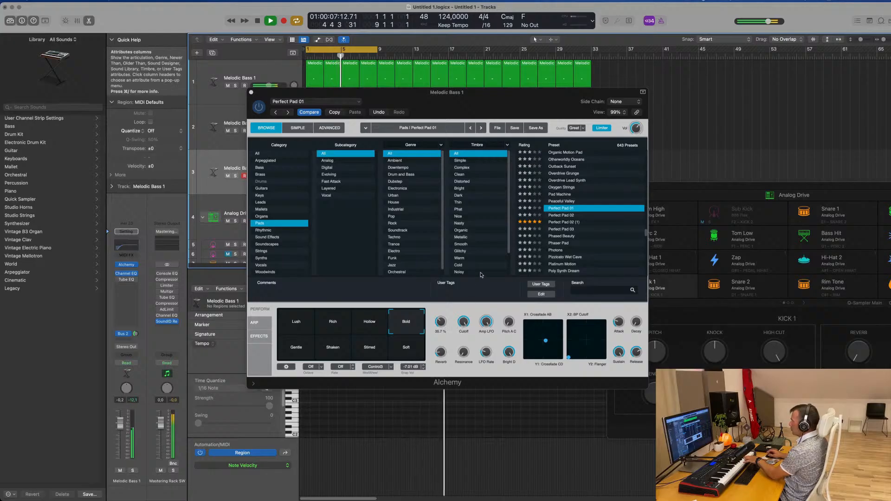
pyautogui.moveTo(530, 98); pyautogui.dragTo(686, 130)
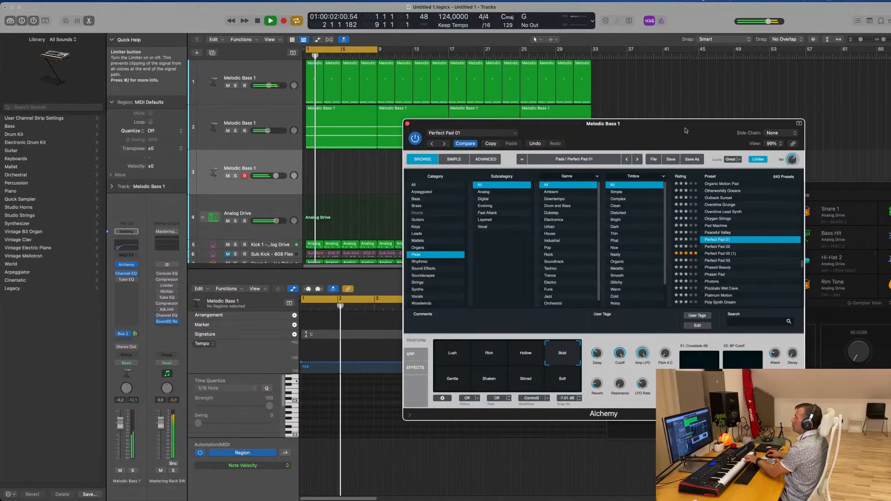
pyautogui.press('r')
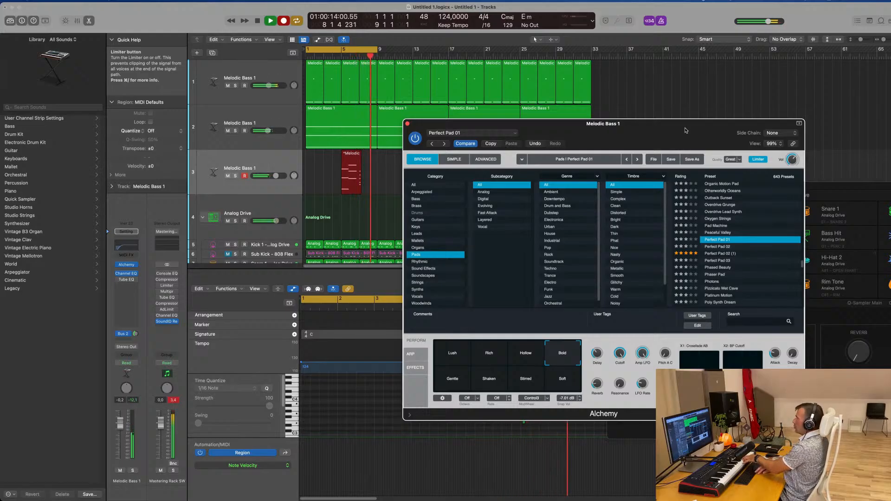
pyautogui.press('space')
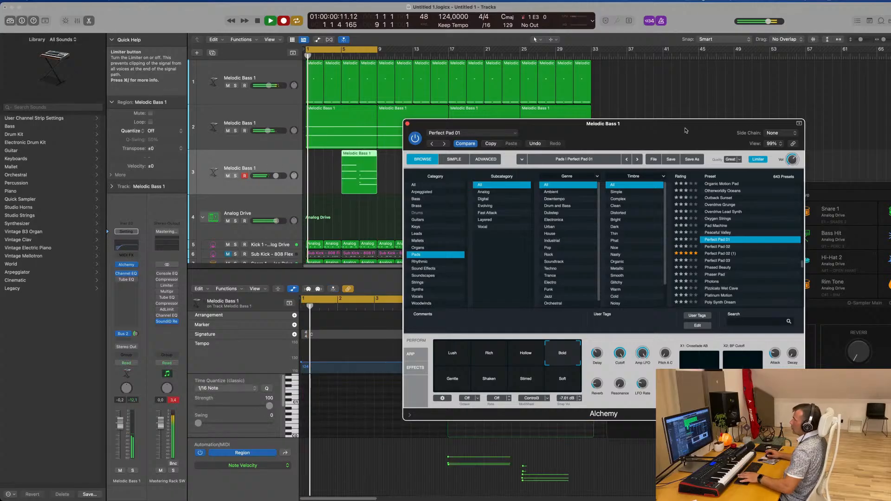
# Move the recorded pad region to bar 1 and close the Alchemy window
pyautogui.moveTo(359, 156); pyautogui.dragTo(323, 156)
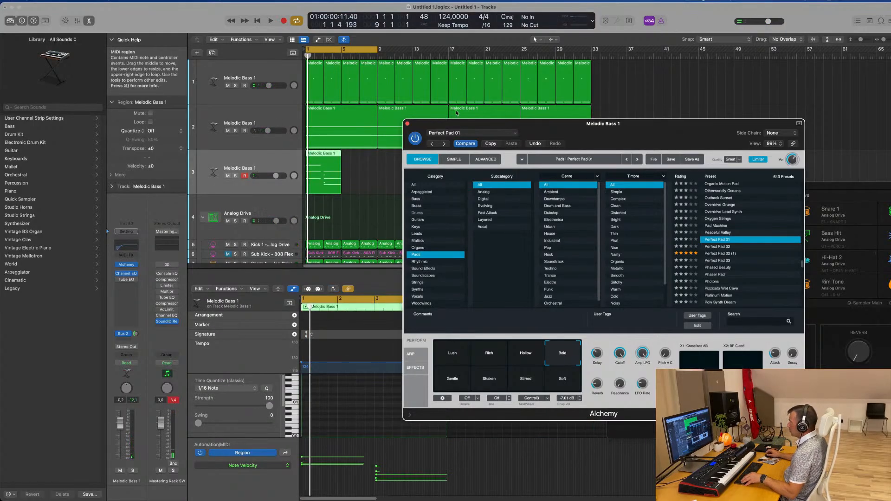
pyautogui.click(407, 124)
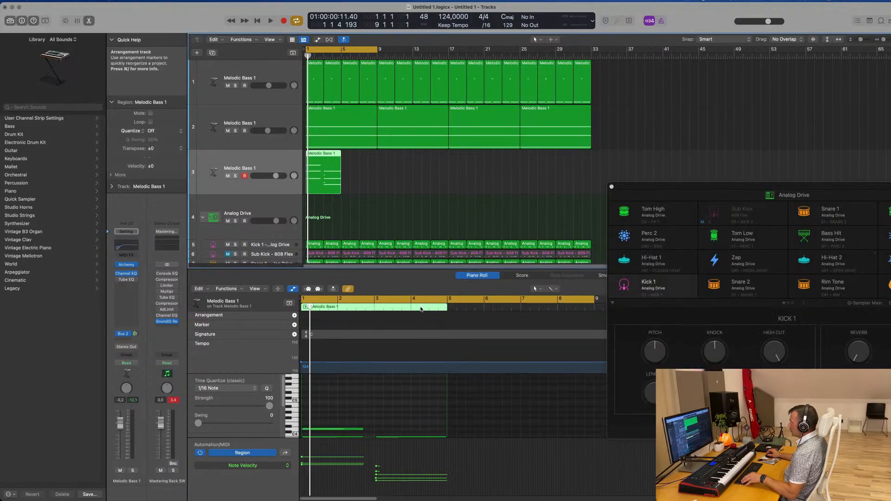
pyautogui.scroll(-1, 385, 405)
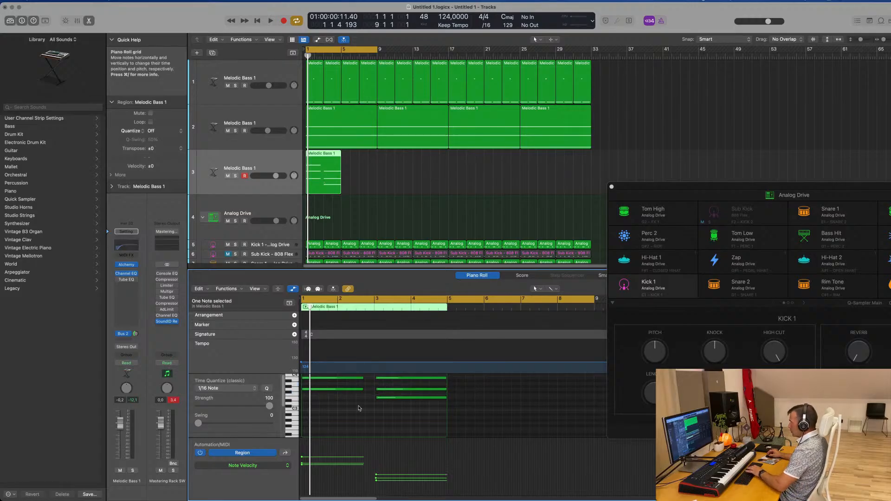
# Extend the pad region's first chord to bar 3 and make the second chord span bars 3 to 5
pyautogui.press('super+a')
pyautogui.scroll(2, 361, 419)
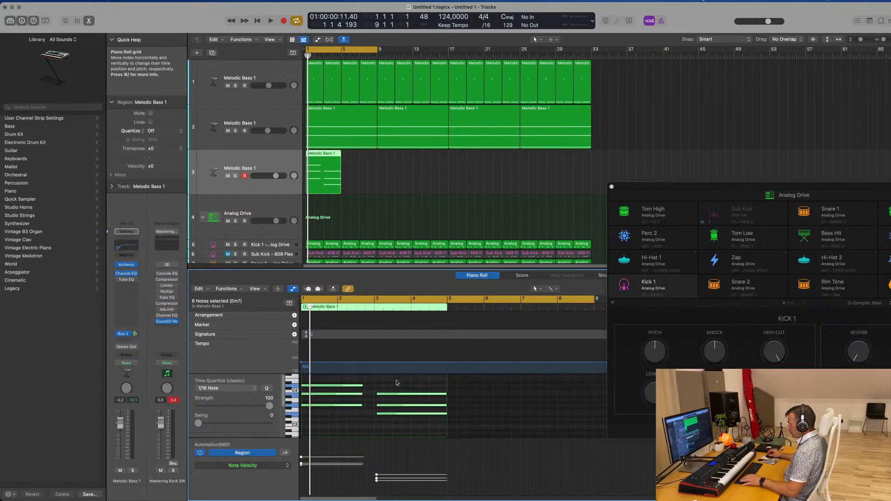
pyautogui.click(396, 424)
pyautogui.scroll(1, 404, 397)
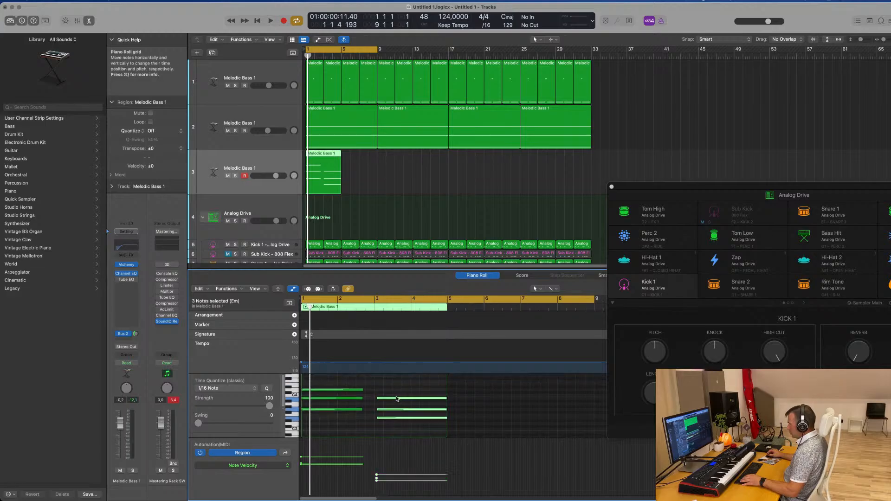
pyautogui.click(395, 398)
pyautogui.moveTo(392, 393); pyautogui.dragTo(354, 422)
pyautogui.moveTo(362, 389); pyautogui.dragTo(373, 392)
pyautogui.moveTo(435, 388)
pyautogui.mouseDown()
pyautogui.moveTo(441, 422)
pyautogui.moveTo(445, 400)
pyautogui.mouseUp()
# Repeat the four-bar pad region seven times to fill the 32 bars
pyautogui.click(332, 177)
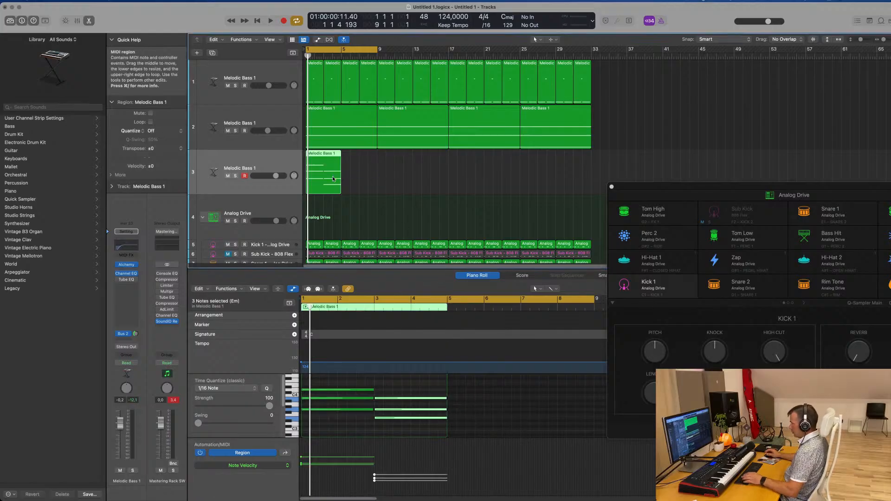
pyautogui.press('super+r')
pyautogui.press('super+r')
pyautogui.press('super+r')
pyautogui.press('super+r')
pyautogui.press('super+r')
pyautogui.press('super+r')
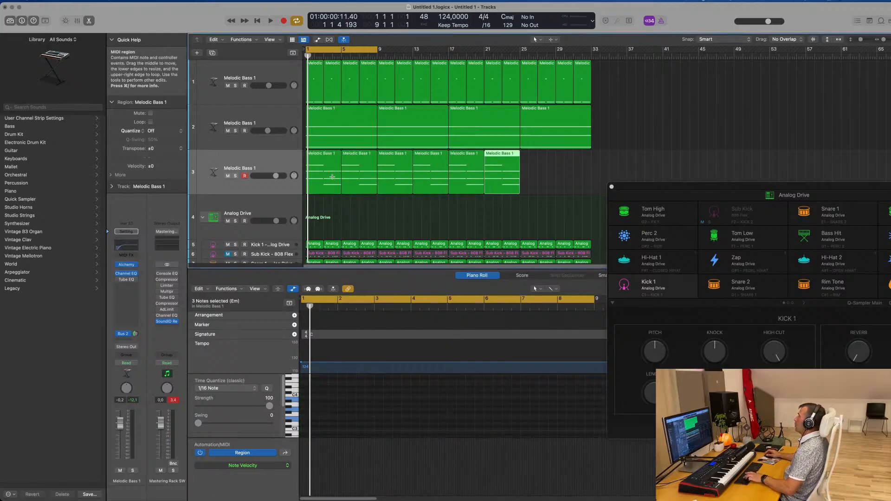
pyautogui.press('super+r')
# Play the eight-bar cycle with all tracks and review the pad region's two chords against the arrangement
pyautogui.press('space')
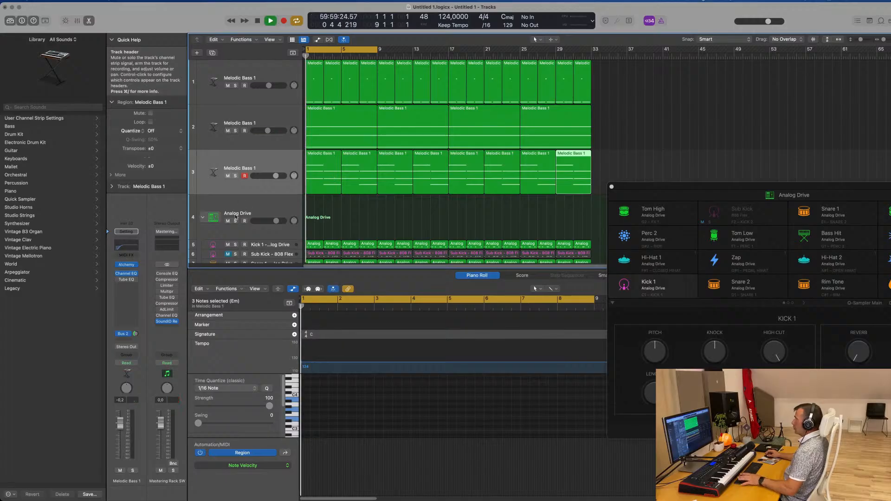
pyautogui.click(260, 164)
pyautogui.press('super+Left')
pyautogui.press('super+Left')
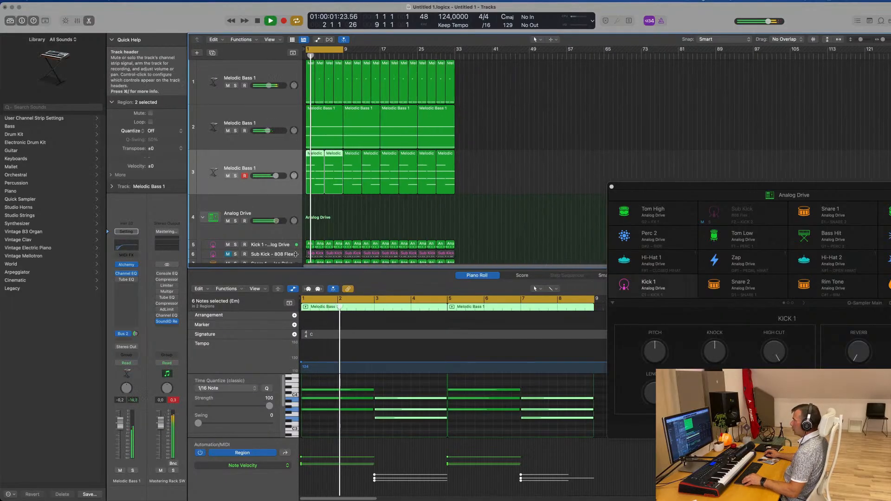
pyautogui.click(364, 222)
pyautogui.scroll(1, 364, 223)
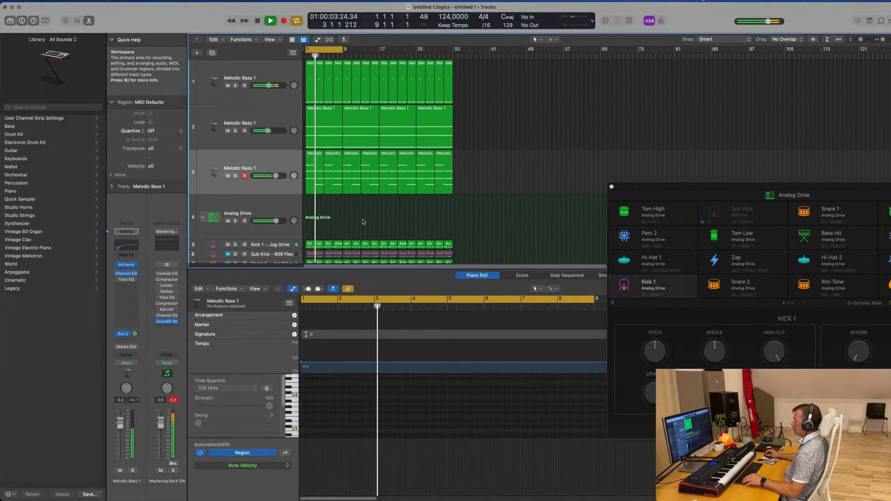
pyautogui.scroll(2, 371, 223)
pyautogui.scroll(-2, 371, 223)
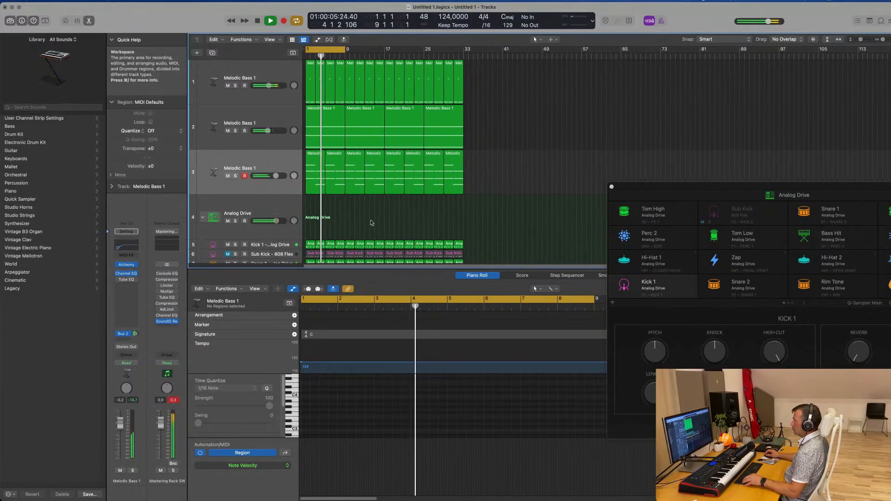
pyautogui.click(285, 160)
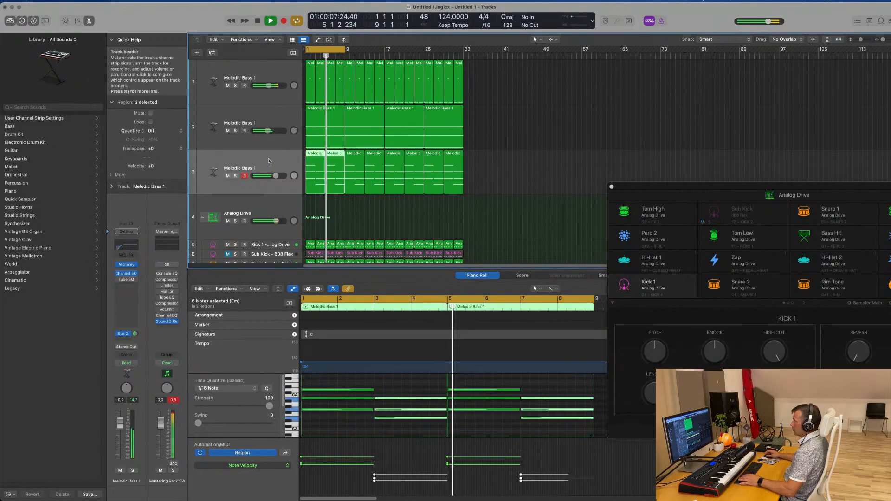
pyautogui.click(356, 223)
pyautogui.click(320, 182)
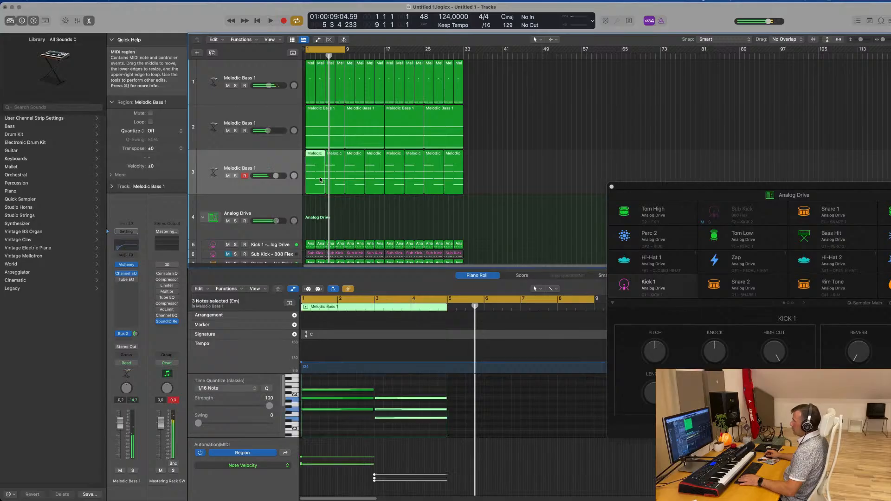
pyautogui.click(388, 384)
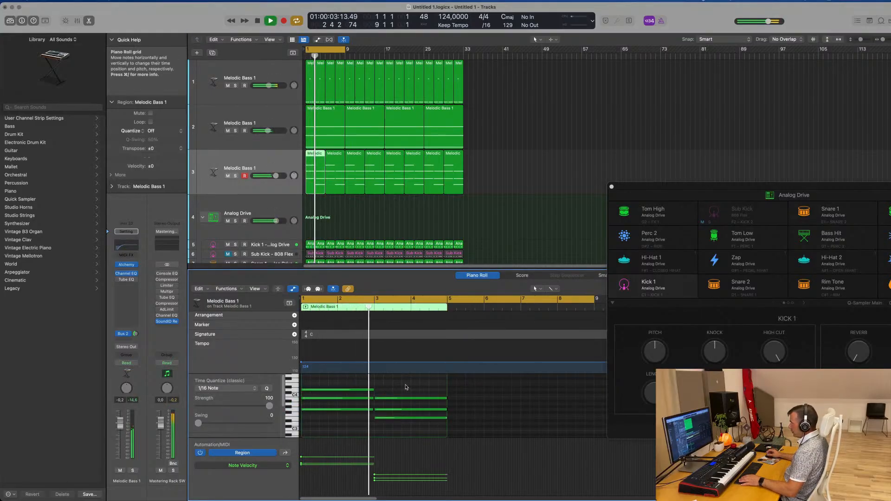
pyautogui.moveTo(388, 388); pyautogui.dragTo(404, 421)
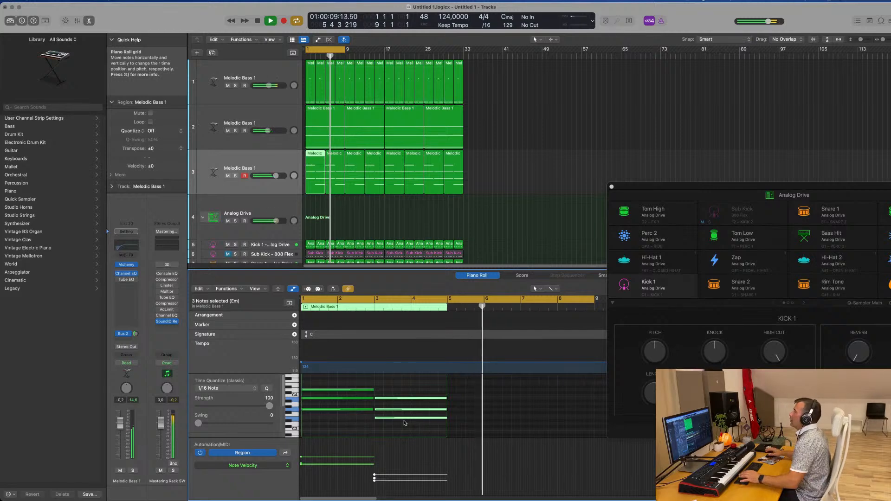
# Restart the cycle playback and lower the pad track's volume to about -4.4 dB
pyautogui.press('space')
pyautogui.press('space')
pyautogui.keyDown('shift'); pyautogui.click(335, 172); pyautogui.keyUp('shift')
pyautogui.press('space')
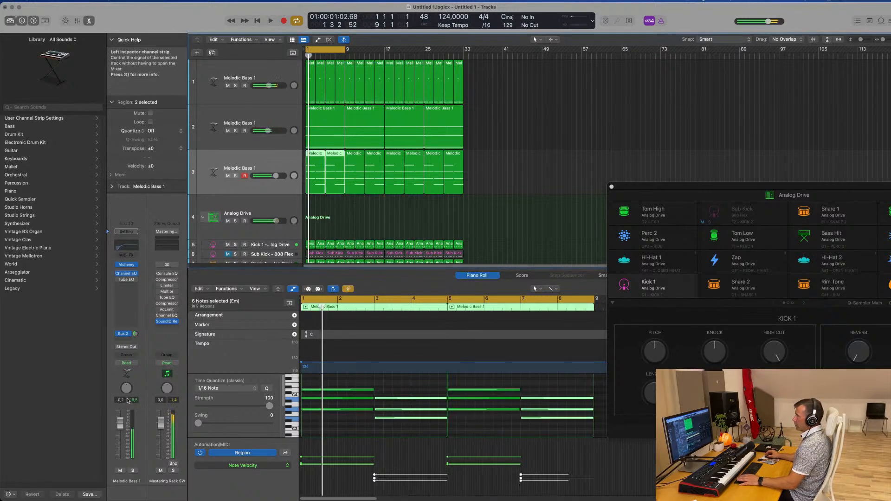
pyautogui.press('space')
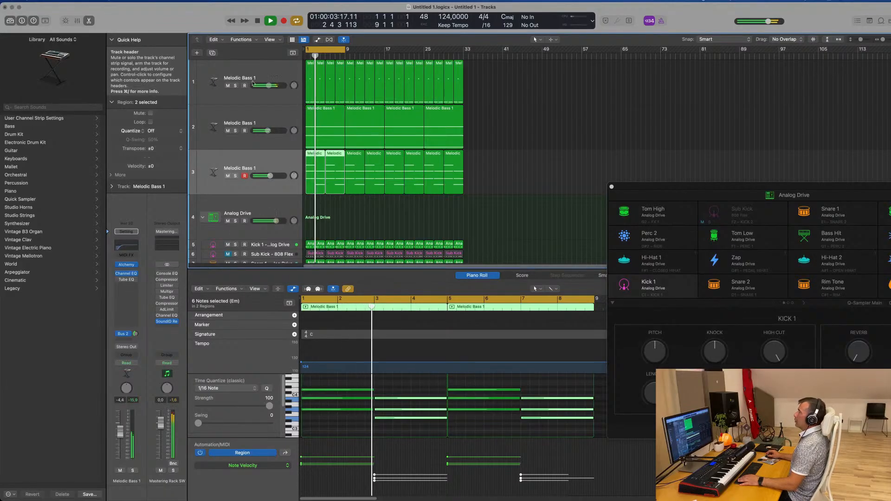
# Duplicate the pad track with its settings as an empty fourth track and restart playback
pyautogui.press('super+d')
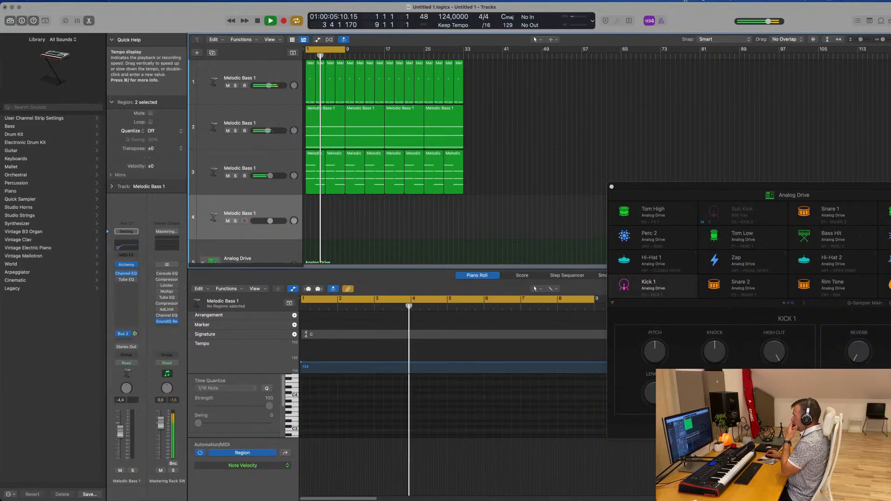
pyautogui.click(685, 1)
pyautogui.click(274, 214)
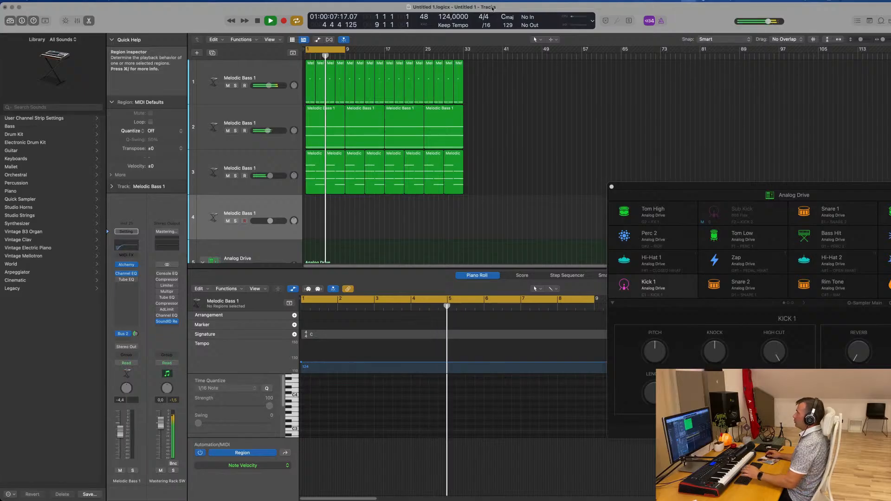
pyautogui.press('space')
pyautogui.press('space')
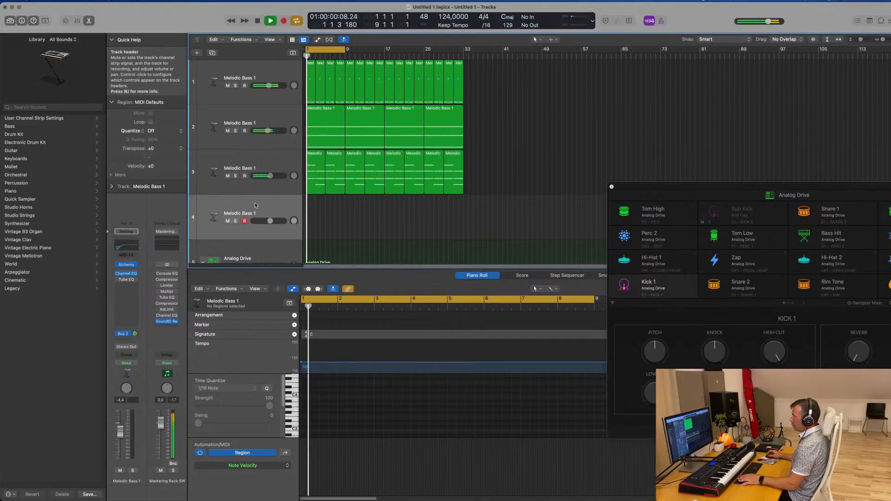
# Load the 80s Sync Lead preset in the fourth track's Alchemy and lower the track volume to about -12.6 dB
pyautogui.click(127, 265)
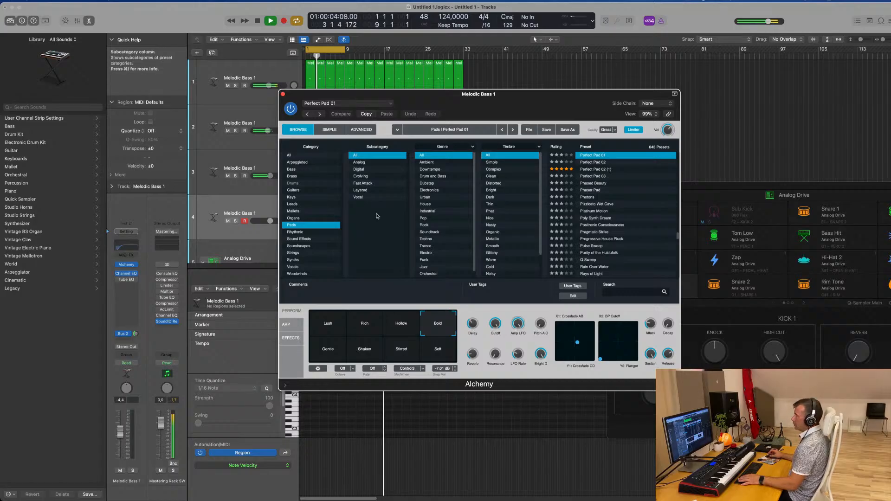
pyautogui.click(292, 204)
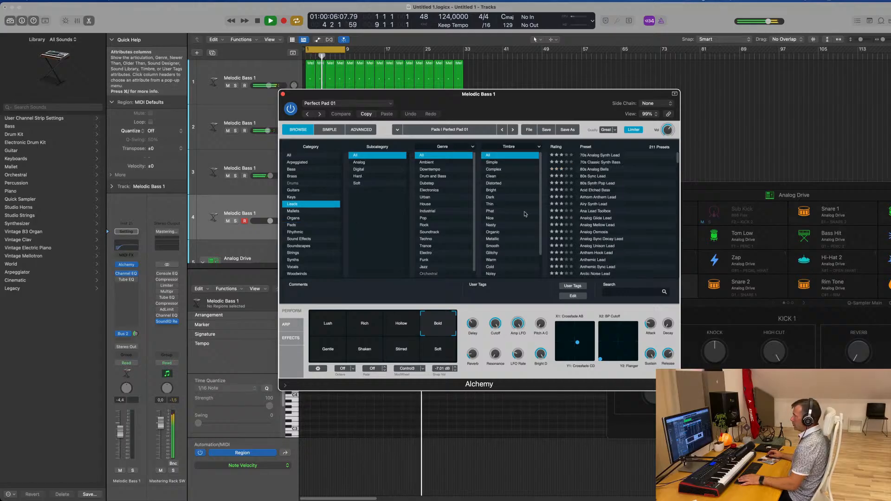
pyautogui.click(593, 177)
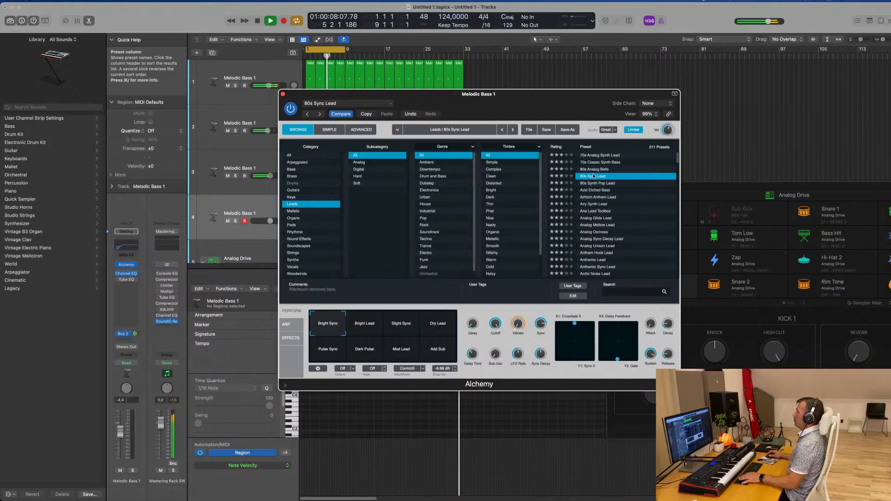
pyautogui.moveTo(555, 95); pyautogui.dragTo(741, 91)
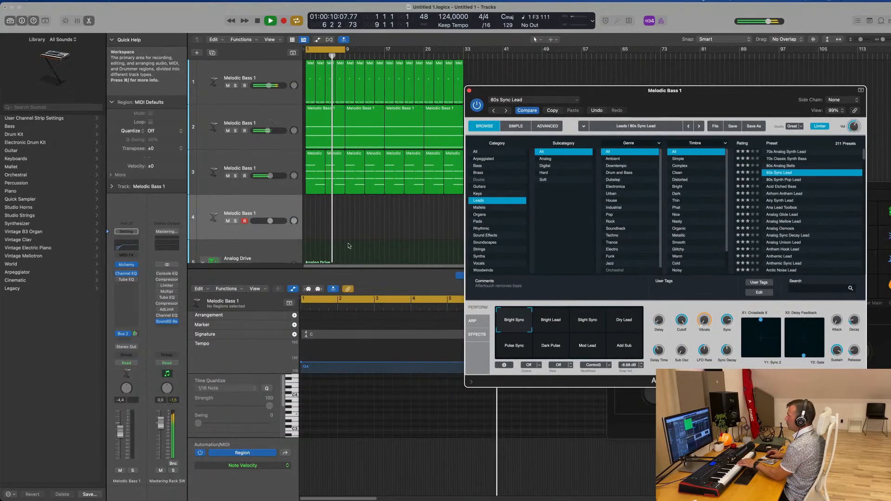
pyautogui.moveTo(120, 432); pyautogui.dragTo(120, 442)
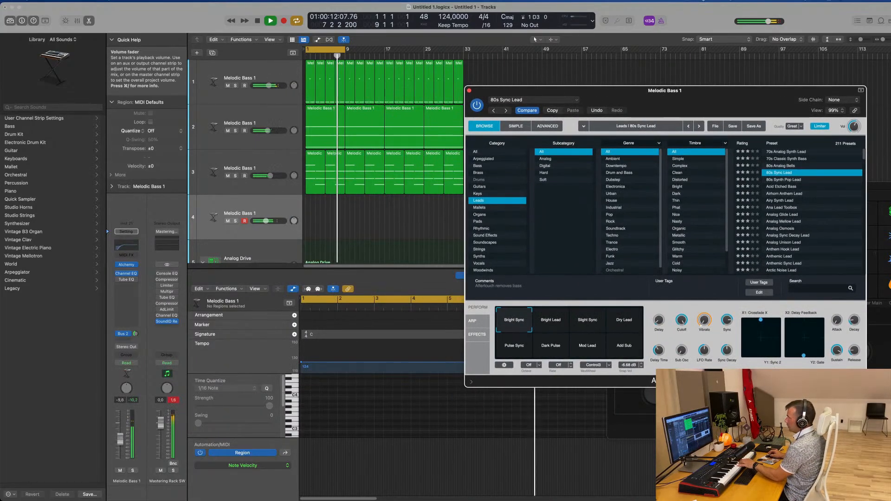
# Send the fourth track to Bus 4 at about -4.6 dB and insert SilverVerb on the bus's aux channel
pyautogui.click(135, 333)
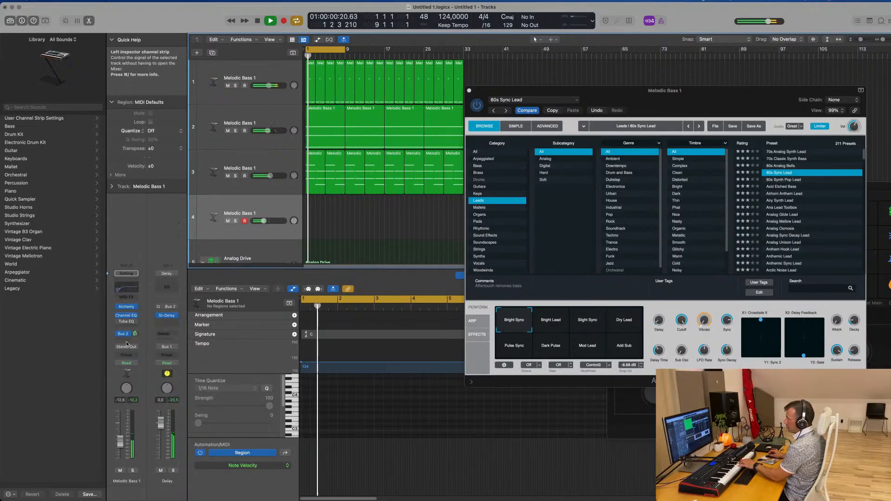
pyautogui.click(126, 339)
pyautogui.moveTo(139, 351)
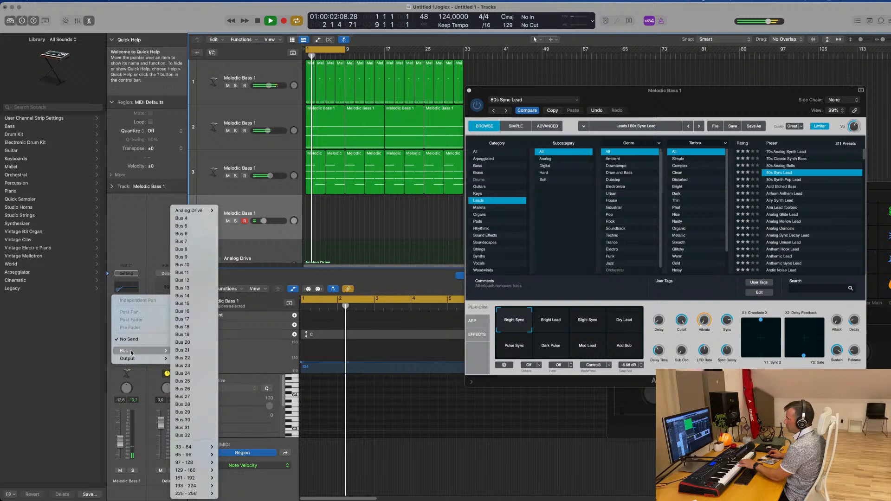
pyautogui.click(193, 222)
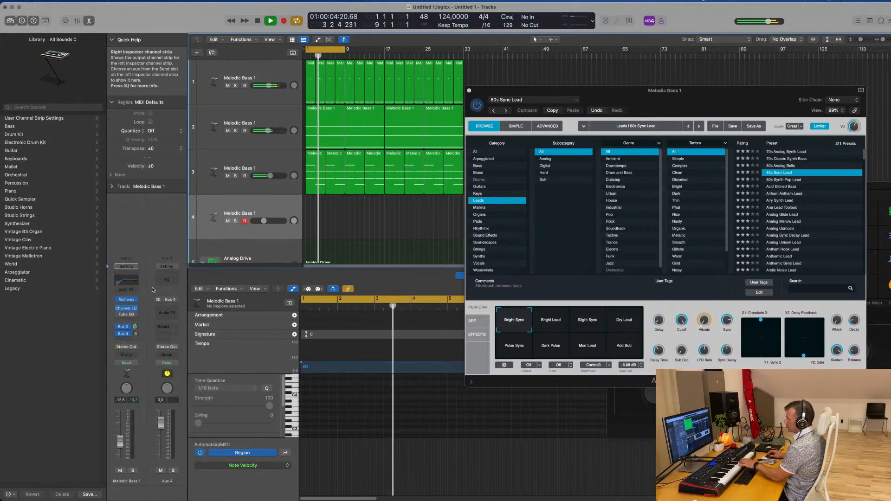
pyautogui.click(167, 312)
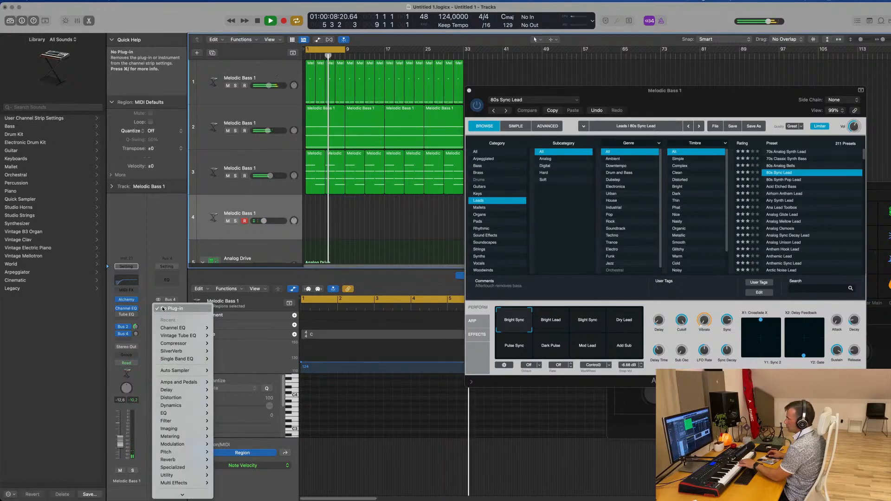
pyautogui.moveTo(176, 351)
pyautogui.click(225, 355)
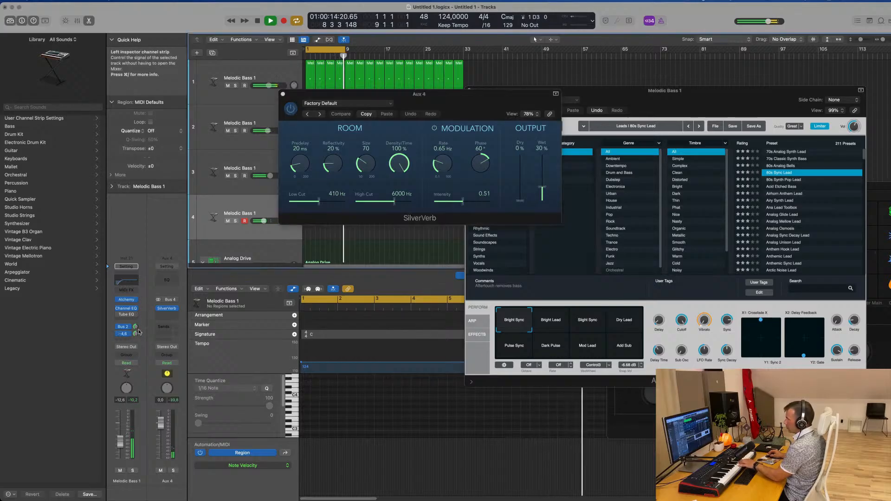
# Load the grandiose preset in SilverVerb, close its window and move the Alchemy window clear of the track headers
pyautogui.click(371, 104)
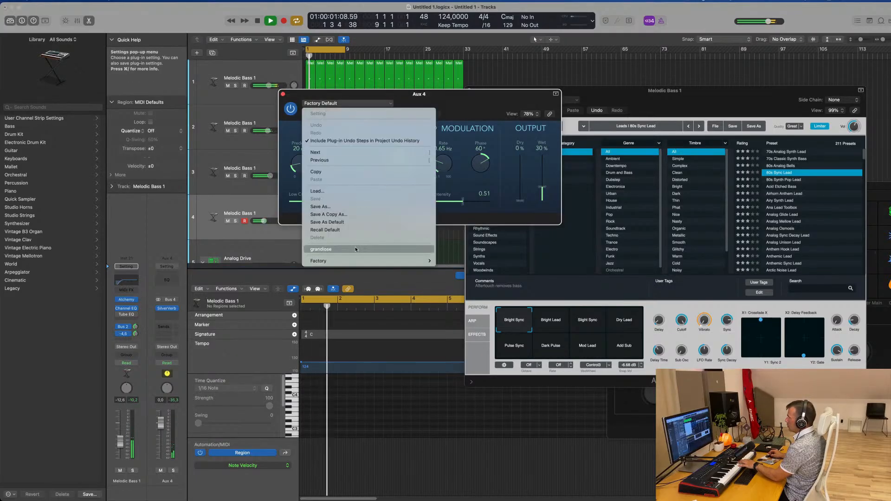
pyautogui.click(325, 249)
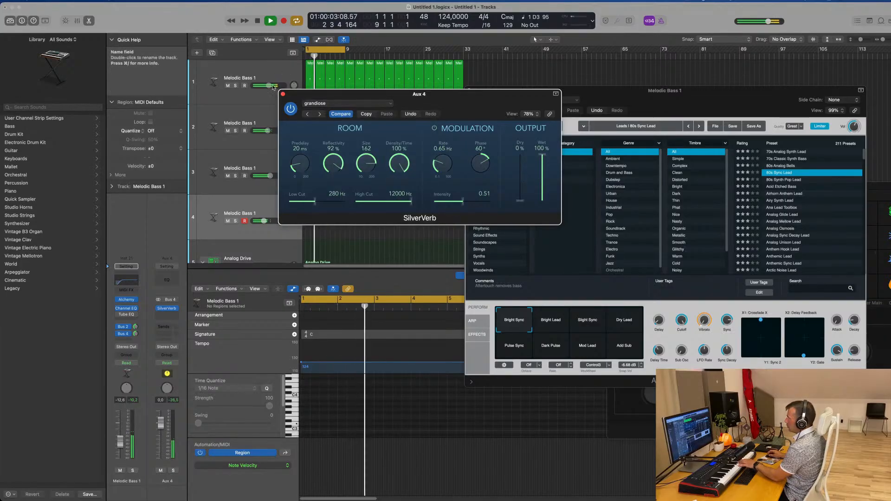
pyautogui.click(282, 94)
pyautogui.moveTo(494, 96); pyautogui.dragTo(334, 99)
pyautogui.moveTo(495, 100); pyautogui.dragTo(562, 60)
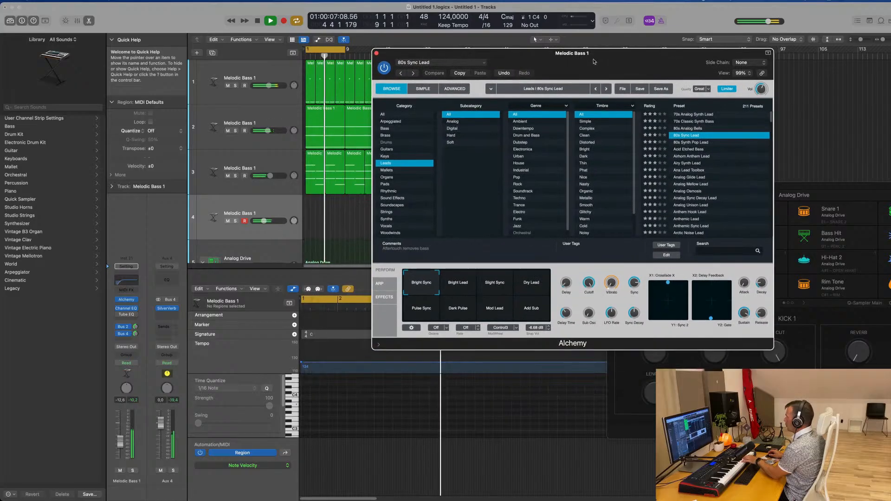
# Audition the 80s Sync Lead's performance snapshots from Bright Lead through Add Sub, lowering the track volume to about -15.6 dB
pyautogui.click(448, 282)
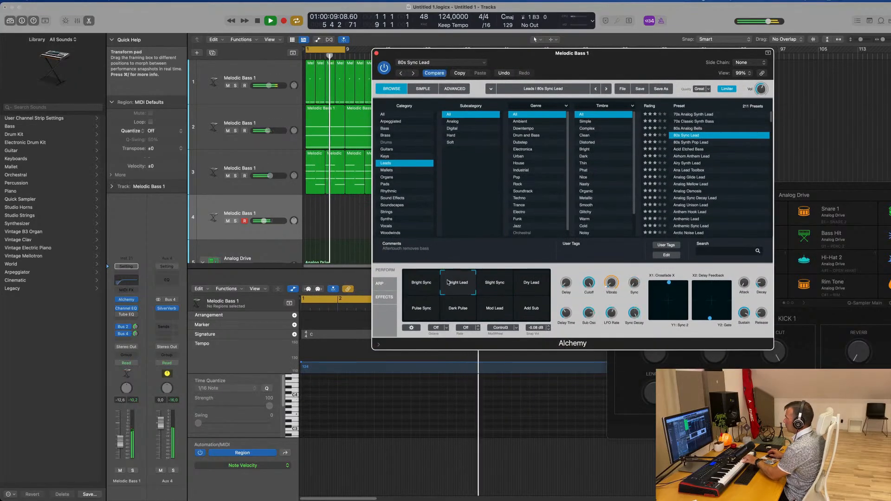
pyautogui.click(497, 287)
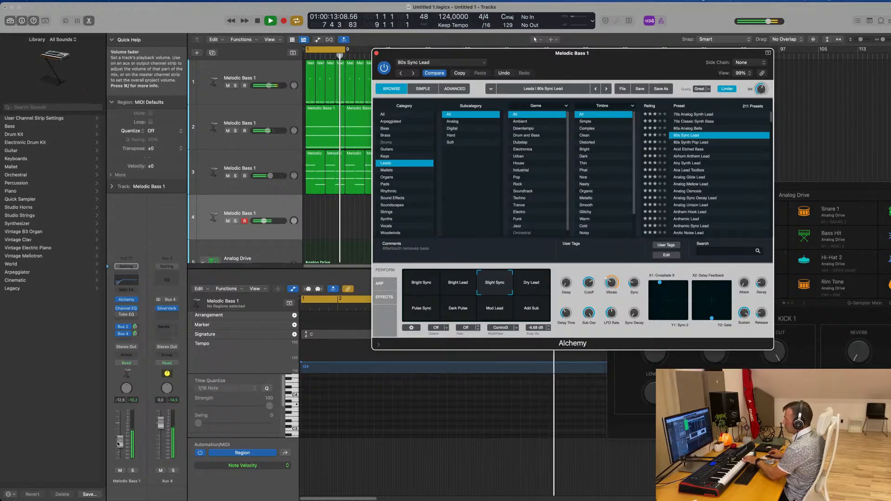
pyautogui.moveTo(120, 441); pyautogui.dragTo(119, 449)
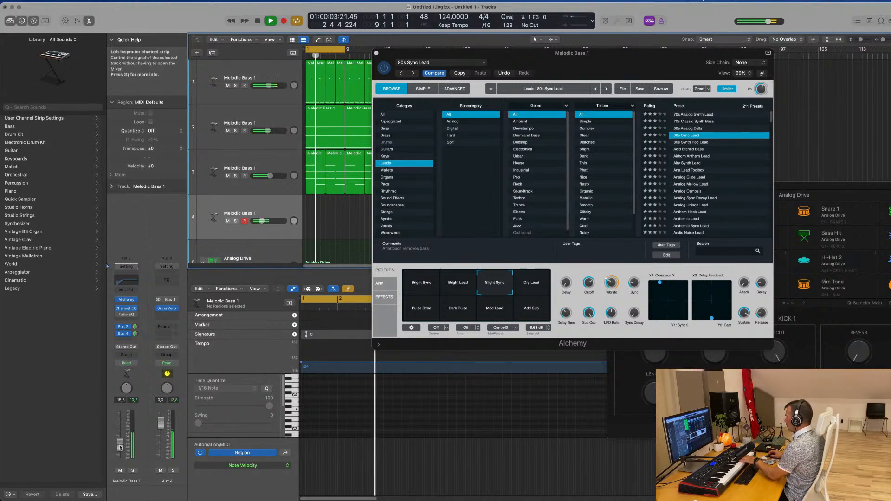
pyautogui.click(531, 280)
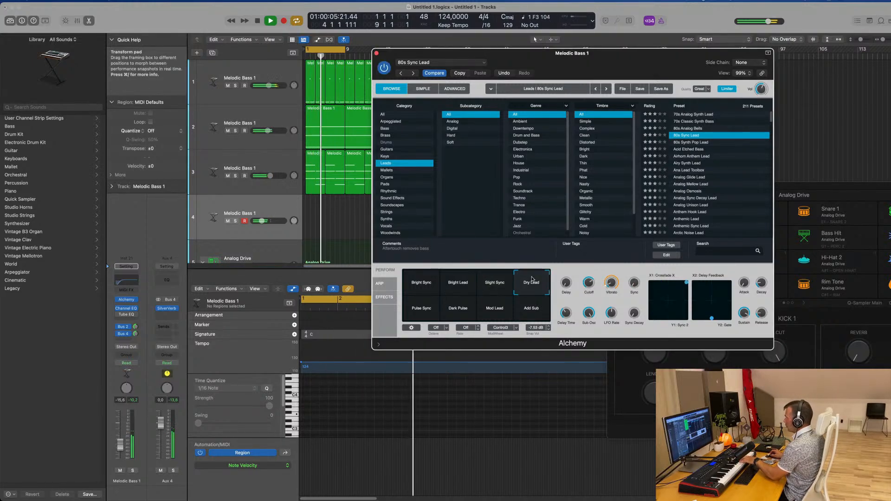
pyautogui.click(414, 311)
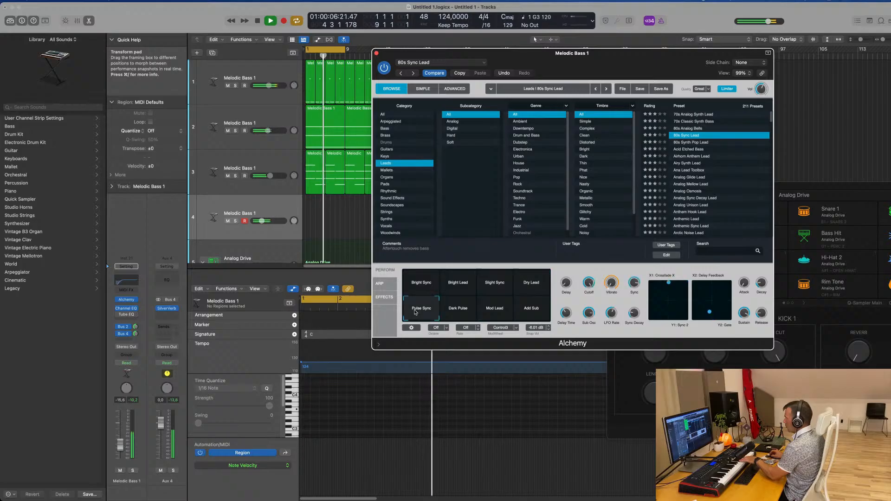
pyautogui.click(464, 312)
pyautogui.click(489, 312)
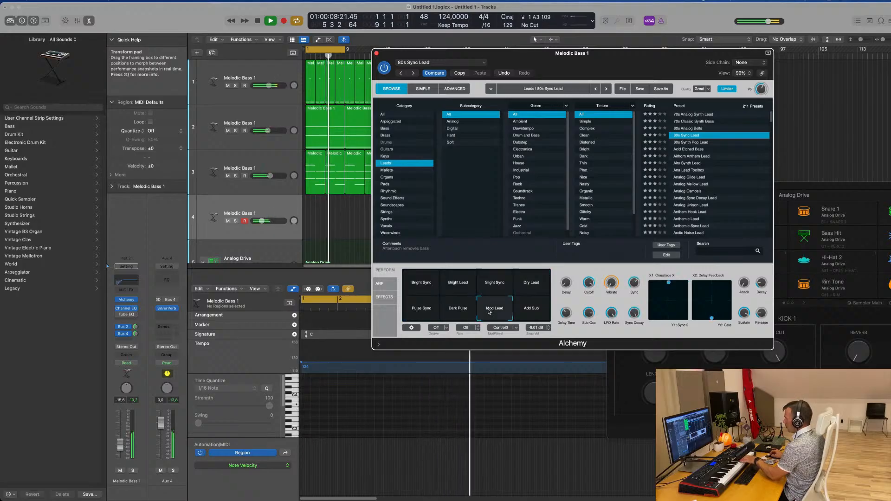
pyautogui.click(531, 309)
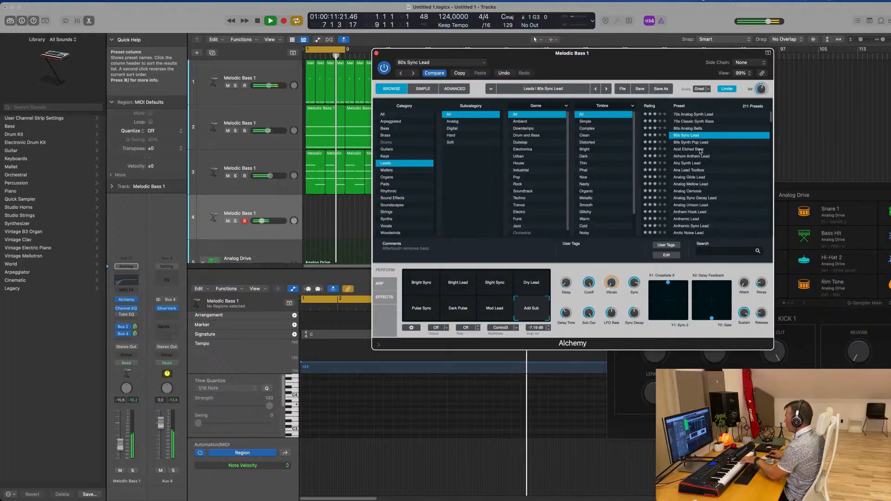
# Load Alchemy's Airhorn Anthem Lead preset and record an eight-bar lead melody with the track volume raised to about -3.4 dB
pyautogui.click(698, 156)
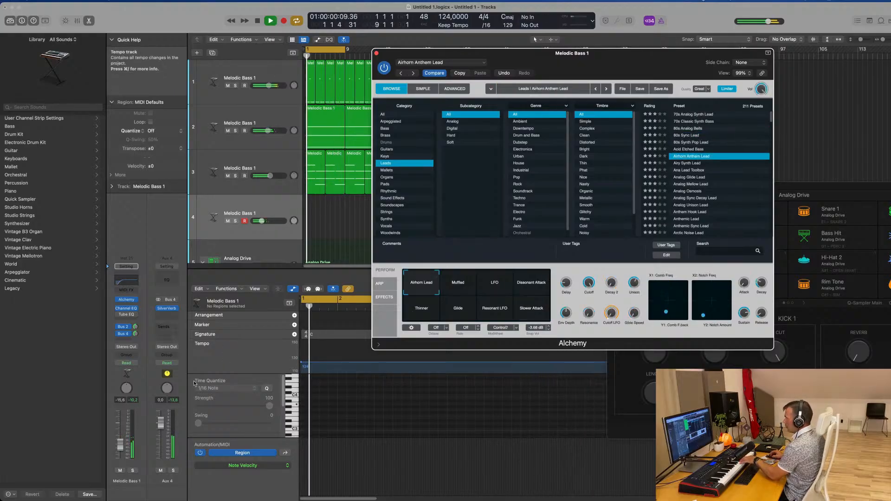
pyautogui.moveTo(120, 444); pyautogui.dragTo(120, 430)
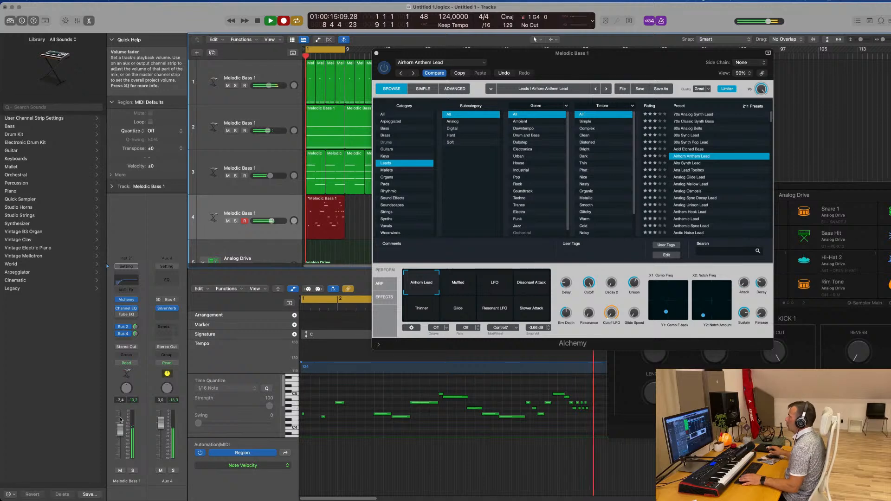
pyautogui.press('space')
pyautogui.press('space')
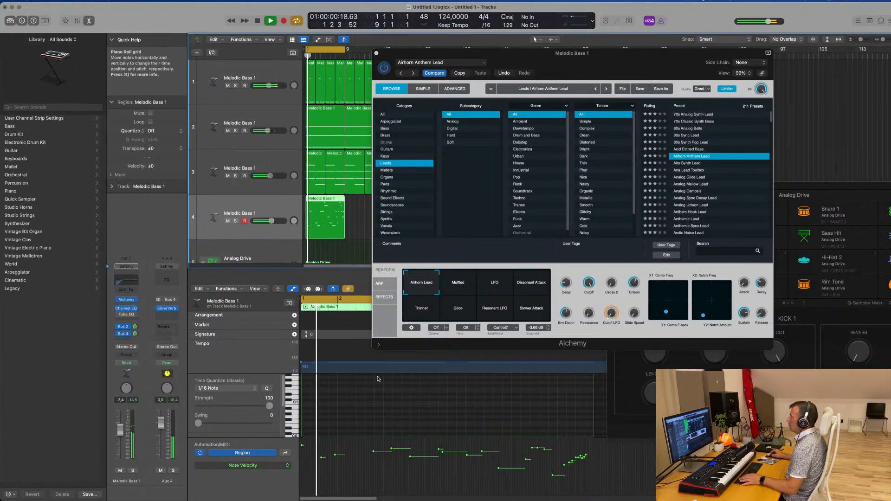
# Open the recorded lead region in the Piano Roll and close the Alchemy window
pyautogui.press('e')
pyautogui.doubleClick(322, 199)
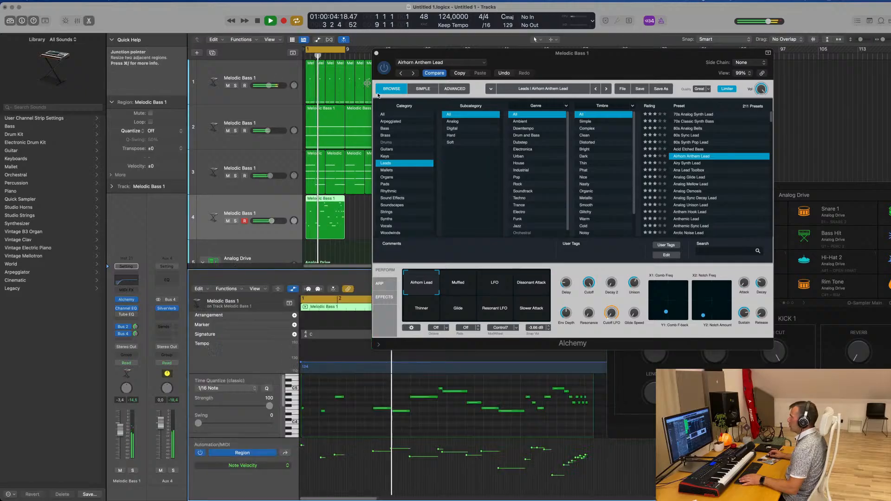
pyautogui.click(376, 53)
pyautogui.scroll(-2, 476, 422)
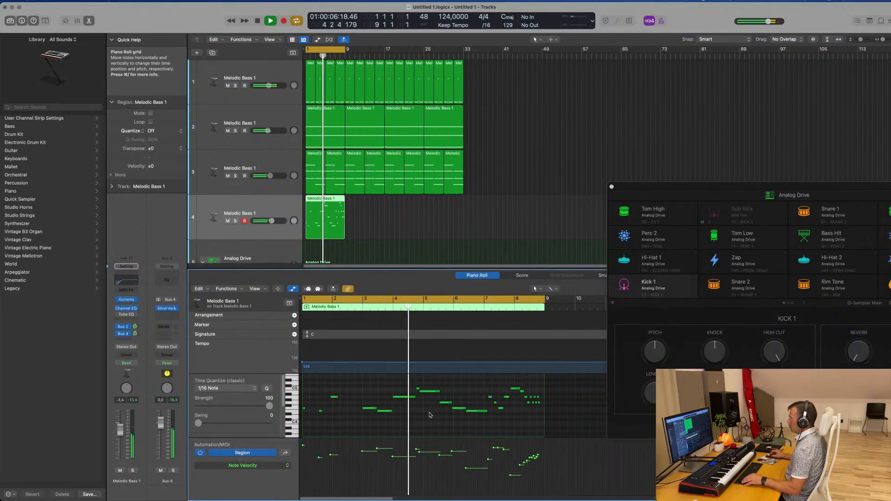
pyautogui.scroll(4, 429, 413)
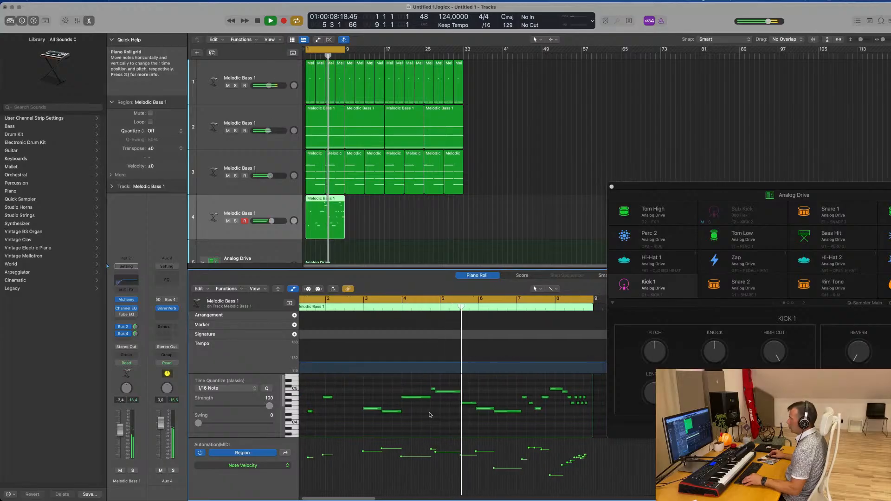
pyautogui.scroll(-2, 429, 412)
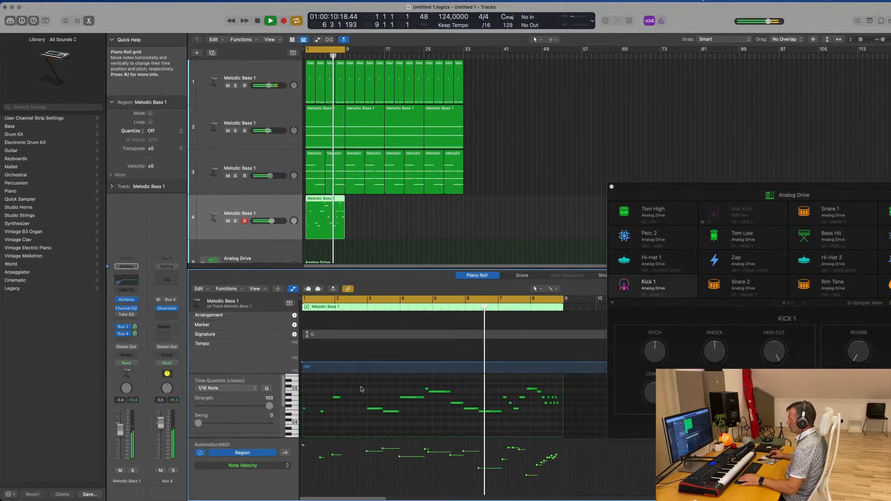
# Delete the lead notes before bar 3 and move all remaining notes so the melody starts at bar 1
pyautogui.press('Return')
pyautogui.moveTo(357, 386); pyautogui.dragTo(303, 418)
pyautogui.press('Delete')
pyautogui.press('super+a')
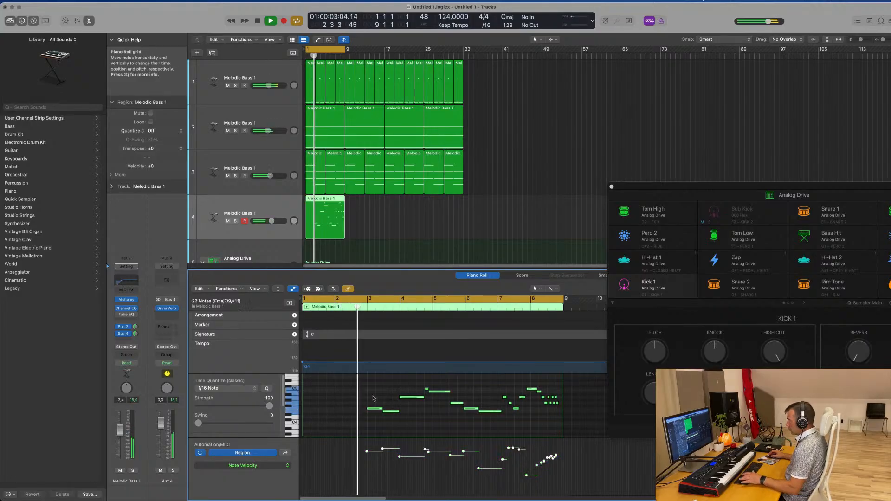
pyautogui.moveTo(374, 409); pyautogui.dragTo(311, 411)
pyautogui.press('space')
# Slightly shorten the long high note that starts near the end of bar 2
pyautogui.scroll(3, 383, 415)
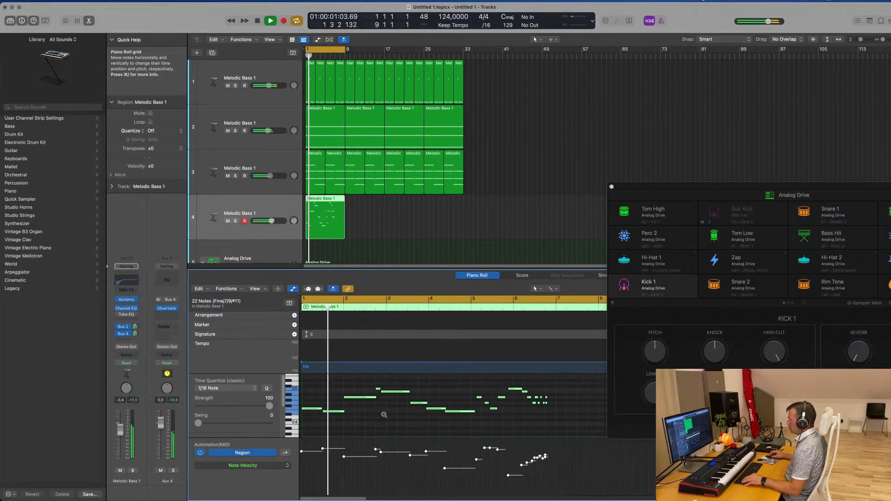
pyautogui.scroll(2, 384, 414)
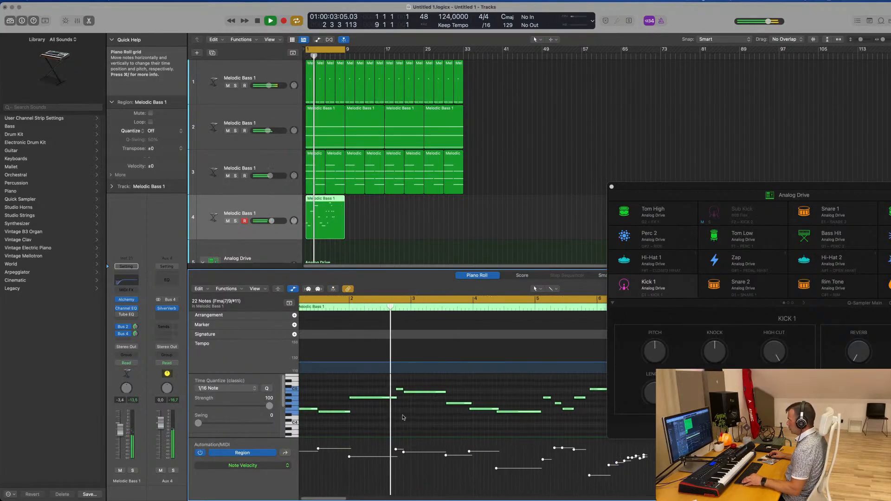
pyautogui.scroll(-1, 402, 408)
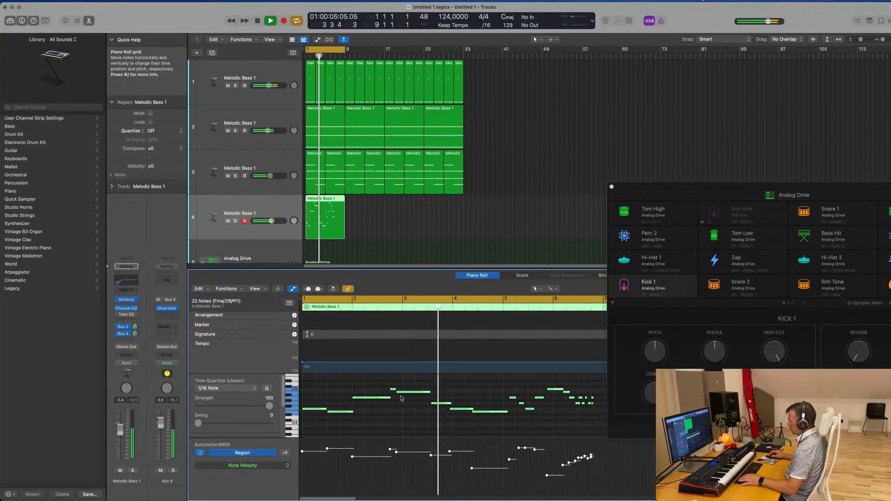
pyautogui.click(428, 393)
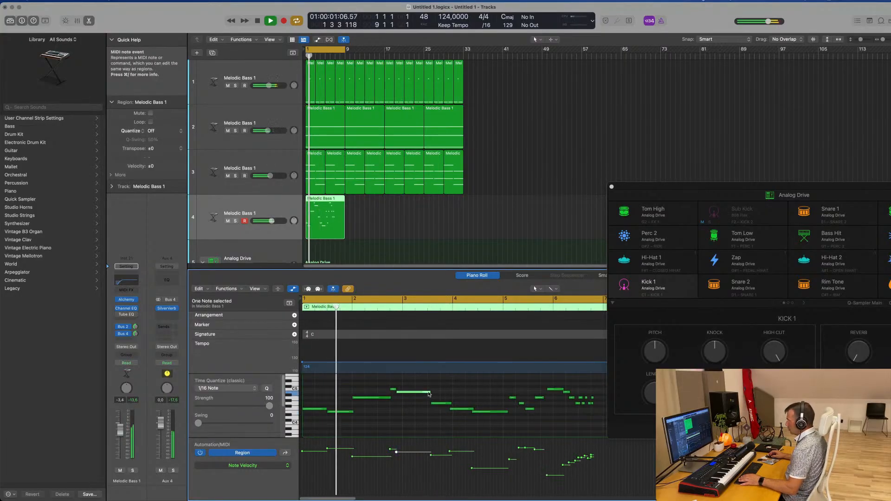
pyautogui.moveTo(429, 393); pyautogui.dragTo(425, 392)
pyautogui.scroll(-1, 416, 406)
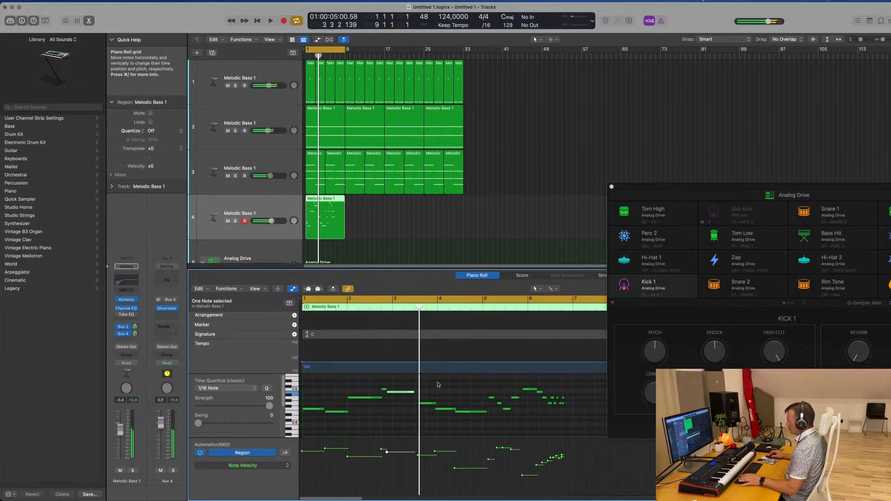
# Move all the notes after the long high note so they start at bar 4, and replay the melody
pyautogui.moveTo(432, 383); pyautogui.dragTo(598, 437)
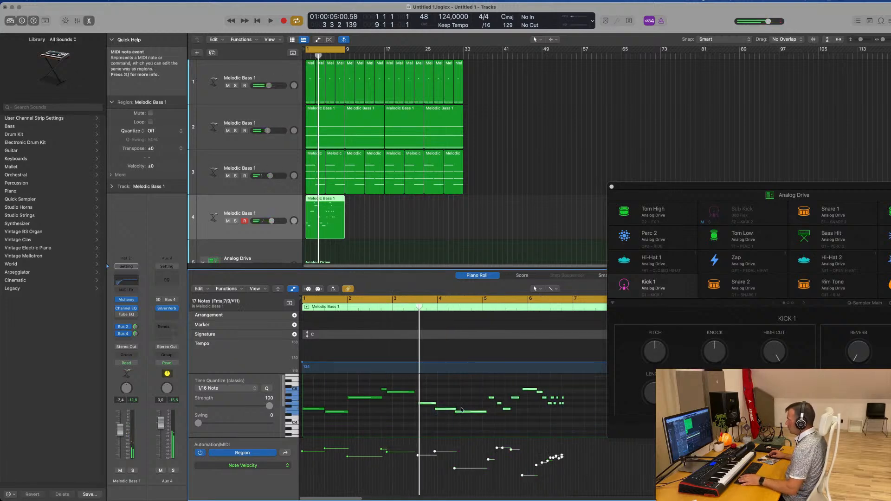
pyautogui.moveTo(428, 405); pyautogui.dragTo(447, 405)
pyautogui.press('space')
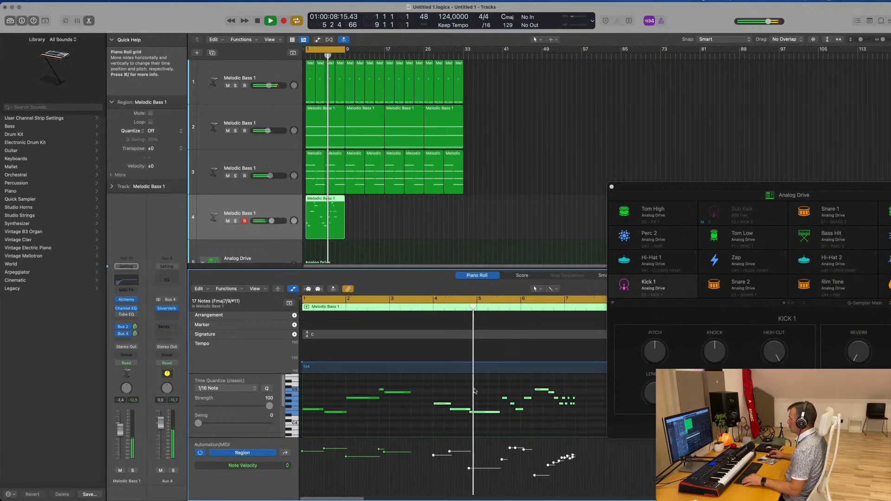
pyautogui.press('space')
pyautogui.press('space')
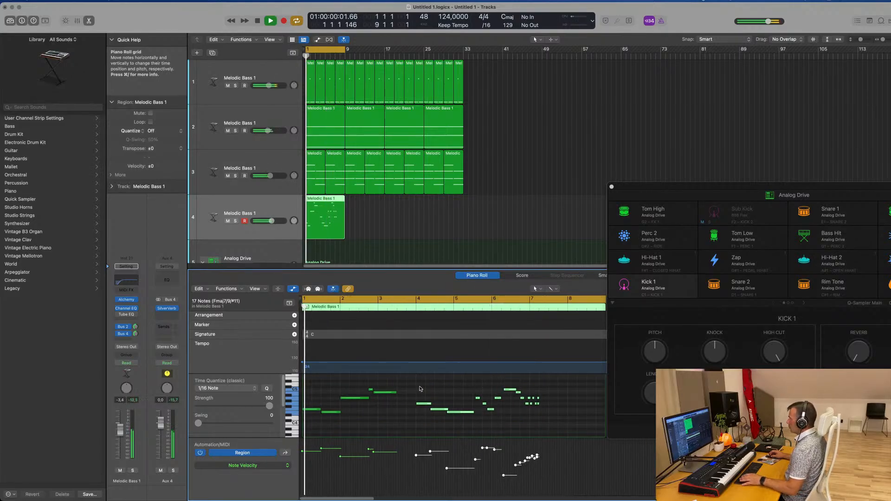
# Delete all lead notes from bar 4 onward and extend the last remaining note so it ends at bar 5
pyautogui.moveTo(417, 387); pyautogui.dragTo(546, 424)
pyautogui.press('Delete')
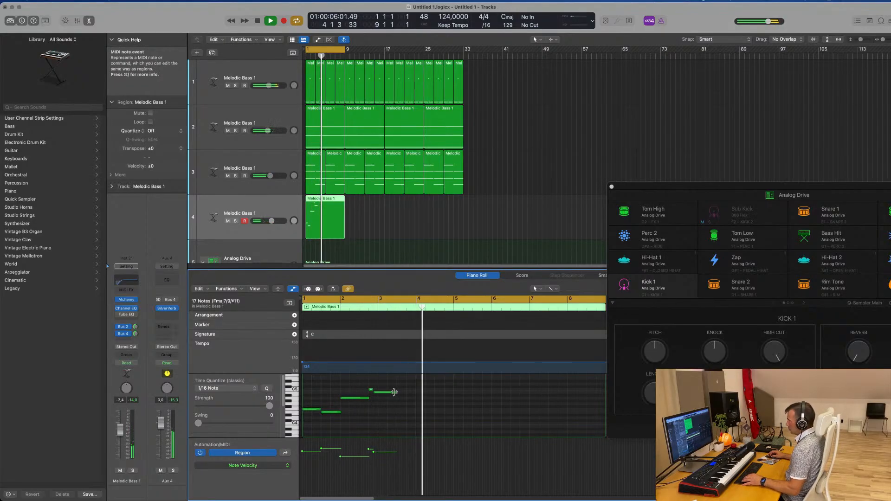
pyautogui.moveTo(396, 392); pyautogui.dragTo(453, 395)
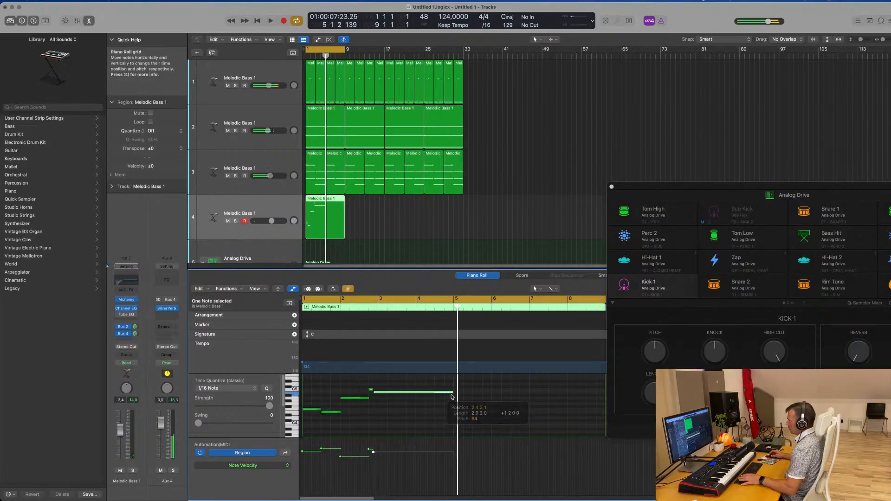
pyautogui.click(411, 417)
pyautogui.hscroll(2, 416, 417)
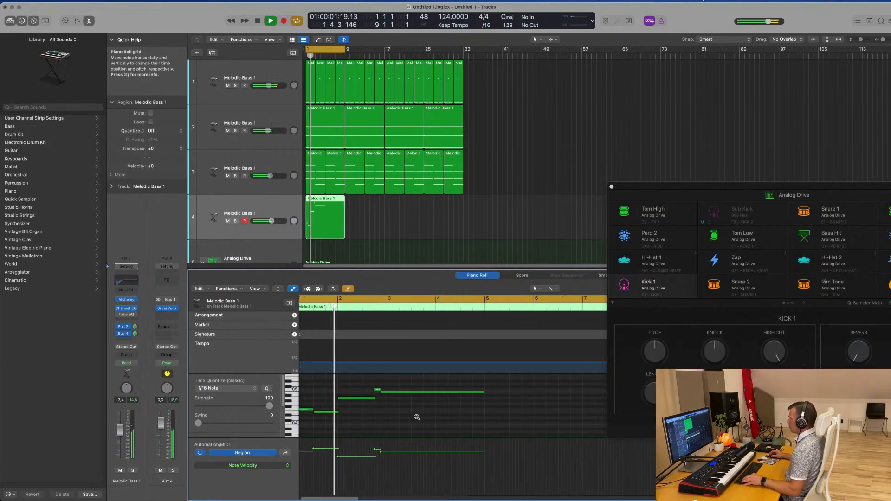
pyautogui.hscroll(-1, 420, 417)
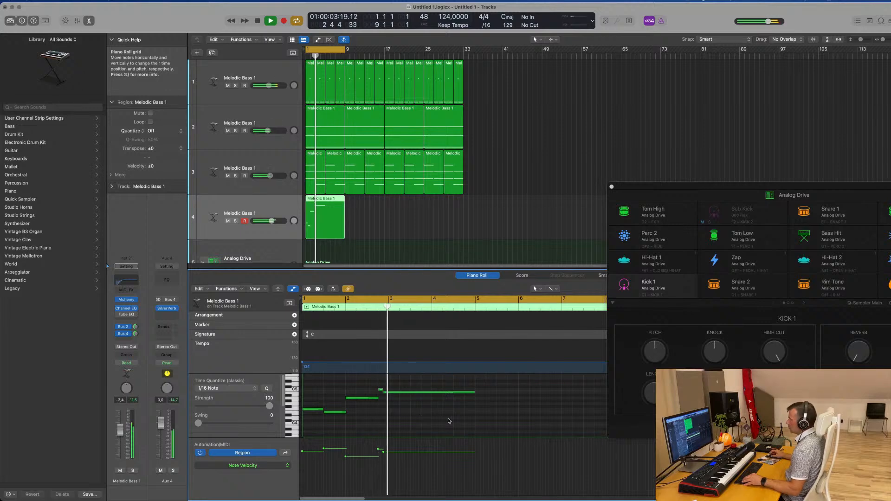
pyautogui.hscroll(-2, 458, 421)
pyautogui.hscroll(-2, 459, 421)
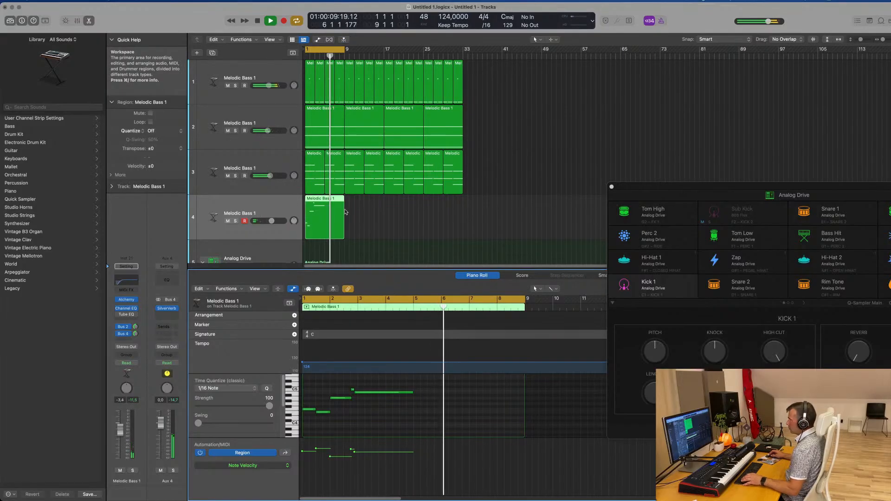
# Split the lead region at bar 5 and delete its empty second half
pyautogui.press('Return')
pyautogui.click(325, 199)
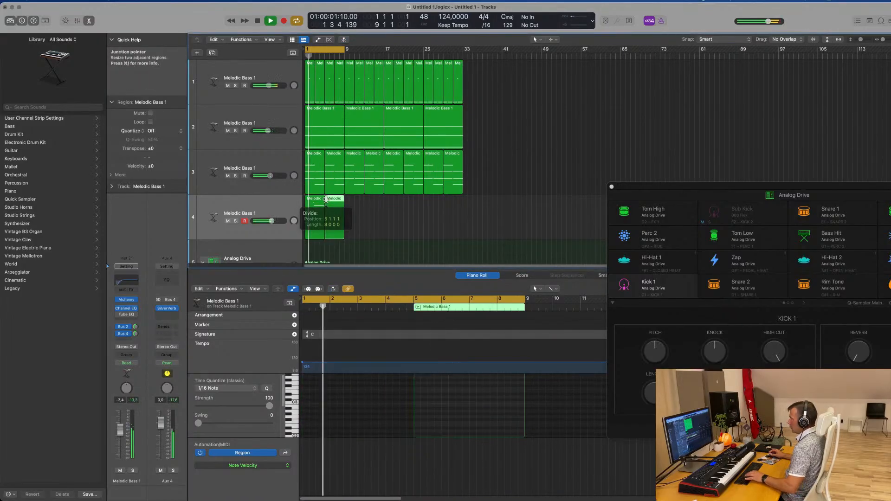
pyautogui.press('Delete')
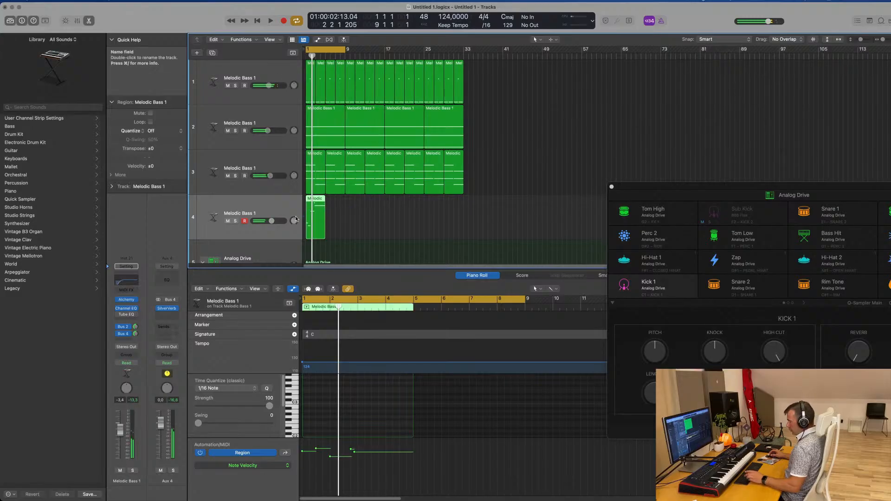
# Repeat the four-bar lead region end to end to fill 32 bars and restart playback from the beginning
pyautogui.press('super+r')
pyautogui.press('super+r')
pyautogui.press('super+r')
pyautogui.press('super+r')
pyautogui.press('super+r')
pyautogui.press('super+r')
pyautogui.press('super+r')
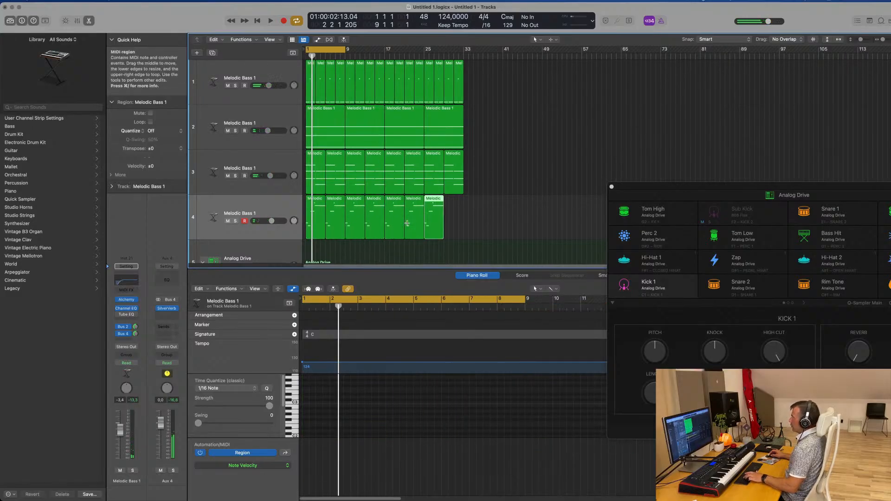
pyautogui.click(261, 206)
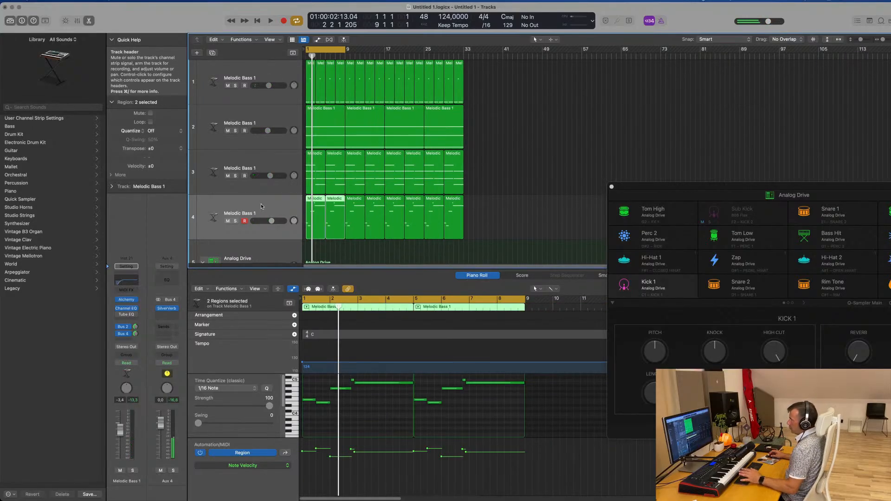
pyautogui.press('space')
pyautogui.press('space')
pyautogui.press('space')
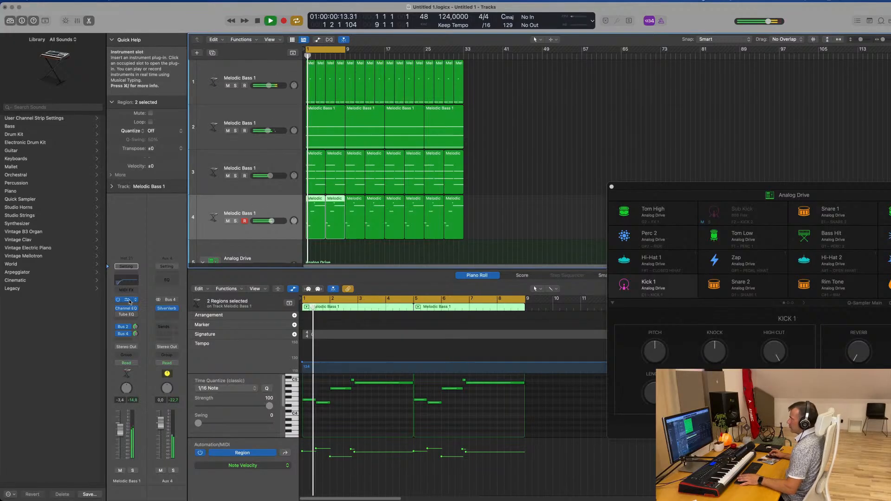
# Reopen the lead track's Alchemy, move its window clear of the track headers and choose the Muffled snapshot
pyautogui.click(129, 302)
pyautogui.moveTo(621, 66); pyautogui.dragTo(639, 86)
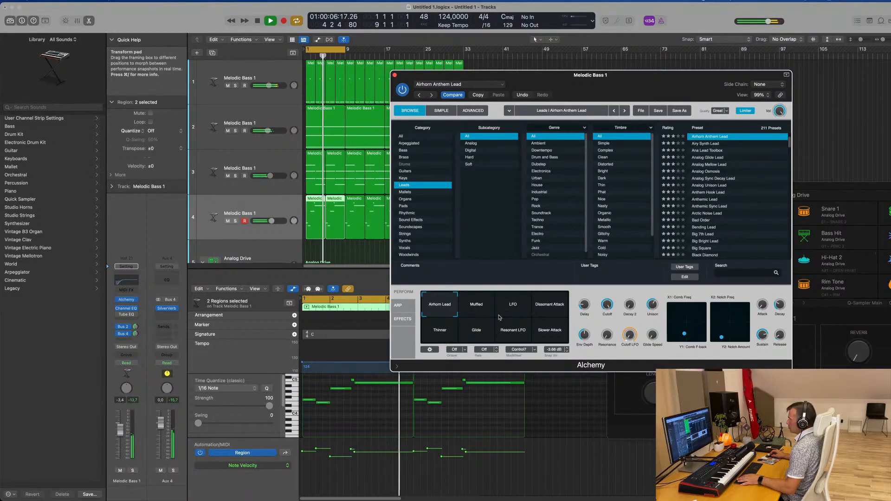
pyautogui.click(474, 308)
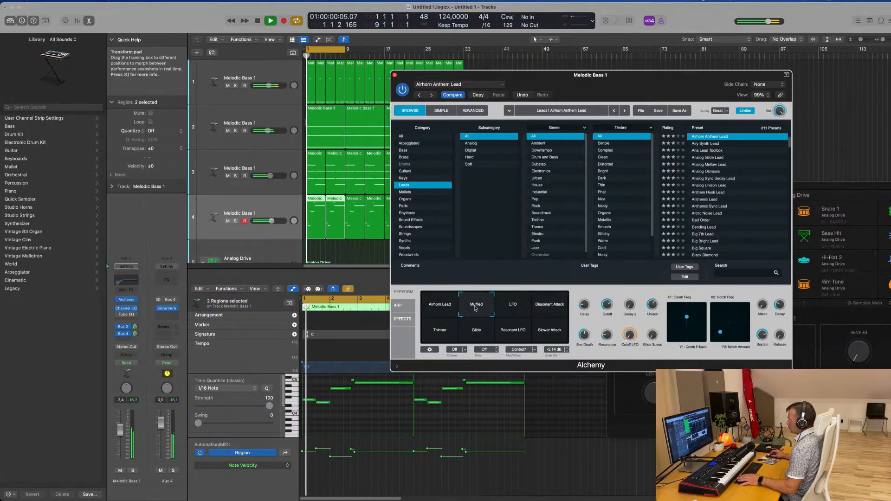
# Audition the lead's remaining Alchemy snapshots while raising the track volume to -1.5 dB, and settle on the Airhorn Lead snapshot
pyautogui.click(513, 305)
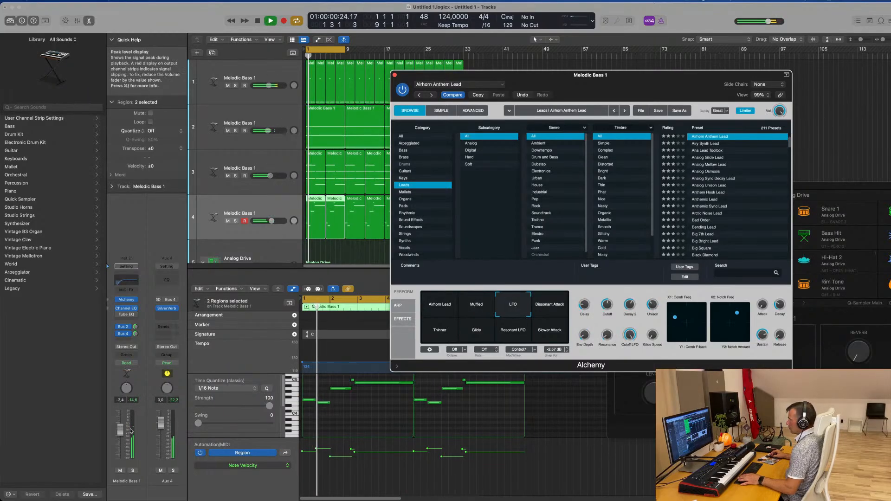
pyautogui.moveTo(272, 221); pyautogui.dragTo(274, 221)
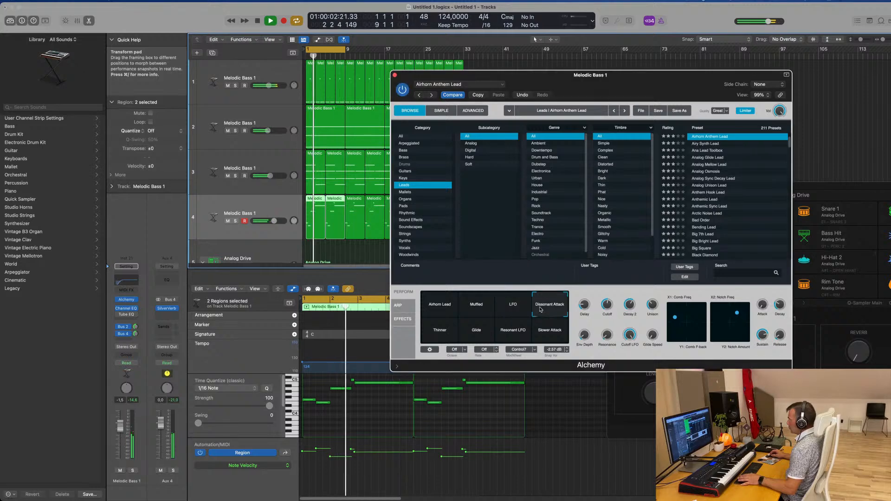
pyautogui.click(485, 332)
pyautogui.click(439, 333)
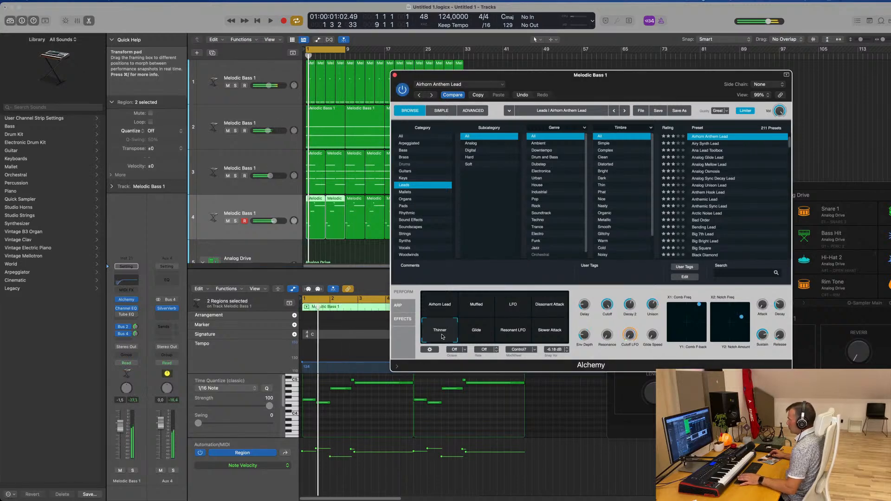
pyautogui.click(476, 334)
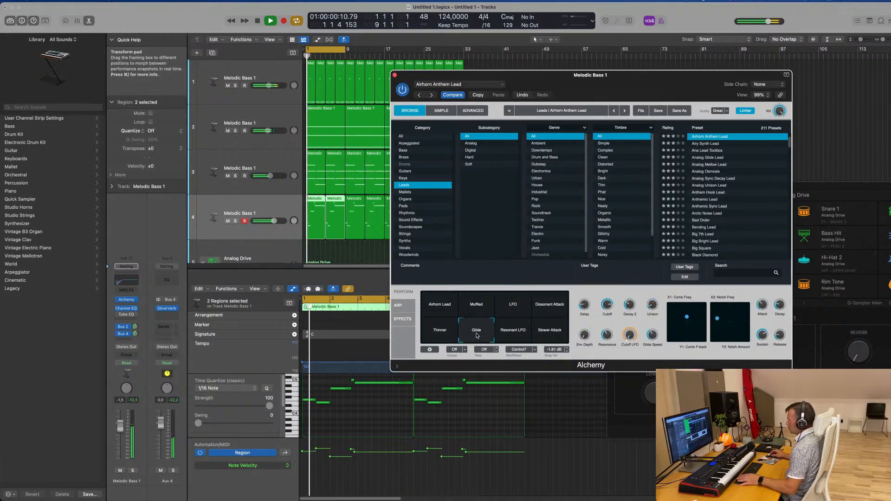
pyautogui.click(522, 334)
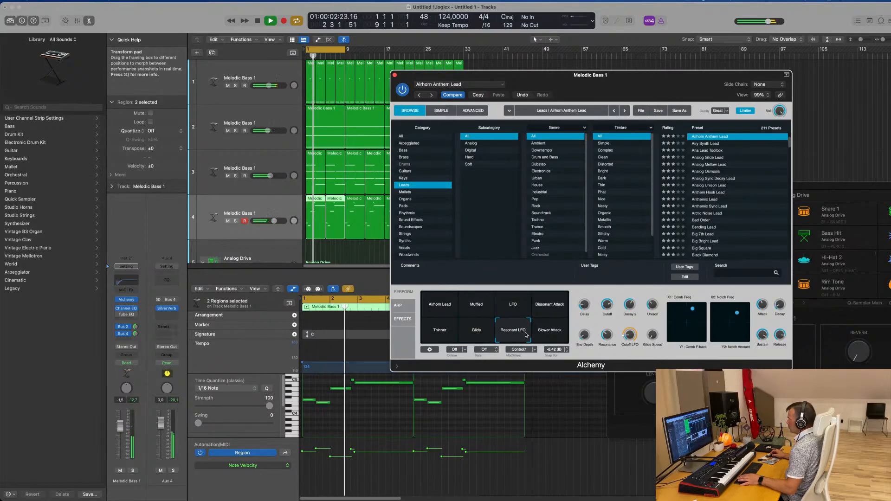
pyautogui.click(552, 333)
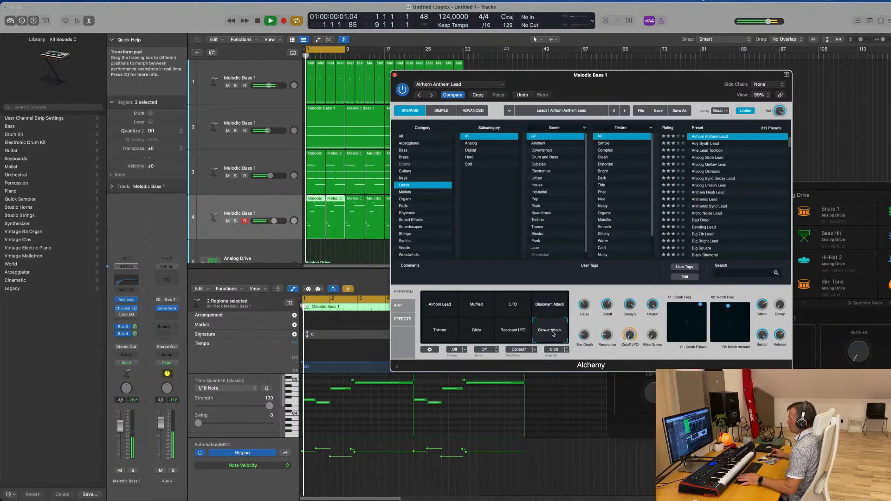
pyautogui.click(439, 305)
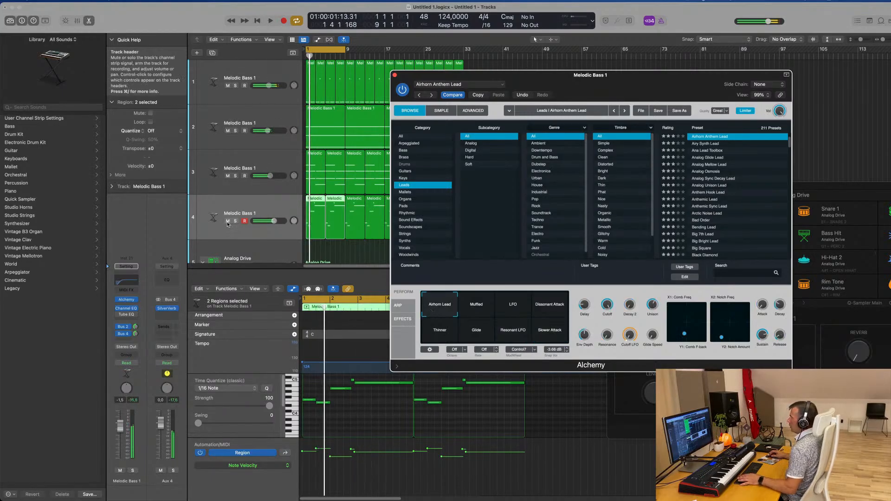
# Duplicate the lead track with its settings and move the Alchemy window clear of the arrangement
pyautogui.click(278, 206)
pyautogui.press('space')
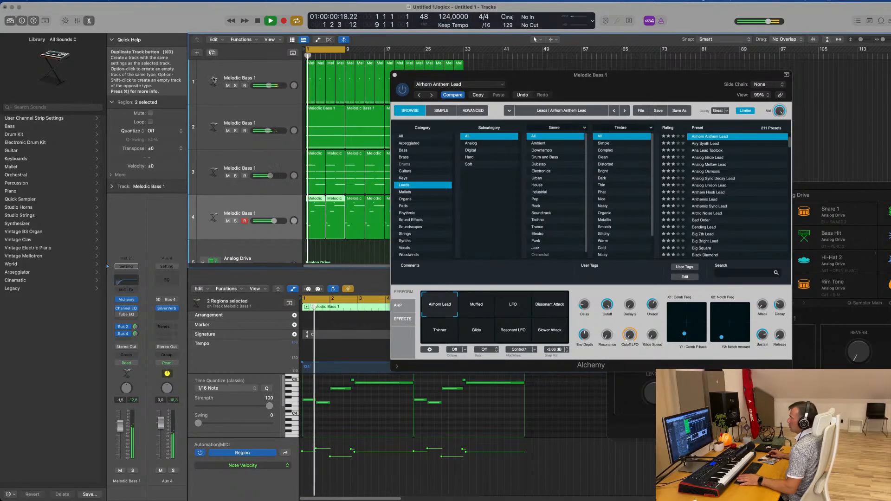
pyautogui.click(212, 53)
pyautogui.moveTo(572, 74); pyautogui.dragTo(792, 92)
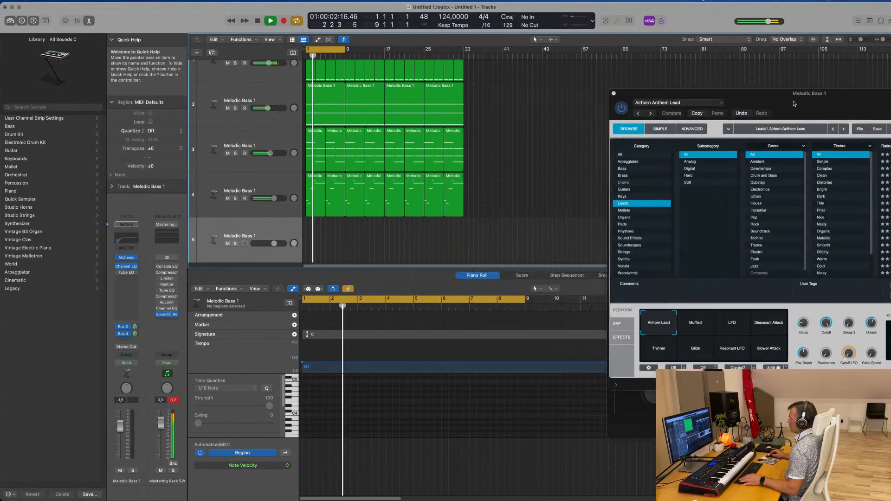
# Copy all eight lead regions onto the duplicated track at the same positions
pyautogui.click(311, 179)
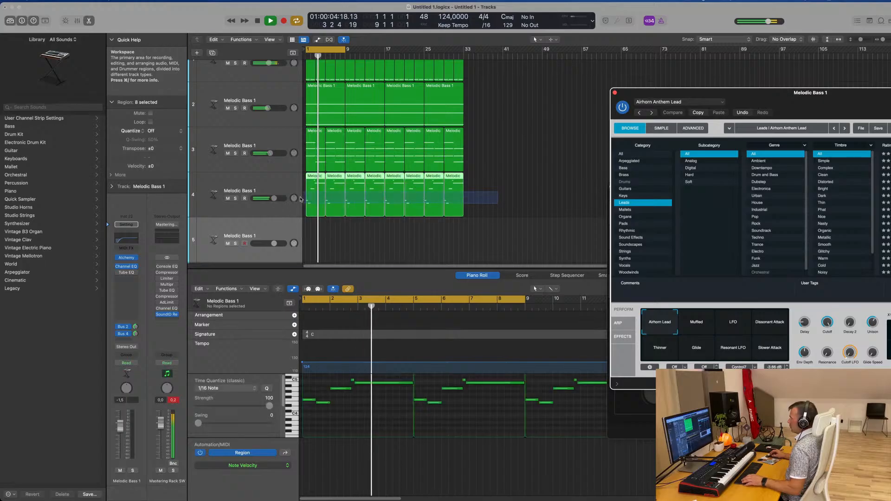
pyautogui.moveTo(311, 179); pyautogui.dragTo(312, 228)
pyautogui.press('space')
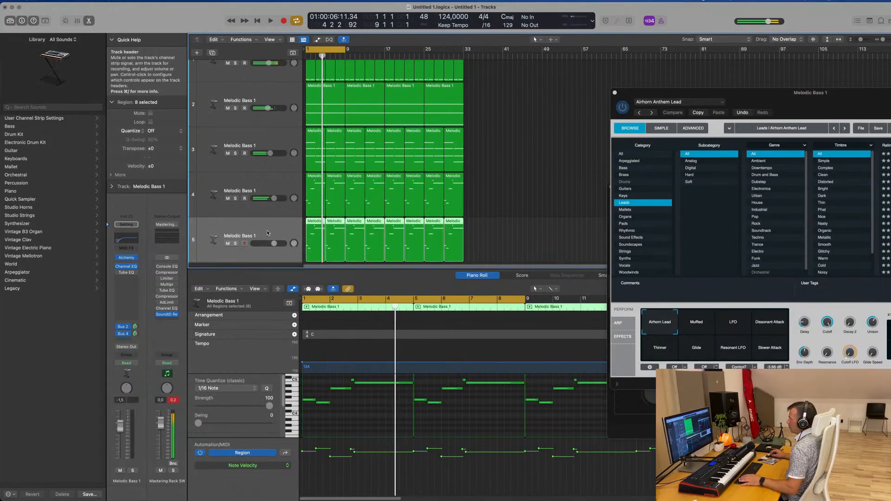
# Open Alchemy on the duplicated lead track, choose the Resonant LFO snapshot and move its window clear of the tracks
pyautogui.click(262, 231)
pyautogui.press('space')
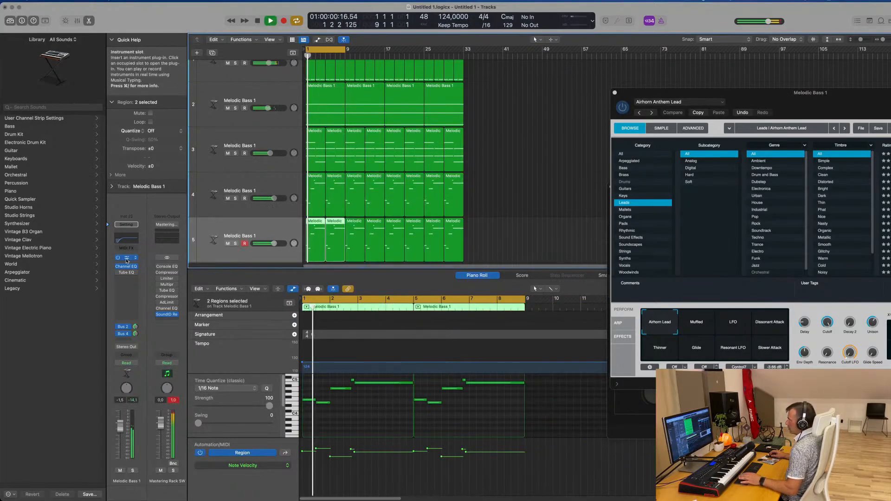
pyautogui.click(126, 258)
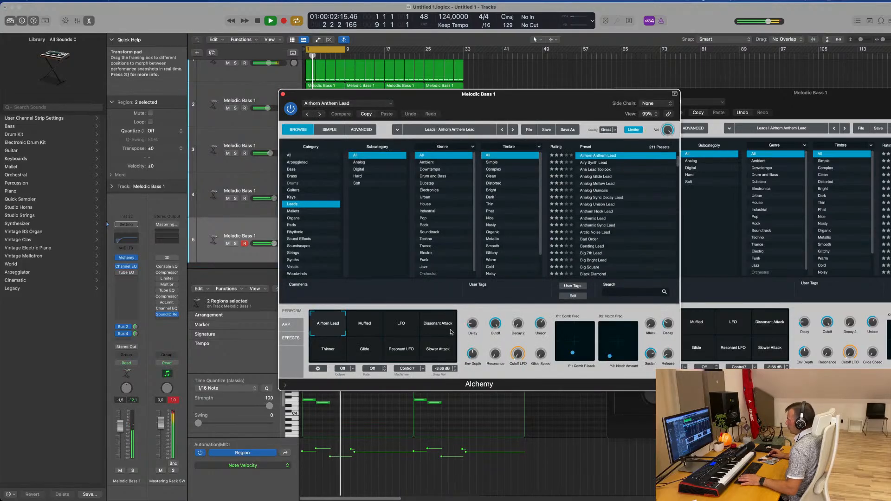
pyautogui.click(399, 348)
pyautogui.moveTo(510, 96); pyautogui.dragTo(737, 117)
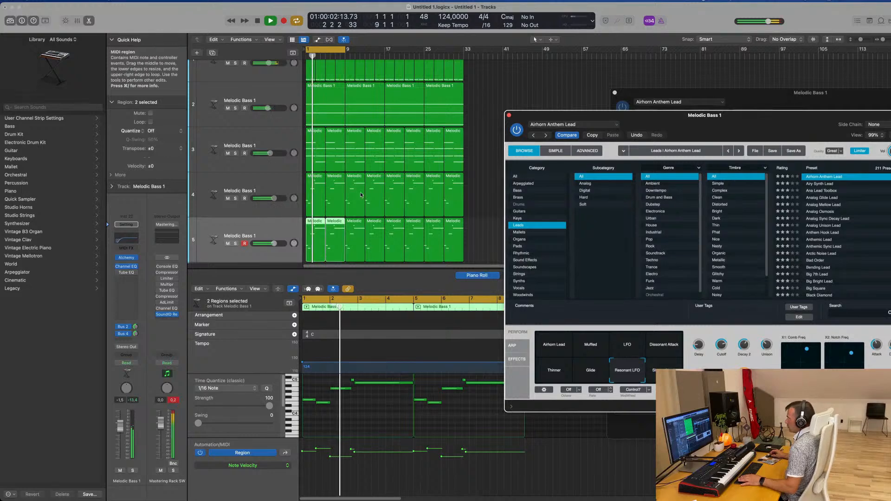
# Lower the original lead track to -4.0 dB and the duplicated lead track to about -6.6 dB
pyautogui.click(291, 187)
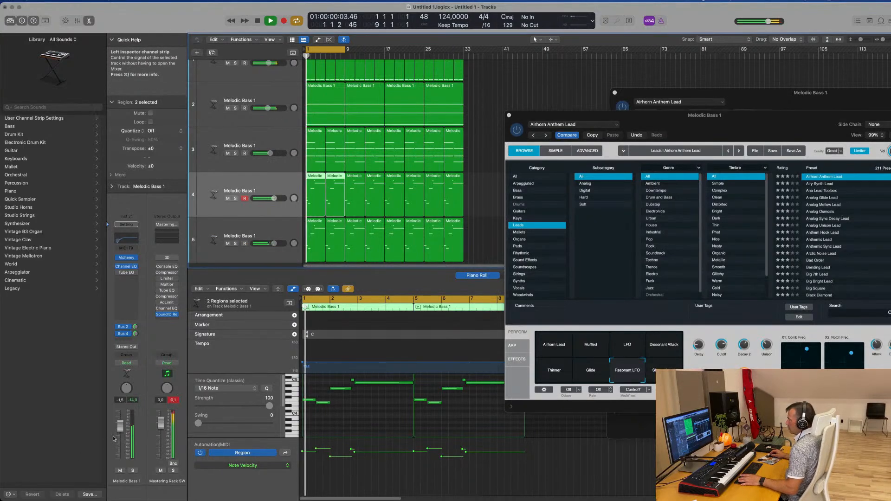
pyautogui.moveTo(120, 425); pyautogui.dragTo(121, 428)
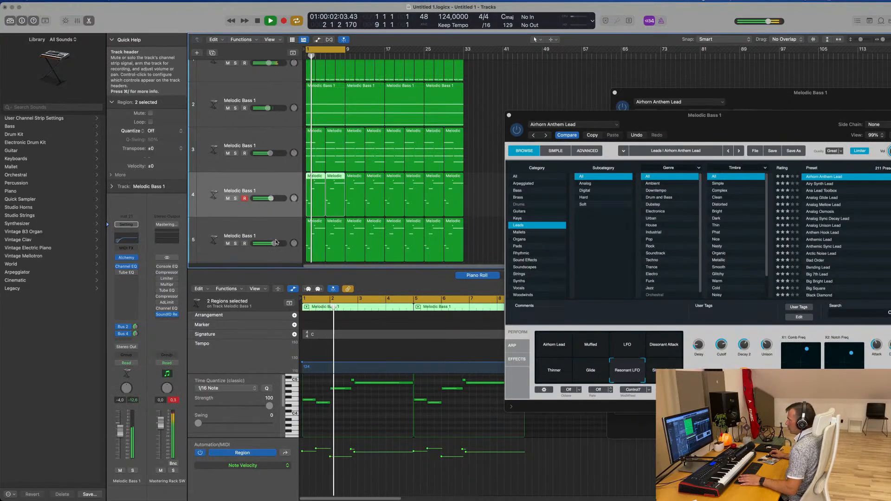
pyautogui.press('Down')
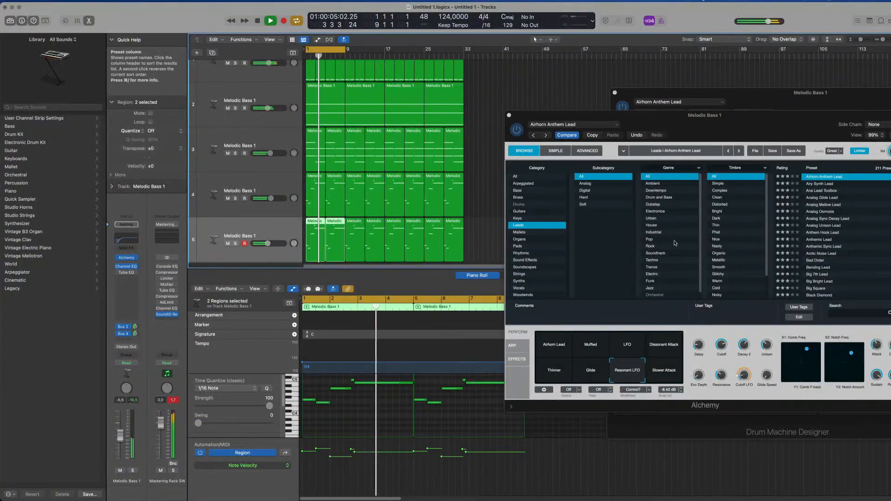
# Review the melodic and Analog Drive drum tracks during playback, including the Sub Kick - 808 Flex part
pyautogui.click(537, 102)
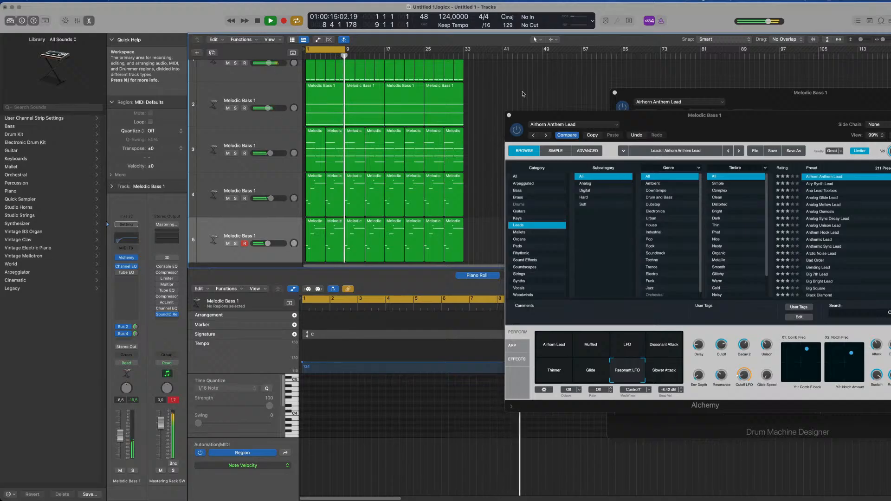
pyautogui.scroll(-5, 515, 97)
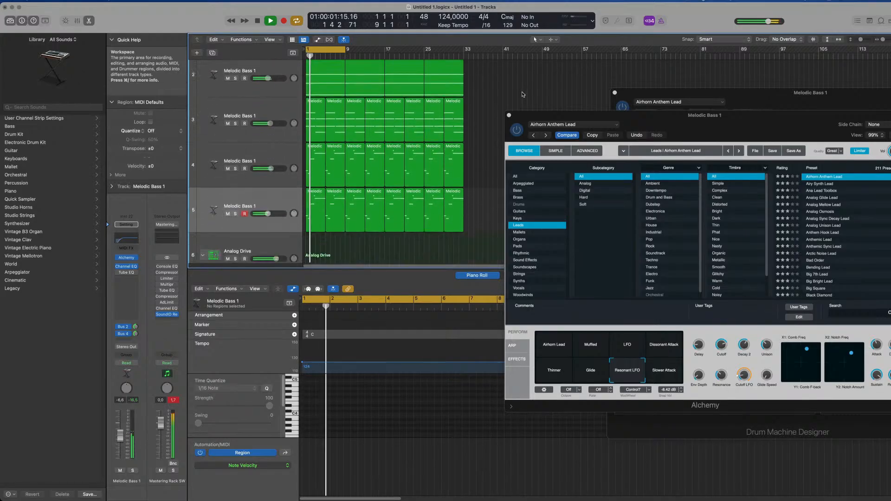
pyautogui.scroll(-1, 500, 101)
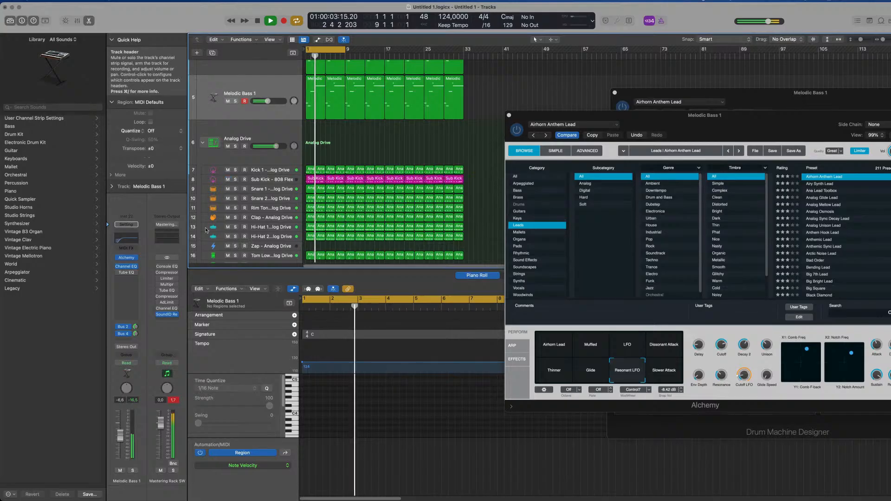
pyautogui.click(285, 179)
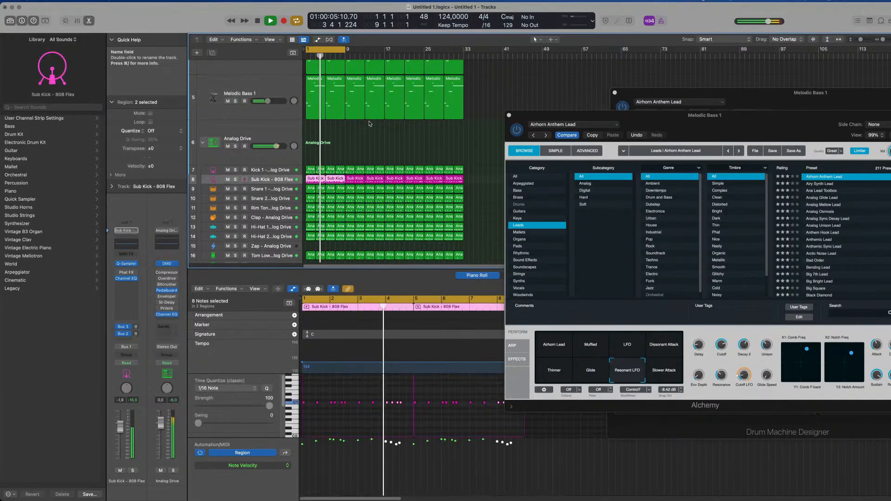
pyautogui.click(473, 136)
pyautogui.scroll(5, 473, 137)
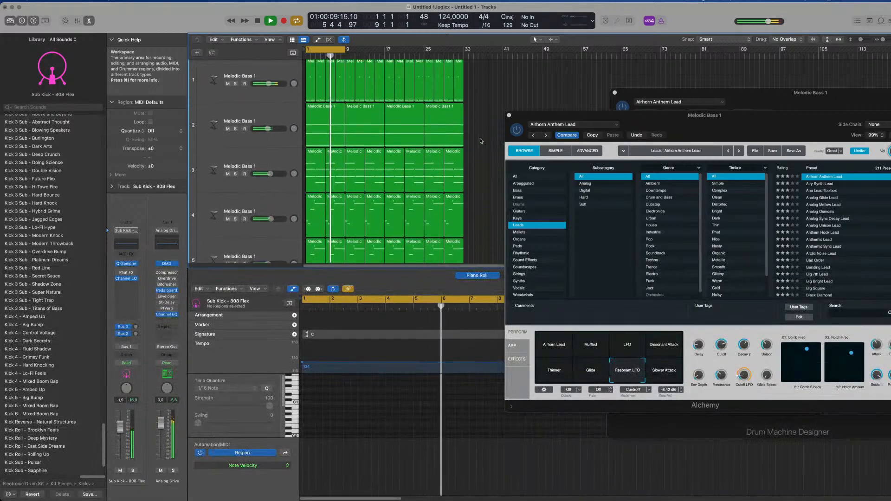